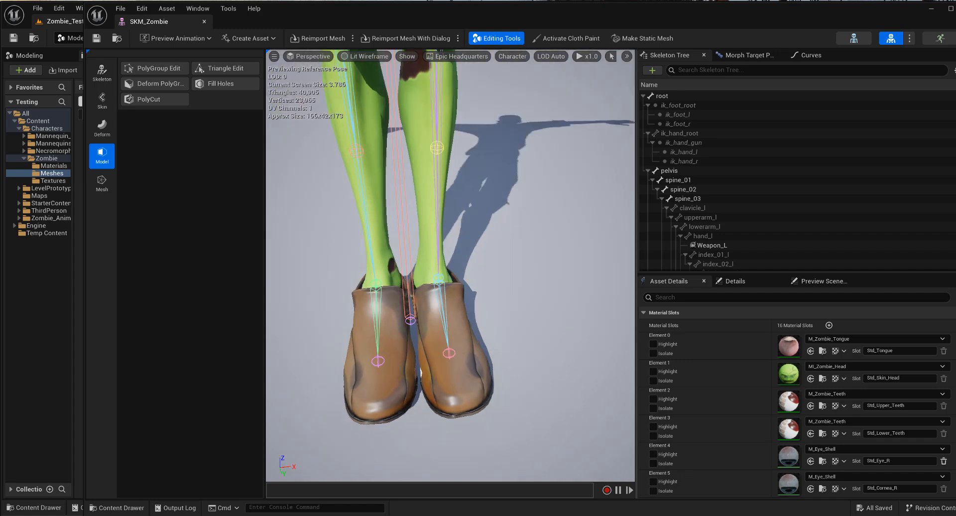
Examine the zombie's lower legs, ankles and shoes with their bones from several angles.
left_click_drag(457, 366, 404, 309, "alt")
scroll(461, 365, "down", 3)
scroll(460, 365, "up", 6)
left_click_drag(423, 433, 477, 445, "alt")
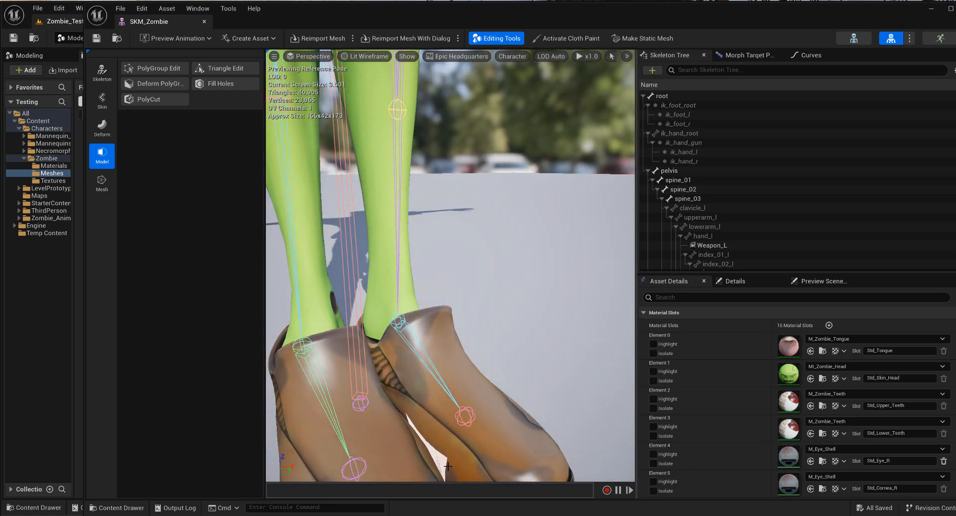
left_click_drag(452, 407, 431, 455, "alt")
left_click_drag(308, 273, 350, 292, "alt")
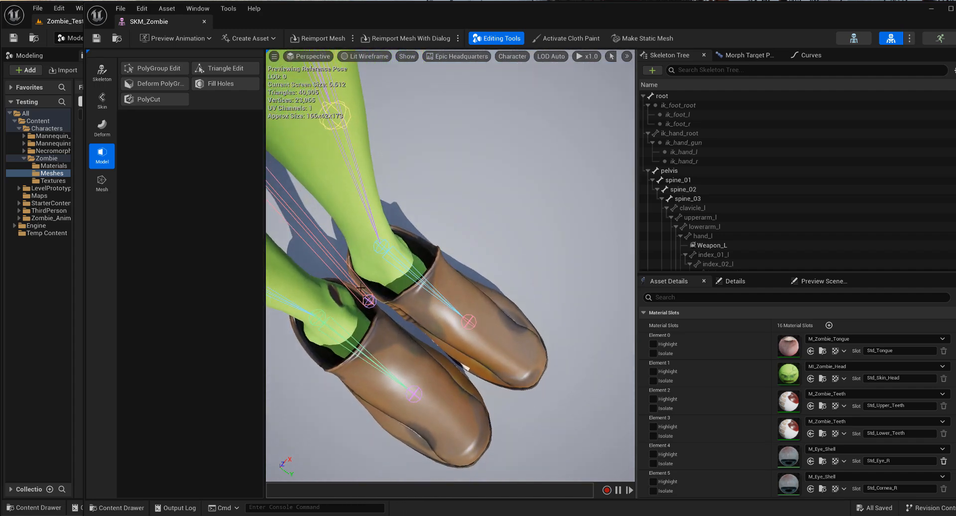
left_click_drag(439, 297, 470, 248, "alt")
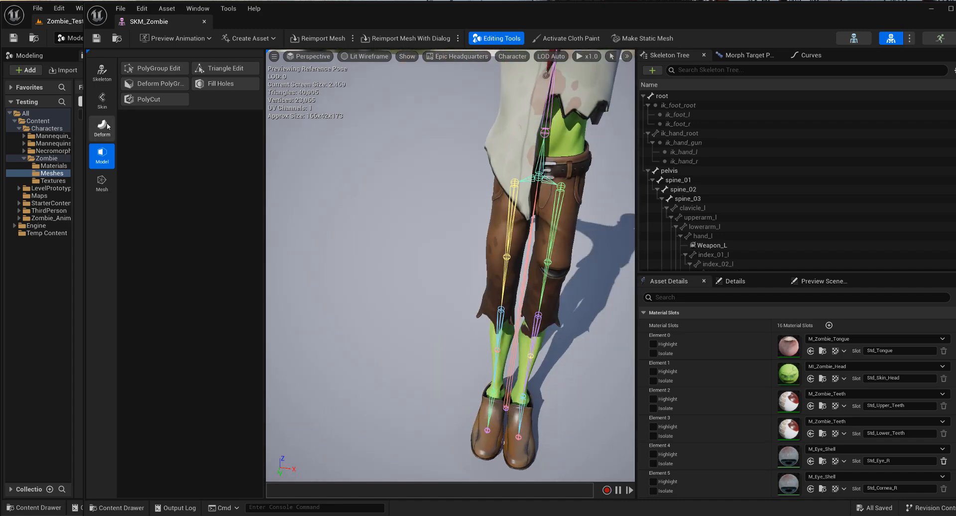
Start the Edit Weights skin tool and select the thigh_twist_01_l bone in the skeleton hierarchy.
left_click(102, 126)
left_click(102, 100)
left_click(230, 70)
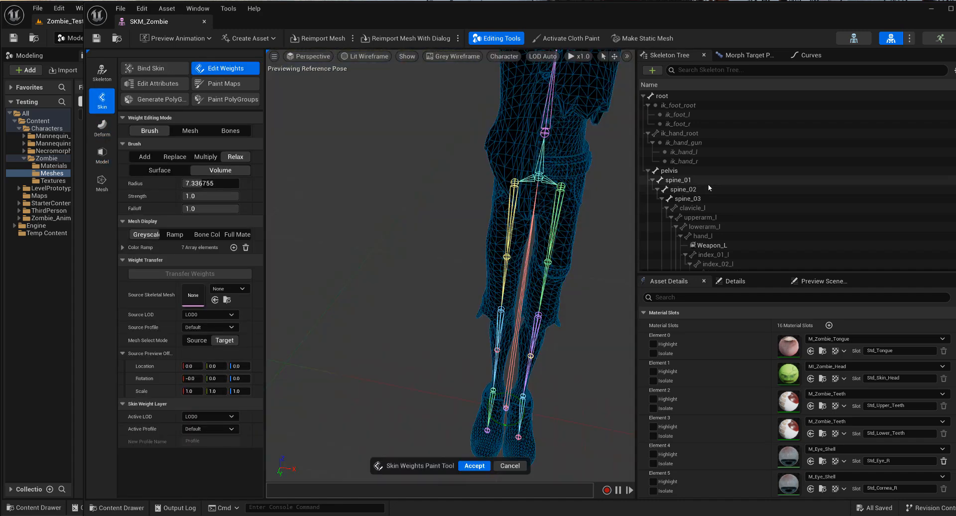
scroll(654, 175, "down", 2)
left_click(653, 150)
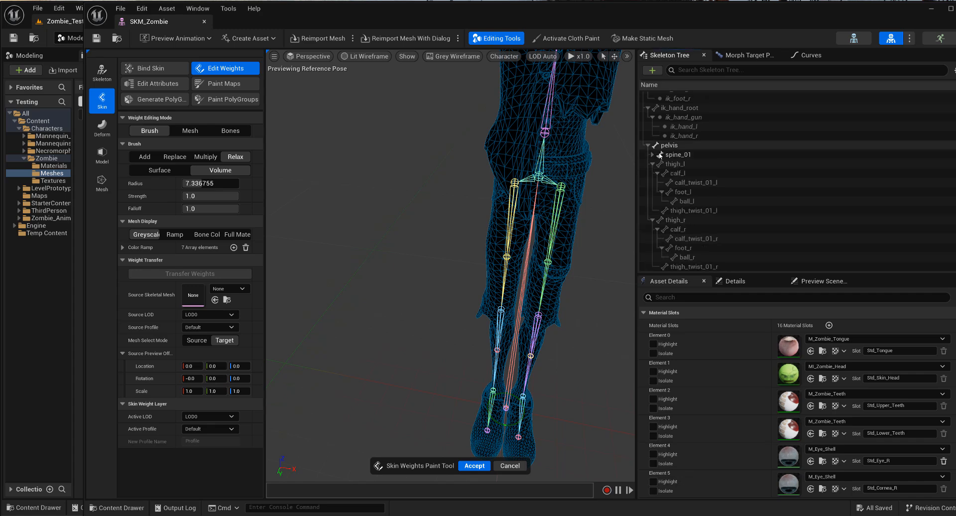
left_click(694, 211)
right_click_drag(538, 286, 433, 305)
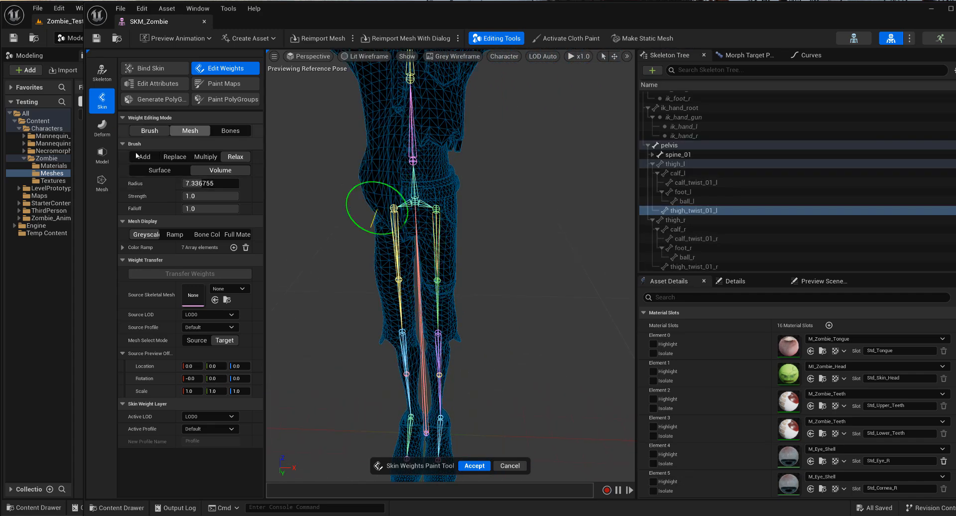
Paint thigh_twist_01_l weight on the lower left trouser leg using a Replace brush with volume falloff, radius 5.442472, strength 1.0 and falloff 0.0.
left_click(157, 170)
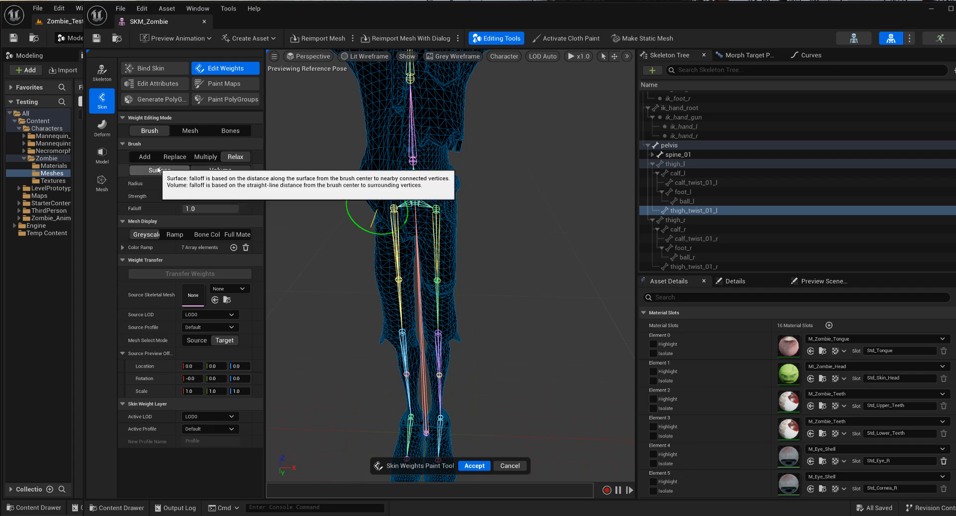
left_click(219, 170)
mouse_move(440, 279)
left_mouse_down("alt")
mouse_move(450, 258)
mouse_move(445, 279)
left_mouse_up("alt")
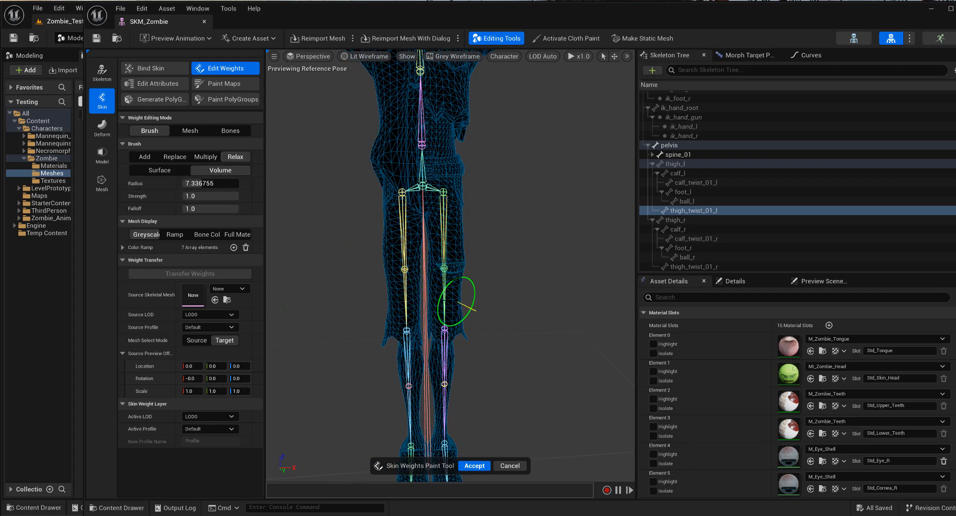
left_click(174, 157)
left_click_drag(438, 309, 440, 312)
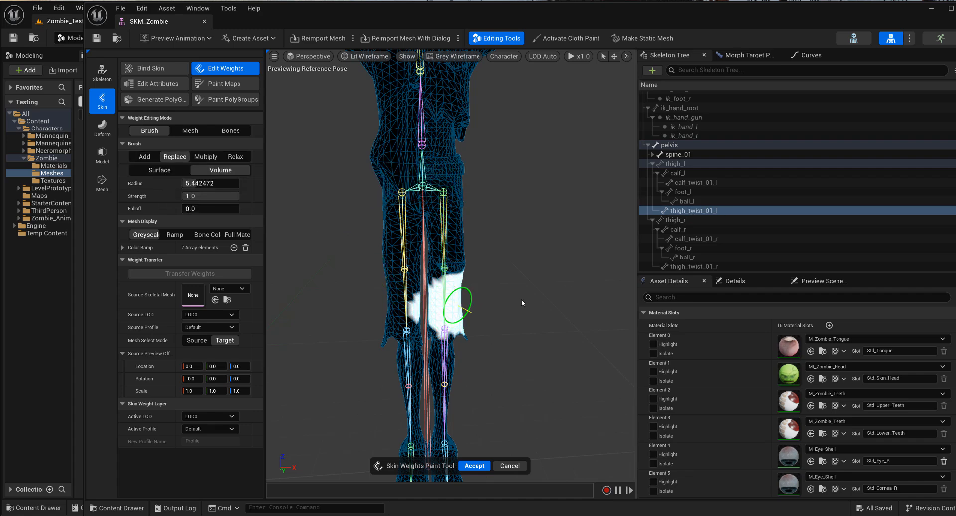
Switch the Replace brush to surface falloff and paint full weight over the front of the left trouser leg from hem to upper thigh.
scroll(458, 284, "up", 3)
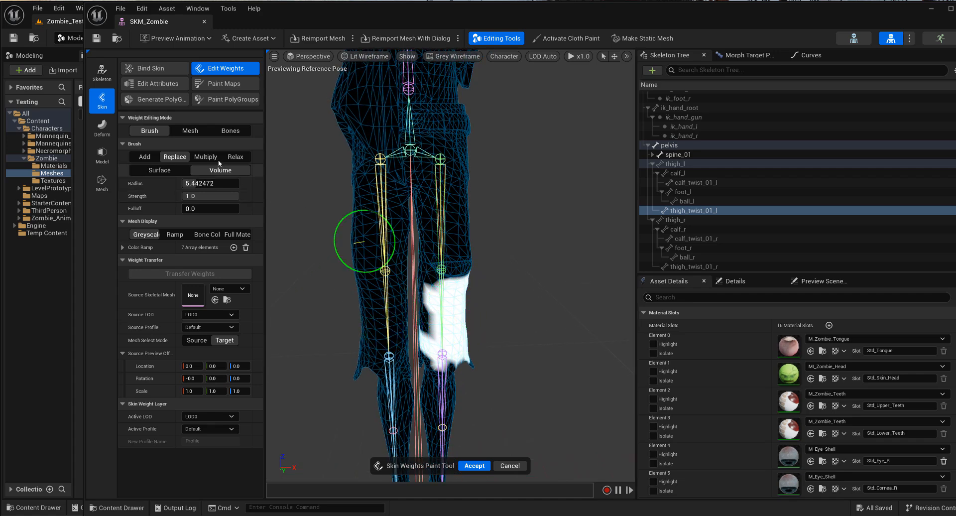
left_click(175, 156)
left_click(159, 170)
scroll(438, 319, "up", 2)
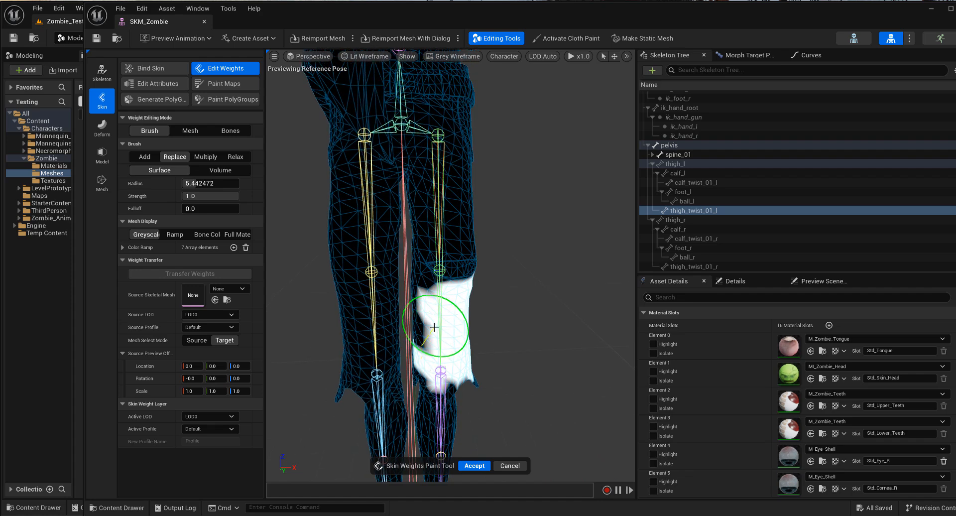
left_click_drag(438, 324, 430, 332)
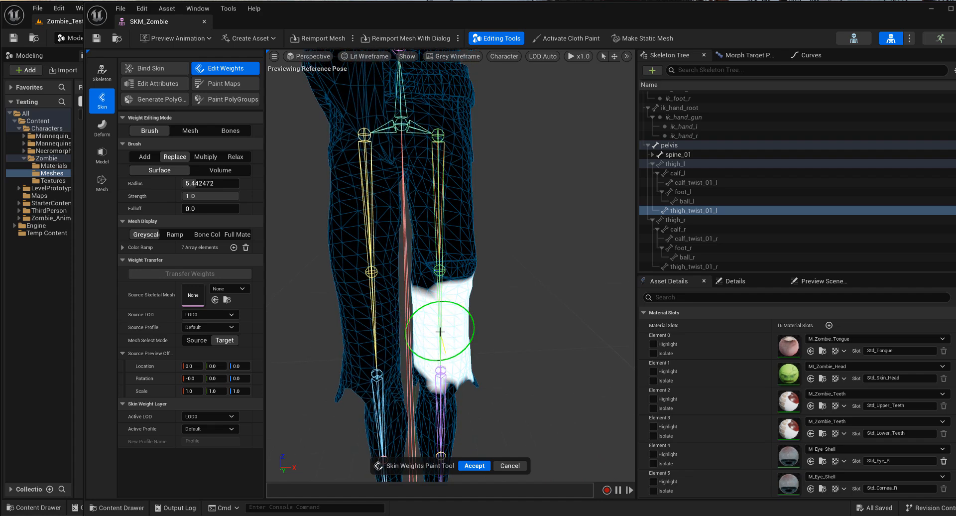
mouse_move(408, 331)
left_mouse_down()
mouse_move(434, 305)
mouse_move(432, 232)
mouse_move(455, 222)
mouse_move(448, 378)
mouse_move(439, 384)
left_mouse_up()
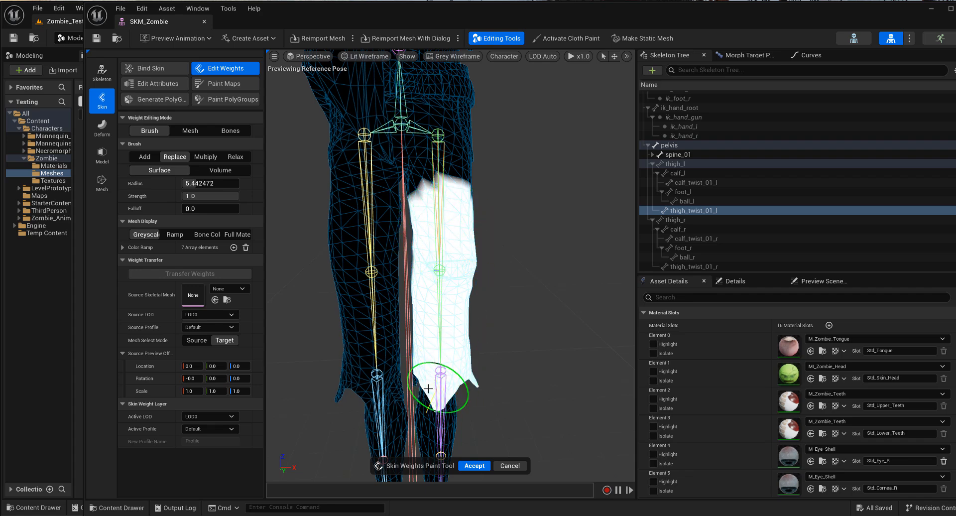
Paint full thigh_twist_01_l weight over the left lower leg and shoe, covering the front, sides and back.
left_click_drag(419, 383, 461, 438)
scroll(450, 309, "down", 5)
scroll(446, 310, "up", 3)
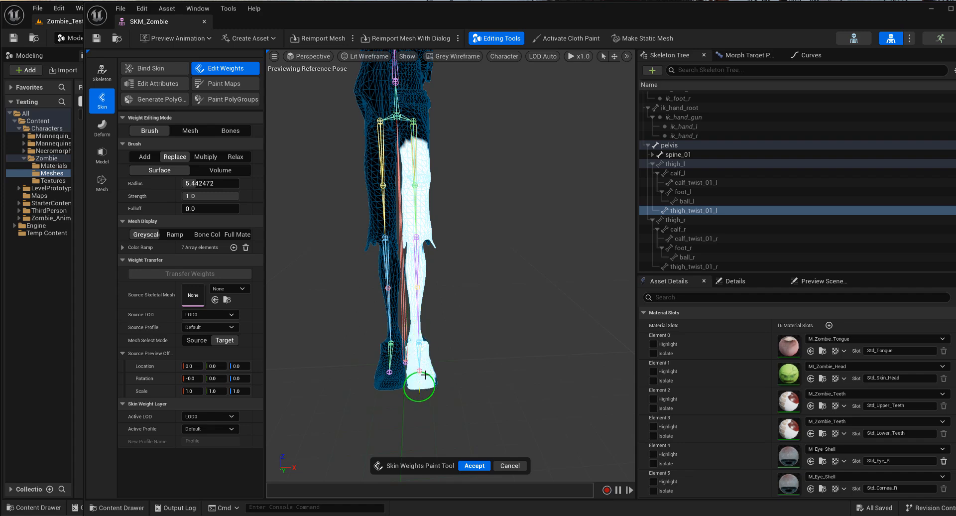
left_click_drag(435, 398, 498, 428, "alt")
scroll(433, 389, "up", 4)
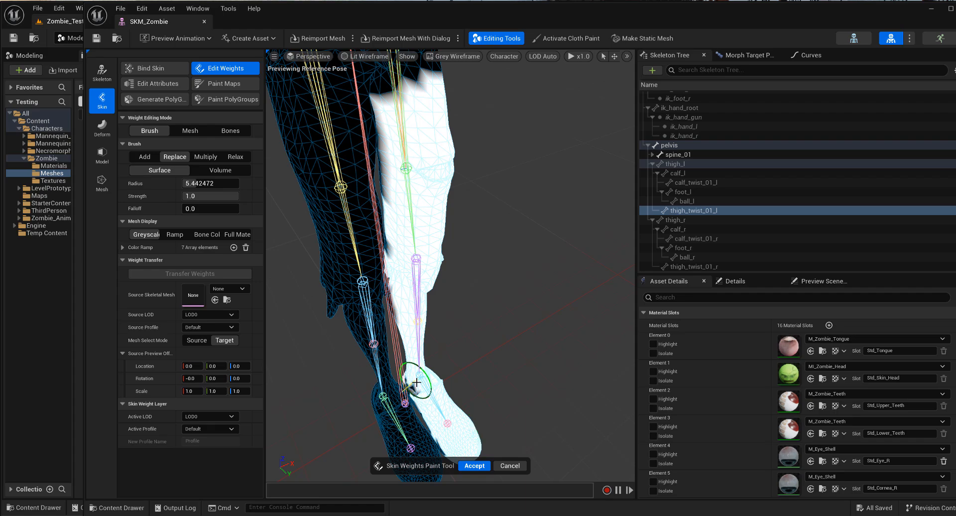
mouse_move(422, 389)
left_mouse_down("alt")
mouse_move(485, 401)
mouse_move(506, 378)
mouse_move(514, 332)
mouse_move(493, 195)
mouse_move(516, 184)
left_mouse_up("alt")
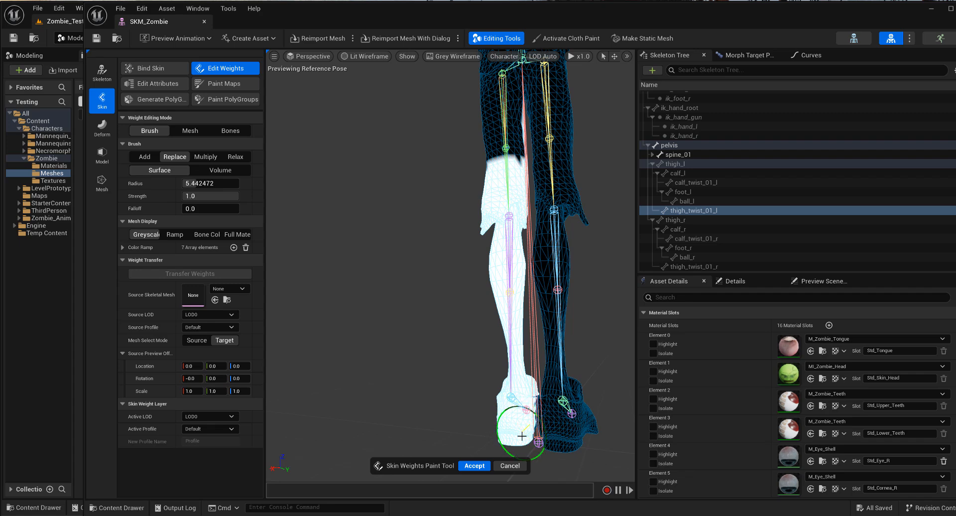
mouse_move(533, 403)
left_mouse_down()
mouse_move(533, 422)
mouse_move(518, 434)
mouse_move(552, 412)
left_mouse_up()
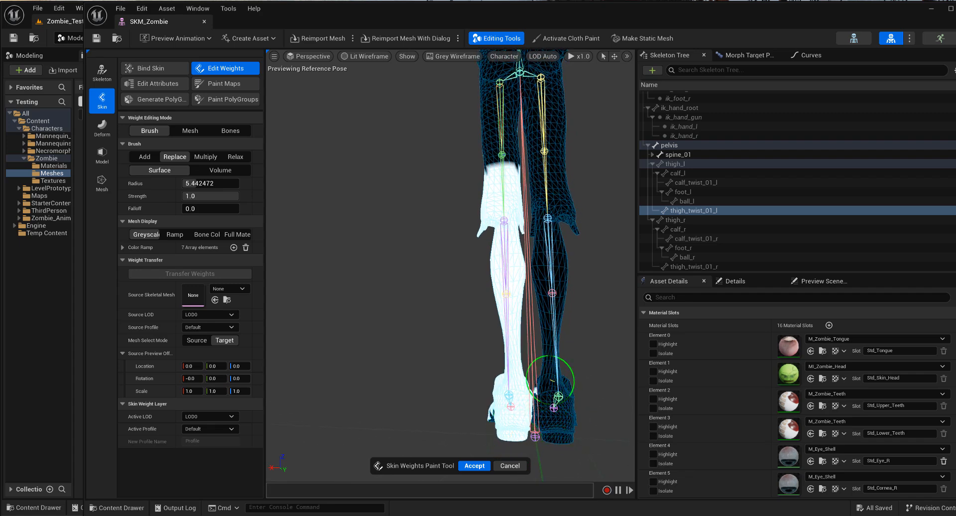
Paint full weight up the back of the left thigh to the hip, using brush radius 2.124563 for the upper edge.
mouse_move(559, 403)
left_mouse_down("alt")
mouse_move(549, 404)
mouse_move(561, 402)
left_mouse_up("alt")
mouse_move(478, 148)
left_mouse_down()
mouse_move(495, 141)
mouse_move(500, 166)
left_mouse_up()
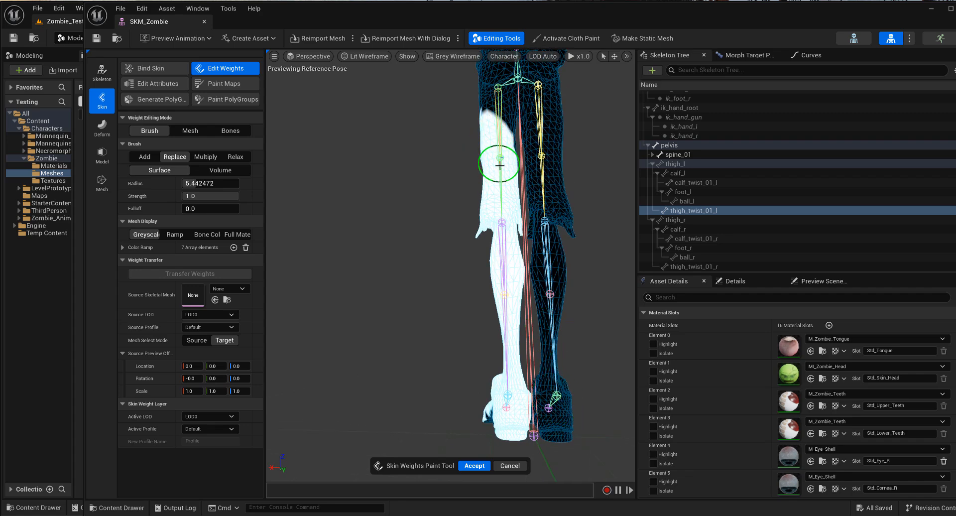
scroll(499, 163, "down", 4)
mouse_move(440, 311)
left_mouse_down()
mouse_move(434, 271)
mouse_move(447, 249)
mouse_move(438, 259)
mouse_move(459, 275)
left_mouse_up()
scroll(442, 257, "up", 6)
scroll(443, 254, "down", 3)
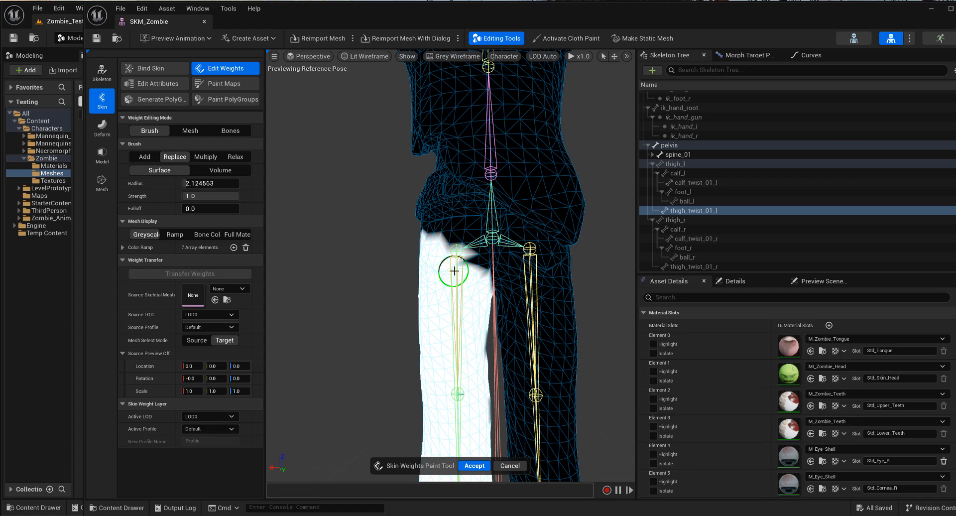
Fill the remaining unpainted areas on the front, outer side and inner side of the left upper thigh with full weight.
mouse_move(431, 296)
left_mouse_down("alt")
mouse_move(371, 277)
mouse_move(417, 279)
mouse_move(409, 265)
mouse_move(457, 263)
left_mouse_up("alt")
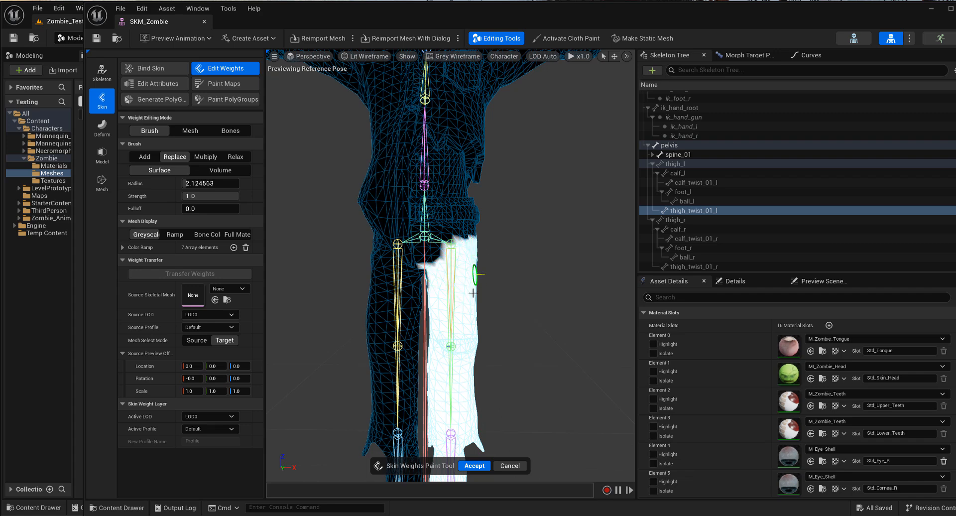
mouse_move(473, 293)
left_mouse_down("alt")
mouse_move(451, 260)
mouse_move(473, 306)
mouse_move(439, 280)
mouse_move(465, 279)
mouse_move(463, 266)
left_mouse_up("alt")
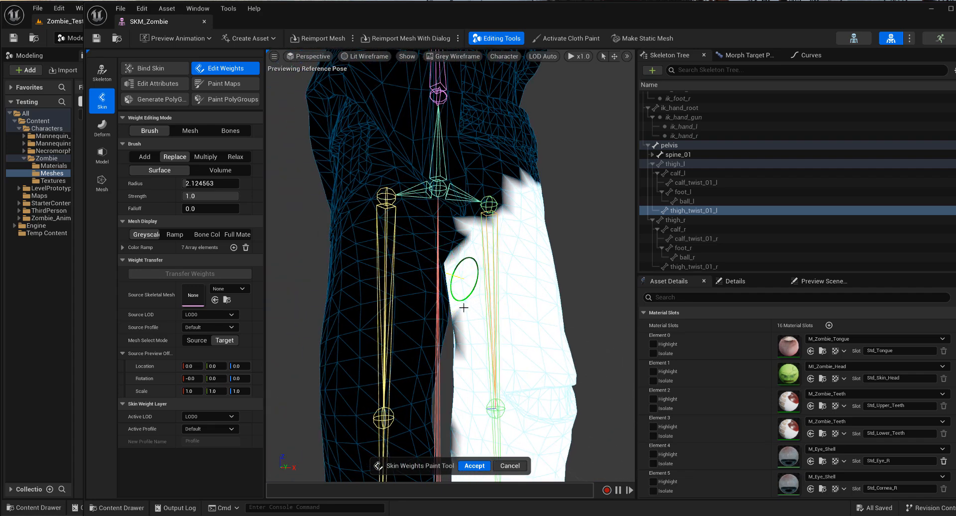
scroll(517, 354, "down", 3)
mouse_move(478, 310)
left_mouse_down("alt")
mouse_move(499, 331)
mouse_move(465, 358)
left_mouse_up("alt")
Paint the underside of the left shoe with brush radius 5.825443 and accept the skin weight edits.
scroll(492, 370, "down", 3)
mouse_move(466, 316)
left_mouse_down("alt")
mouse_move(438, 319)
mouse_move(405, 273)
mouse_move(506, 363)
mouse_move(485, 278)
mouse_move(478, 286)
mouse_move(435, 269)
left_mouse_up("alt")
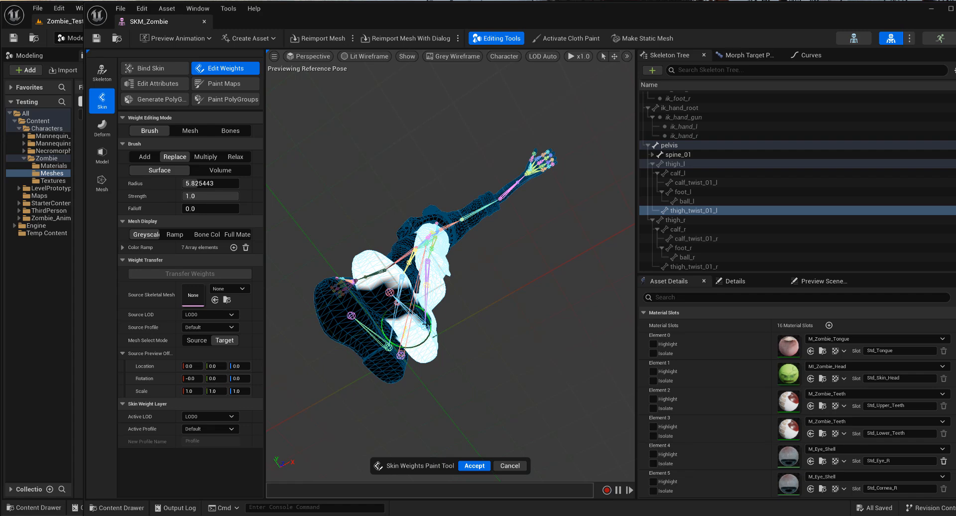
mouse_move(409, 325)
left_mouse_down()
mouse_move(394, 295)
mouse_move(448, 401)
left_mouse_up()
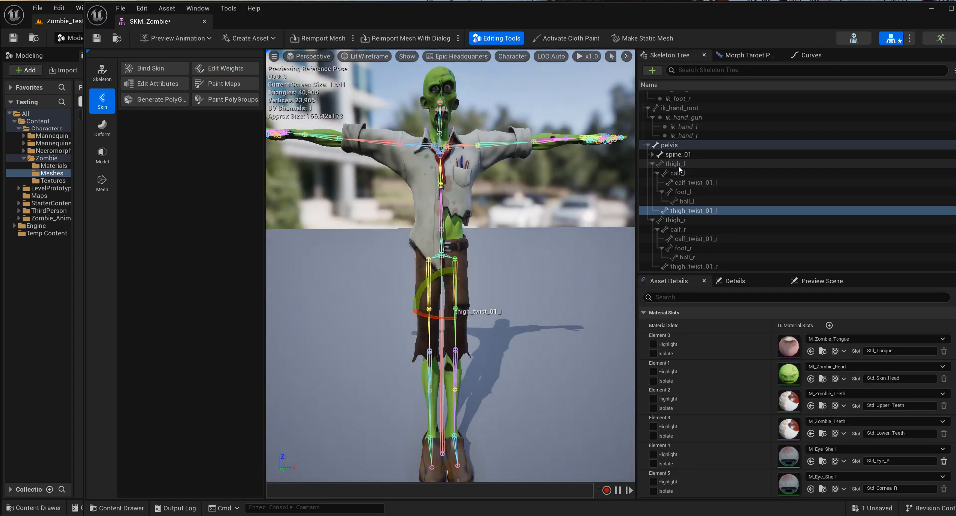
Rotate the thigh_l bone outward to test the left leg's deformation and inspect the stretched geometry between the legs.
left_click(677, 165)
left_click_drag(424, 237, 516, 312)
left_click(518, 314)
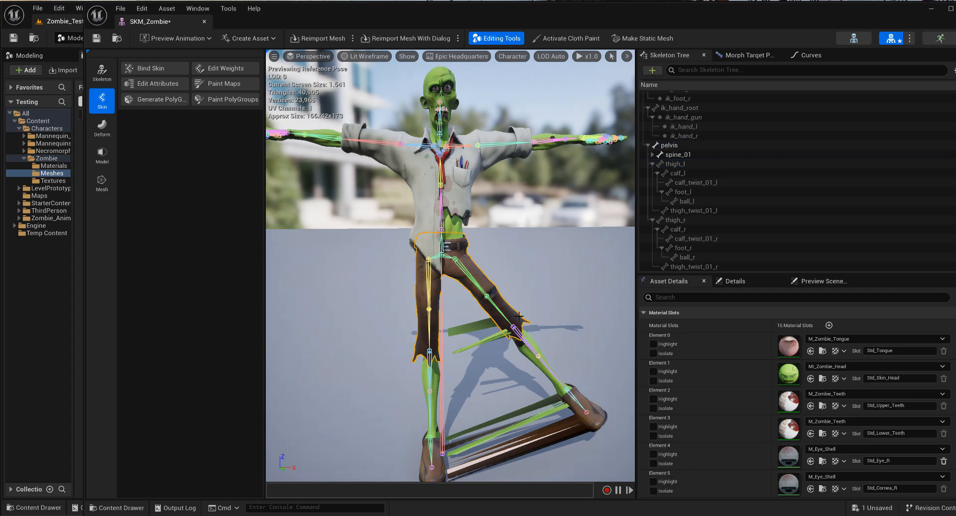
middle_click_drag(535, 375, 496, 349)
scroll(497, 349, "up", 4)
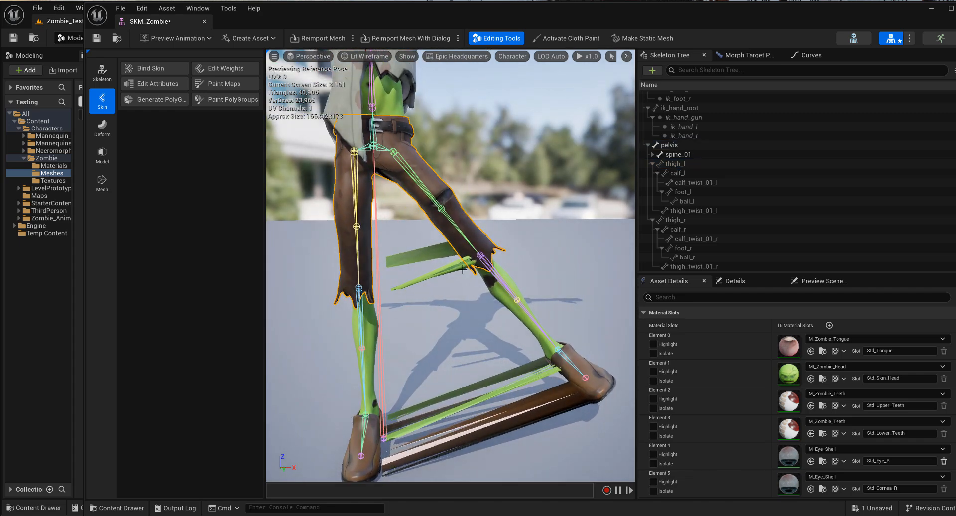
left_click_drag(436, 275, 462, 267, "alt")
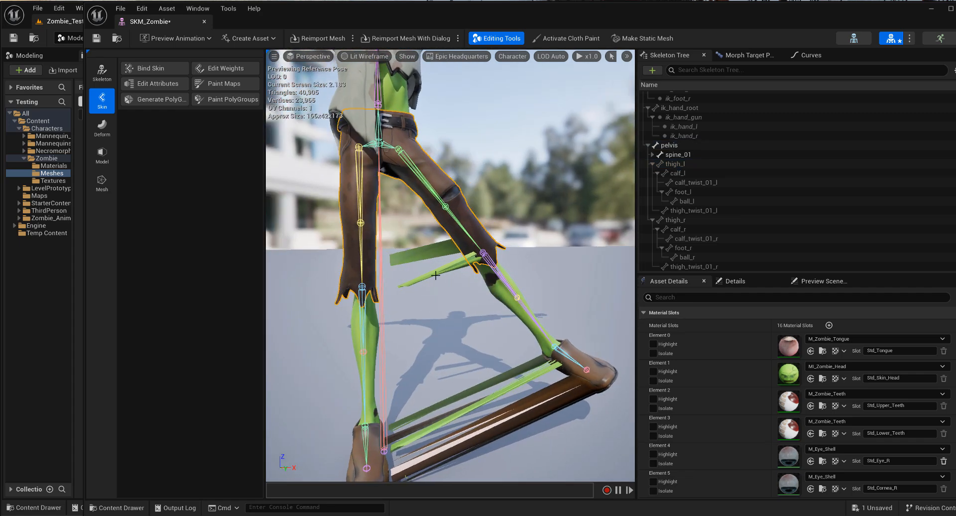
left_click(518, 308)
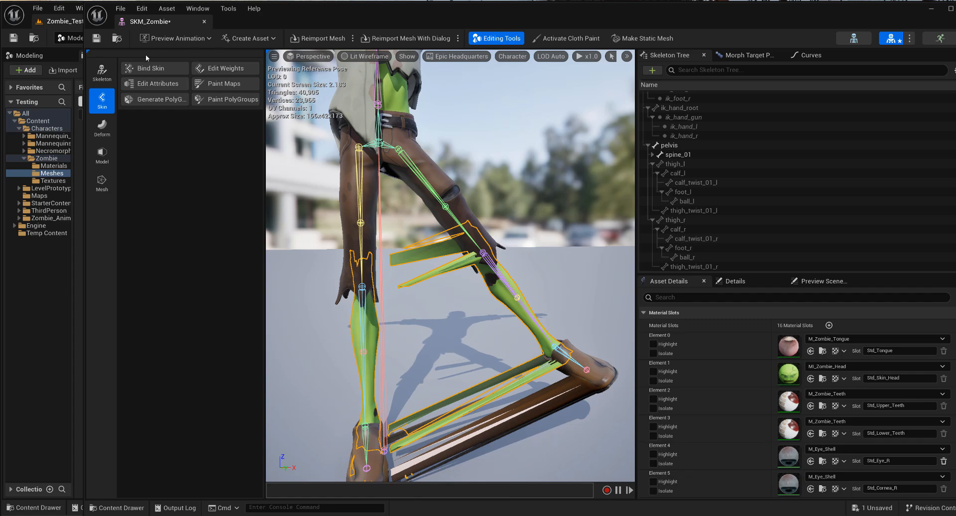
Reopen Edit Weights in Mesh mode, select the stray vertices left behind beside the left knee, and apply Hammer to them.
left_click(224, 69)
left_click(187, 131)
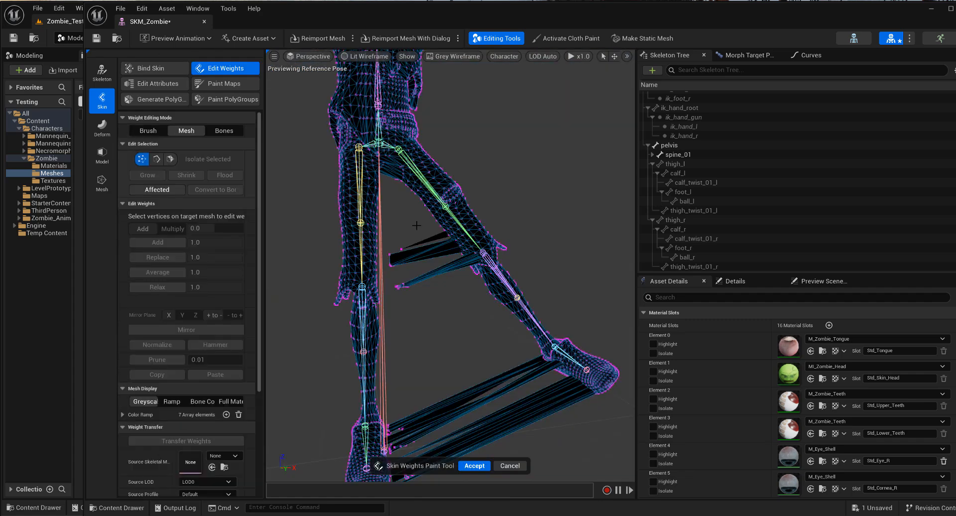
left_click_drag(417, 305, 384, 232)
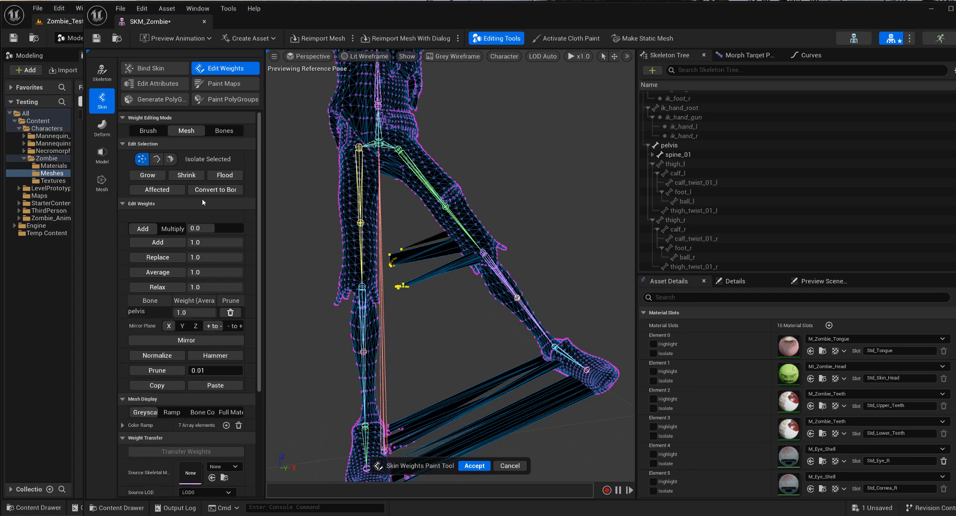
left_click(209, 355)
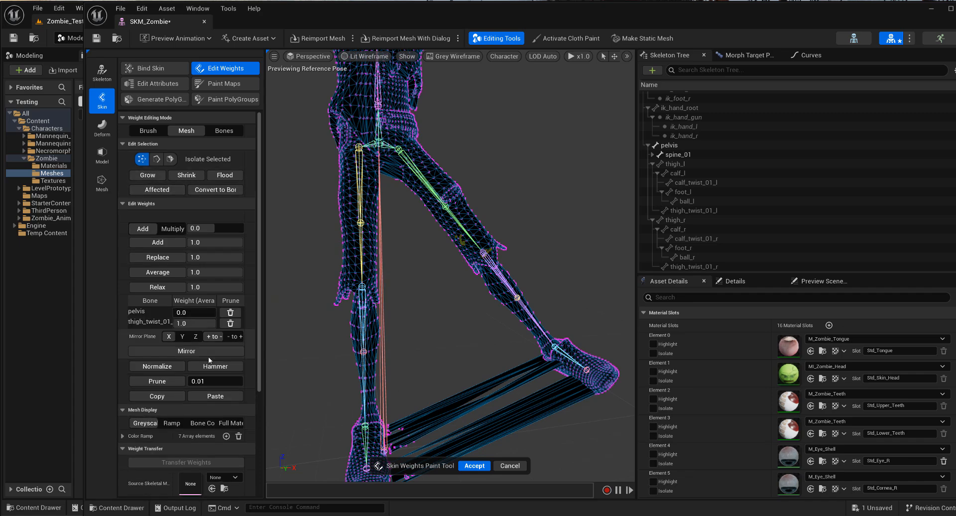
Select the upper stray vertices stretched from the left shoe toward the right shoe and apply Hammer to them repeatedly.
middle_click_drag(398, 348, 391, 254)
scroll(398, 349, "up", 4)
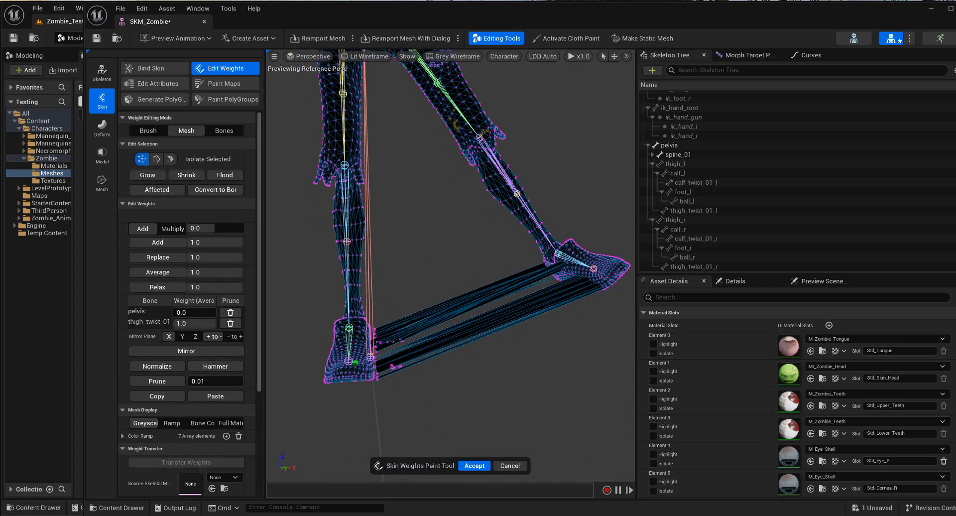
left_click_drag(419, 420, 367, 349)
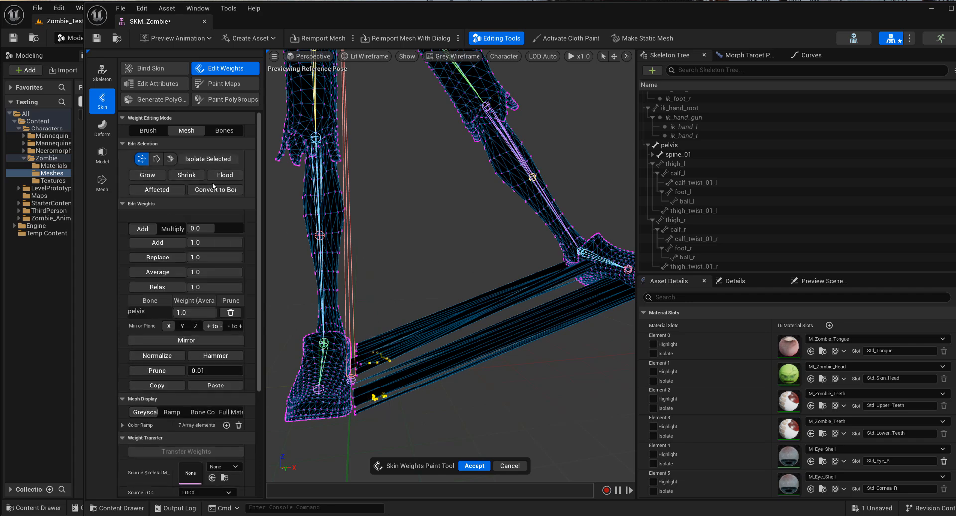
left_click(219, 356)
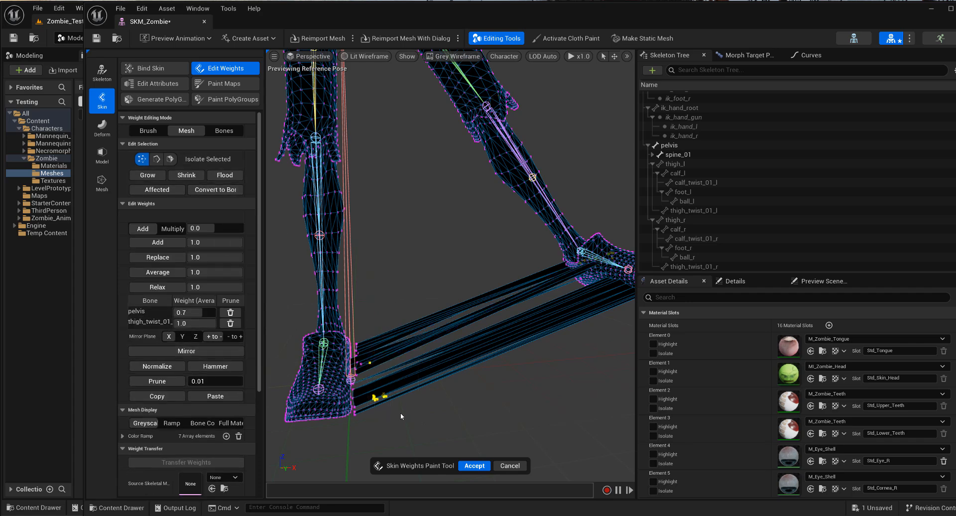
left_click(223, 370)
Select the stray vertices beside the right shoe in groups and Replace their weights with 1.0 for thigh_twist_01_l.
mouse_move(401, 369)
left_mouse_down("alt")
mouse_move(402, 279)
mouse_move(375, 329)
mouse_move(387, 356)
left_mouse_up("alt")
left_click(401, 371)
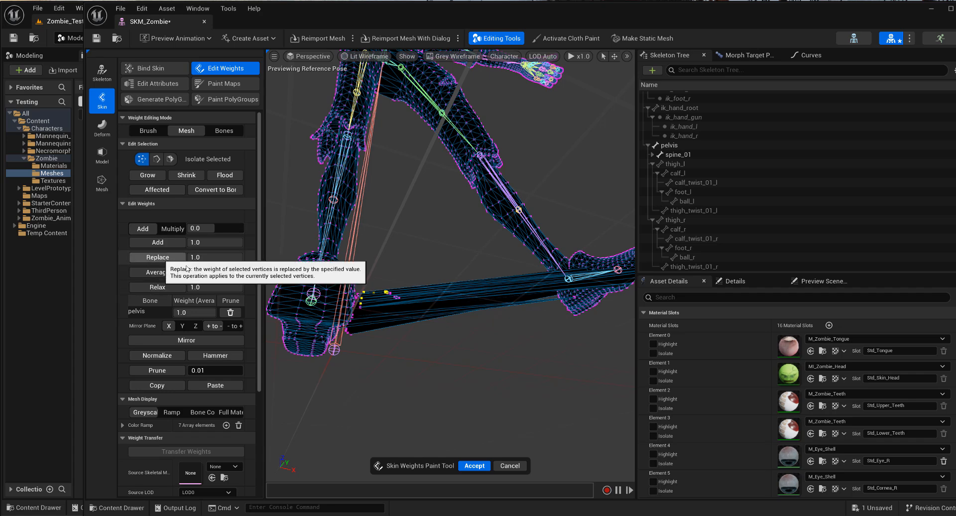
left_click(716, 211)
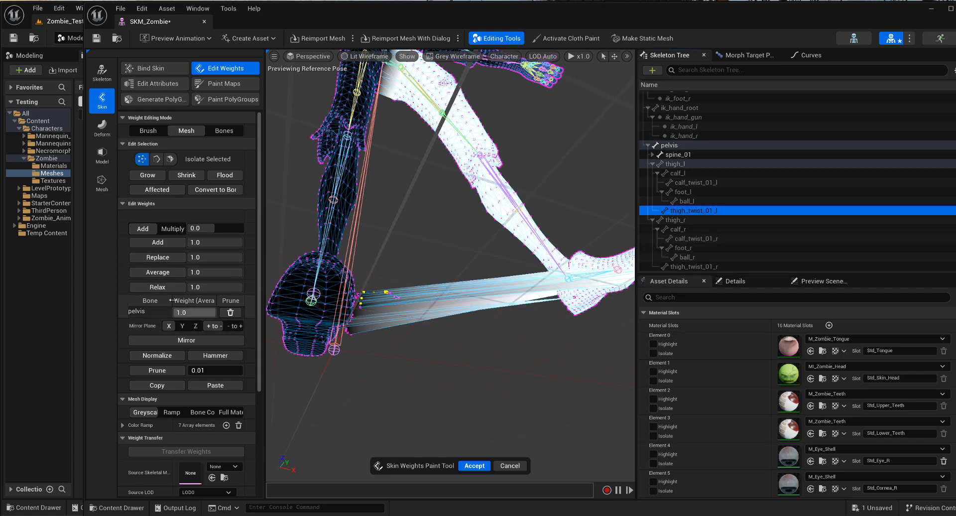
left_click_drag(162, 274, 165, 257)
left_click(165, 257)
left_click_drag(445, 328, 389, 283)
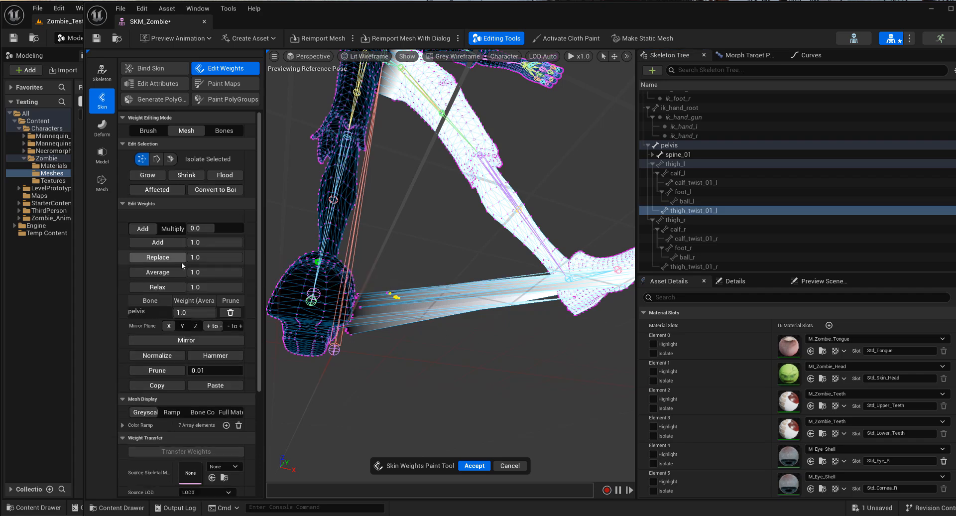
left_click(166, 258)
left_click_drag(431, 370, 382, 290)
left_click(173, 259)
Select the lower cluster of stretched vertices near the right shoe and Replace their thigh_twist_01_l weight with 1.0.
left_click_drag(394, 350, 402, 344, "alt")
right_click_drag(401, 345, 402, 343)
left_click_drag(408, 325, 410, 345, "alt")
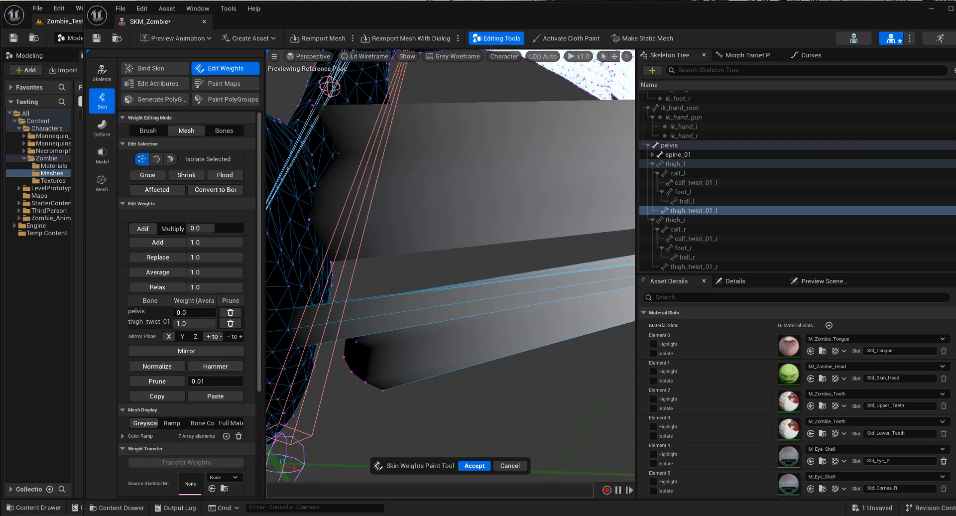
left_click_drag(424, 421, 341, 291)
left_click(161, 258)
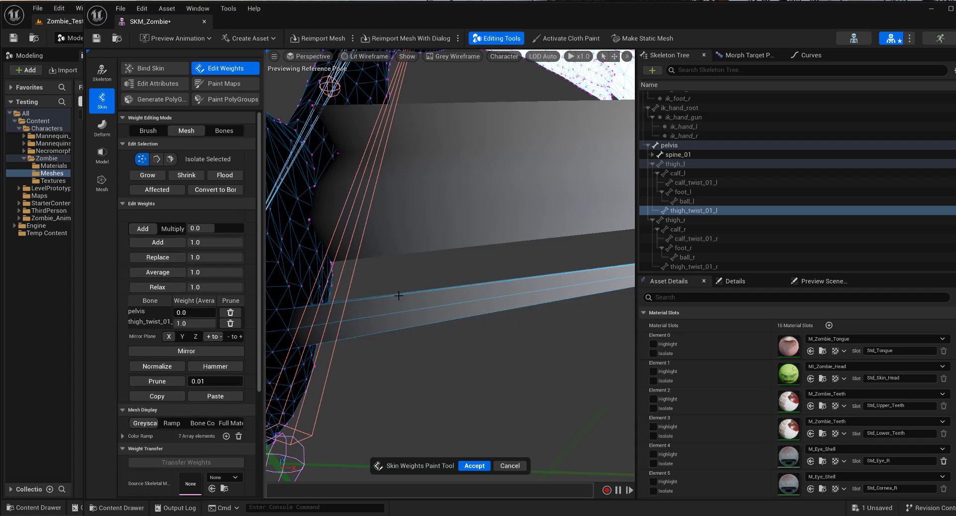
Select the remaining edge vertices of the wide stretched strip beside the right shoe and Replace their thigh_twist_01_l weight with 1.0.
scroll(399, 295, "down", 1)
left_click(399, 295)
left_click_drag(399, 296, 400, 271, "alt")
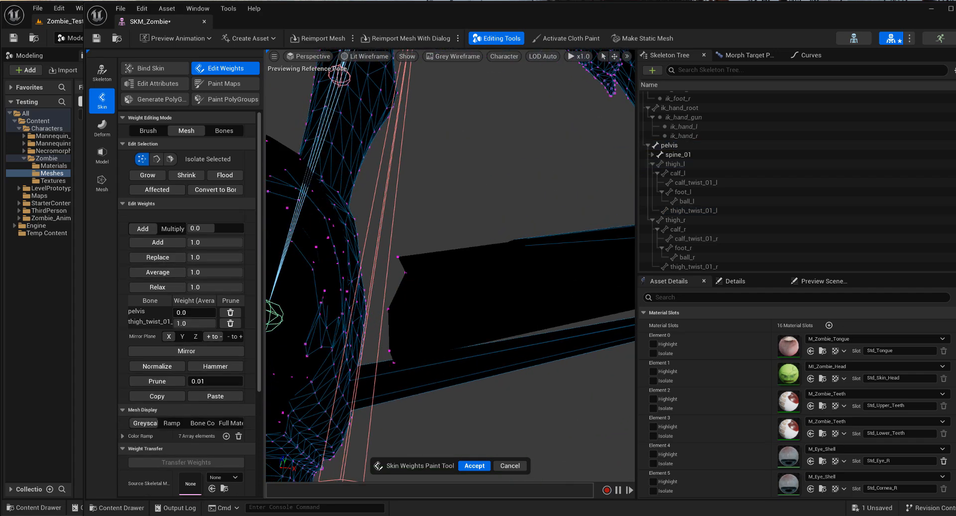
left_click(702, 211)
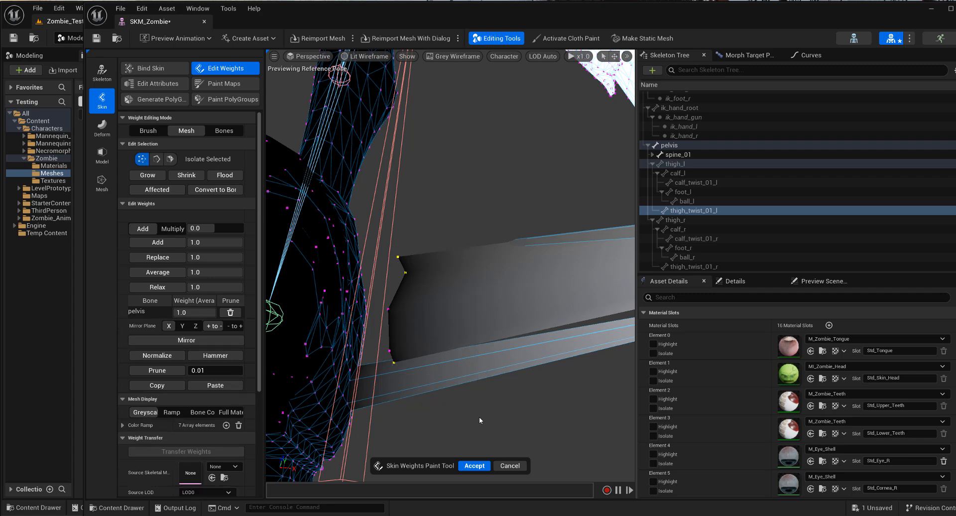
left_click_drag(479, 419, 374, 243)
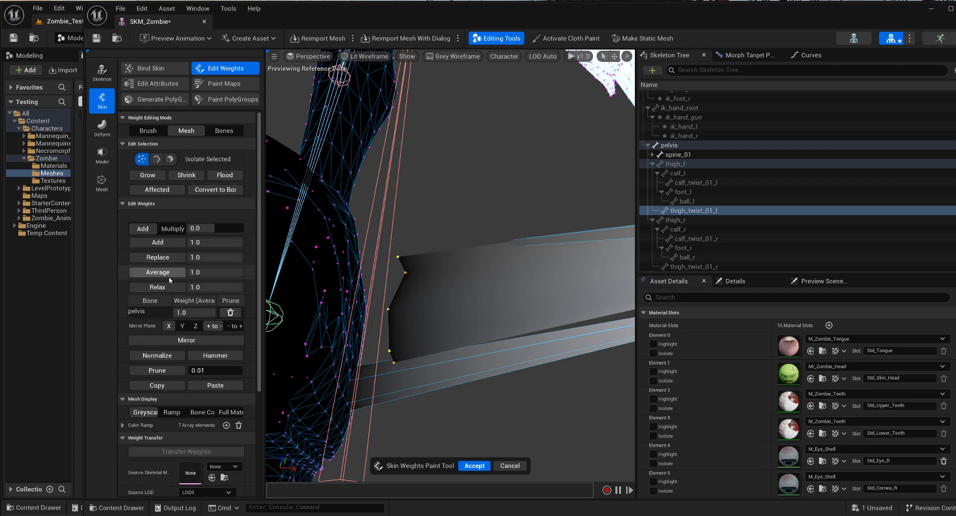
scroll(483, 283, "down", 8)
mouse_move(483, 282)
left_mouse_down("alt")
mouse_move(483, 261)
mouse_move(433, 266)
left_mouse_up("alt")
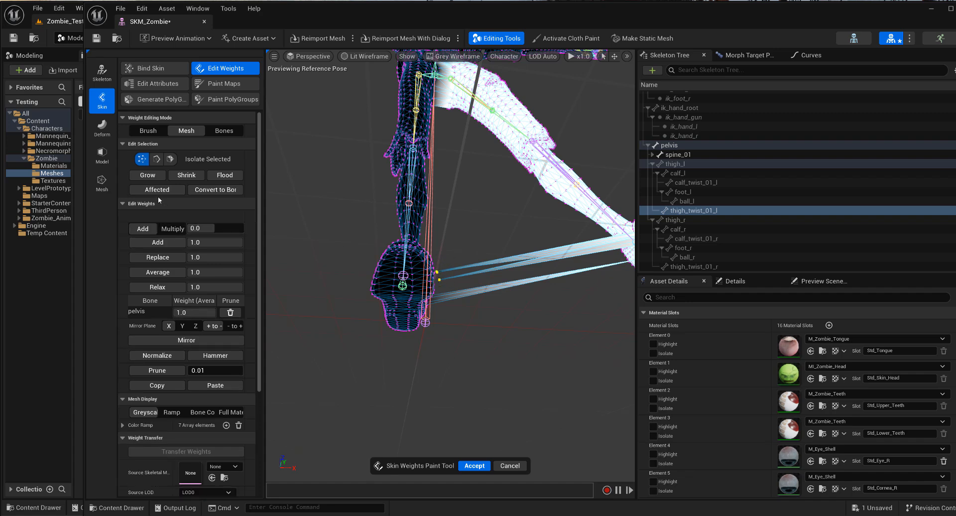
left_click(162, 259)
Select the single vertex at the left shoe's sole where the last stretched spike ends and apply Hammer to it.
right_click_drag(344, 254, 436, 242)
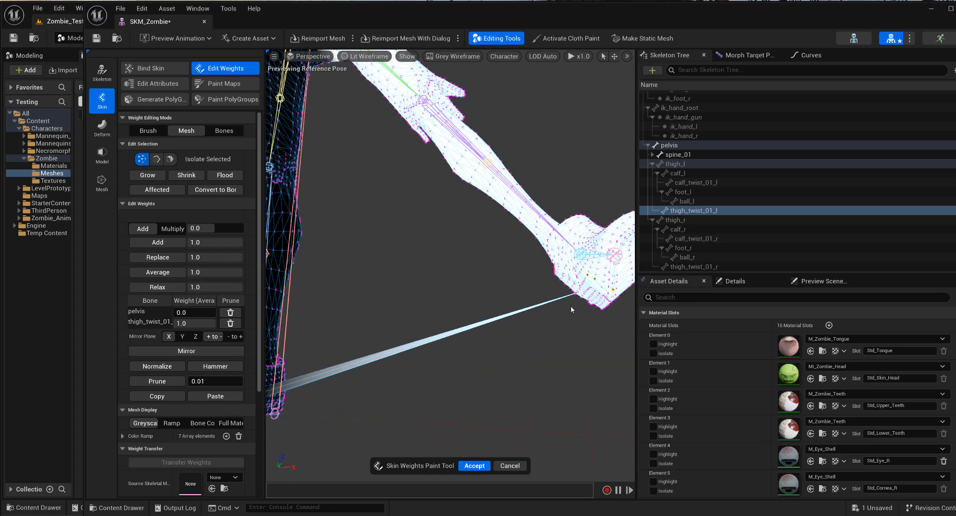
left_click(575, 294)
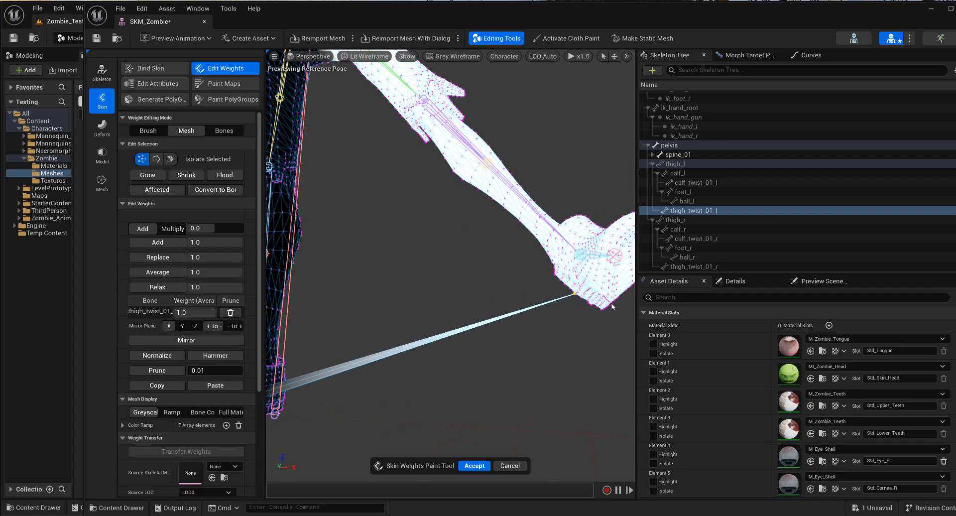
right_click_drag(593, 311, 592, 264)
right_click(571, 272)
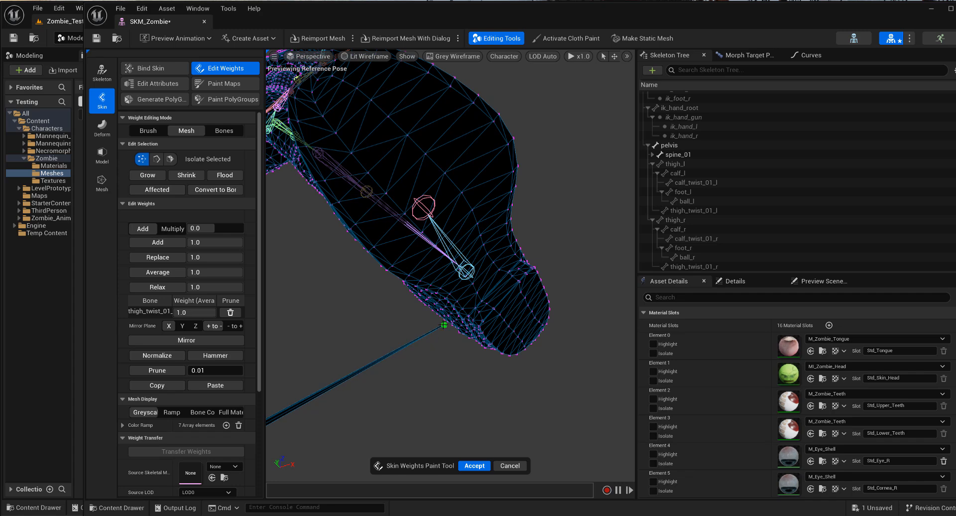
left_click(215, 356)
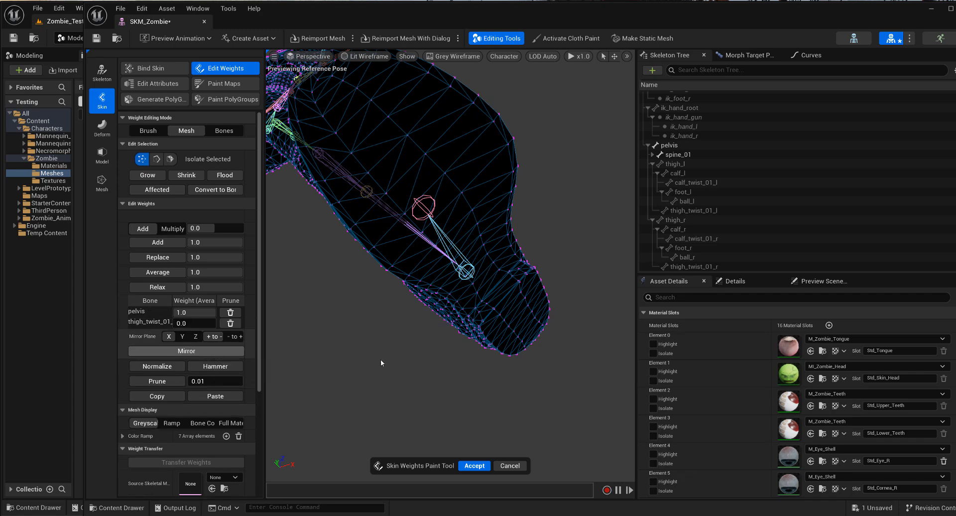
scroll(381, 360, "down", 10)
left_click_drag(399, 344, 463, 384, "alt")
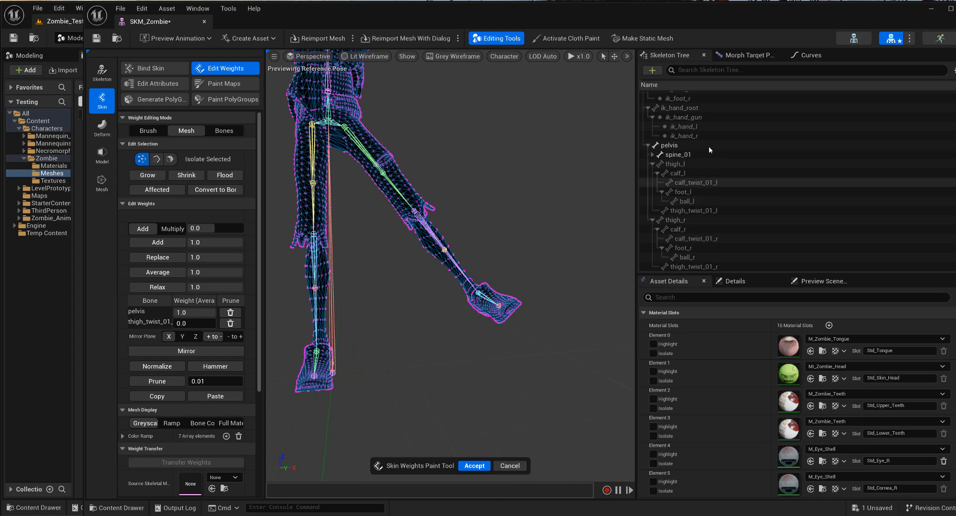
Relax the thigh_twist_01_l weights around the crotch and left hip with the Volume brush at radius 3.814122.
left_click(703, 212)
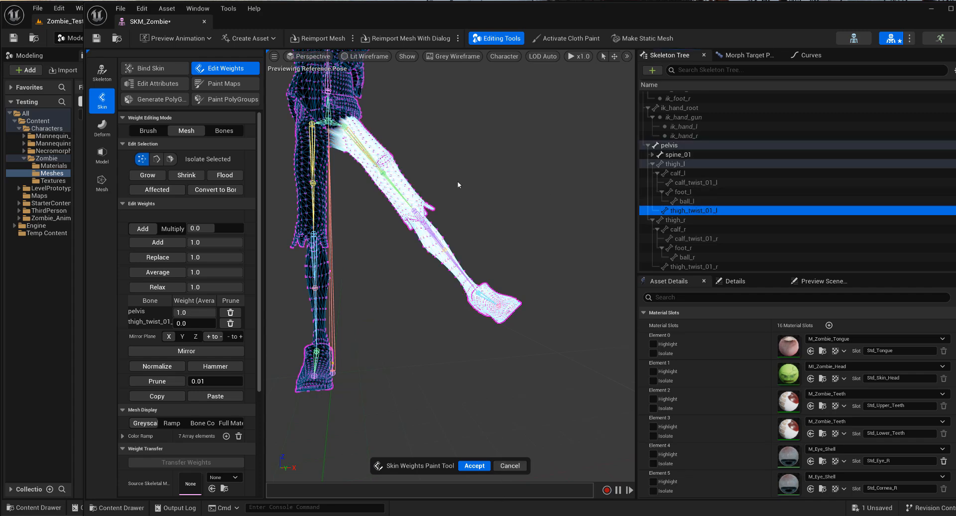
middle_click_drag(433, 224, 450, 279)
scroll(450, 280, "up", 5)
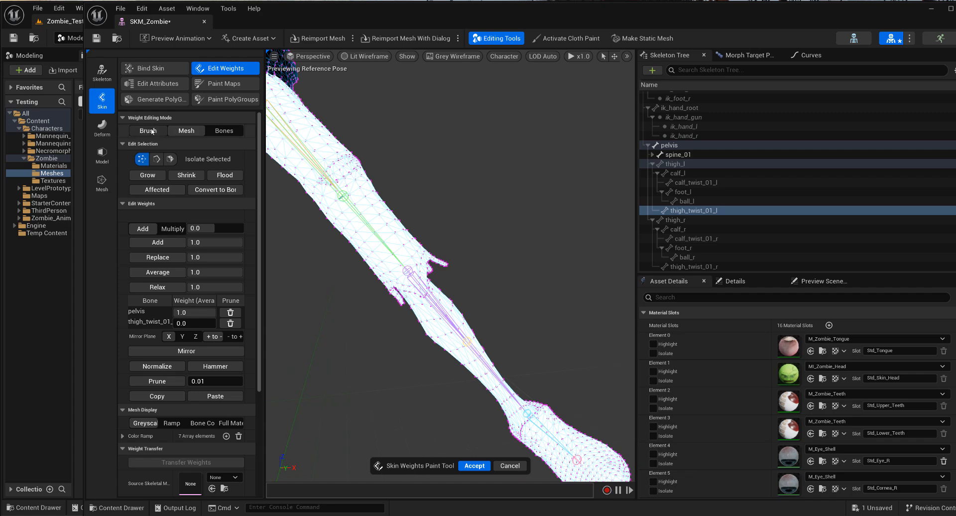
left_click(152, 131)
left_click(235, 156)
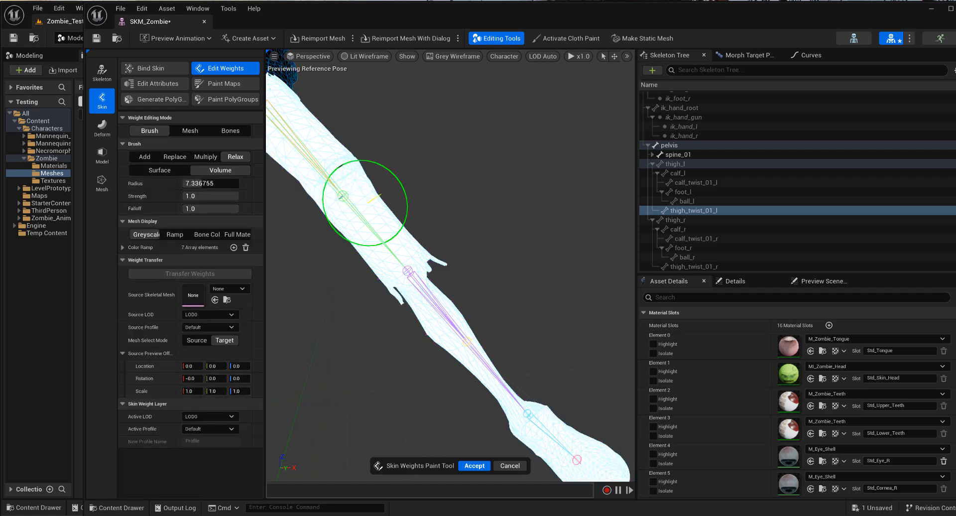
middle_click_drag(365, 206, 505, 353)
scroll(382, 232, "up", 2)
key("b")
mouse_move(382, 235)
left_mouse_down()
mouse_move(356, 236)
mouse_move(388, 234)
left_mouse_up()
mouse_move(379, 246)
left_mouse_down()
mouse_move(366, 264)
mouse_move(421, 174)
mouse_move(423, 144)
left_mouse_up()
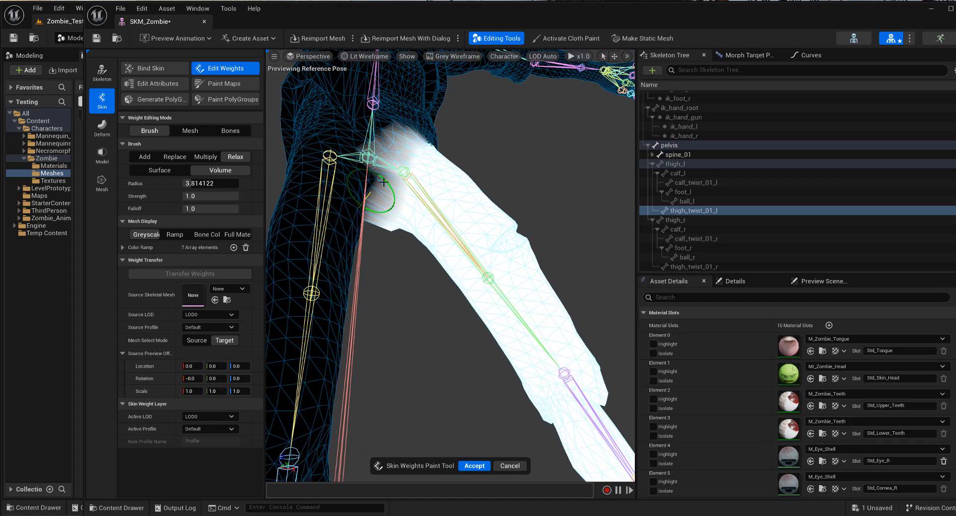
Smooth the thigh_twist_01_l weights along the left hip and beltline with the Relax brush at radius 2.096809.
left_click_drag(383, 203, 399, 180, "alt")
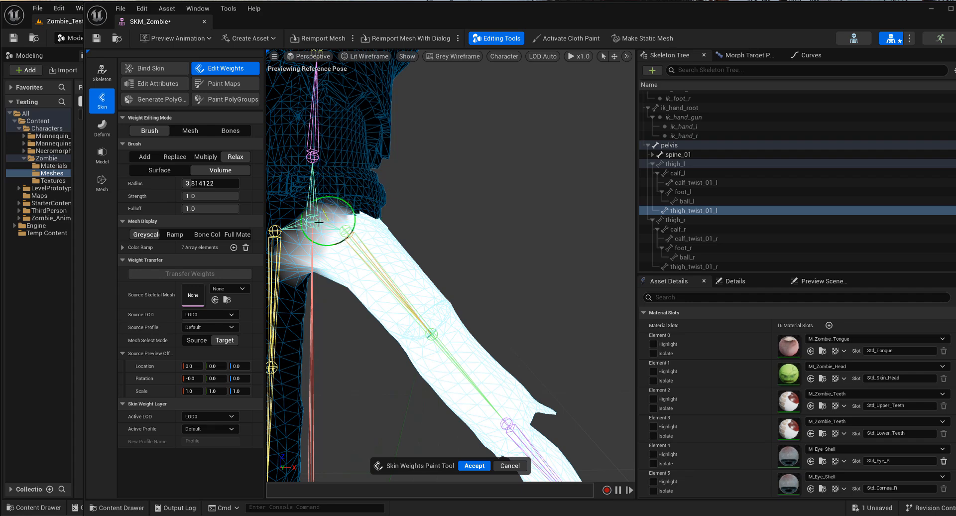
mouse_move(395, 219)
left_mouse_down("alt")
mouse_move(349, 223)
mouse_move(331, 209)
left_mouse_up("alt")
middle_click_drag(332, 209, 388, 199, "alt")
right_click_drag(388, 198, 345, 210, "alt")
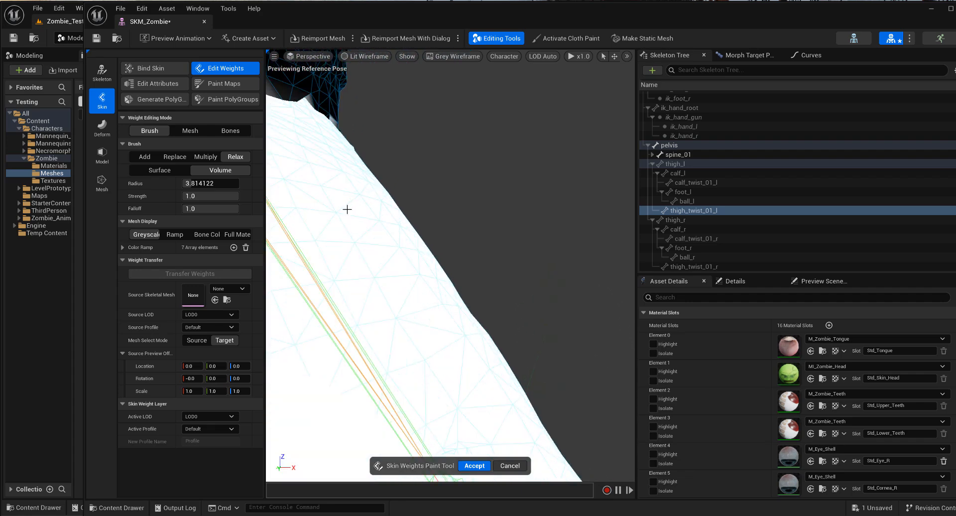
mouse_move(346, 209)
middle_mouse_down("alt")
mouse_move(305, 218)
mouse_move(388, 214)
middle_mouse_up("alt")
left_click_drag(389, 214, 380, 213, "alt")
right_click_drag(380, 213, 374, 219, "alt")
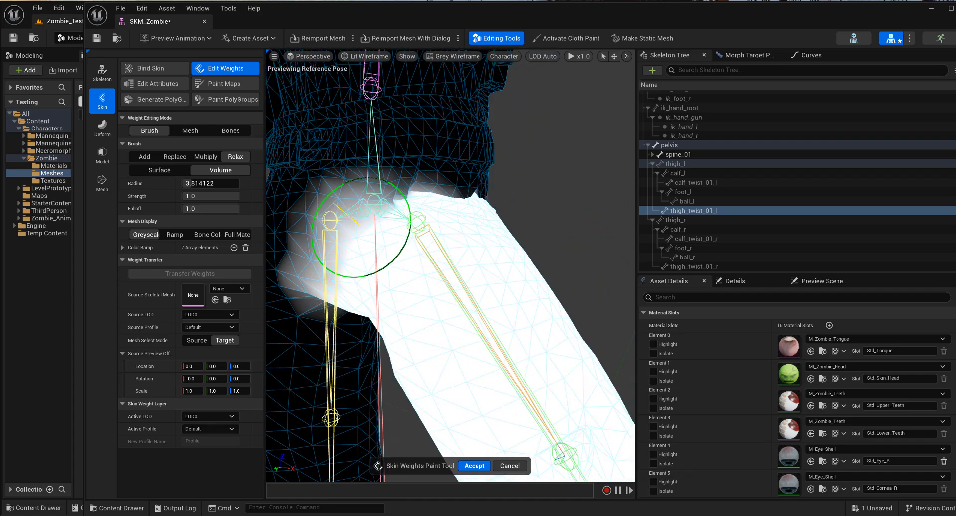
left_click_drag(373, 219, 396, 194, "alt")
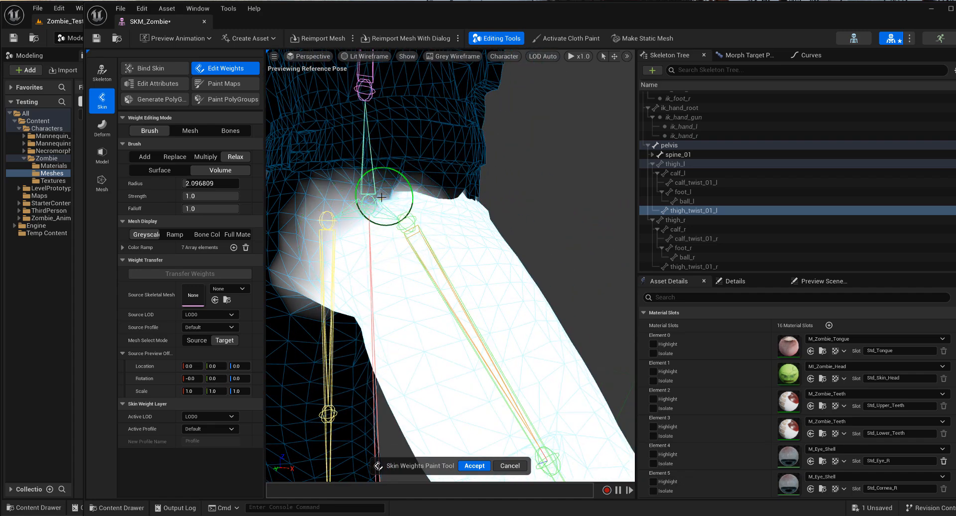
mouse_move(434, 195)
left_mouse_down()
mouse_move(400, 202)
mouse_move(357, 185)
mouse_move(395, 194)
mouse_move(347, 207)
left_mouse_up()
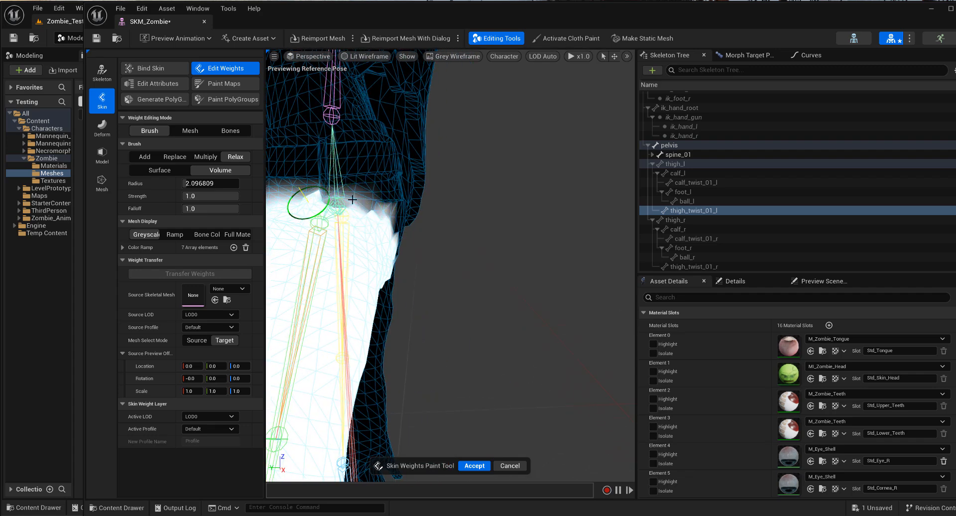
Relax the weights on the back of the left hip and inner thigh with brush radius 4.660955 and accept the edits.
left_click_drag(358, 207, 397, 228, "alt")
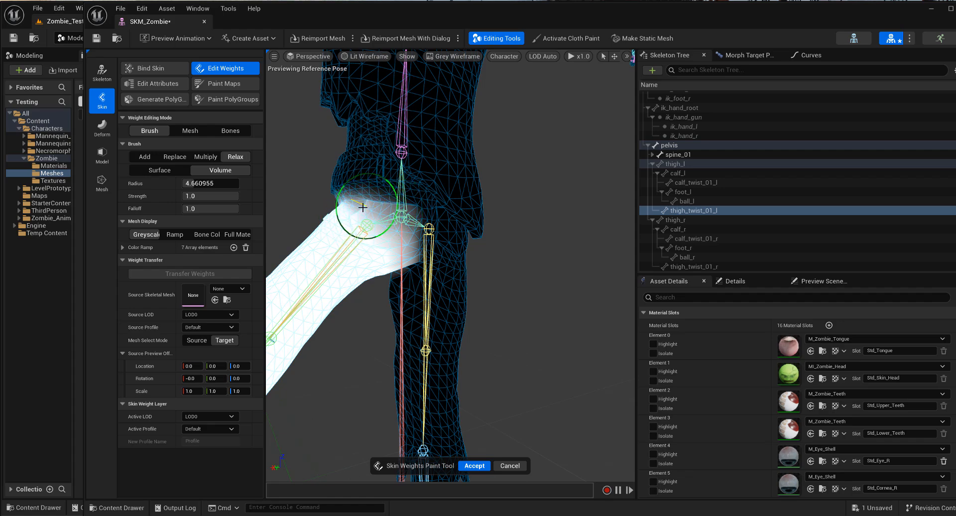
left_click_drag(362, 207, 424, 233, "alt")
left_click_drag(422, 272, 503, 235, "alt")
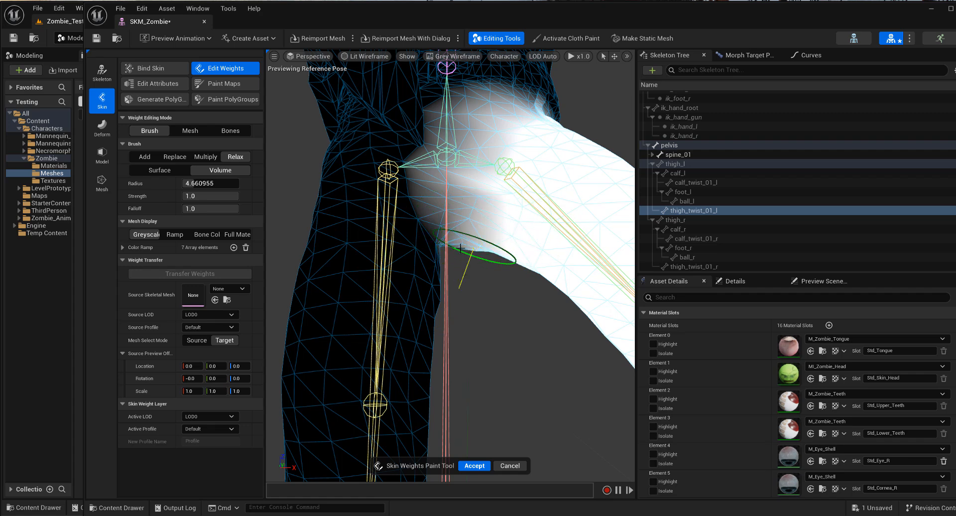
scroll(444, 195, "down", 8)
mouse_move(444, 195)
left_mouse_down("alt")
mouse_move(470, 254)
mouse_move(509, 265)
left_mouse_up("alt")
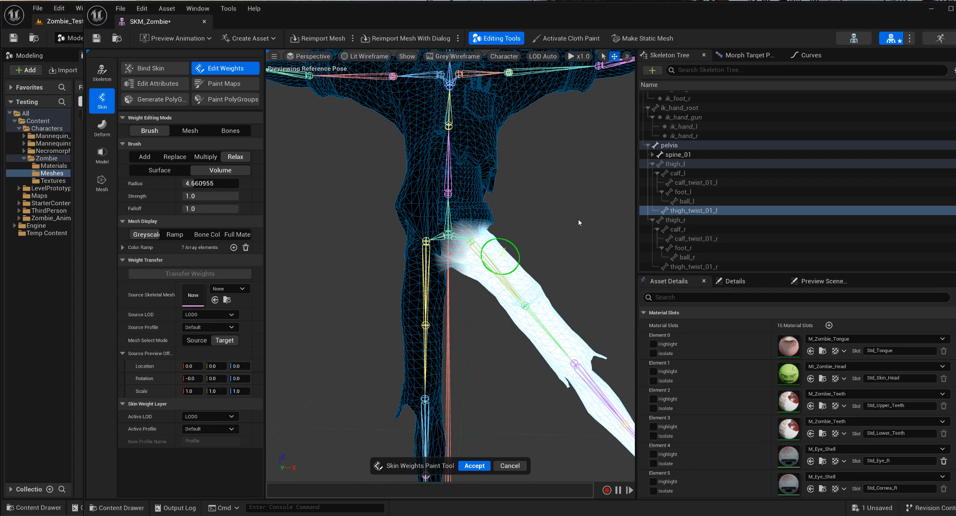
Rotate the thigh_l bone forward to test the hip deformation, and reset its bone transforms.
left_click(675, 166)
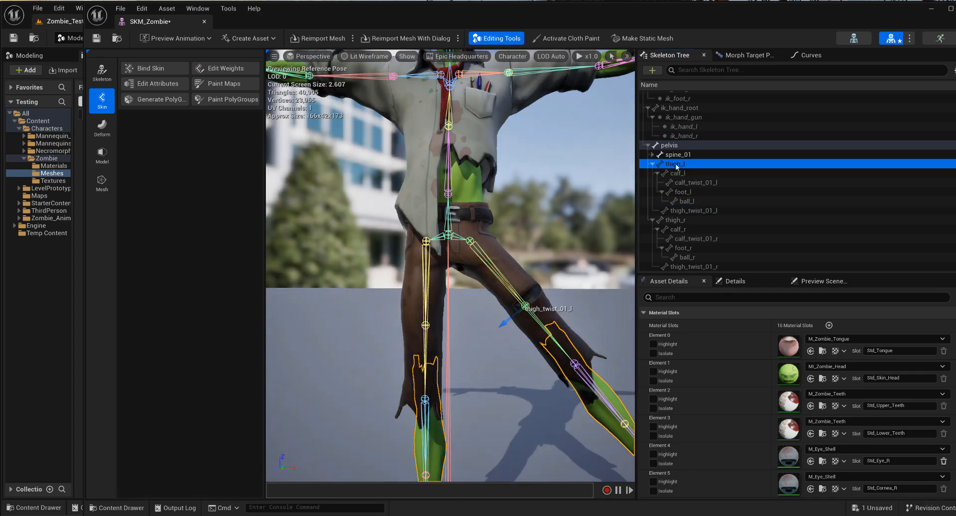
left_click_drag(472, 288, 336, 264)
scroll(451, 266, "down", 3)
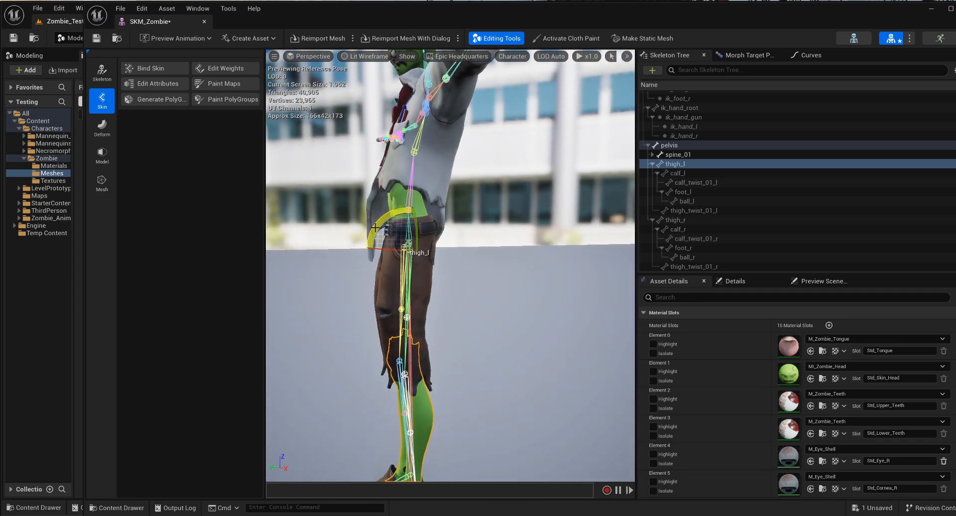
left_click_drag(376, 228, 423, 191)
left_click_drag(448, 248, 398, 205)
mouse_move(612, 222)
left_mouse_down()
mouse_move(558, 223)
mouse_move(612, 222)
left_mouse_up()
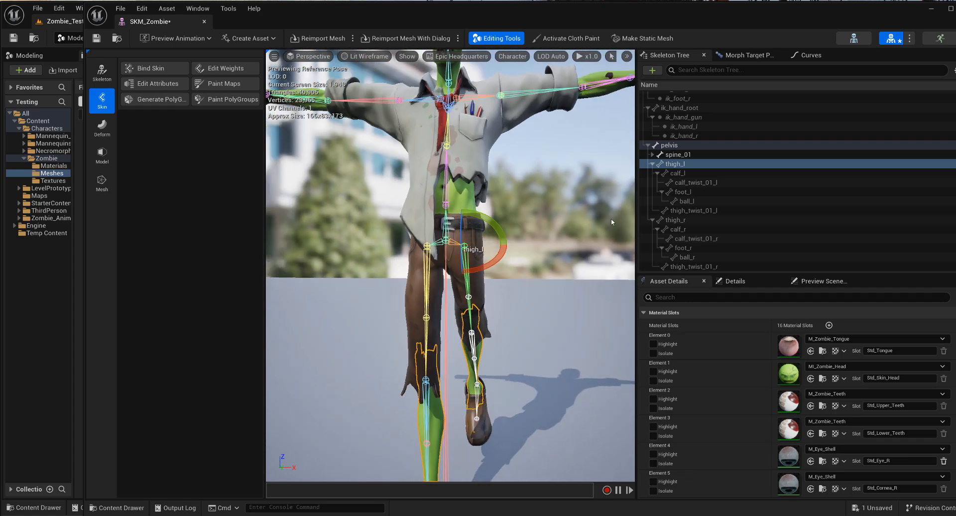
right_click(688, 163)
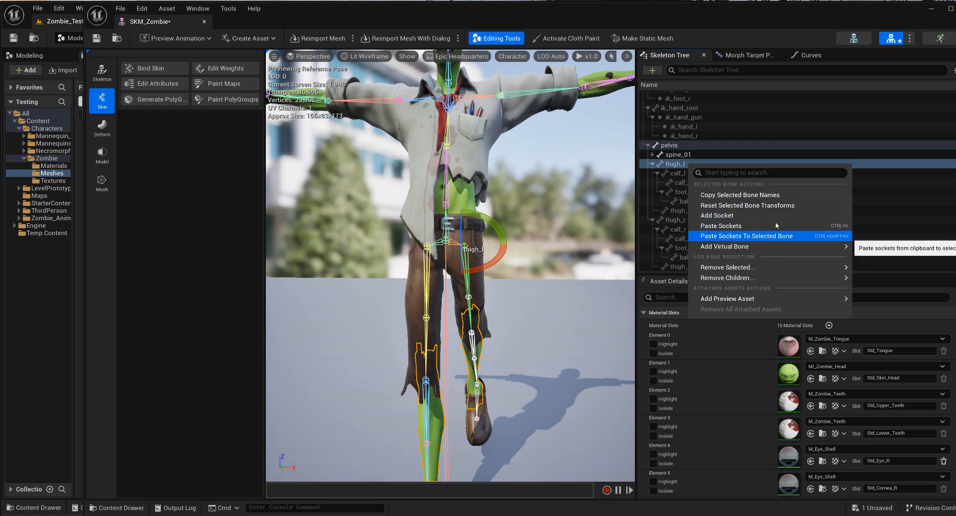
left_click(771, 205)
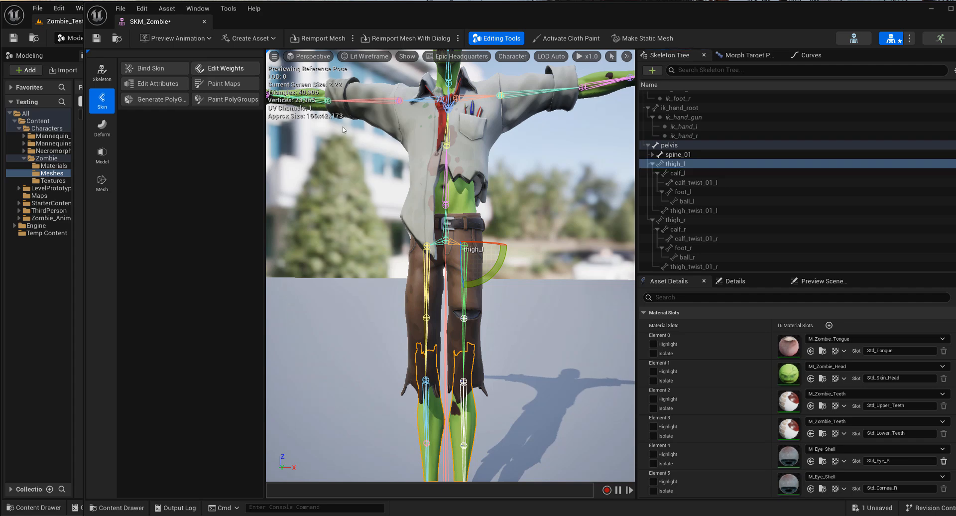
Replace the thigh_l weights from the left knee to the trouser hem using a Surface brush with radius 5.825443, strength 1.0 and falloff 0.0.
left_click(226, 68)
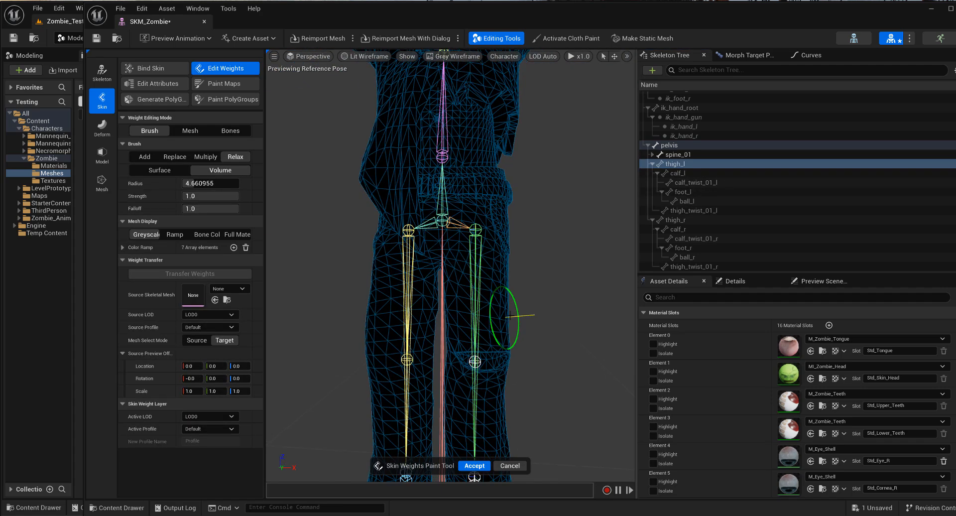
middle_click_drag(510, 314, 527, 221)
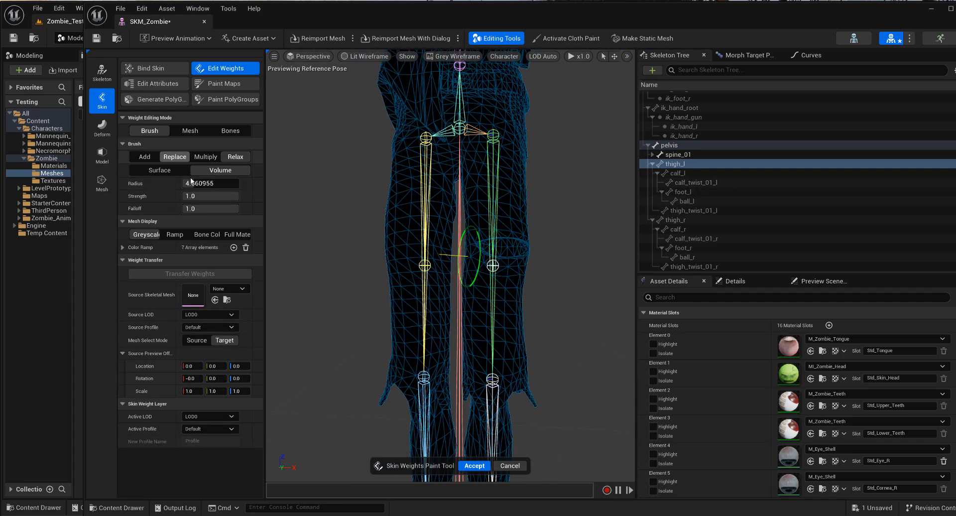
left_click(175, 156)
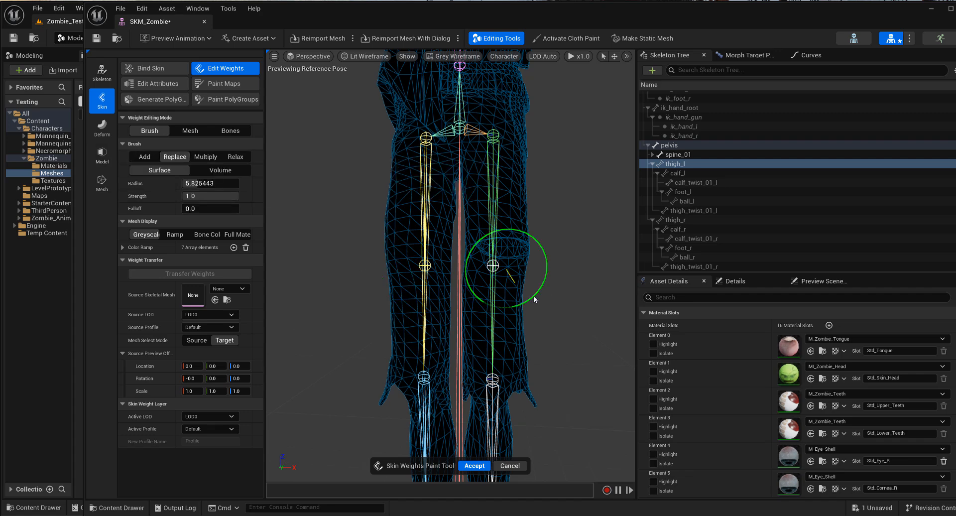
left_click(506, 269)
mouse_move(506, 319)
left_mouse_down()
mouse_move(490, 315)
mouse_move(483, 290)
mouse_move(503, 279)
mouse_move(477, 281)
mouse_move(496, 378)
mouse_move(483, 380)
left_mouse_up()
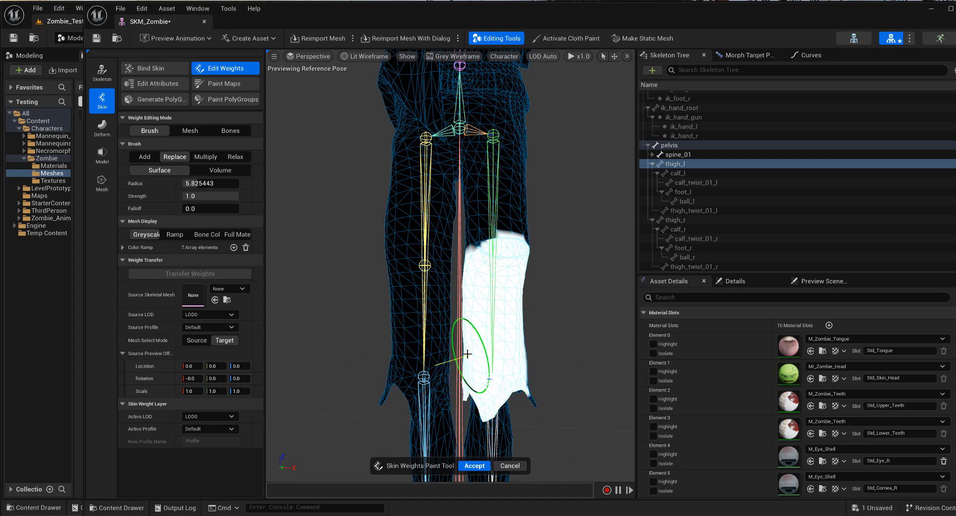
Paint full thigh_l weight around the left trouser hem and down the calf, ankle and heel, covering back and front.
mouse_move(524, 389)
left_mouse_down("alt")
mouse_move(363, 321)
mouse_move(352, 342)
mouse_move(405, 268)
mouse_move(371, 278)
mouse_move(389, 269)
mouse_move(379, 346)
mouse_move(386, 327)
mouse_move(428, 314)
left_mouse_up("alt")
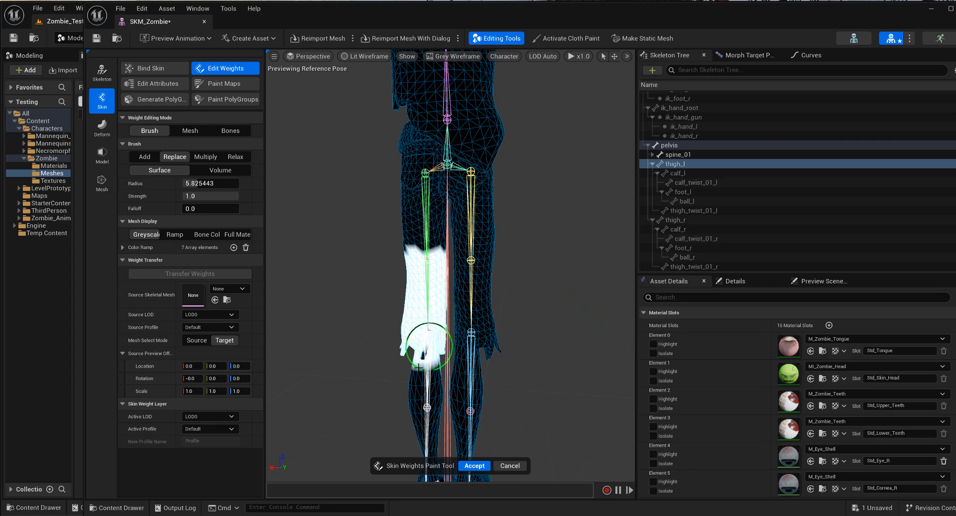
left_click_drag(418, 368, 423, 358)
middle_click_drag(435, 392, 401, 197)
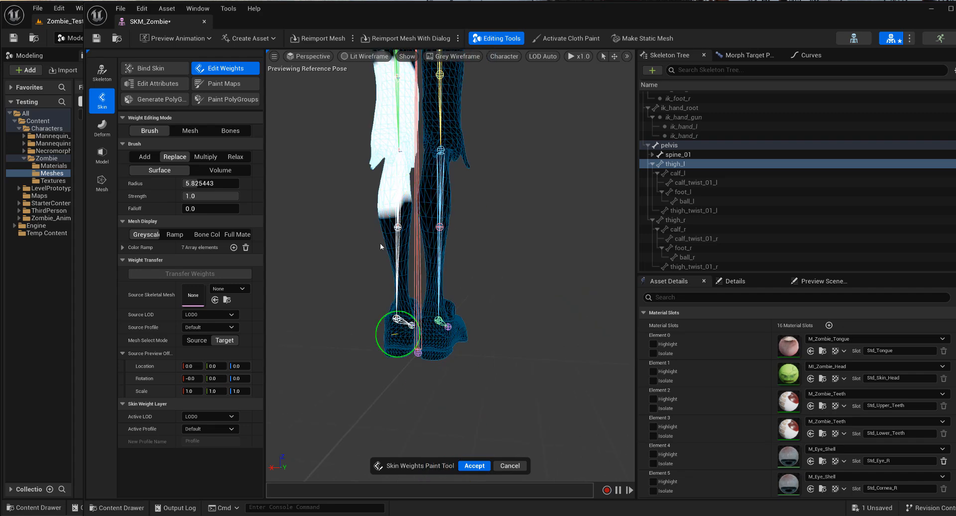
left_click(396, 333)
left_click_drag(395, 238, 394, 213)
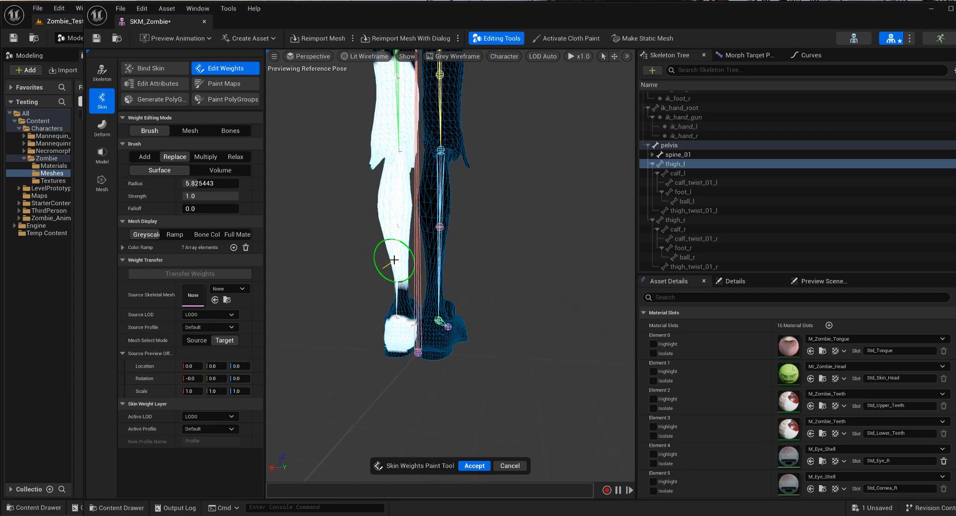
middle_click_drag(377, 324, 356, 328)
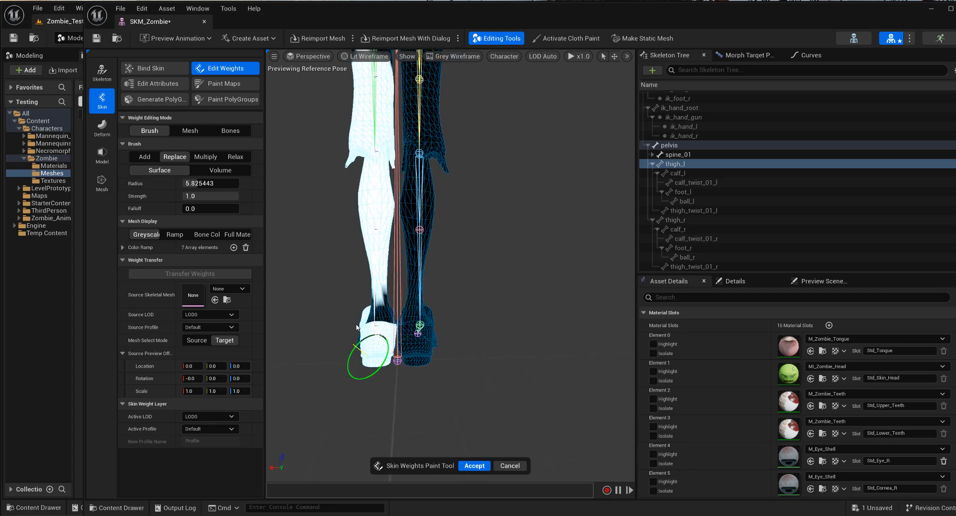
left_click_drag(373, 315, 558, 323, "alt")
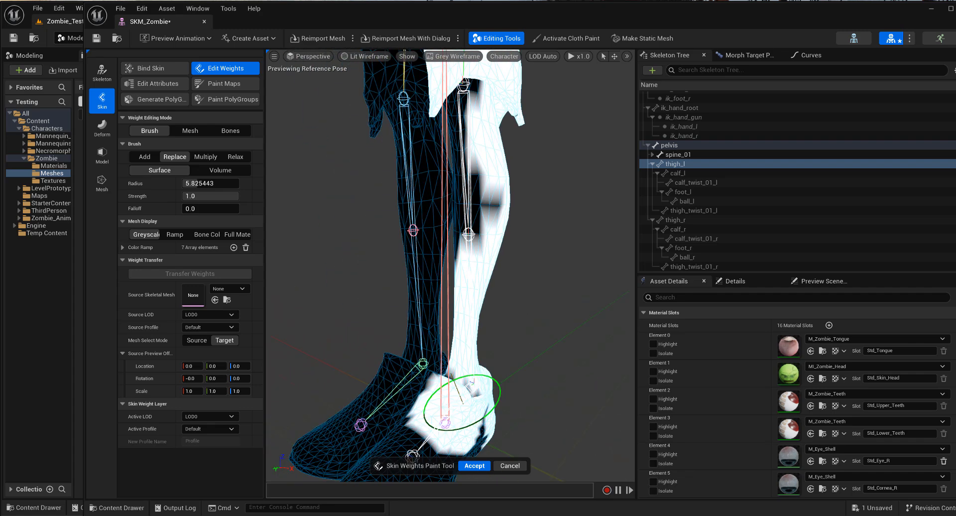
mouse_move(429, 227)
left_mouse_down("alt")
mouse_move(486, 224)
mouse_move(517, 235)
mouse_move(523, 124)
mouse_move(523, 151)
left_mouse_up("alt")
scroll(516, 142, "up", 3)
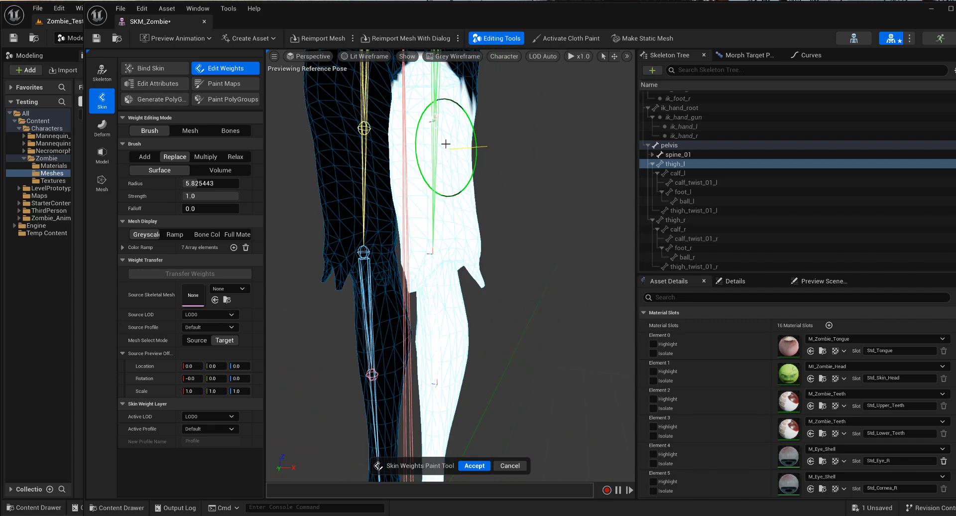
Undo the last thigh_l weight strokes on the upper left thigh.
key("ctrl+z")
key("ctrl+z")
scroll(449, 184, "down", 5)
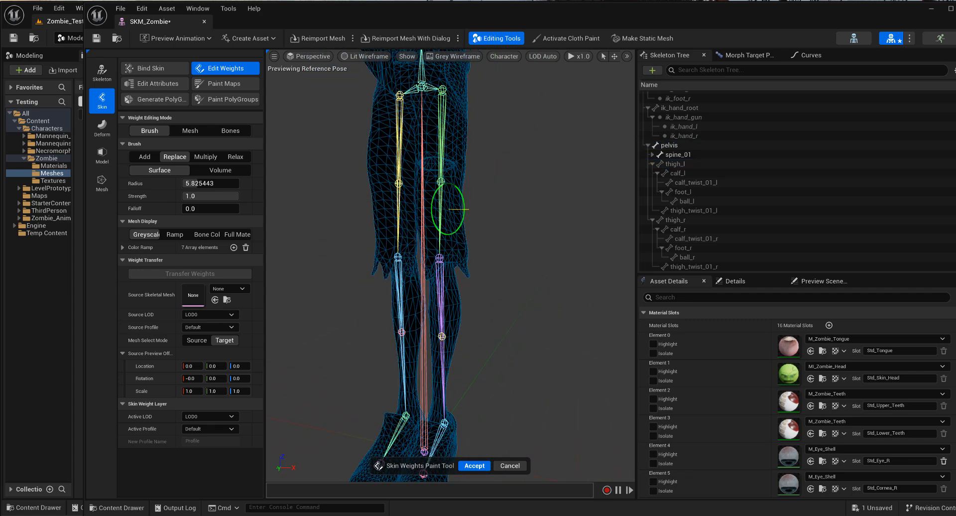
Paint full thigh_l weight over the left shoe, including its toe, ankle opening and sole.
left_click(683, 166)
left_click_drag(485, 293, 545, 302, "alt")
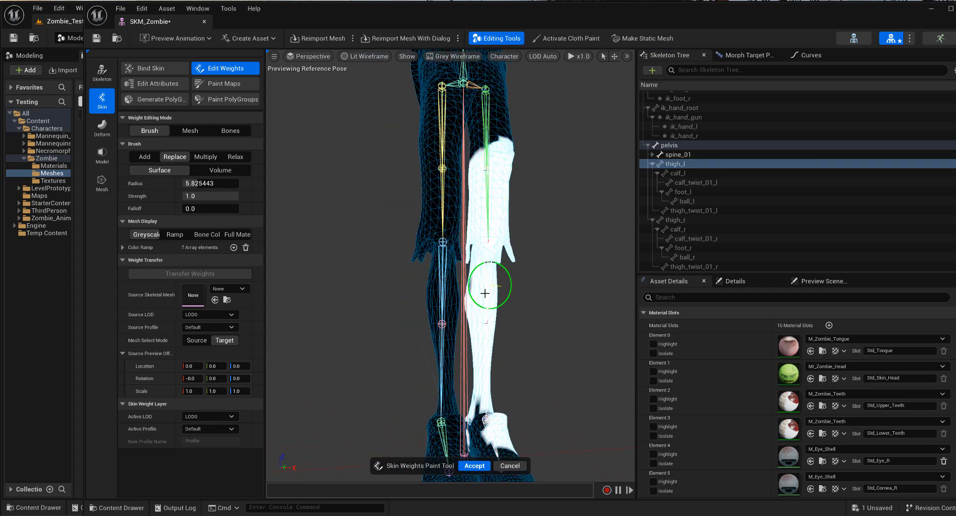
middle_click_drag(502, 309, 458, 208)
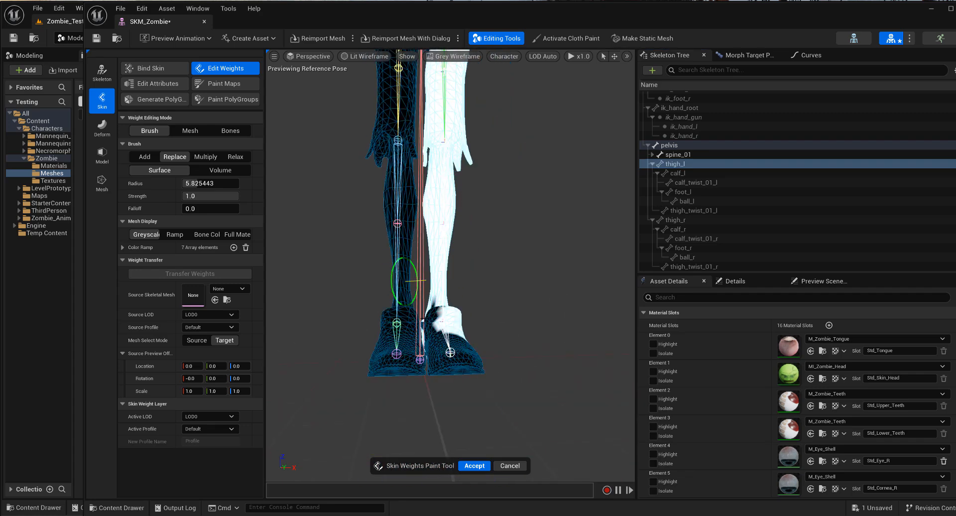
left_click_drag(455, 337, 467, 346, "alt")
scroll(463, 339, "up", 2)
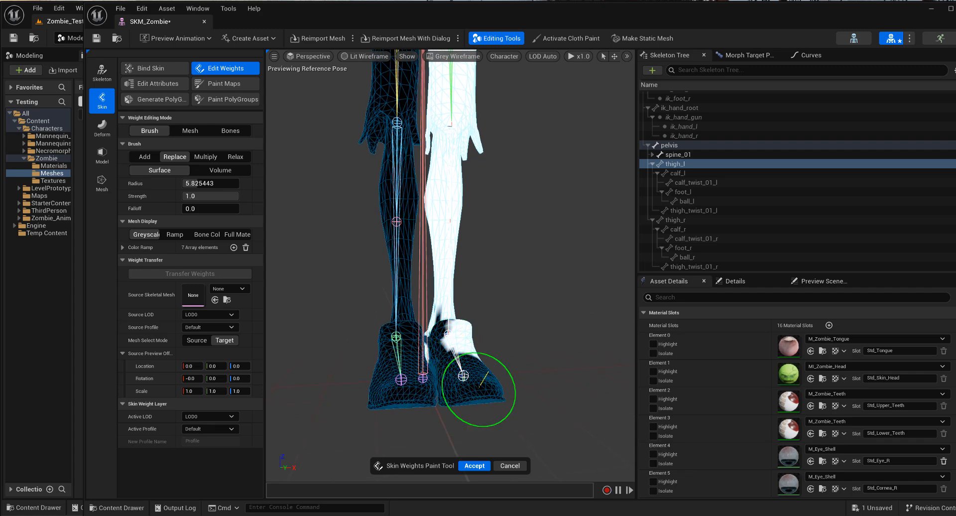
mouse_move(478, 390)
left_mouse_down()
mouse_move(448, 320)
mouse_move(458, 230)
mouse_move(447, 232)
mouse_move(456, 224)
mouse_move(441, 298)
left_mouse_up()
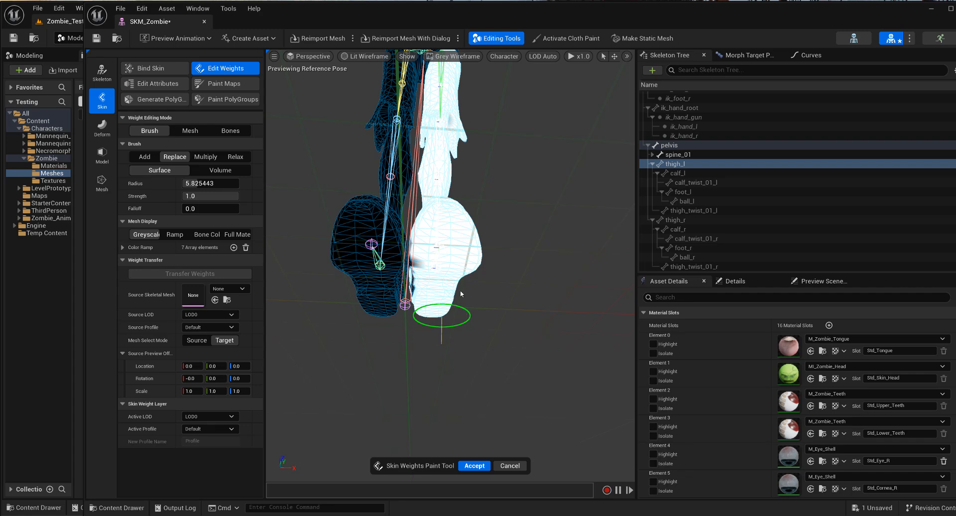
left_click(454, 276, "alt")
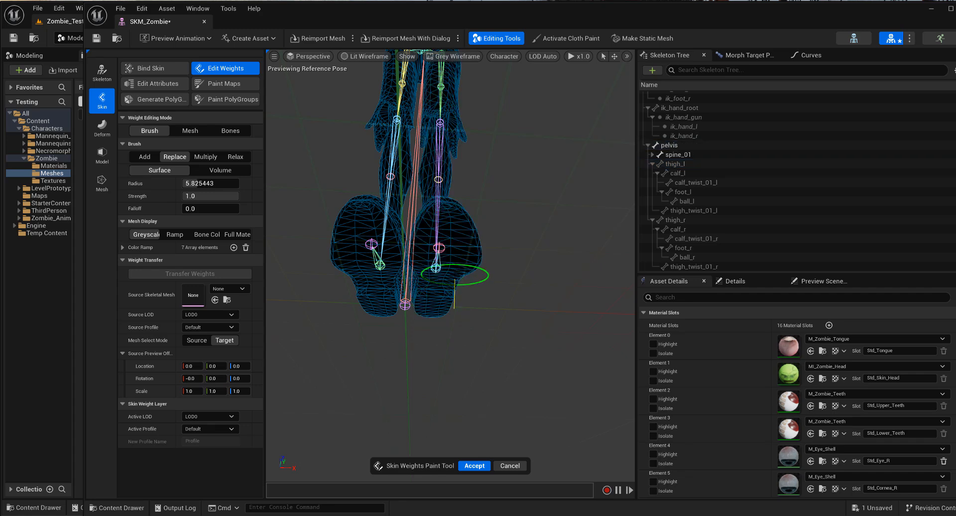
left_click(679, 191)
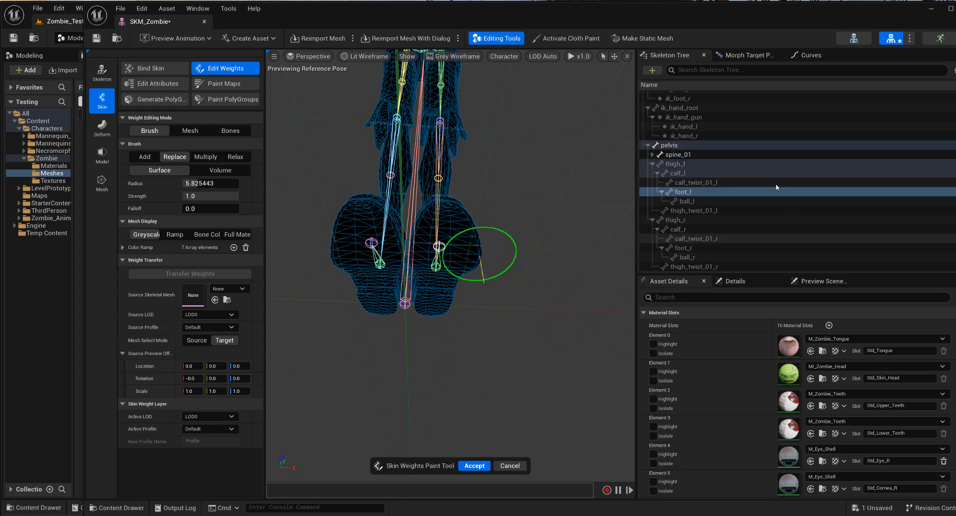
right_click(690, 194)
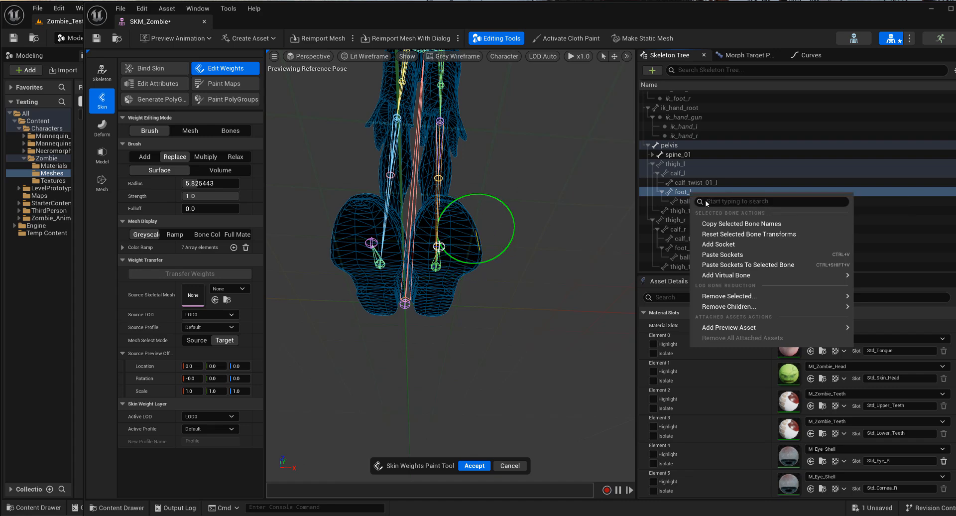
left_click(680, 164)
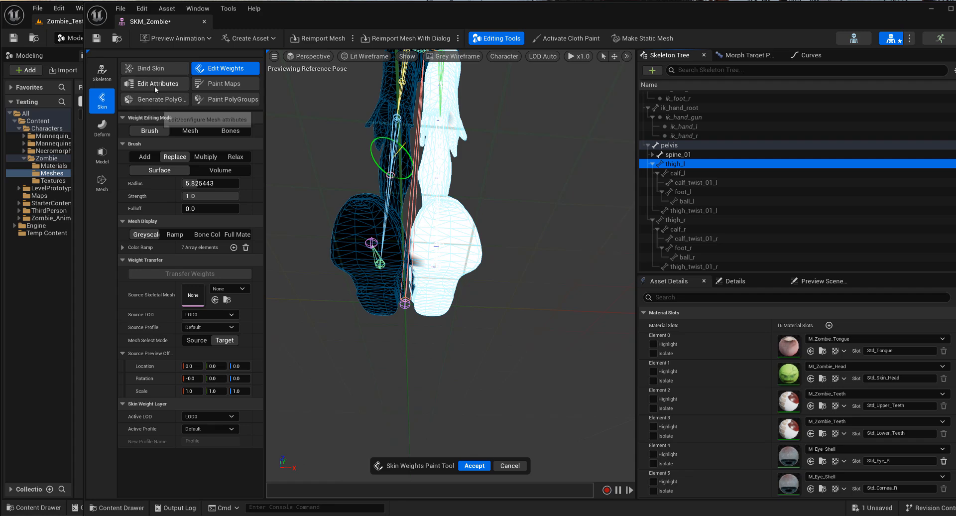
Fill the remaining thigh_l weight gaps on the left shoe's sole and inner side with brush radius 3.069124, and accept the edits.
key("f")
left_click_drag(372, 191, 409, 114, "alt")
scroll(466, 280, "up", 2)
scroll(466, 280, "up", 4)
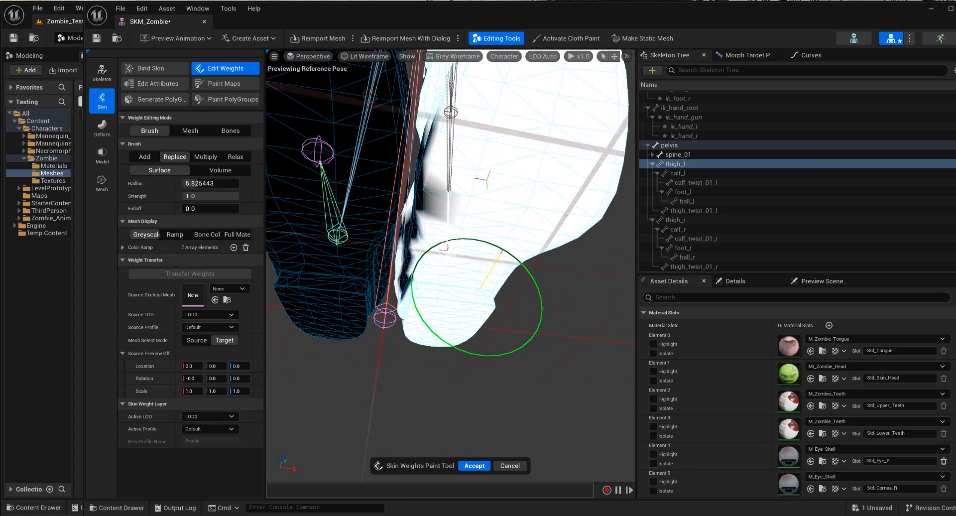
key("b")
mouse_move(419, 258)
left_mouse_down()
mouse_move(404, 266)
mouse_move(453, 209)
mouse_move(461, 269)
mouse_move(478, 299)
left_mouse_up()
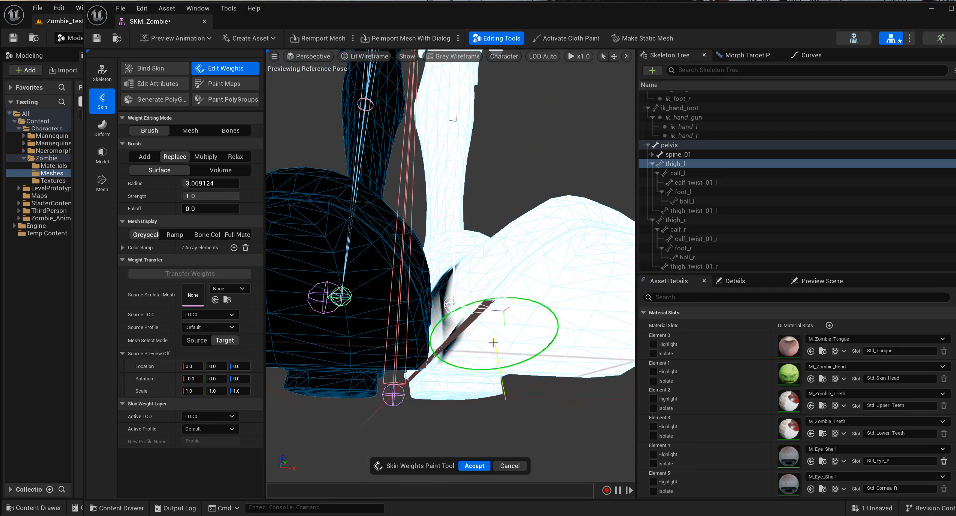
mouse_move(493, 342)
left_mouse_down()
mouse_move(468, 309)
mouse_move(506, 357)
mouse_move(488, 384)
mouse_move(476, 359)
mouse_move(461, 400)
mouse_move(460, 389)
mouse_move(474, 407)
left_mouse_up()
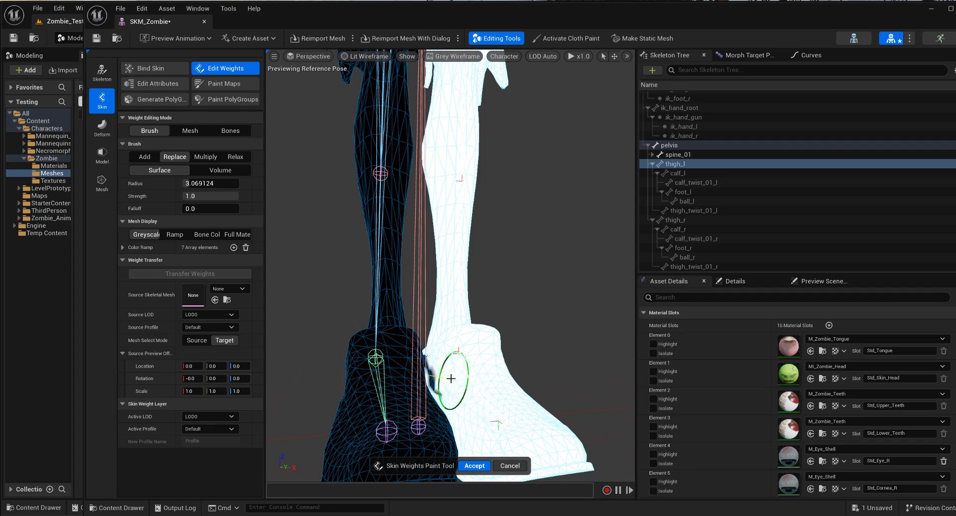
mouse_move(438, 378)
left_mouse_down("alt")
mouse_move(431, 395)
mouse_move(460, 384)
left_mouse_up("alt")
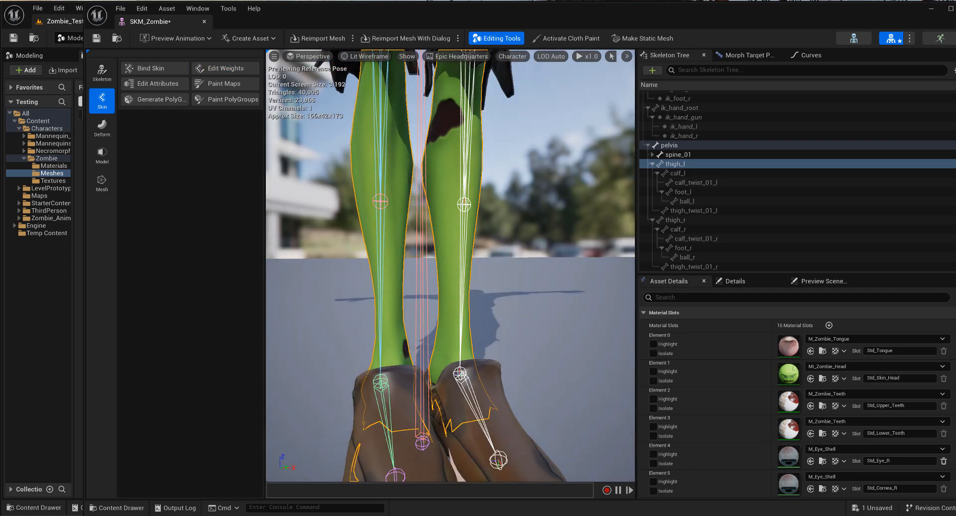
Rotate the thigh_l bone sideways away from the right leg and examine the left calf and shoe for stray vertices.
scroll(505, 326, "down", 4)
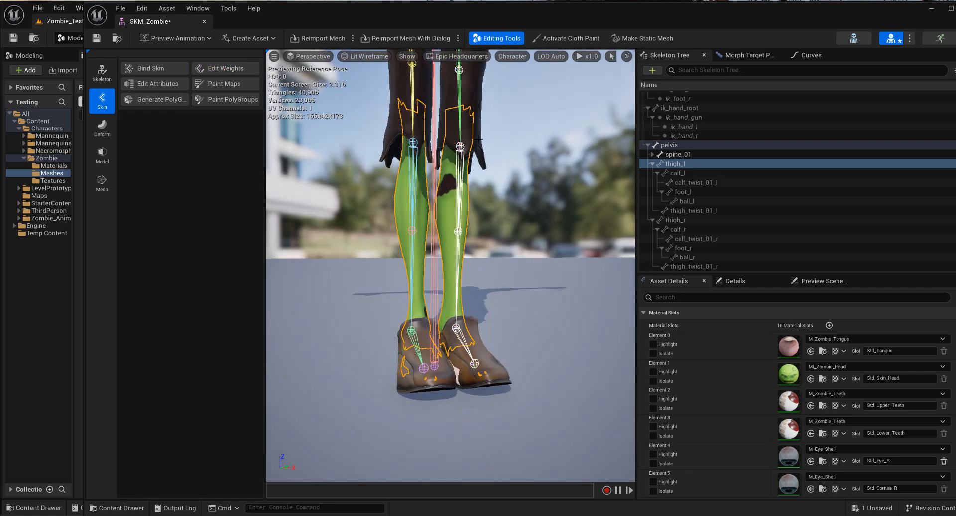
left_click(670, 167)
scroll(473, 165, "down", 6)
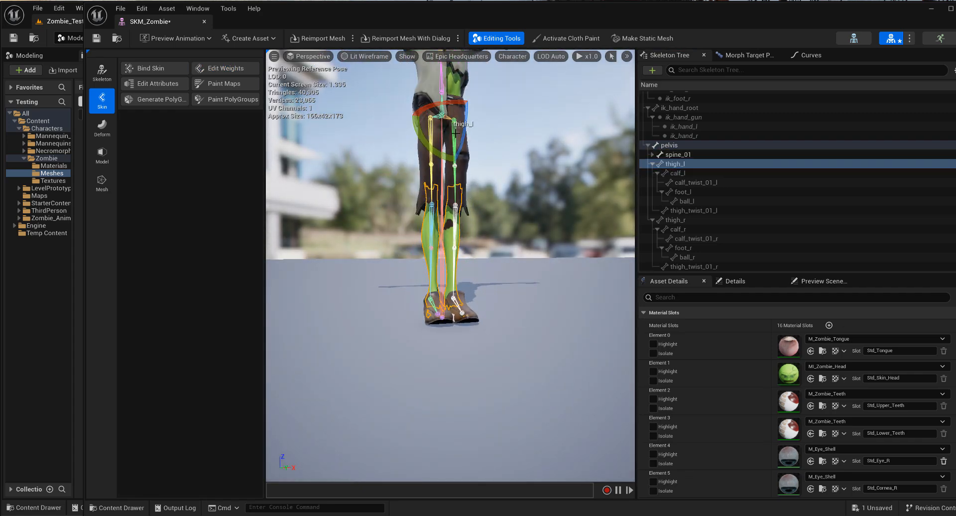
left_click_drag(433, 149, 464, 163)
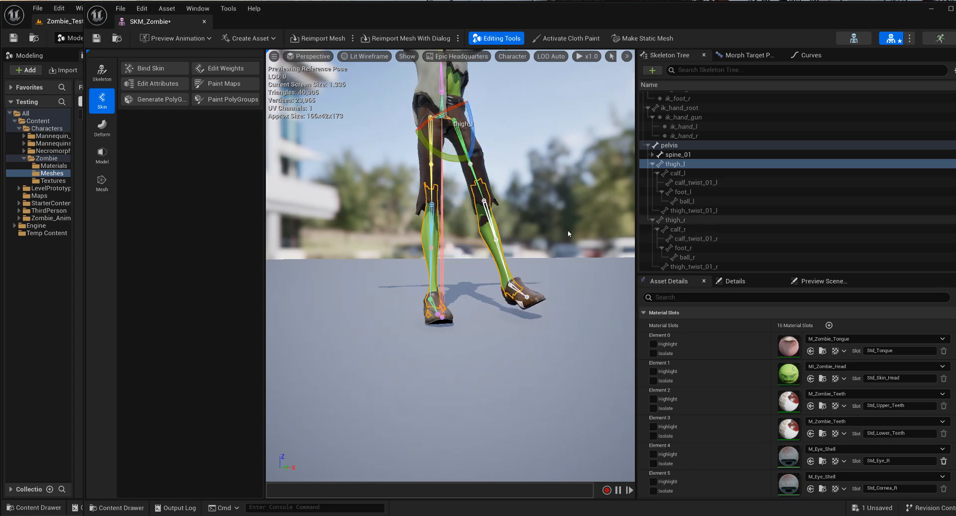
scroll(571, 264, "up", 6)
left_click(583, 351)
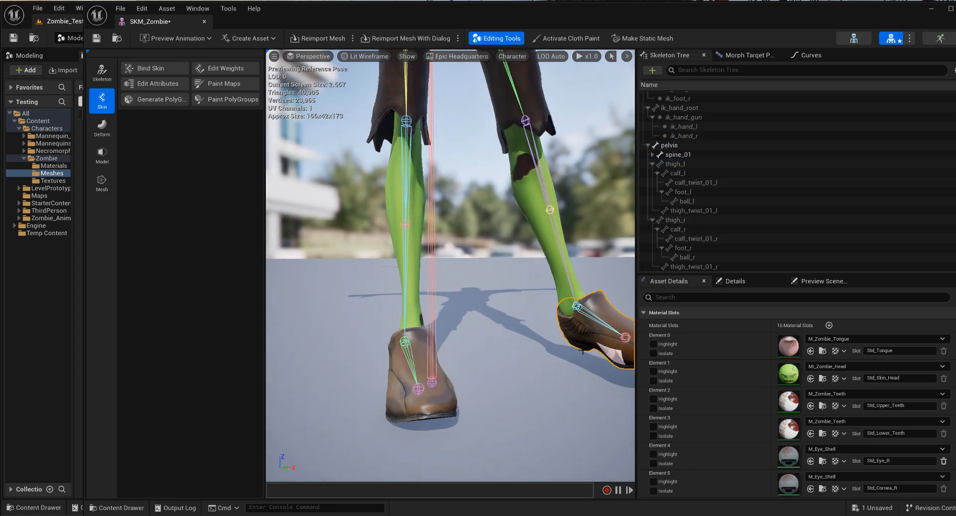
Paint full thigh_l weight over the missed patches on the left shoe's heel and inner ankle, and accept the edits.
left_click(225, 68)
left_click(686, 163)
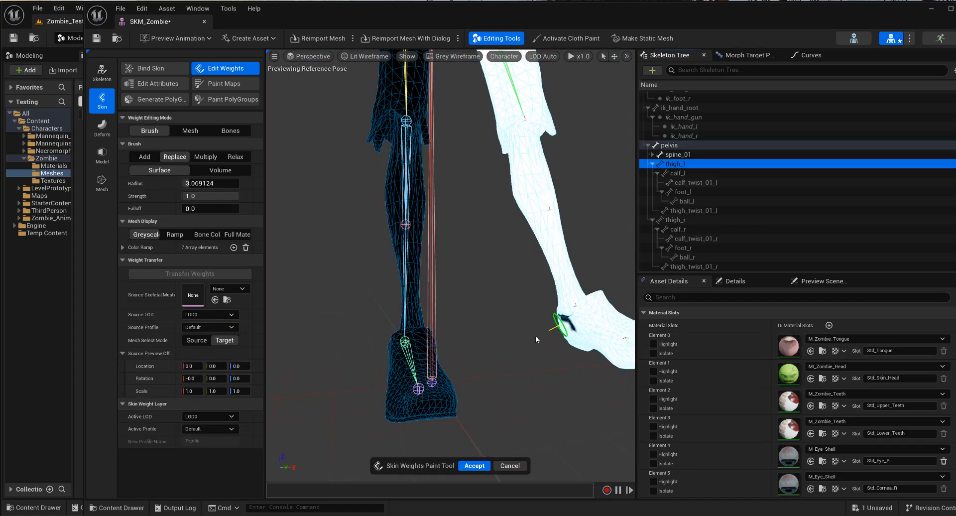
left_click_drag(536, 339, 582, 328, "alt")
mouse_move(581, 292)
left_mouse_down("alt")
mouse_move(590, 312)
mouse_move(550, 381)
mouse_move(466, 406)
mouse_move(486, 396)
mouse_move(455, 384)
mouse_move(491, 312)
mouse_move(519, 307)
mouse_move(398, 294)
mouse_move(361, 328)
mouse_move(346, 292)
mouse_move(389, 203)
mouse_move(352, 305)
mouse_move(420, 371)
mouse_move(436, 366)
mouse_move(394, 288)
mouse_move(491, 321)
mouse_move(374, 260)
mouse_move(375, 421)
mouse_move(455, 324)
mouse_move(448, 209)
left_mouse_up("alt")
middle_click_drag(448, 209, 459, 371, "alt")
scroll(451, 209, "up", 3)
left_click_drag(450, 215, 457, 236, "alt")
left_click(473, 467)
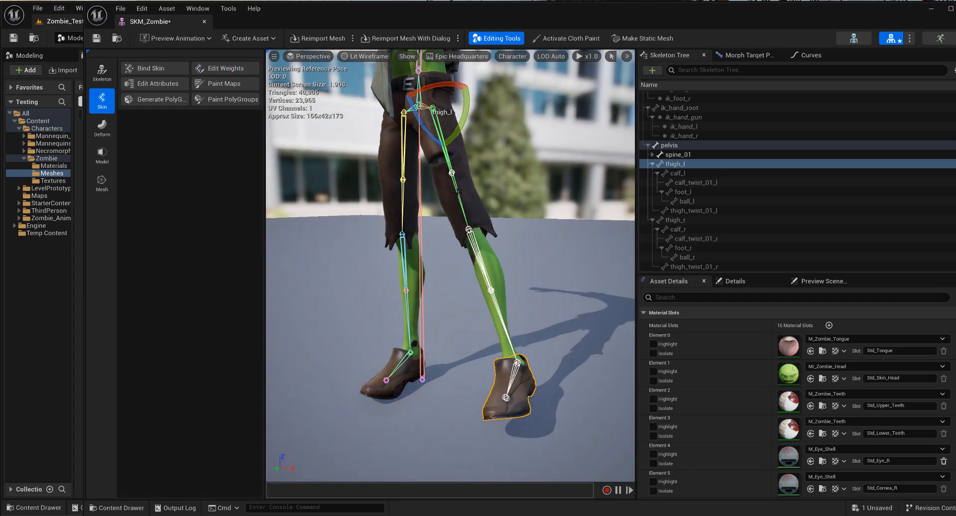
Reset the thigh_l pose, and test twisting thigh_l by about 60 degrees and thigh_twist_01_l by about -50 degrees.
right_click(688, 165)
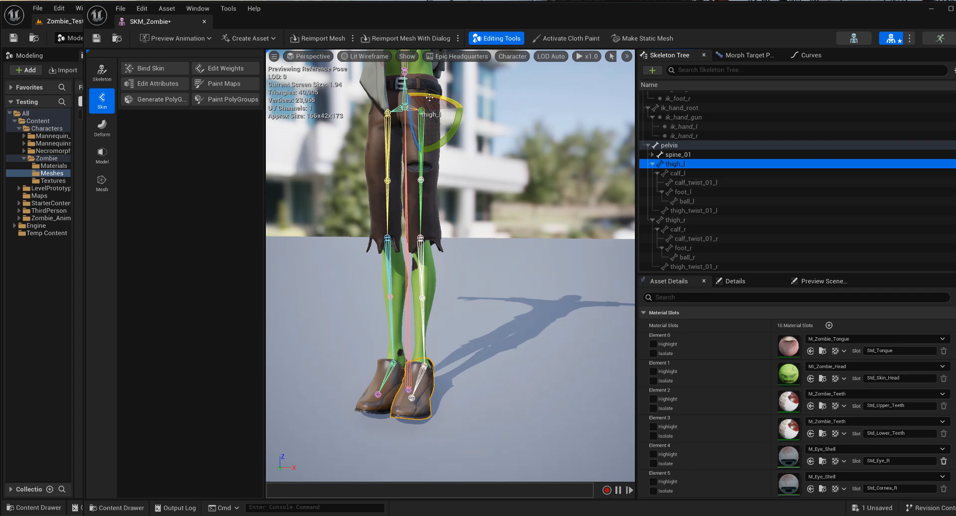
left_click_drag(430, 98, 387, 102)
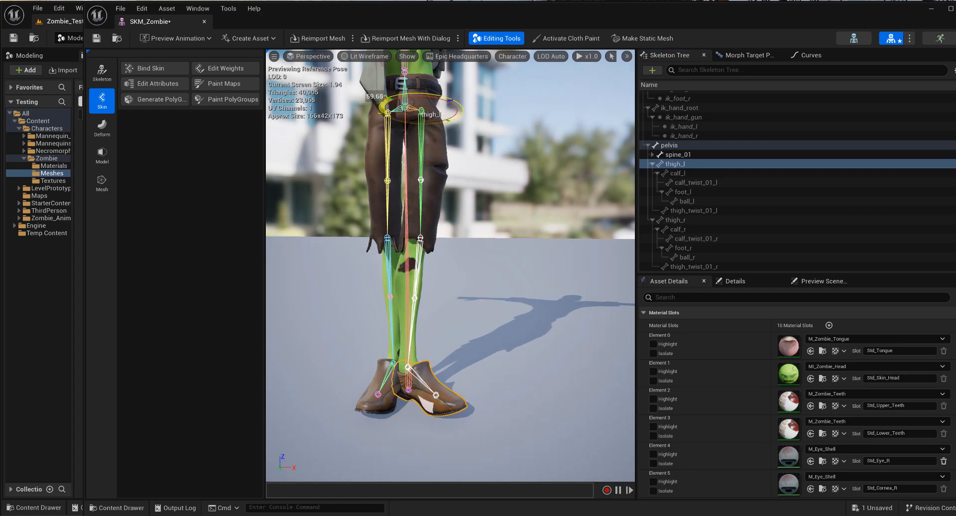
left_click(747, 211)
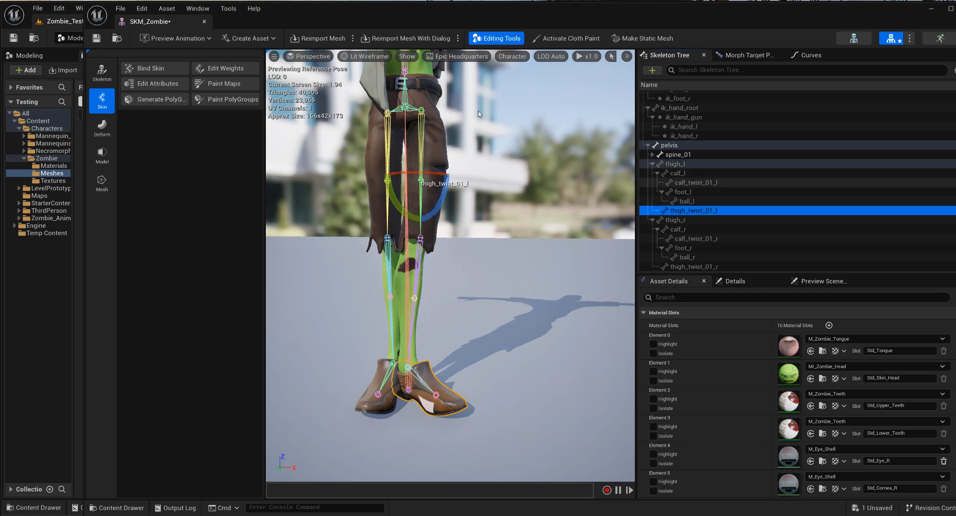
left_click_drag(432, 175, 384, 175)
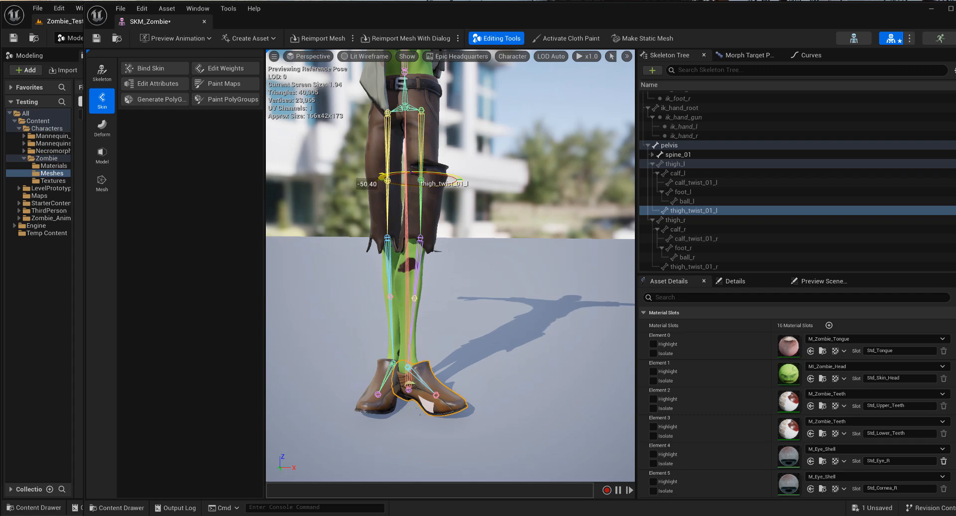
Relax the thigh_l weights around the upper edge of their area on the left thigh, using surface mode and brush radius 8.131179.
left_click(427, 266)
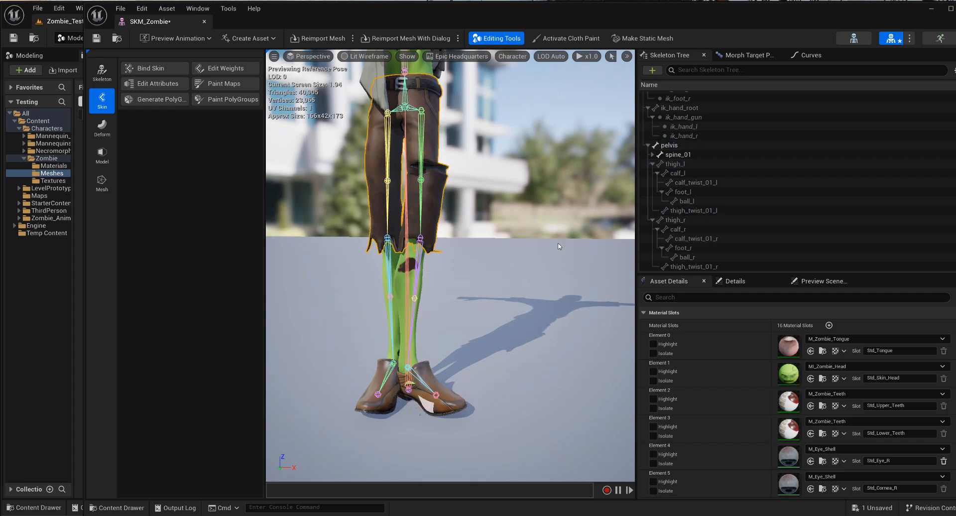
left_click(236, 69)
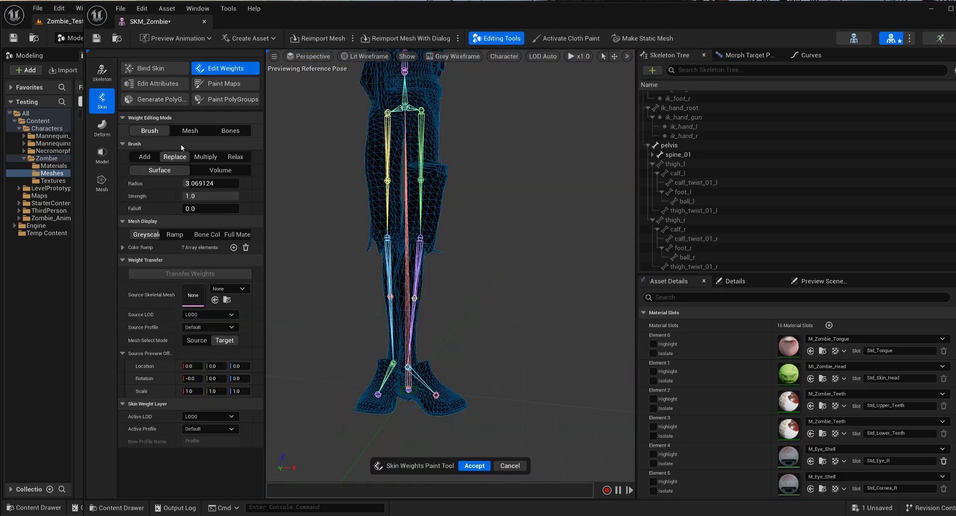
left_click(236, 157)
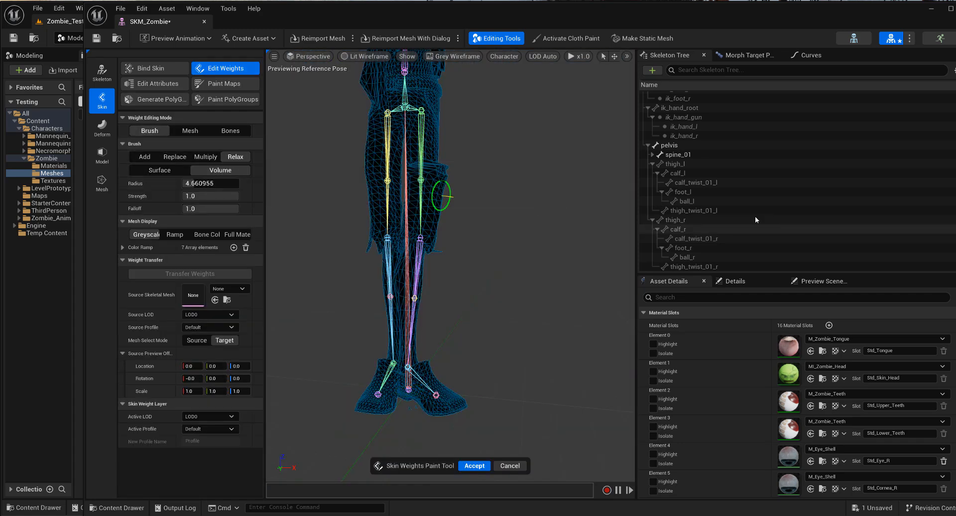
left_click(678, 164)
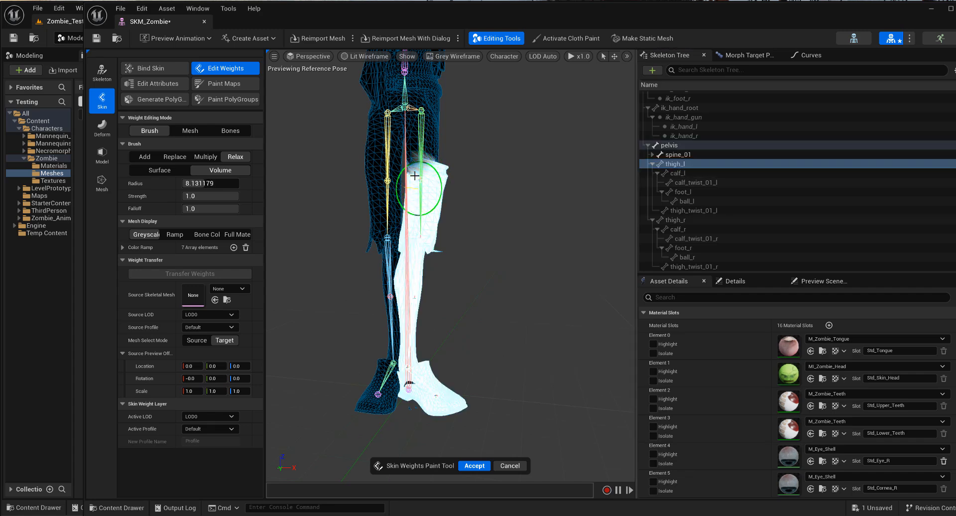
left_click(159, 170)
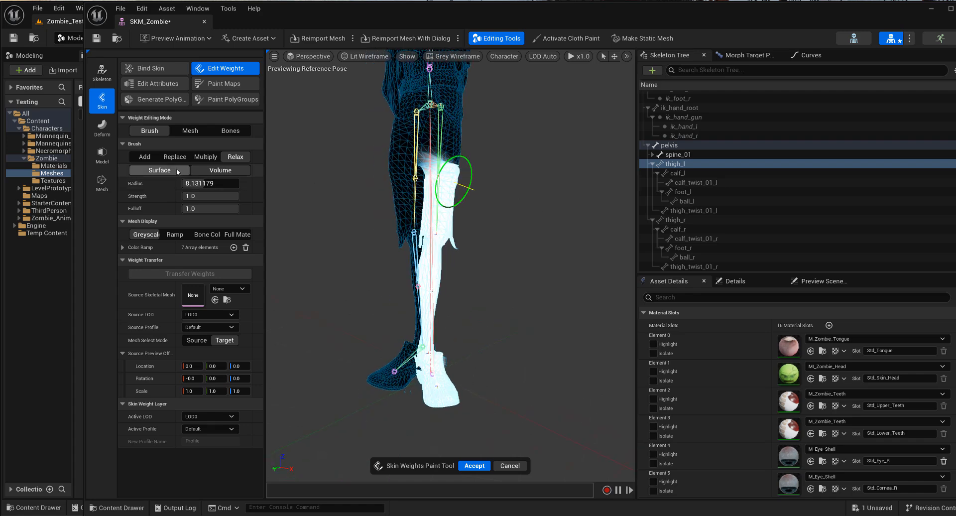
mouse_move(495, 192)
left_mouse_down("alt")
mouse_move(548, 194)
mouse_move(497, 178)
left_mouse_up("alt")
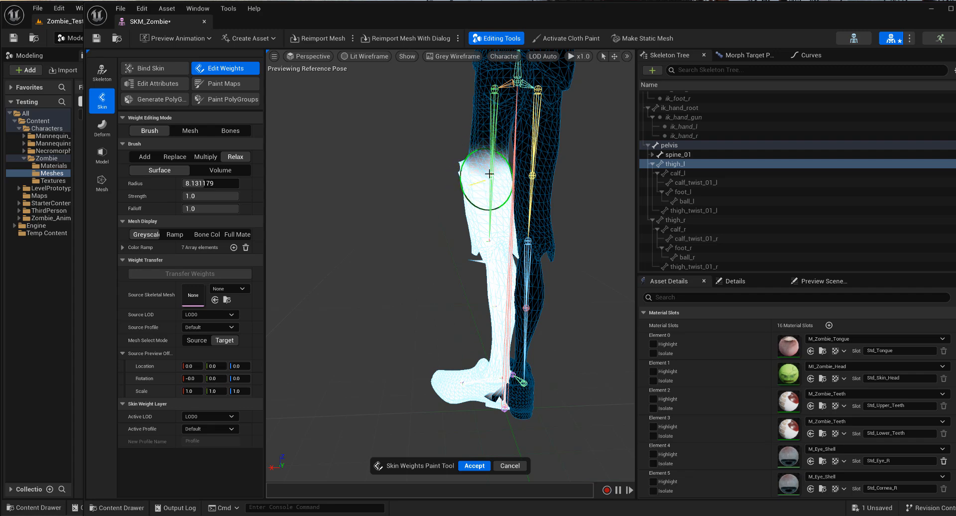
mouse_move(490, 173)
left_mouse_down()
mouse_move(494, 184)
mouse_move(487, 157)
mouse_move(415, 177)
left_mouse_up()
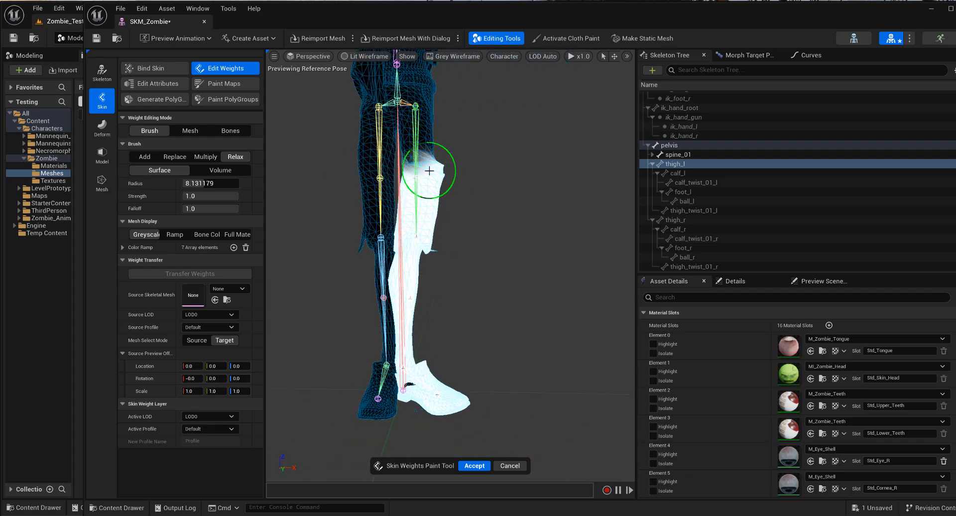
Relax the thigh_twist_01_l weight transition across the front and outer side of the left thigh at mid-length.
left_click(700, 210)
left_click(673, 164)
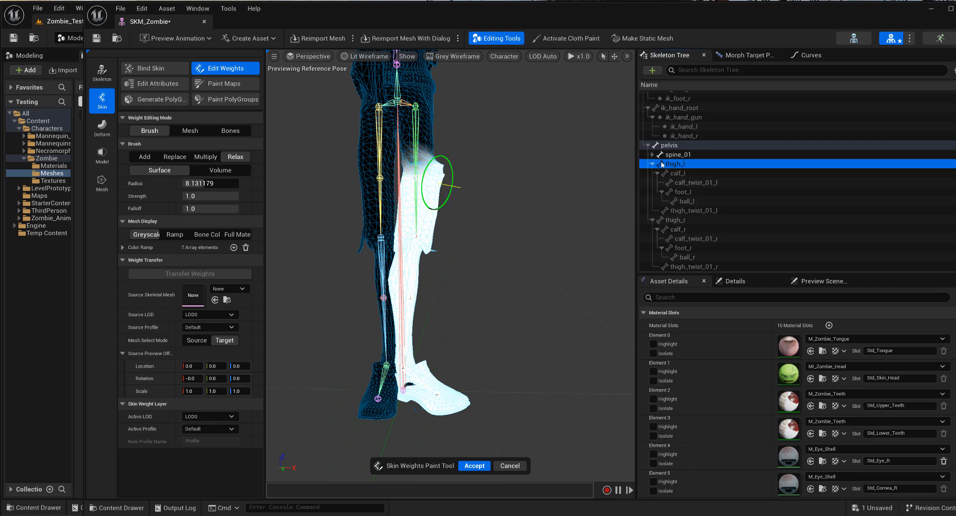
left_click(732, 211)
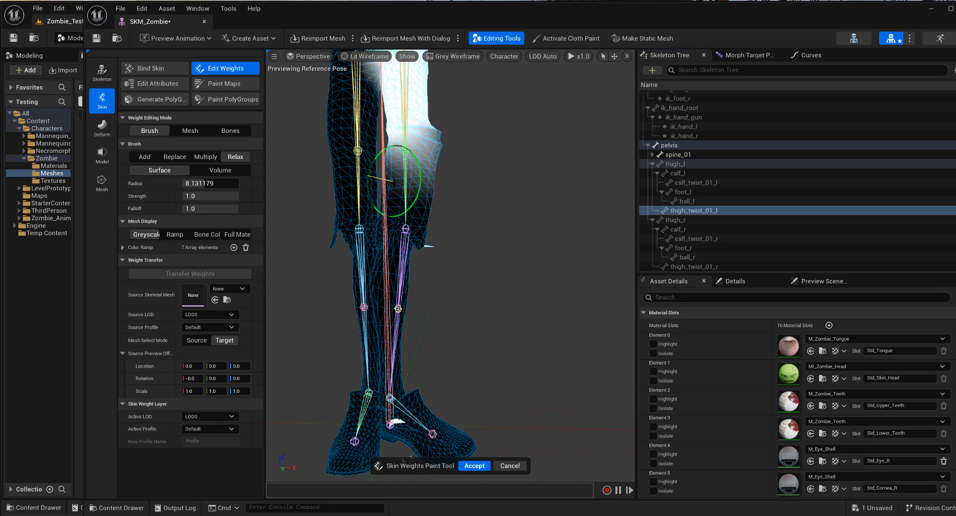
left_click_drag(475, 179, 429, 166, "alt")
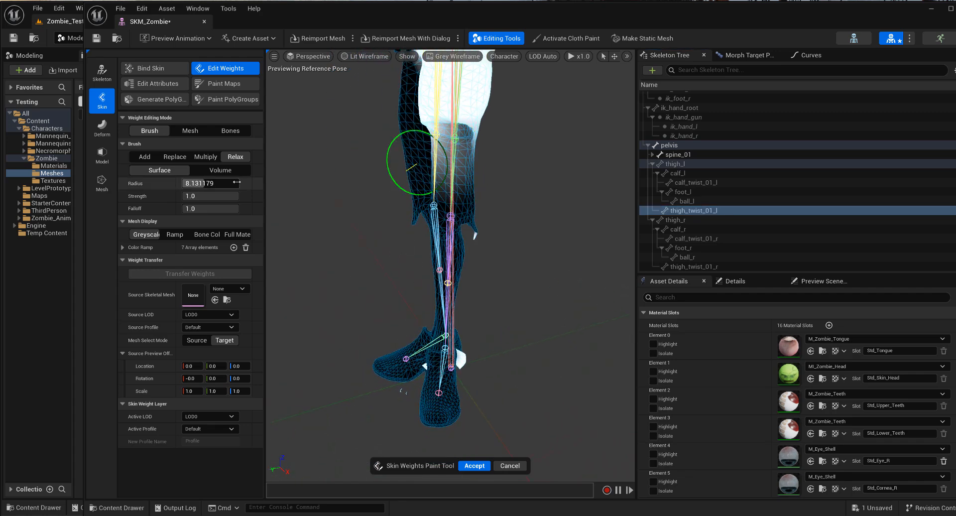
left_click_drag(495, 164, 446, 167, "alt")
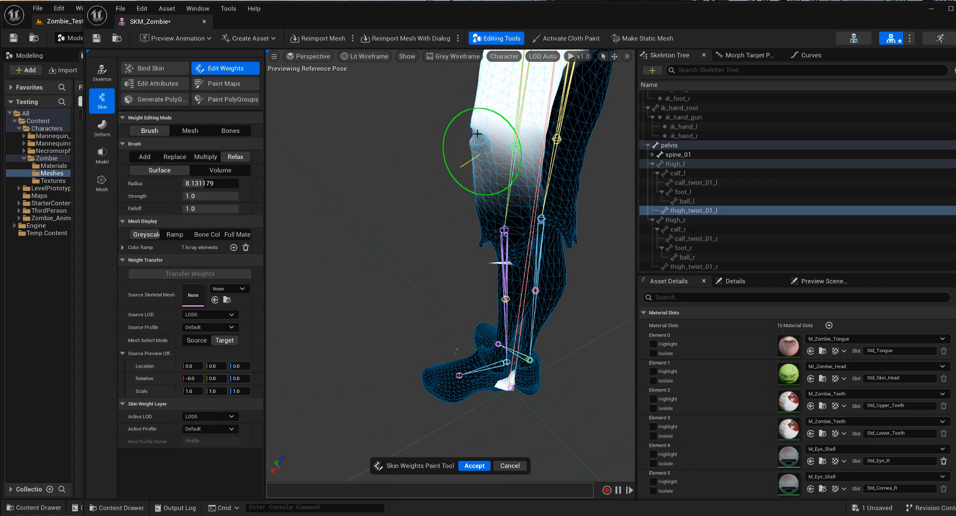
left_click(220, 170)
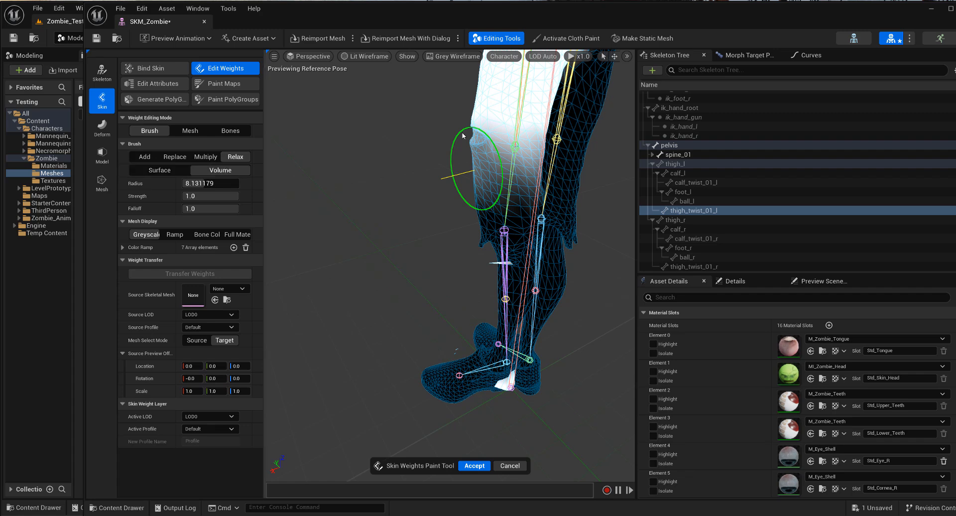
left_click_drag(475, 154, 582, 156, "alt")
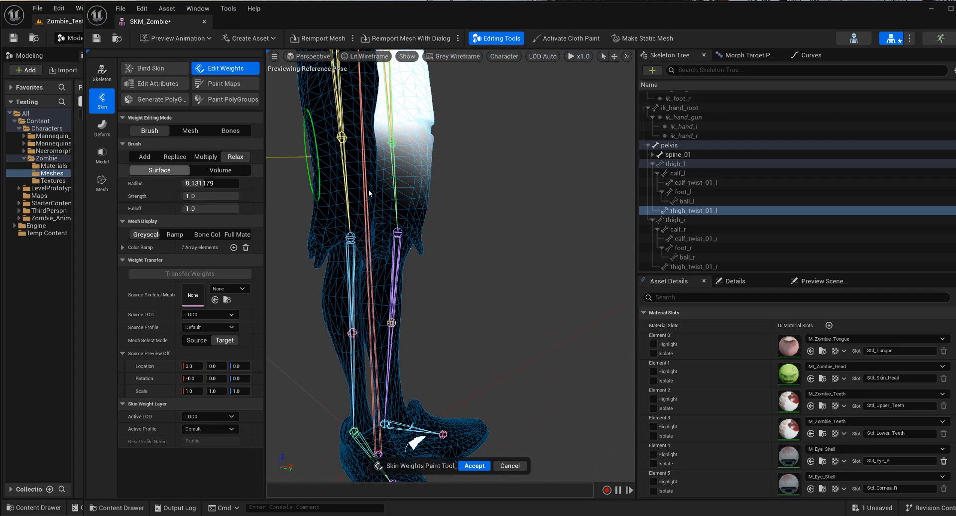
Smooth the remaining thigh_twist_01_l falloff around the left thigh and up to the hip with the surface Relax brush.
left_click_drag(369, 189, 455, 188, "alt")
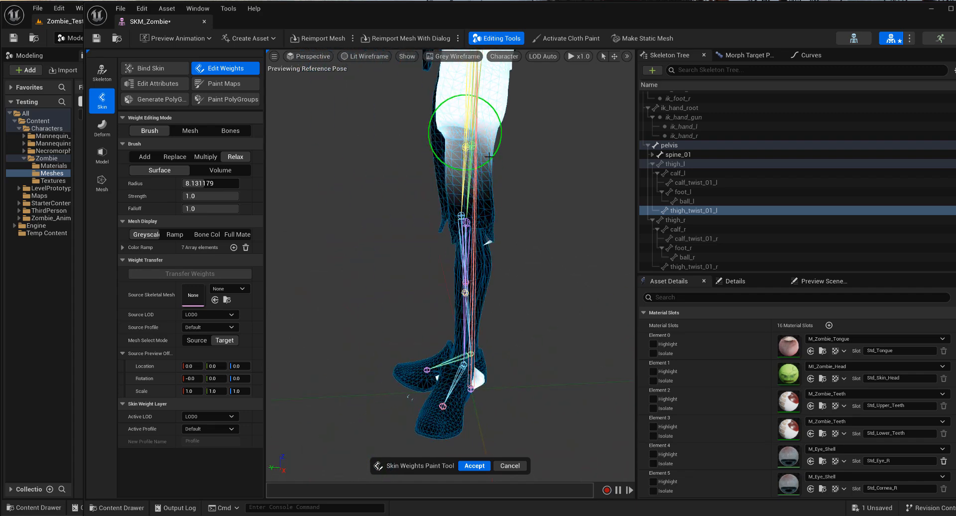
mouse_move(490, 156)
left_mouse_down("alt")
mouse_move(514, 166)
mouse_move(335, 160)
mouse_move(416, 187)
mouse_move(498, 184)
left_mouse_up("alt")
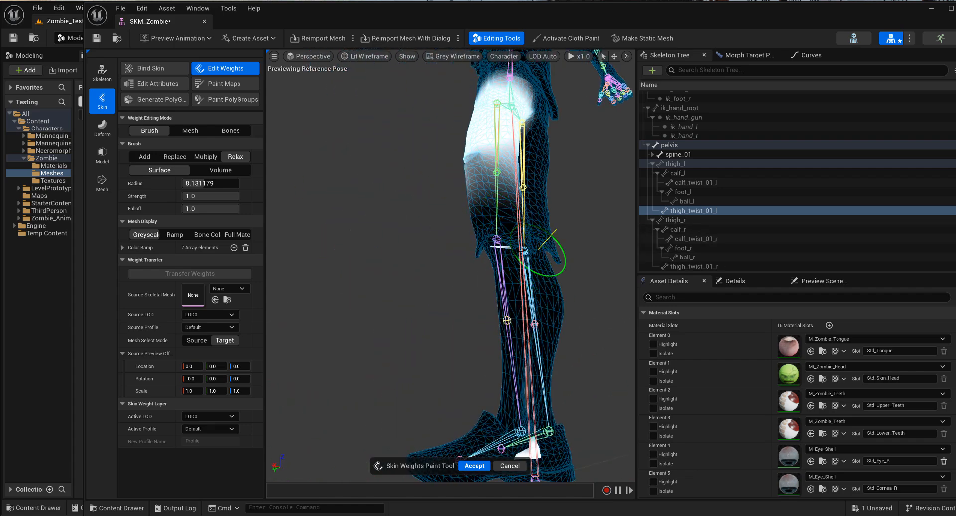
mouse_move(521, 355)
left_mouse_down("alt")
mouse_move(493, 356)
mouse_move(501, 394)
mouse_move(505, 344)
mouse_move(521, 384)
mouse_move(502, 397)
mouse_move(416, 404)
mouse_move(398, 277)
mouse_move(535, 251)
left_mouse_up("alt")
mouse_move(393, 202)
left_mouse_down("alt")
mouse_move(386, 203)
mouse_move(423, 206)
mouse_move(394, 202)
left_mouse_up("alt")
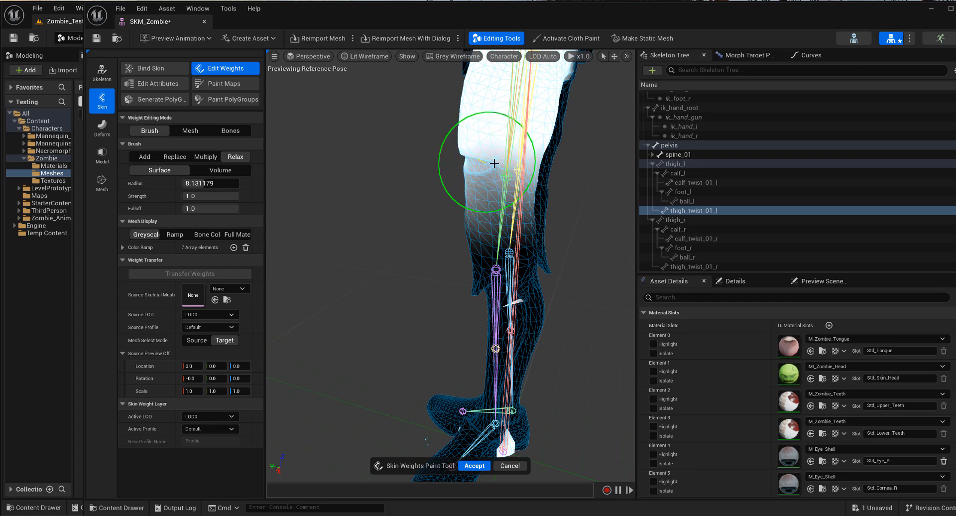
mouse_move(499, 175)
left_mouse_down("alt")
mouse_move(383, 172)
mouse_move(503, 205)
mouse_move(449, 168)
left_mouse_up("alt")
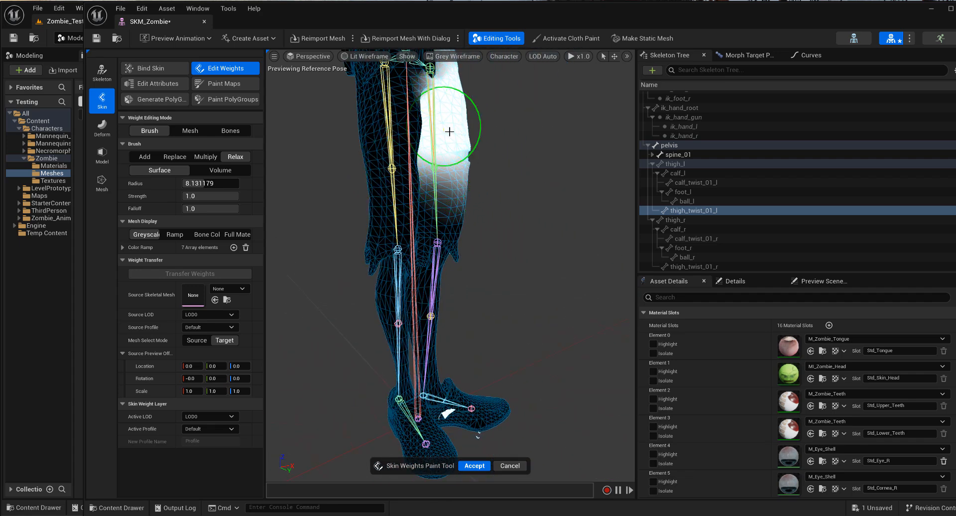
left_click_drag(558, 241, 490, 239, "alt")
right_click_drag(513, 223, 499, 417, "alt")
left_click_drag(529, 354, 475, 348, "alt")
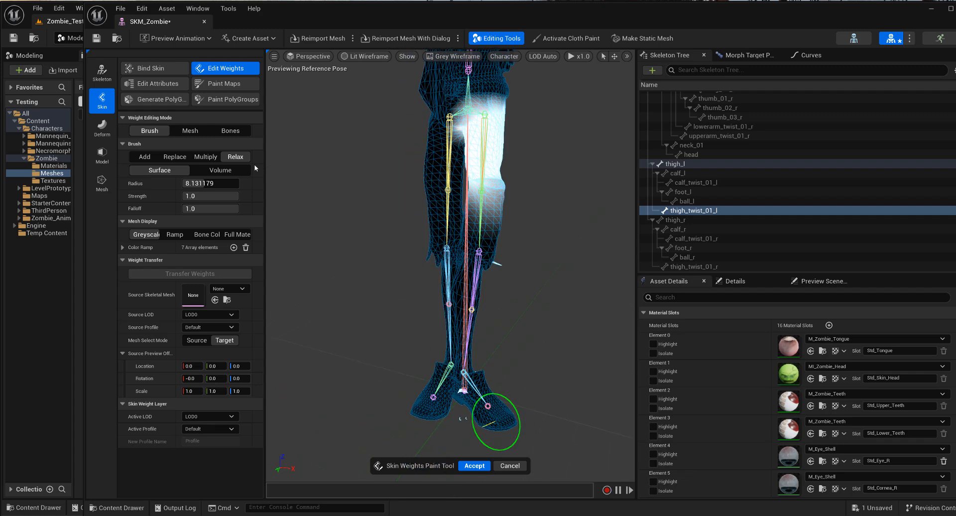
Switch to mesh weight editing and apply Hammer to the stray vertex sticking out below the left trouser hem.
left_click(191, 131)
left_click(499, 264)
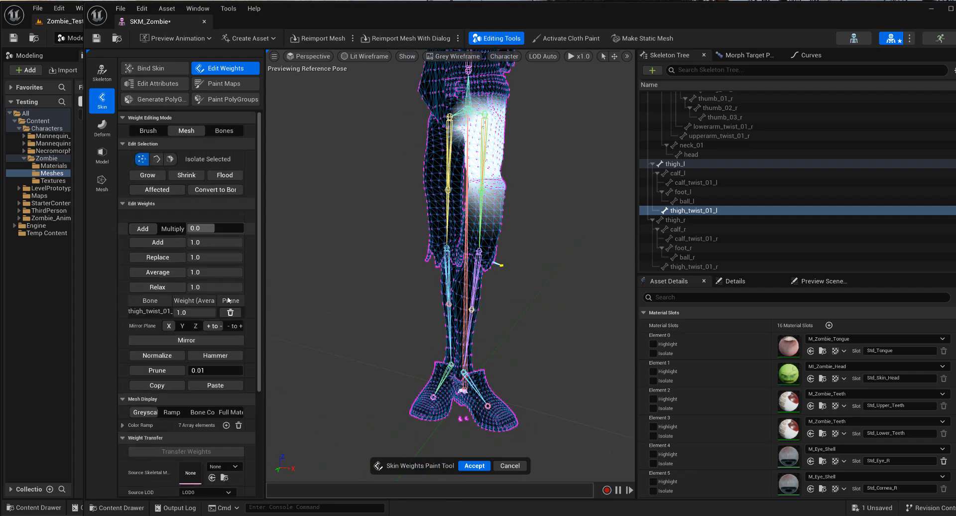
left_click(215, 355)
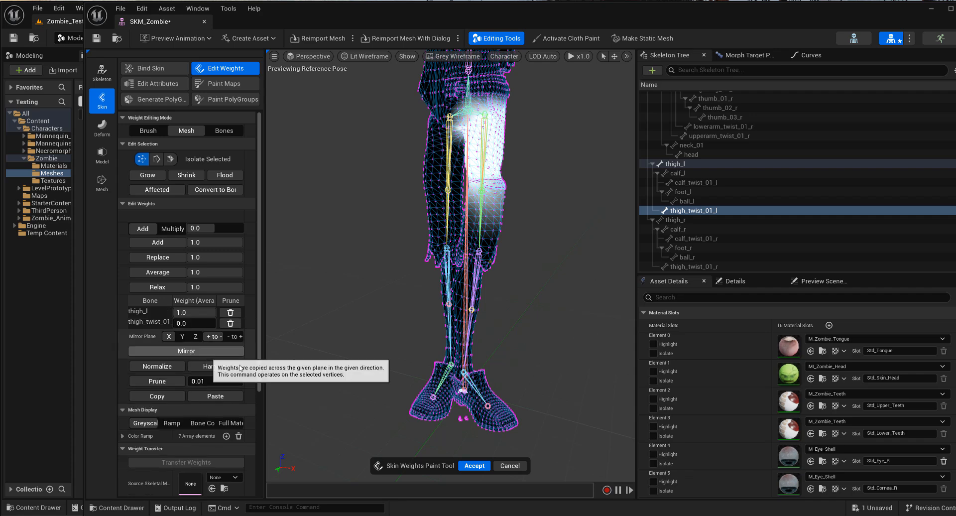
Select the stray vertices floating between the shoes and replace their weight with thigh_l at 1.0.
left_click(461, 418)
scroll(484, 428, "up", 5)
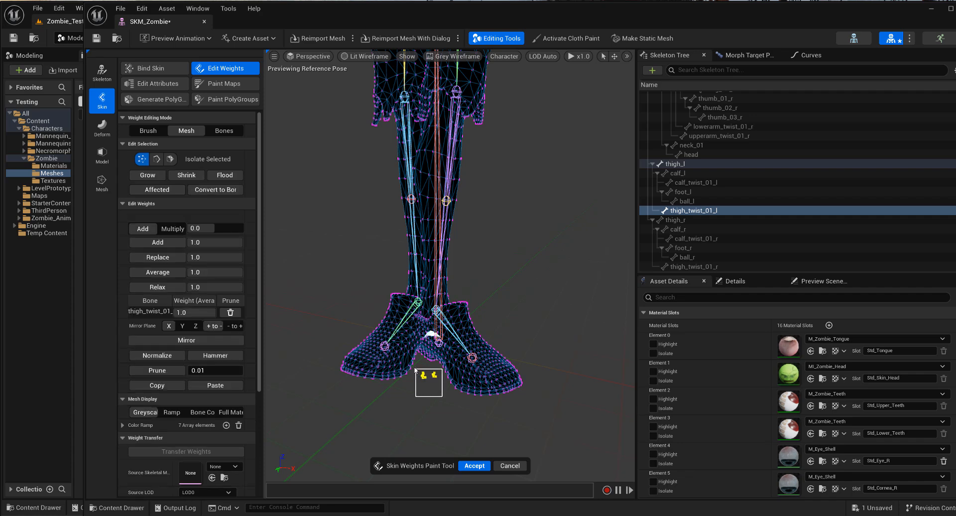
left_click_drag(415, 370, 415, 370)
left_click(215, 355)
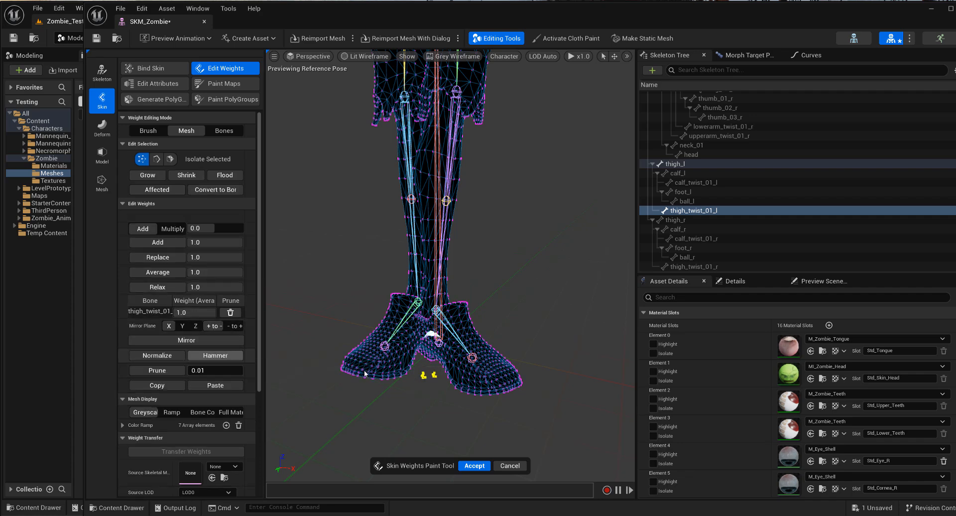
left_click(690, 164)
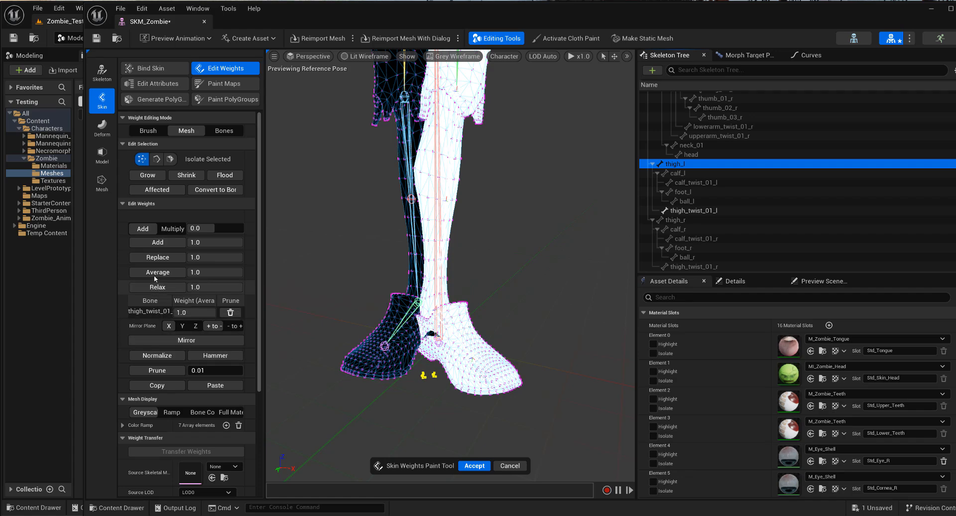
left_click(157, 257)
key("f")
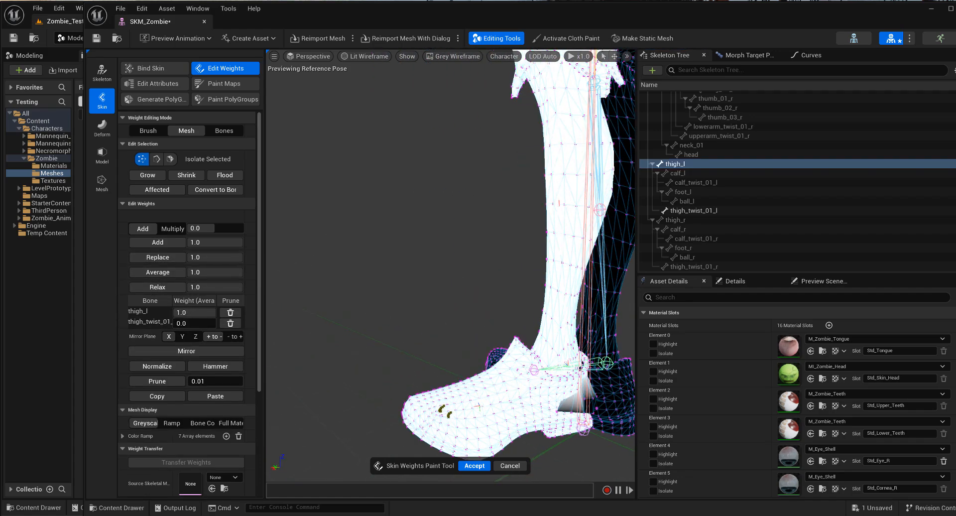
Select the stray thigh_twist_01_l vertices on the left shoe's inner side and apply Hammer to their weights.
left_click_drag(390, 347, 459, 415, "alt")
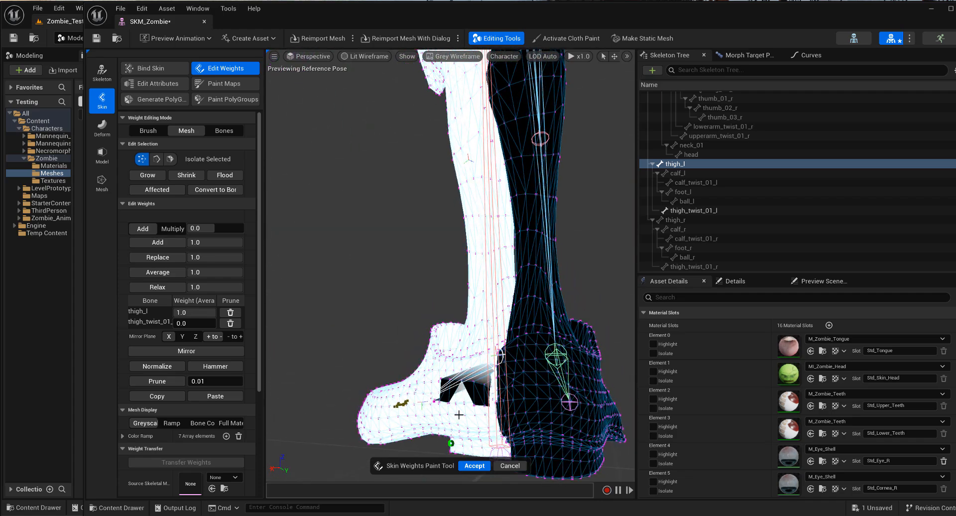
left_click(450, 380)
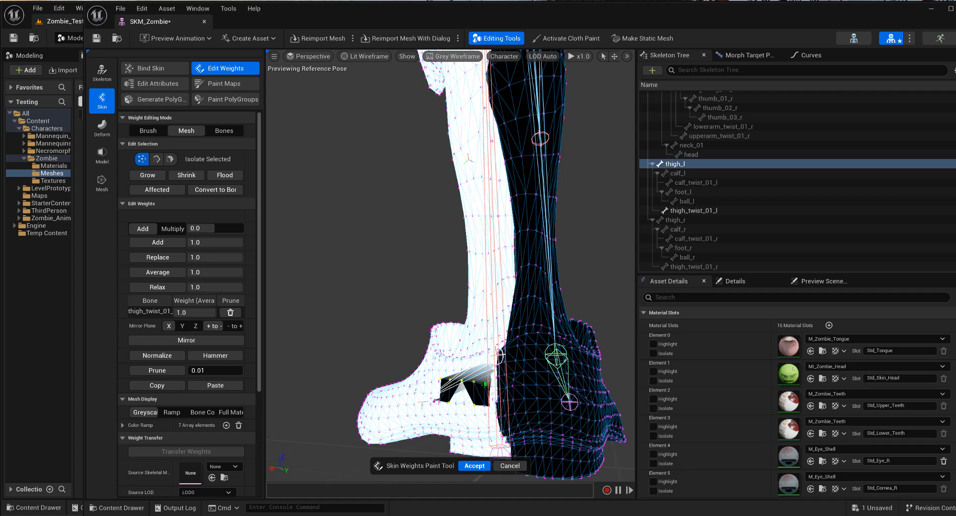
left_click_drag(491, 382, 438, 383, "alt")
scroll(442, 381, "up", 10)
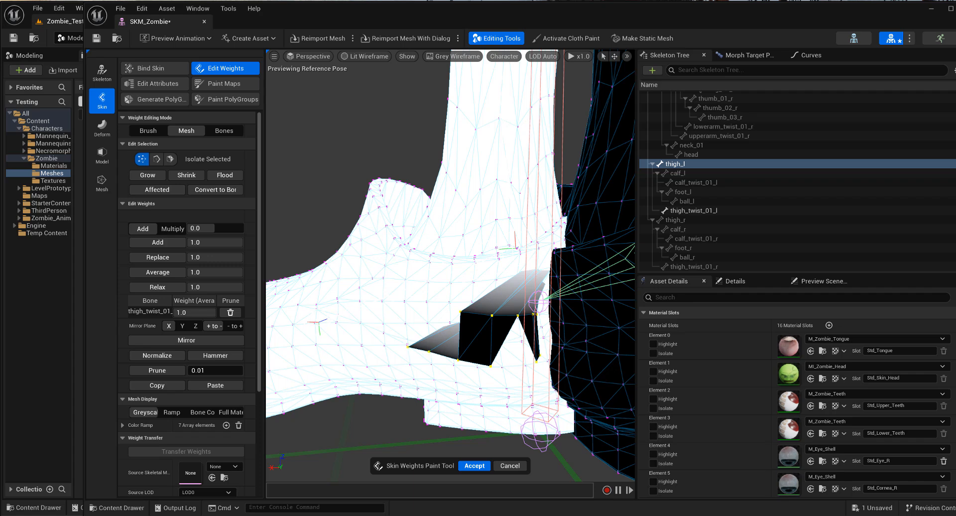
left_click_drag(438, 384, 408, 382, "alt")
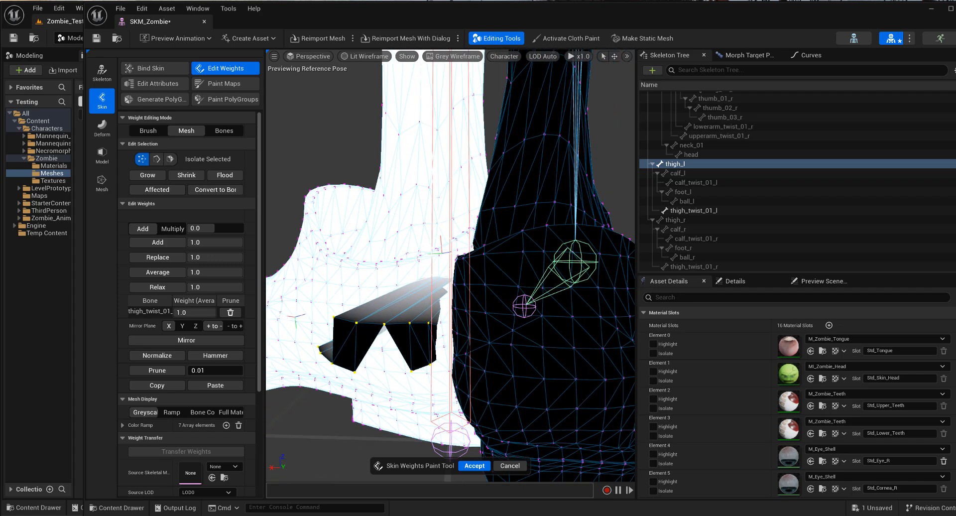
left_click(219, 357)
Replace the weight of the remaining stray vertices on the left shoe's inner side with thigh_l at 1.0, and accept the edits.
left_click_drag(412, 340, 347, 300, "alt")
left_click(335, 274)
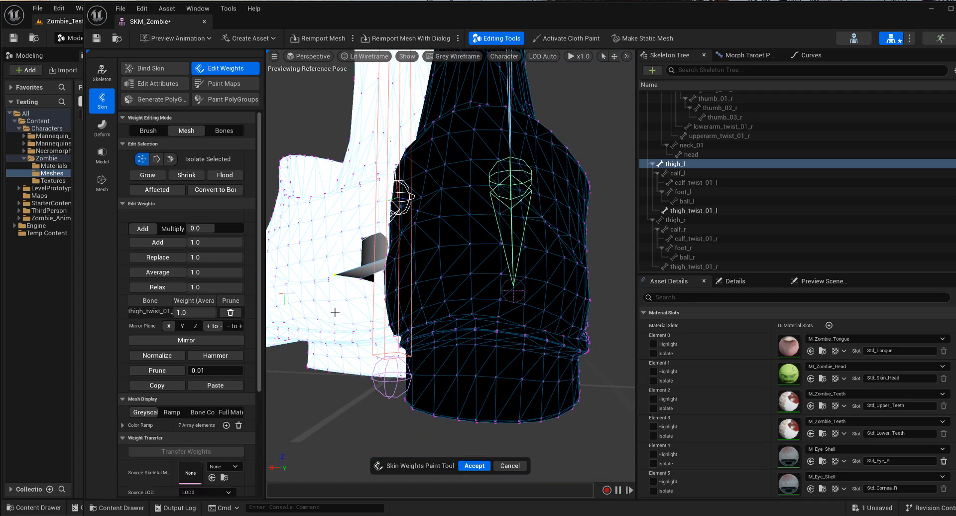
left_click(214, 354)
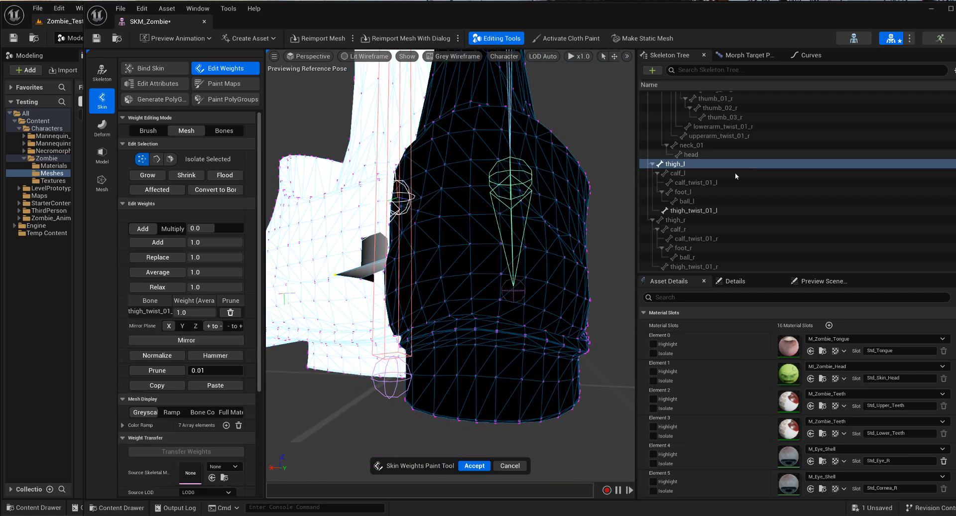
left_click(702, 211)
left_click(235, 355)
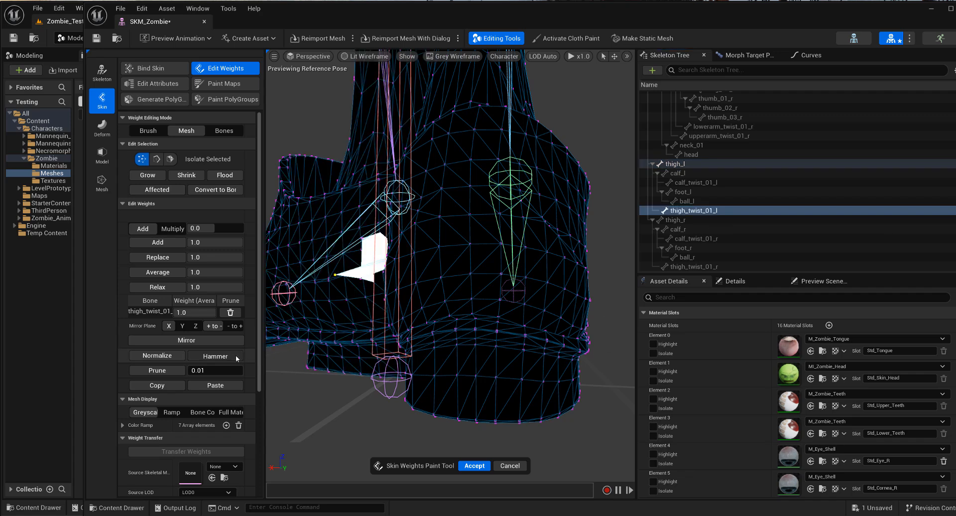
left_click(689, 165)
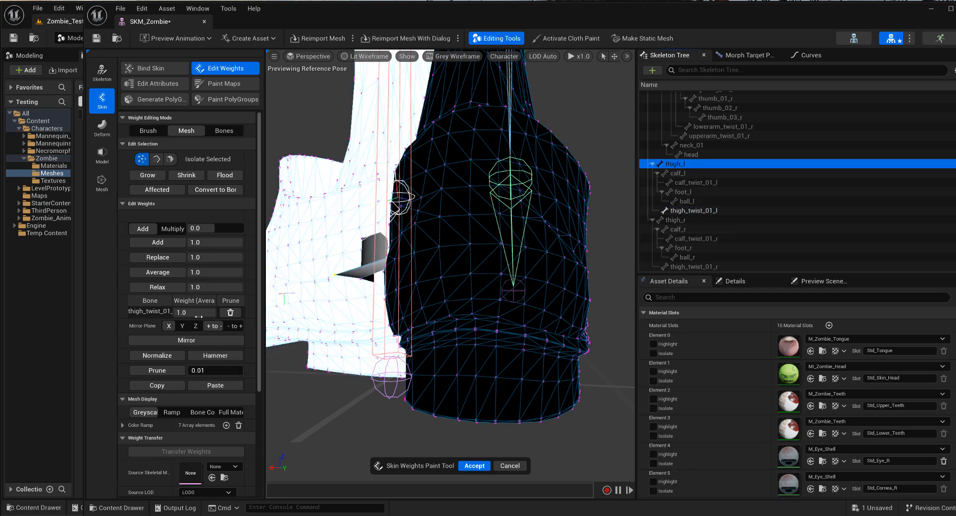
left_click(169, 257)
left_click_drag(423, 310, 408, 303, "alt")
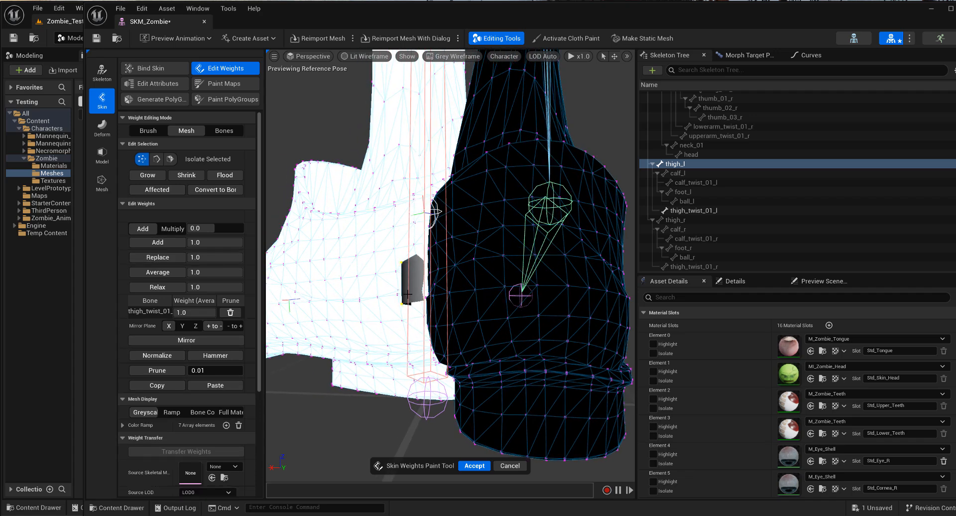
left_click(474, 466)
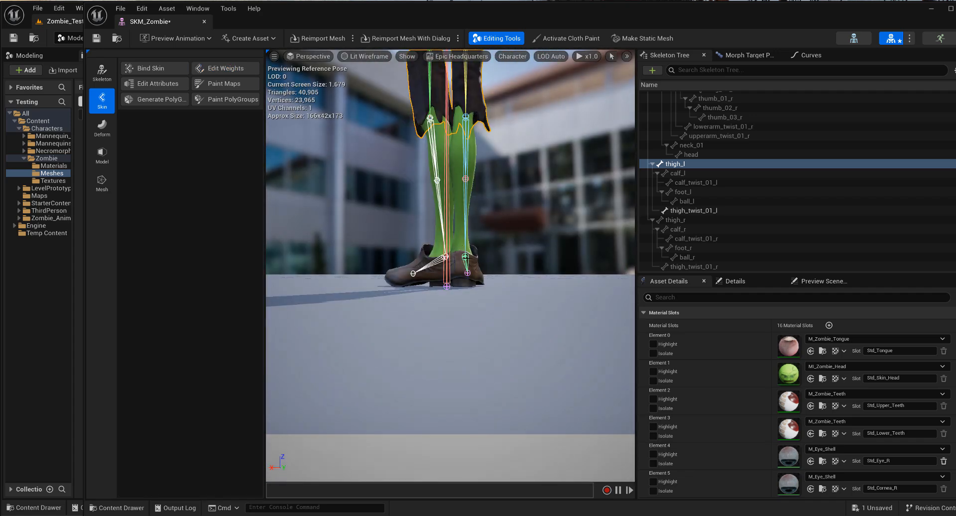
Move the thigh_twist_01_l bone away from the left leg to expose the vertices that still follow it.
left_click(694, 210)
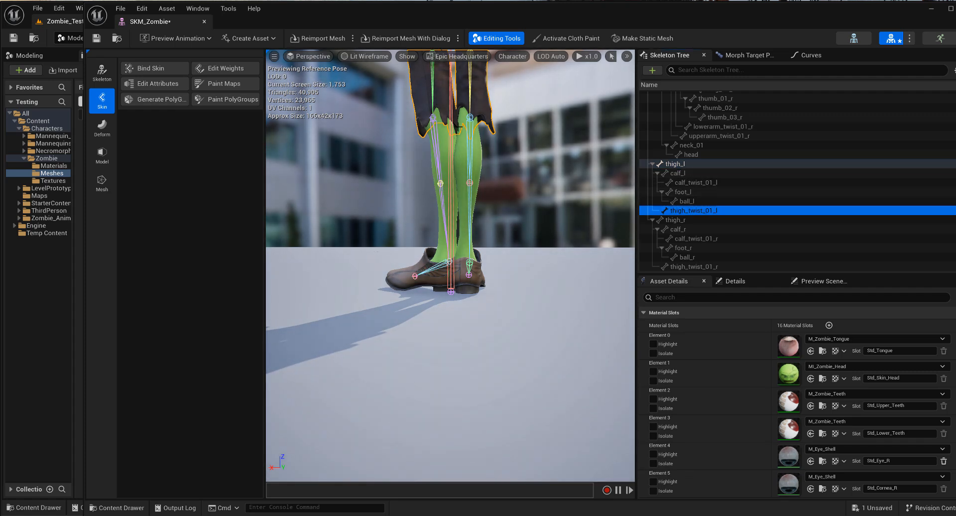
key("f")
left_click_drag(466, 151, 436, 252)
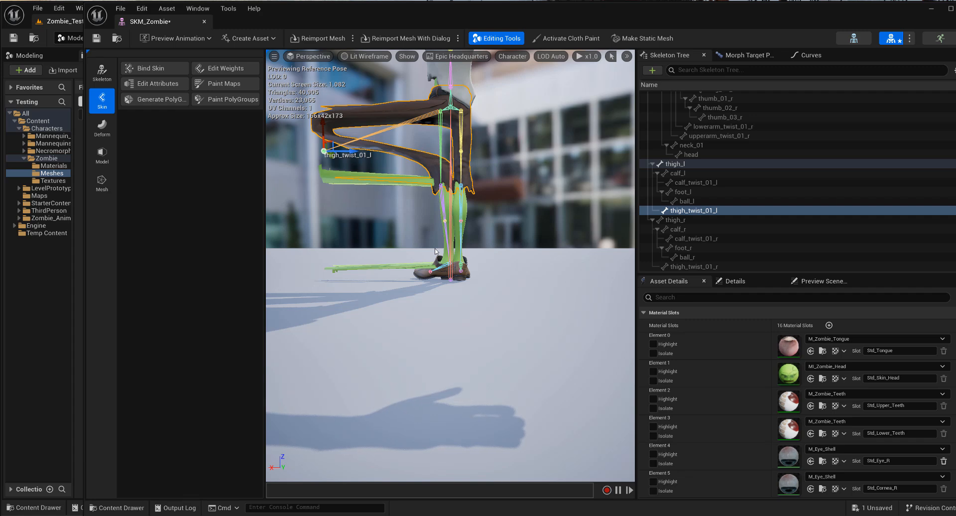
left_click(375, 262)
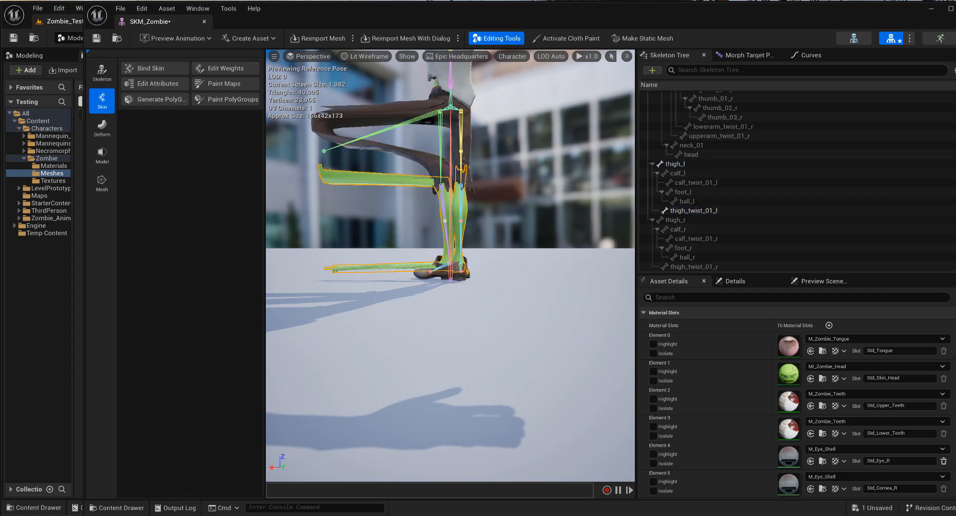
In weight editing, select the stray vertex clusters pulled from the left shoe and lower leg, and replace their weight with thigh_l at 1.0.
left_click(225, 68)
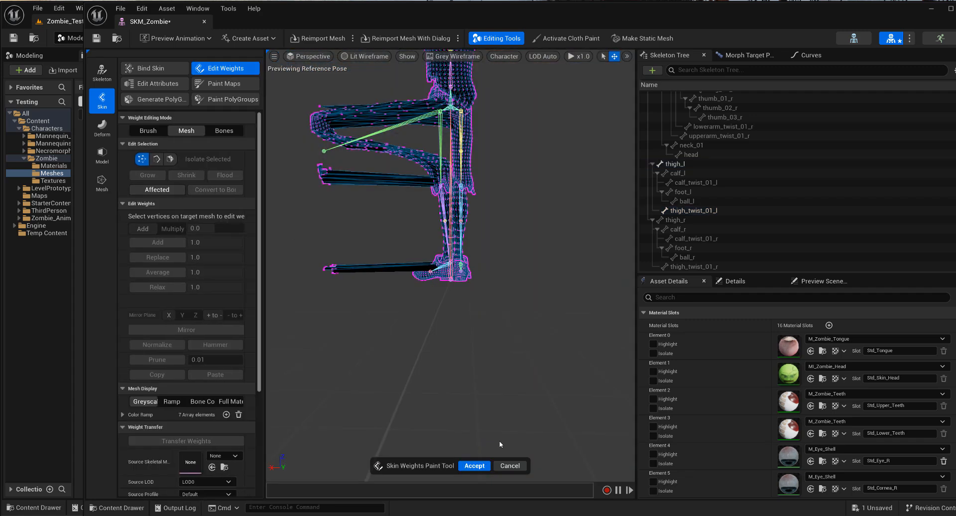
left_click_drag(301, 248, 363, 294)
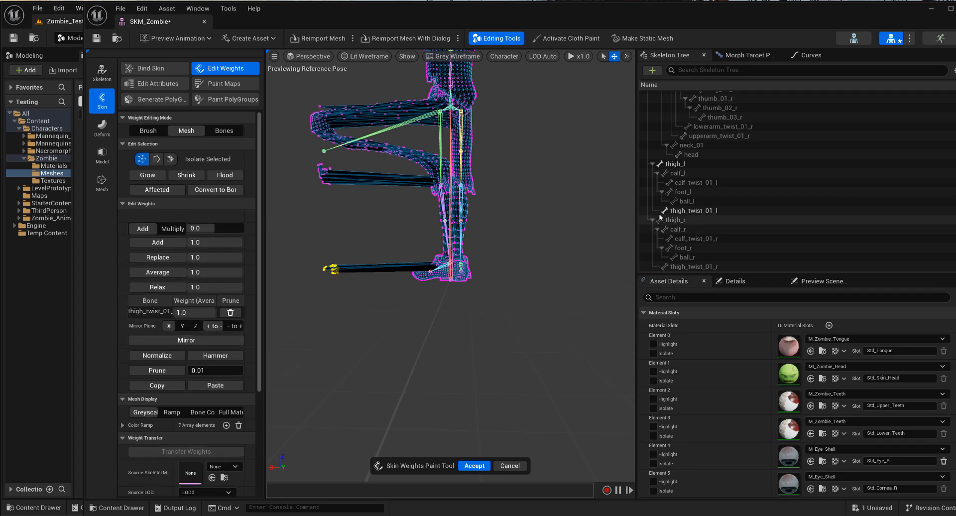
left_click(678, 164)
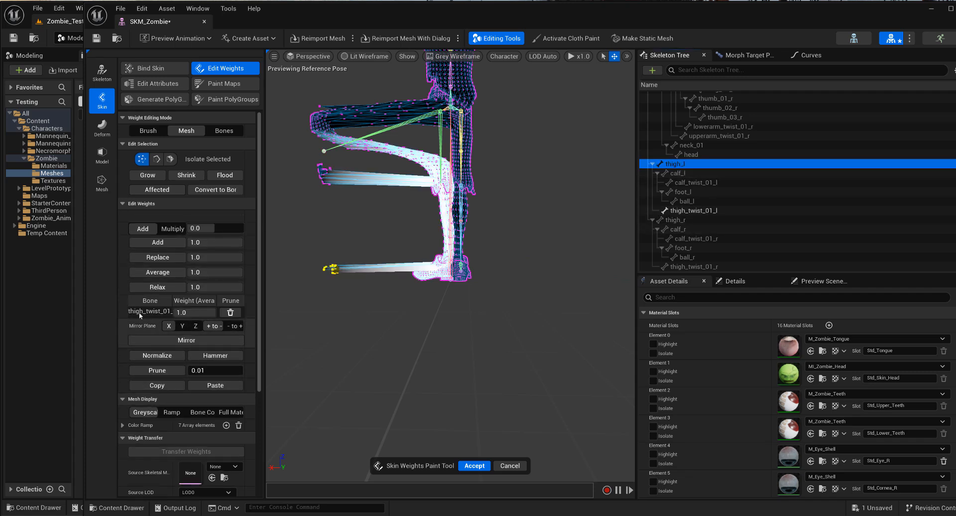
left_click(164, 257)
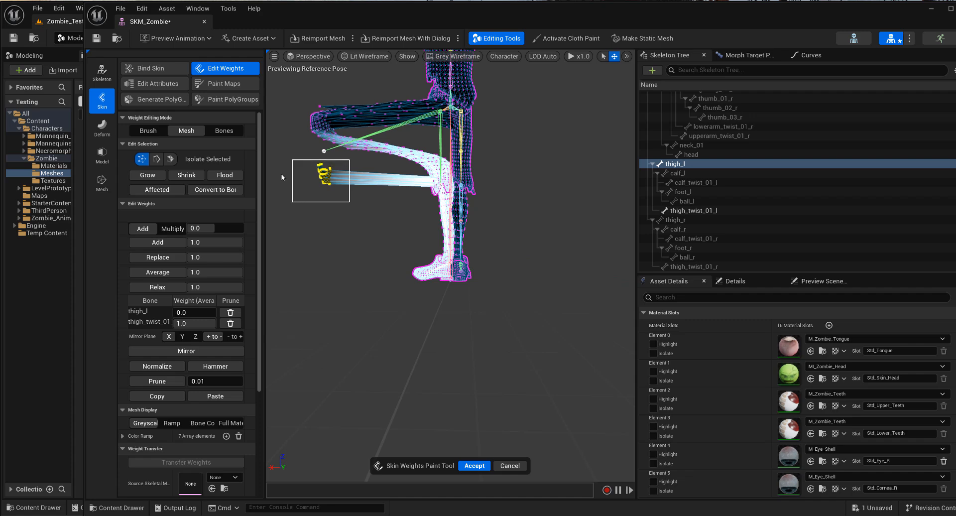
left_click(158, 257)
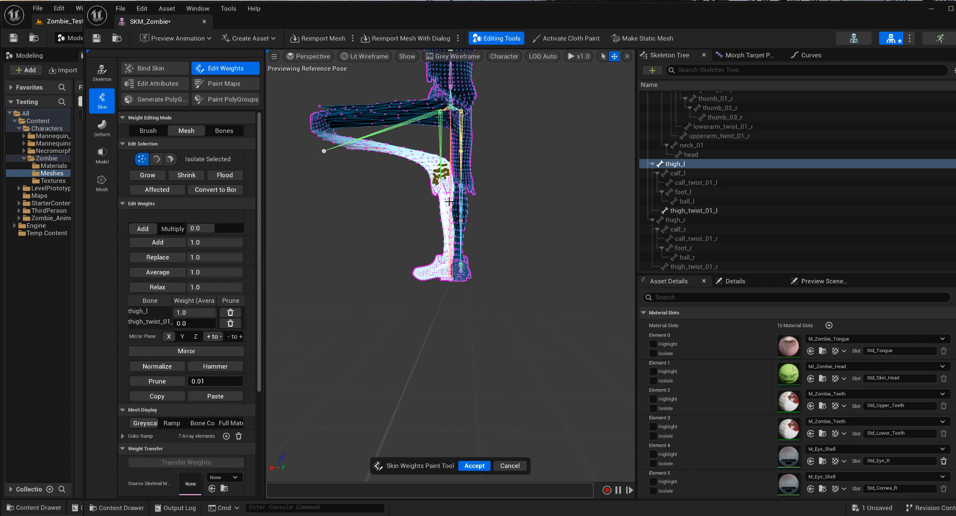
Select the stray vertices on the upper side of the stretched left trouser leg, apply Hammer to their weights, and accept the edits.
left_click_drag(331, 146, 371, 172, "alt")
left_click_drag(310, 102, 322, 115)
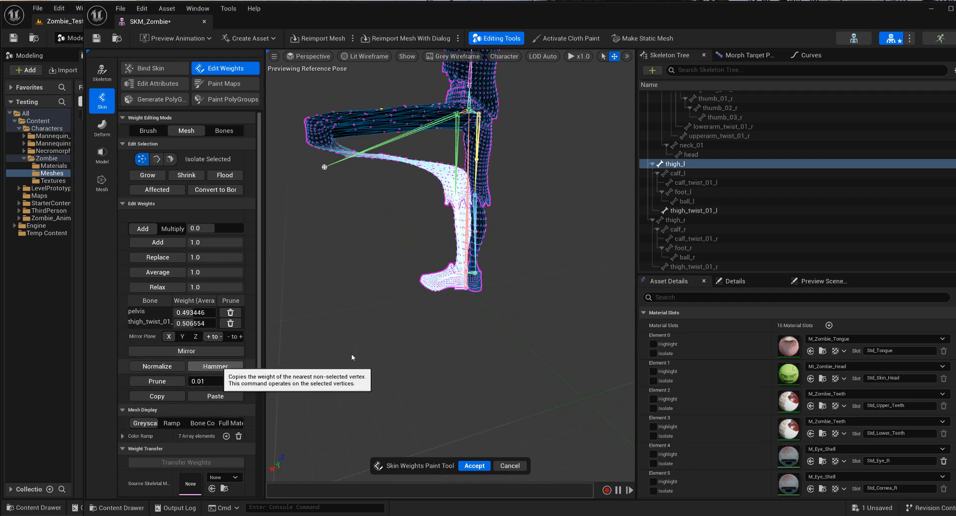
left_click(216, 366)
left_click_drag(349, 279, 448, 274, "alt")
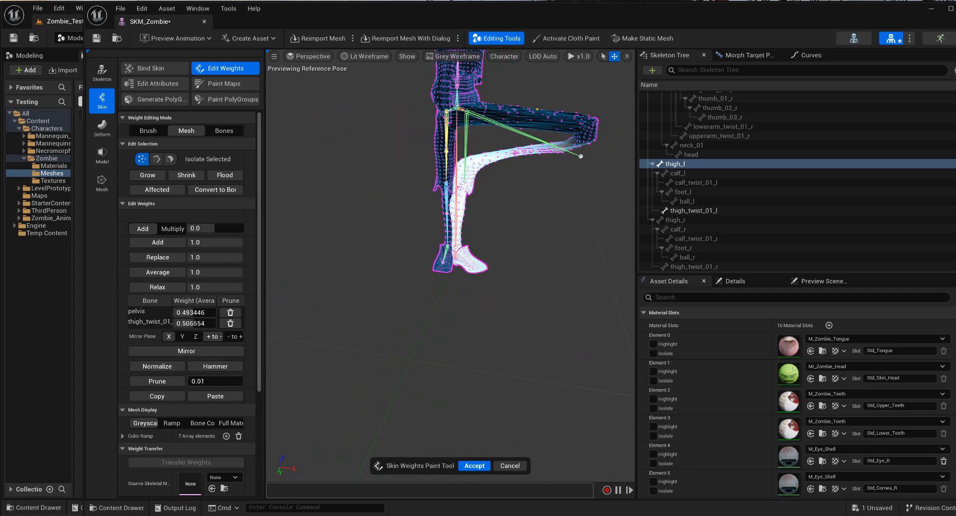
left_click(475, 467)
Reset the transforms of the bones from thigh_l through thigh_twist_01_l and inspect the left leg from several sides.
left_click(705, 211, "shift")
right_click(705, 211)
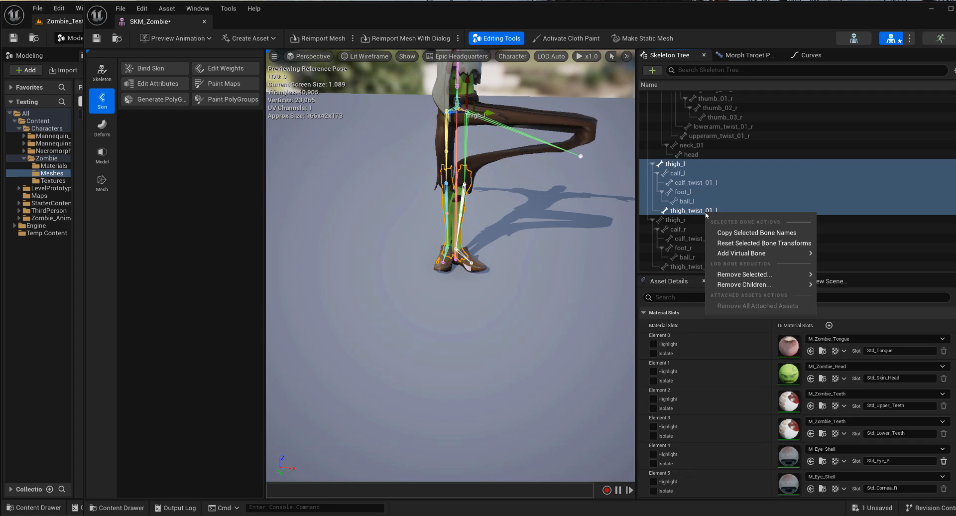
left_click(780, 243)
left_click(675, 164)
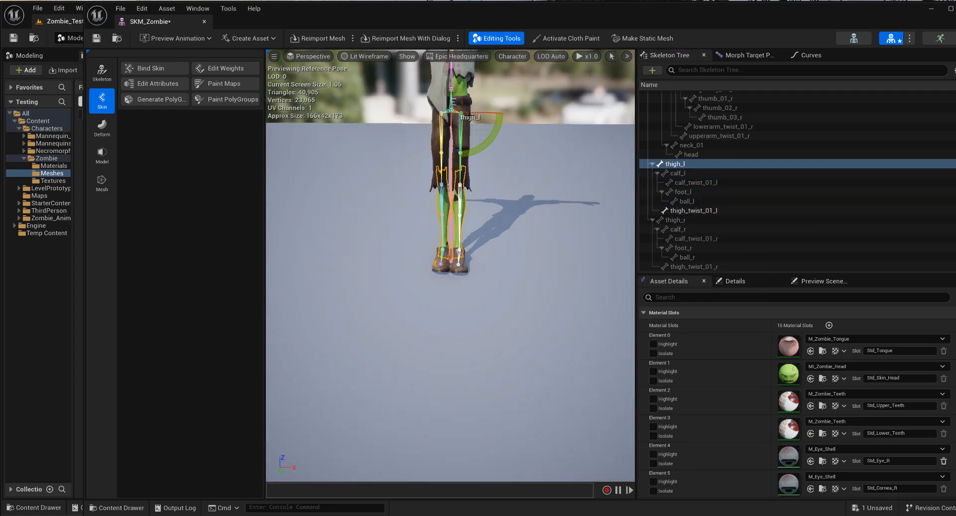
left_click_drag(554, 221, 423, 219, "alt")
middle_click_drag(554, 222, 553, 191)
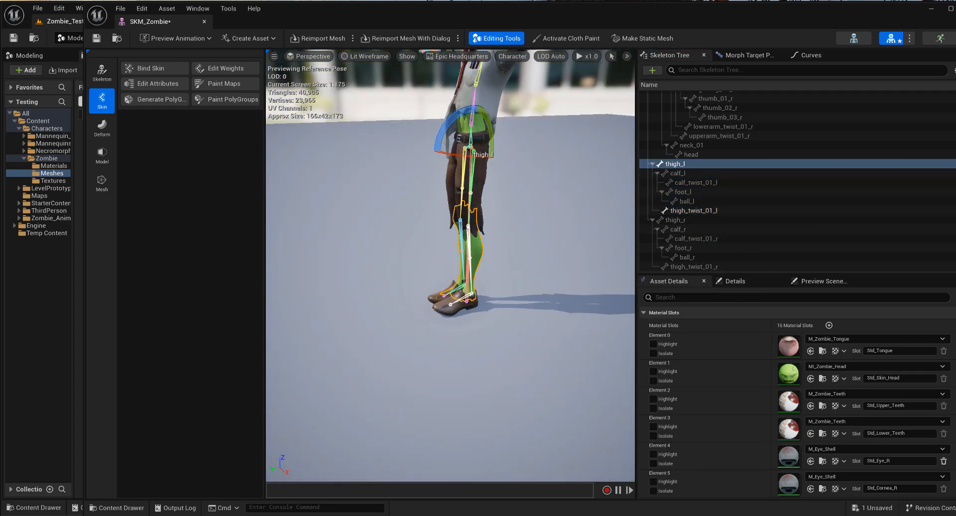
left_click_drag(496, 261, 620, 237, "alt")
left_click(482, 228)
scroll(482, 228, "up", 5)
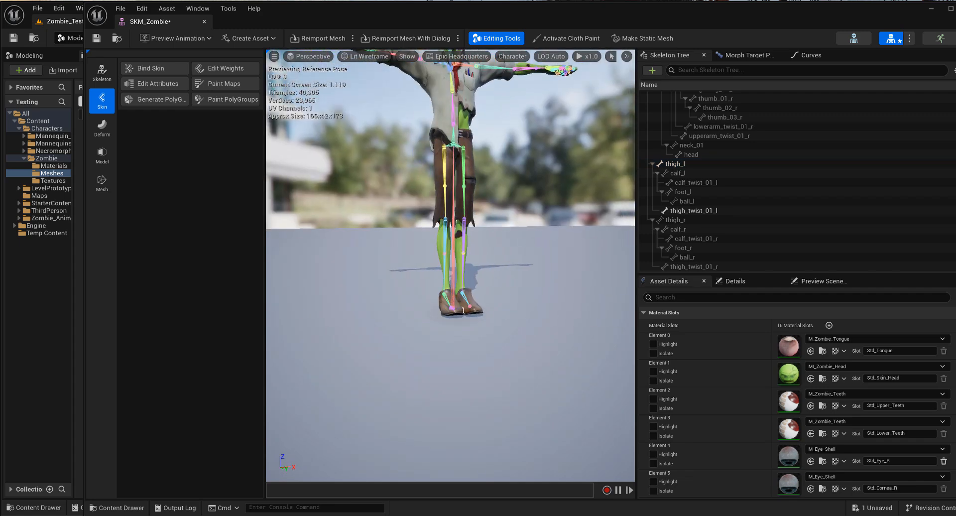
left_click_drag(482, 228, 421, 216, "alt")
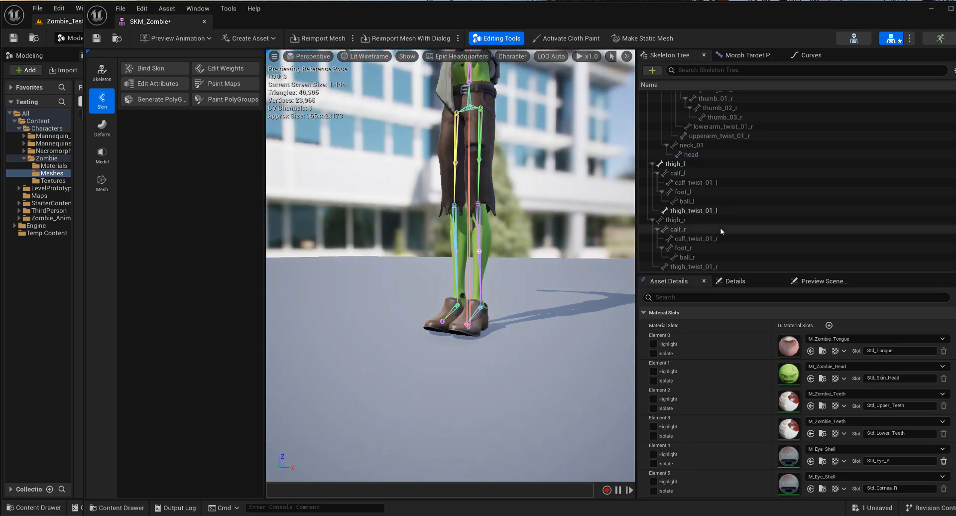
Examine the calf_l and thigh_l weight influence on the left leg in the weight editing display.
left_click(678, 173)
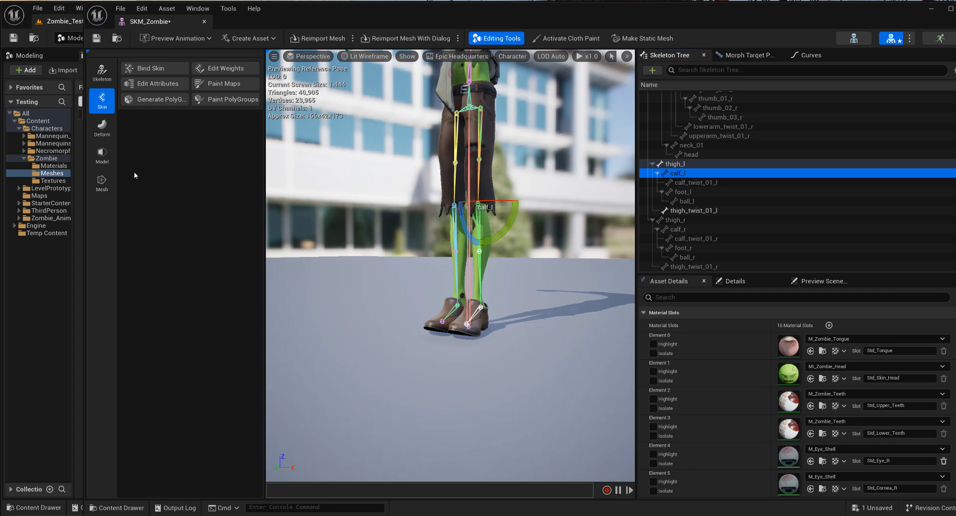
left_click(213, 68)
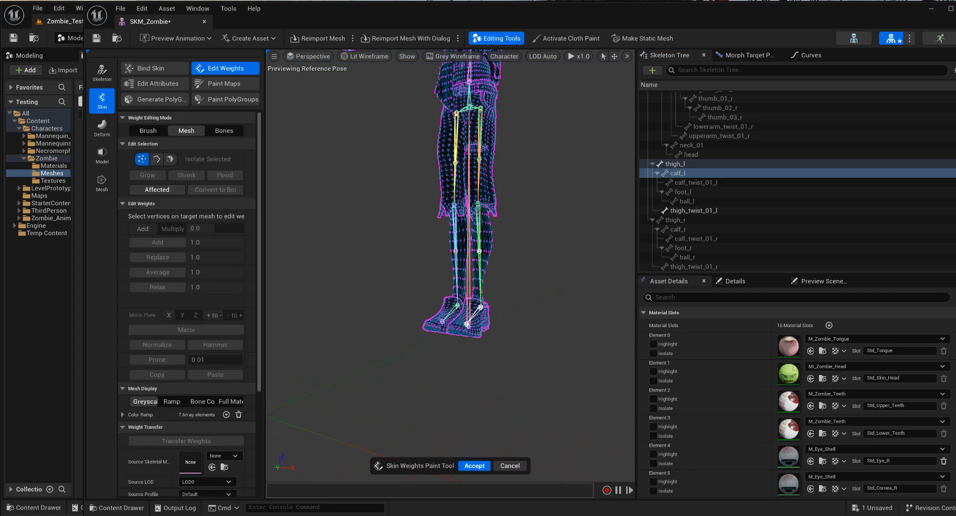
left_click_drag(480, 311, 540, 310, "alt")
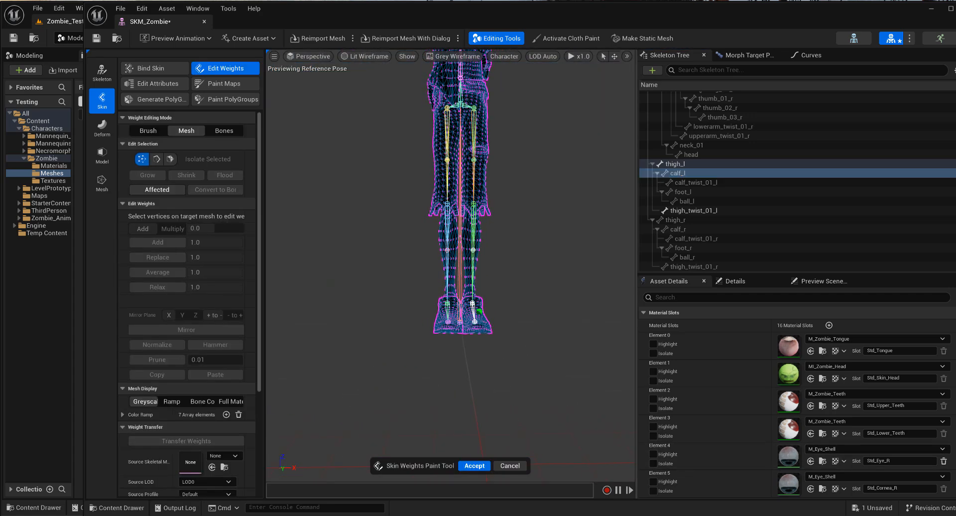
scroll(479, 312, "up", 4)
left_click(675, 164)
middle_click_drag(580, 166, 606, 222)
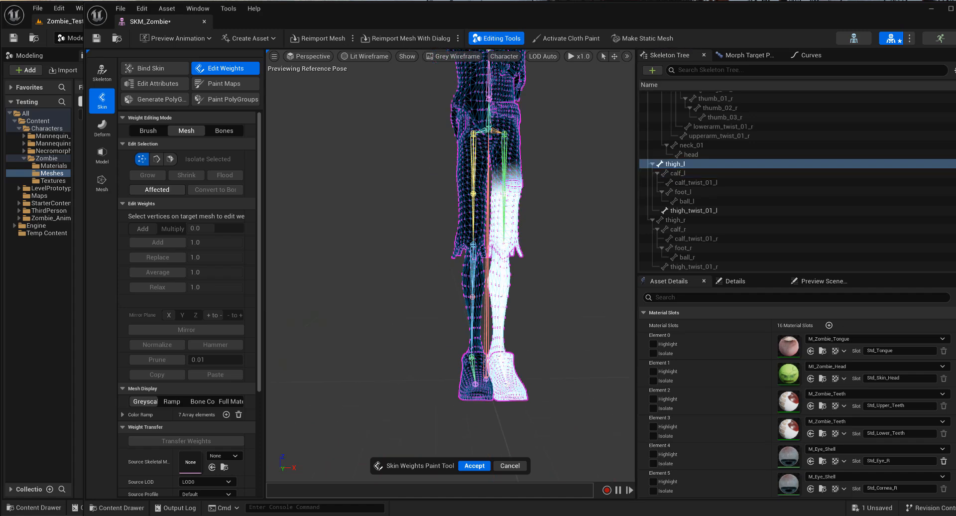
Leave weight editing and rotate the thigh_l bone outward to separate the left leg from the right.
middle_click_drag(511, 223, 527, 285)
scroll(512, 223, "down", 2)
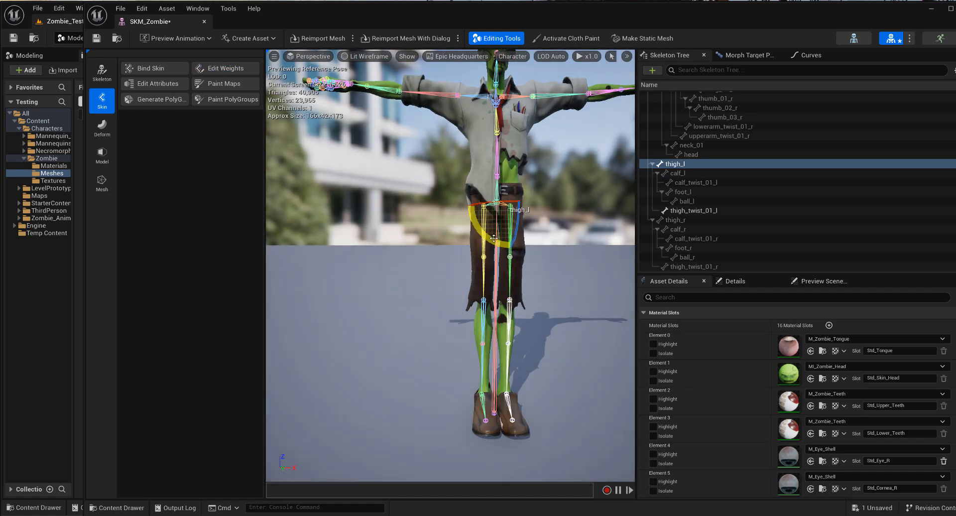
left_click_drag(493, 240, 758, 245)
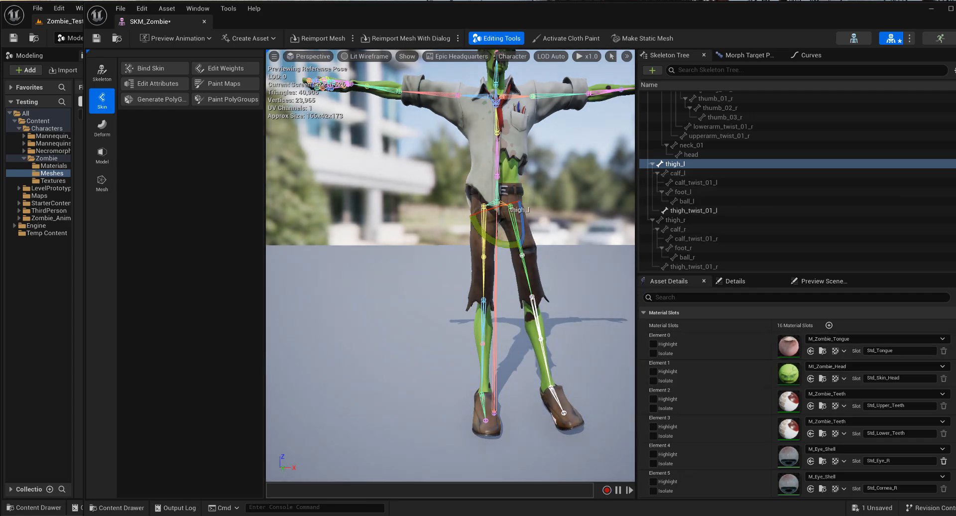
Reopen weight editing, make calf_l the active bone, and set up brush painting in Replace mode.
left_click(226, 68)
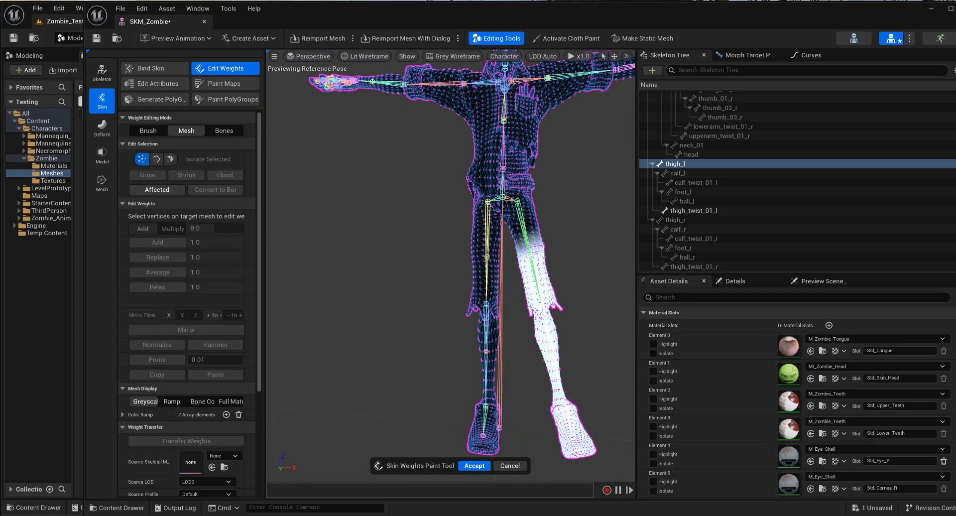
middle_click_drag(450, 259, 474, 293)
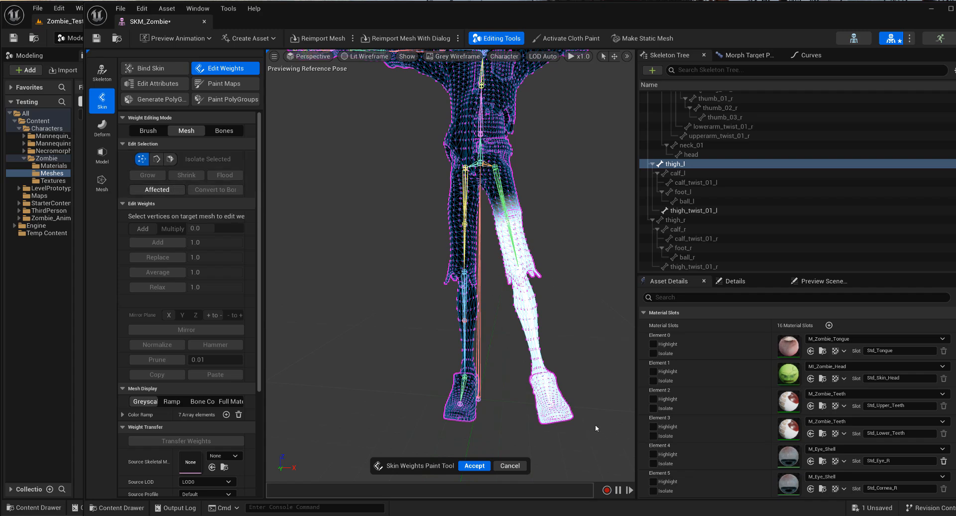
mouse_move(495, 219)
left_mouse_down("alt")
mouse_move(481, 217)
mouse_move(495, 219)
left_mouse_up("alt")
scroll(578, 316, "up", 1)
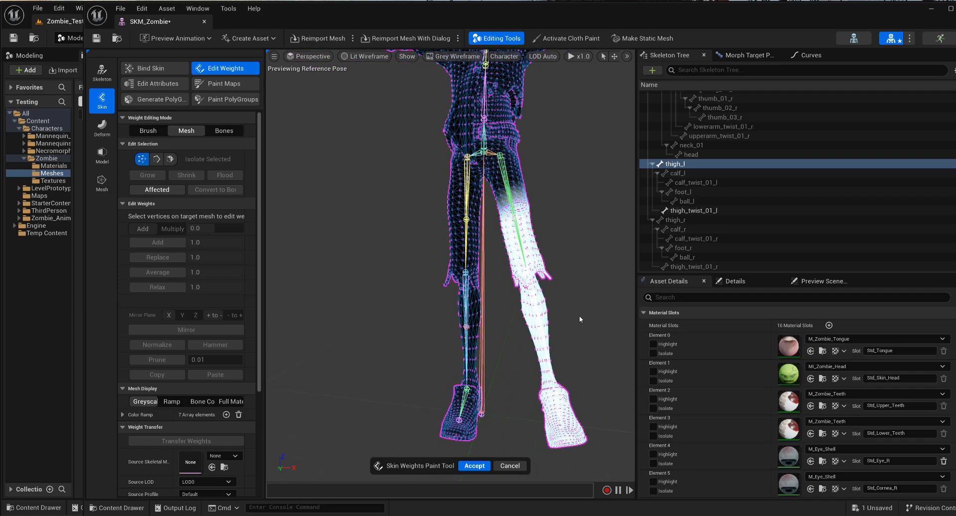
mouse_move(579, 317)
middle_mouse_down()
mouse_move(538, 287)
mouse_move(578, 317)
middle_mouse_up()
scroll(578, 315, "up", 2)
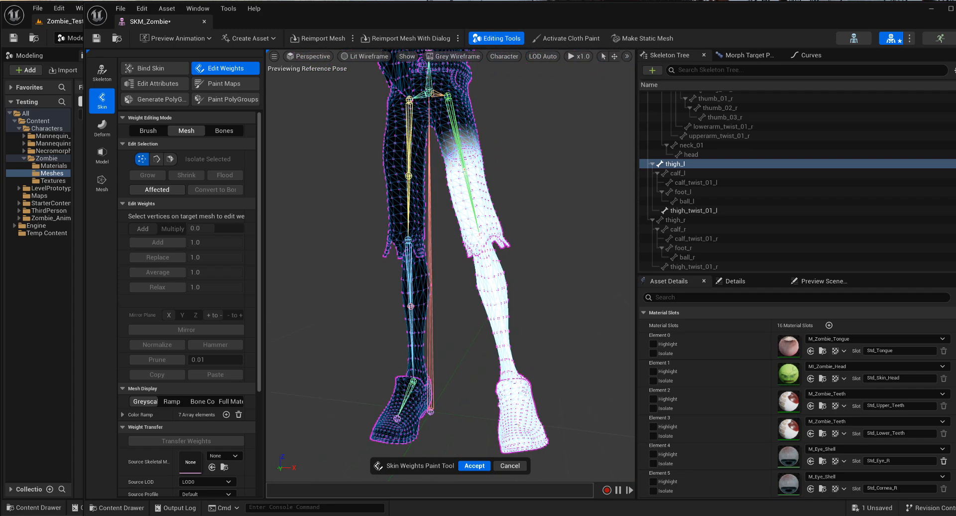
left_click(700, 175)
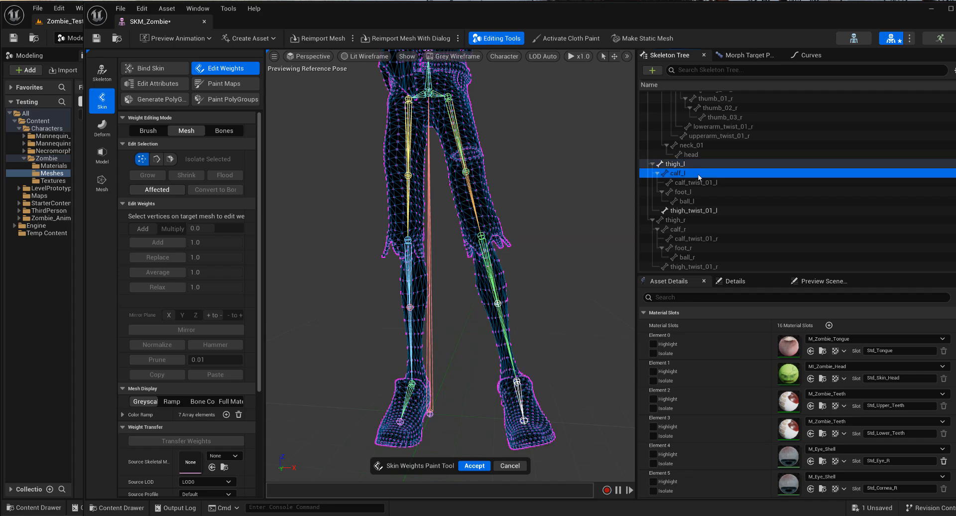
left_click(149, 133)
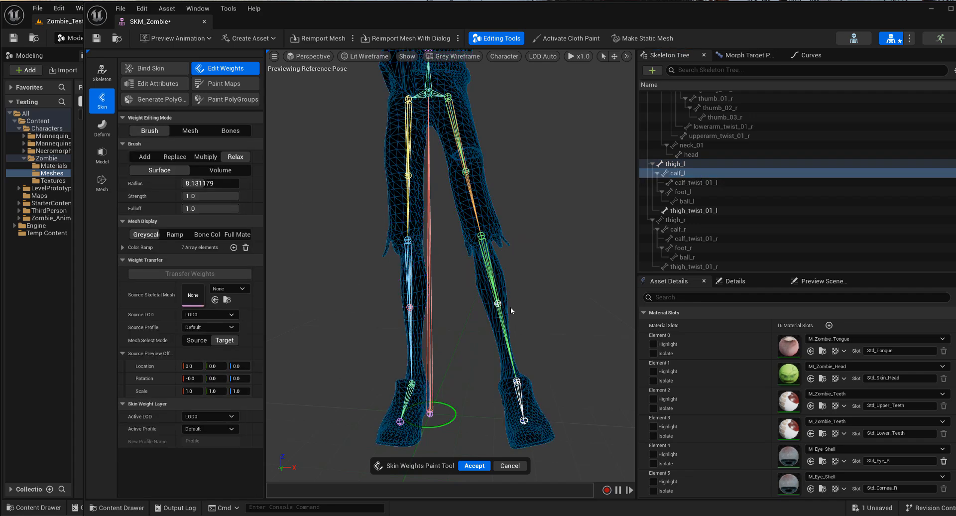
left_click(175, 156)
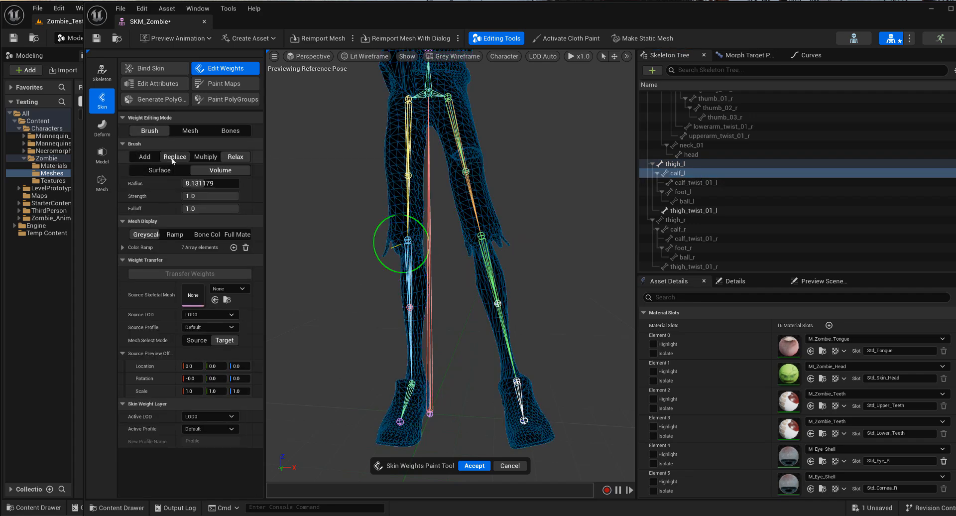
Paint calf_l weight over the left calf, trouser hem and shoe with a Volume brush at strength 1.0 and falloff 0.0, and accept it.
mouse_move(487, 276)
left_mouse_down()
mouse_move(514, 276)
mouse_move(487, 267)
mouse_move(518, 390)
left_mouse_up()
left_click(489, 274)
left_click(220, 170)
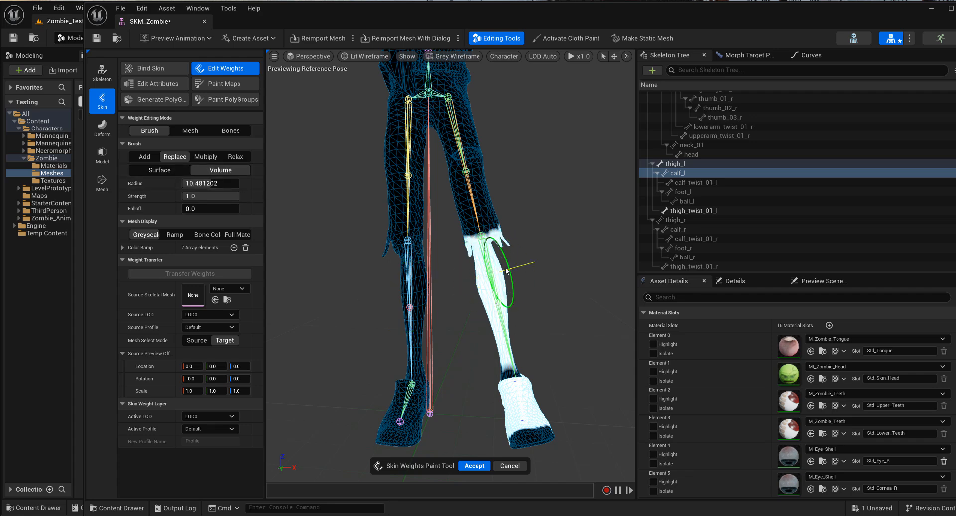
mouse_move(503, 279)
left_mouse_down()
mouse_move(523, 398)
mouse_move(545, 450)
left_mouse_up()
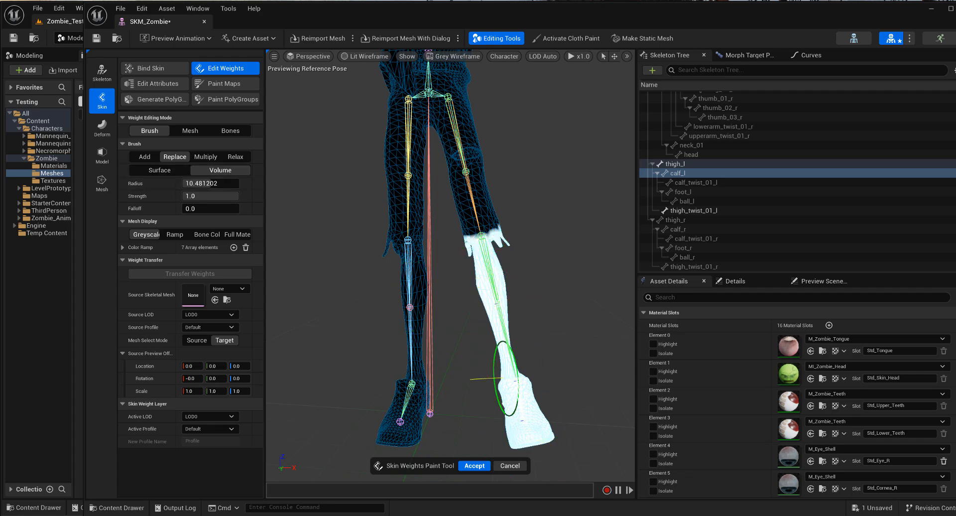
mouse_move(512, 383)
left_mouse_down("alt")
mouse_move(383, 384)
mouse_move(486, 390)
left_mouse_up("alt")
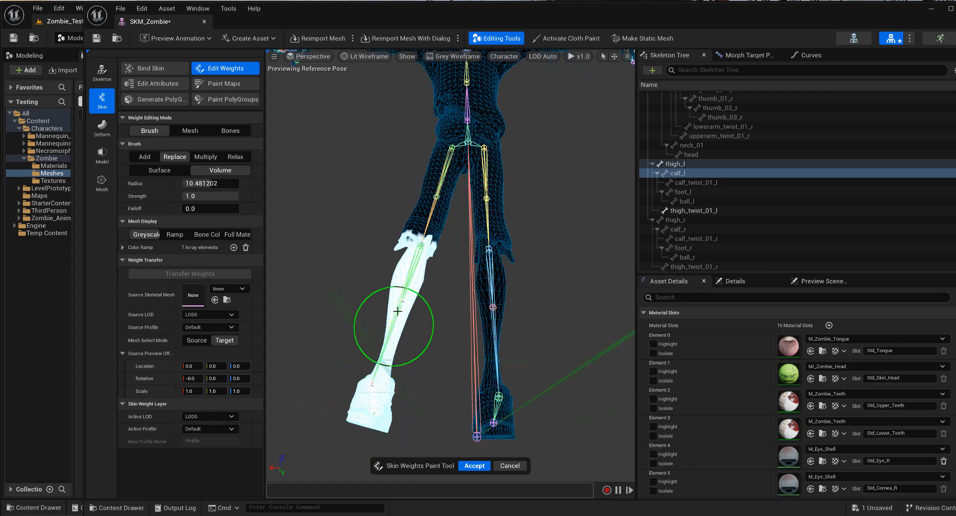
mouse_move(391, 324)
left_mouse_down("alt")
mouse_move(395, 274)
mouse_move(493, 291)
mouse_move(407, 276)
left_mouse_up("alt")
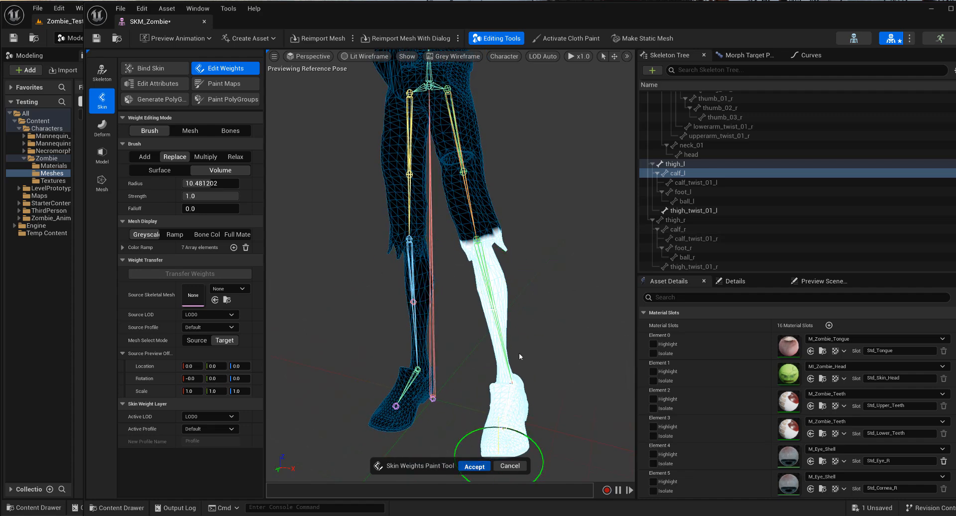
left_click(475, 466)
Rotate the calf_l bone backward to bend the left knee and test the painted weights.
left_click(684, 173)
left_click_drag(491, 234, 442, 276, "alt")
left_click_drag(528, 219, 578, 188)
left_click(521, 226)
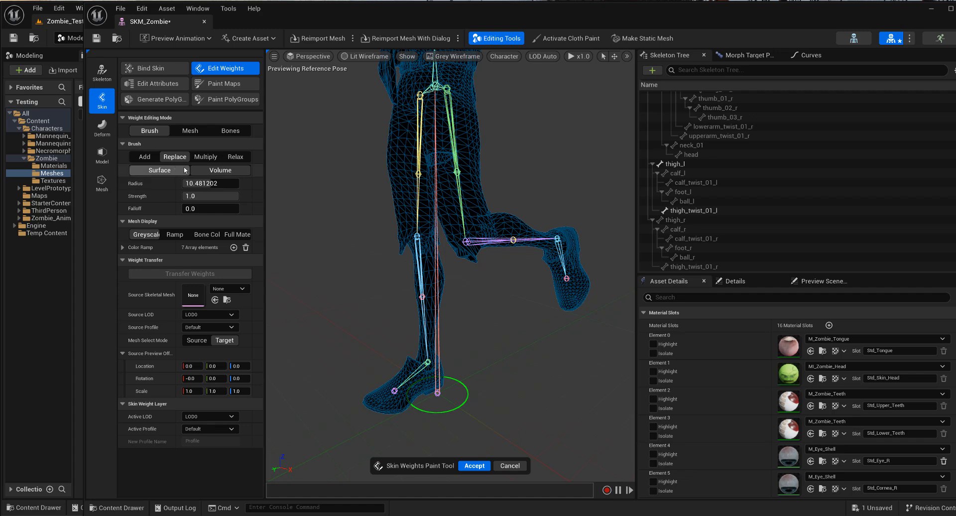
Smooth the calf_l weights around the left knee and trouser hem with the Relax brush at strength 1.0 and falloff 1.0.
left_click(234, 158)
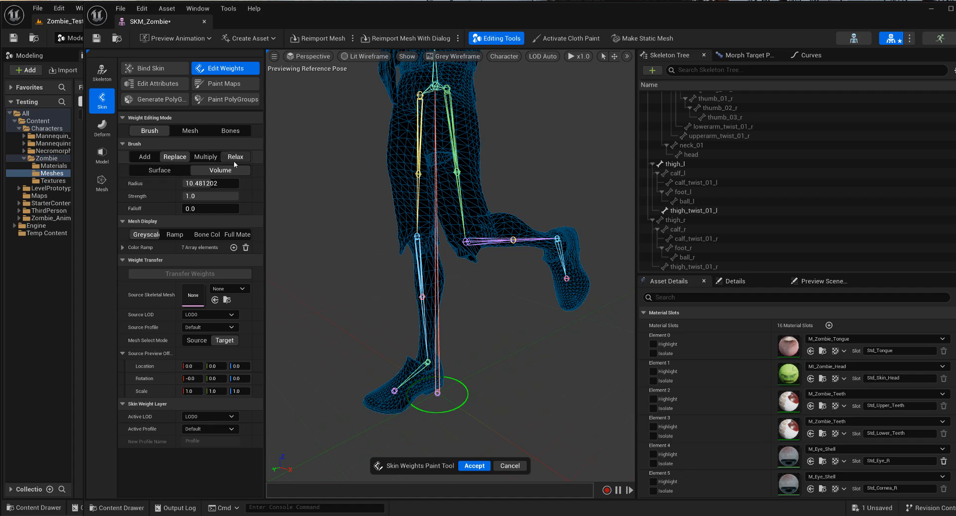
left_click(687, 173)
mouse_move(480, 235)
left_mouse_down()
mouse_move(468, 245)
mouse_move(485, 223)
mouse_move(607, 226)
mouse_move(465, 239)
mouse_move(541, 259)
left_mouse_up()
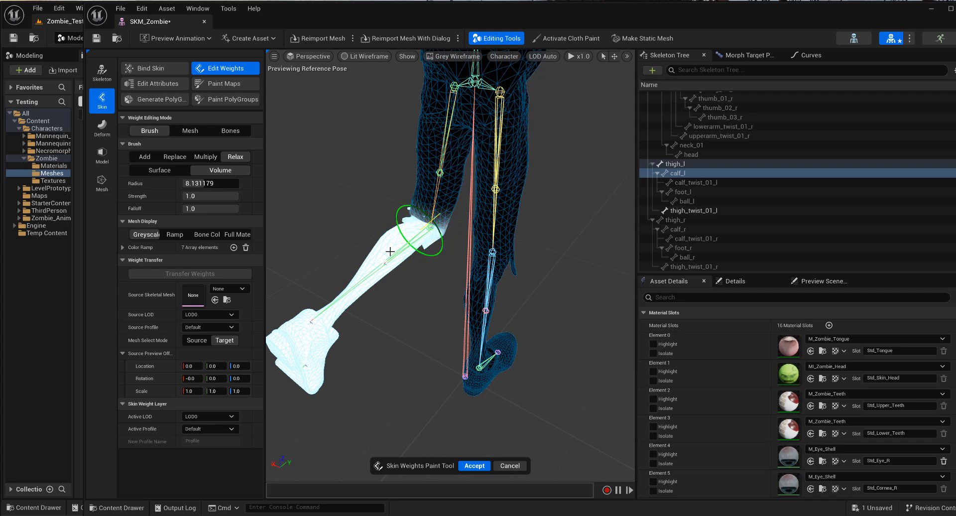
Relax the calf_l weights behind the left knee and along the trouser hem with a smaller brush of radius 2.2486, and accept them.
left_click_drag(390, 251, 336, 255, "alt")
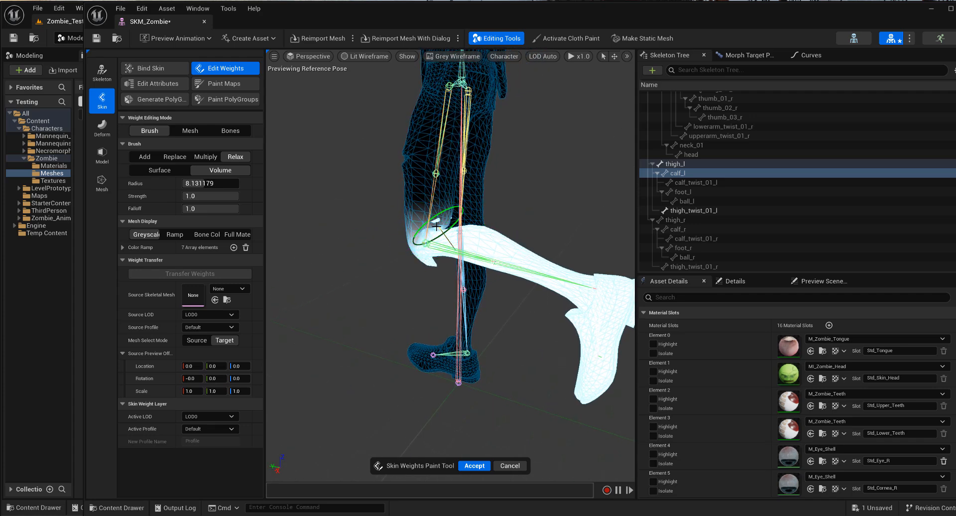
mouse_move(435, 245)
left_mouse_down("alt")
mouse_move(473, 236)
mouse_move(373, 222)
mouse_move(400, 230)
mouse_move(389, 218)
left_mouse_up("alt")
scroll(465, 238, "up", 5)
scroll(443, 260, "down", 5)
mouse_move(409, 166)
left_mouse_down()
mouse_move(387, 171)
mouse_move(402, 213)
mouse_move(421, 175)
mouse_move(407, 212)
left_mouse_up()
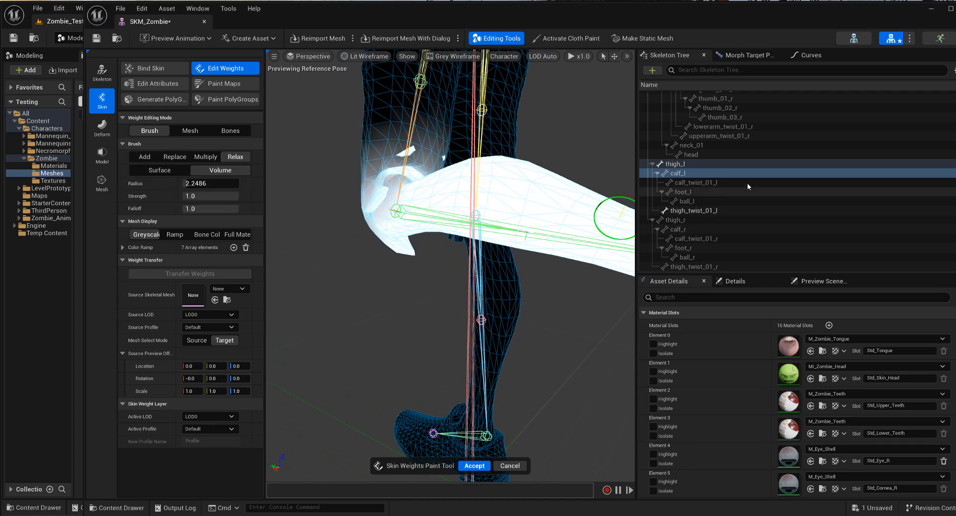
left_click(475, 466)
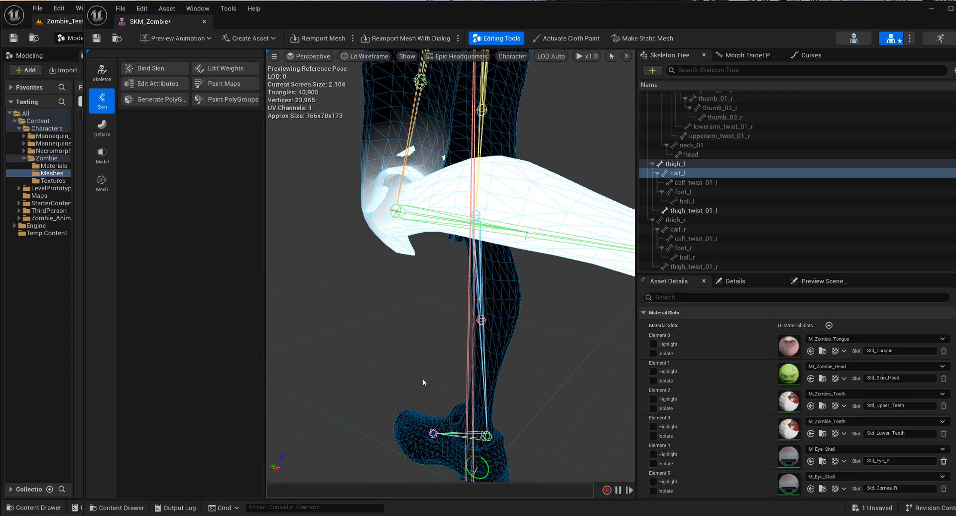
Rotate the calf_l bone to partly straighten the bent left knee, and deselect it.
left_click_drag(478, 269, 446, 307, "alt")
left_click(408, 222)
mouse_move(383, 196)
left_mouse_down()
mouse_move(368, 202)
mouse_move(380, 212)
mouse_move(391, 174)
mouse_move(368, 214)
mouse_move(378, 192)
left_mouse_up()
left_click(508, 295)
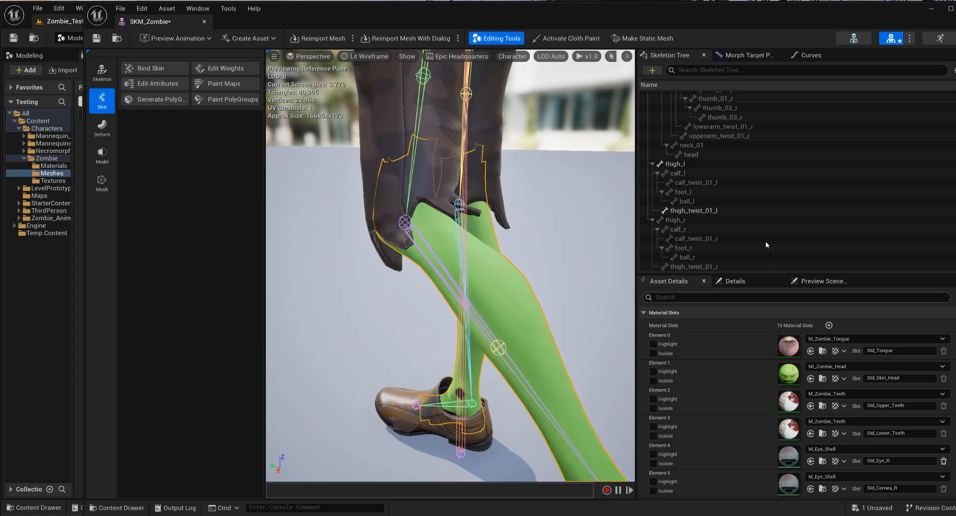
Smooth the thigh_l weights around the left knee and trouser hem with the Relax Volume brush at radius 2.2486 and strength 1.0, and accept them.
left_click(223, 69)
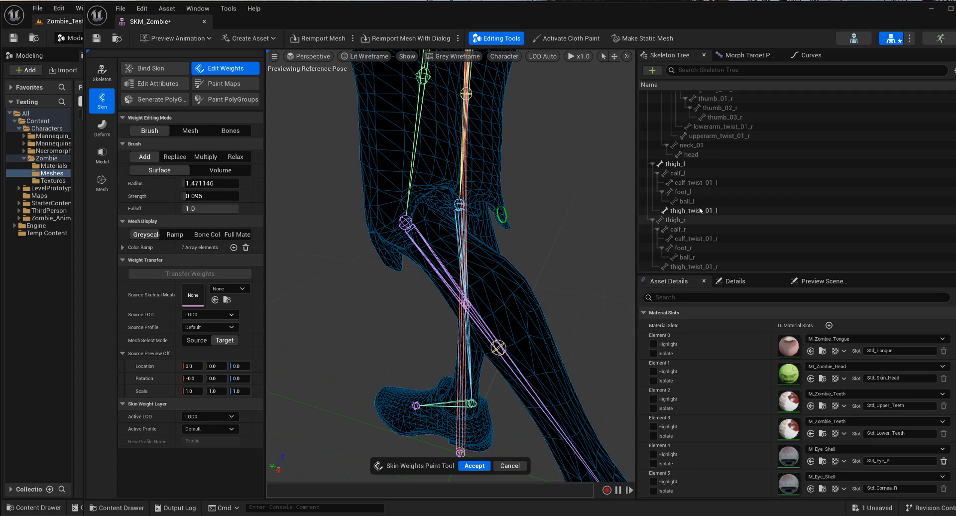
left_click(676, 164)
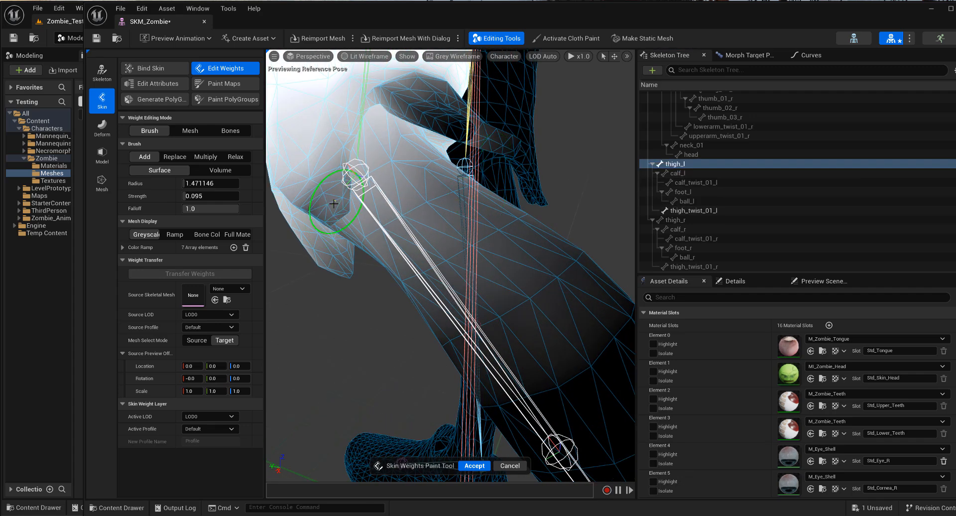
left_click_drag(356, 175, 326, 186, "alt")
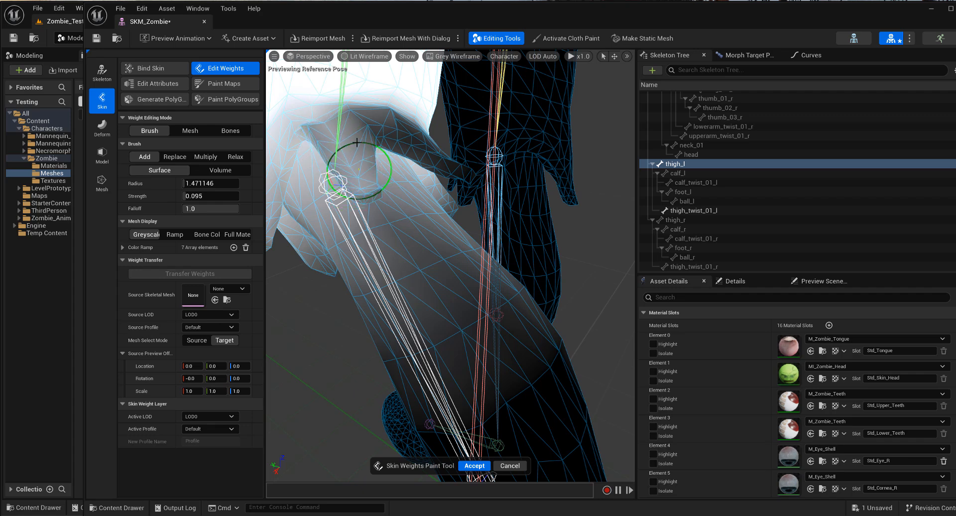
mouse_move(378, 120)
left_mouse_down("alt")
mouse_move(373, 159)
mouse_move(384, 167)
mouse_move(330, 152)
left_mouse_up("alt")
left_click(232, 156)
left_click(243, 169)
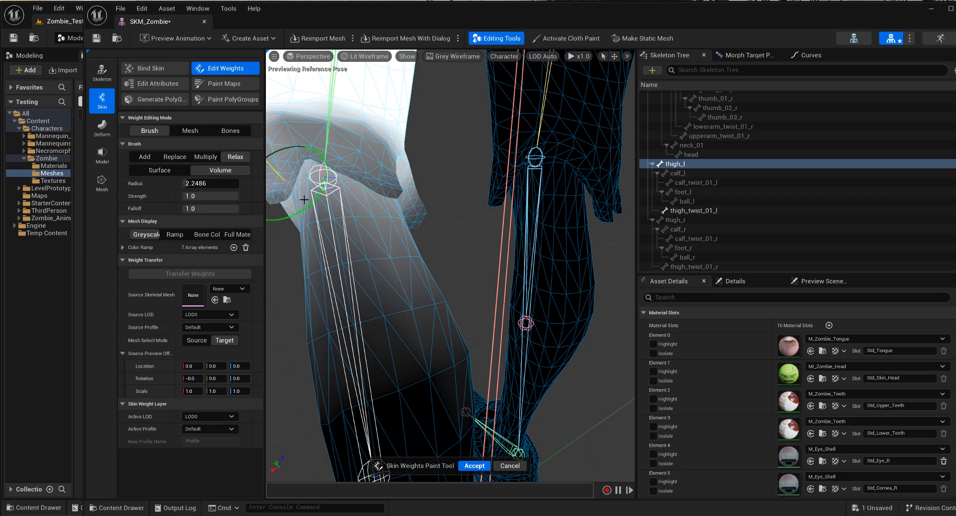
mouse_move(295, 227)
right_mouse_down()
mouse_move(351, 248)
mouse_move(312, 192)
mouse_move(376, 209)
mouse_move(382, 230)
right_mouse_up()
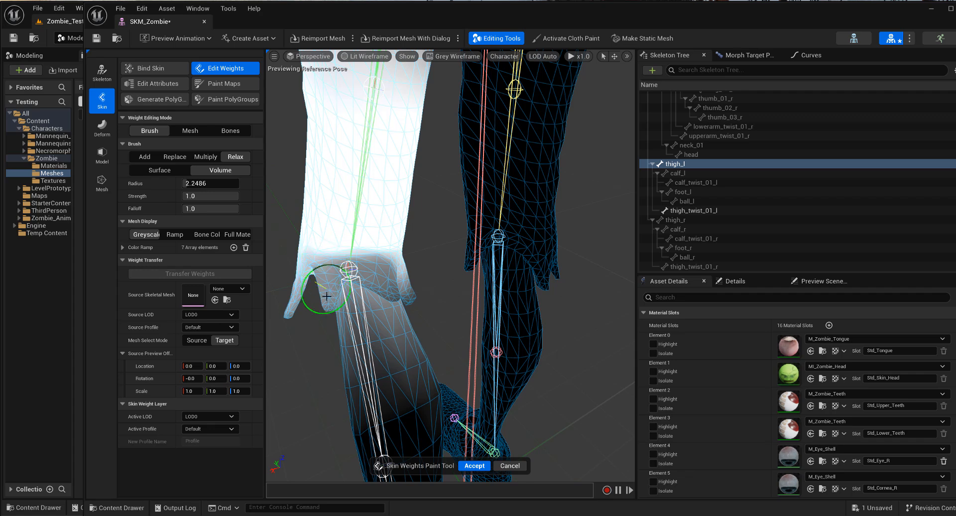
mouse_move(406, 334)
right_mouse_down()
mouse_move(412, 344)
mouse_move(549, 298)
mouse_move(565, 278)
right_mouse_up()
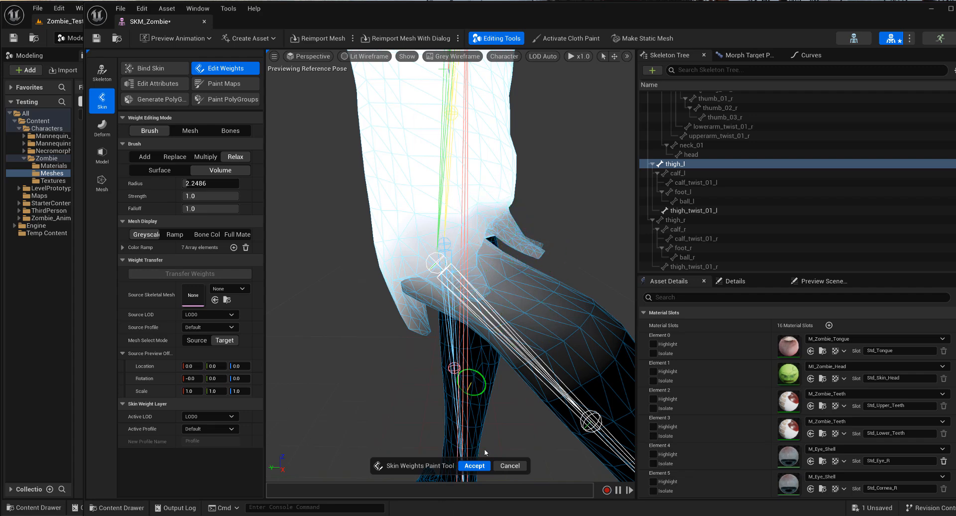
left_click(480, 468)
Rotate the calf_l bone backward until the left calf is roughly horizontal, and deselect it.
left_click(687, 173)
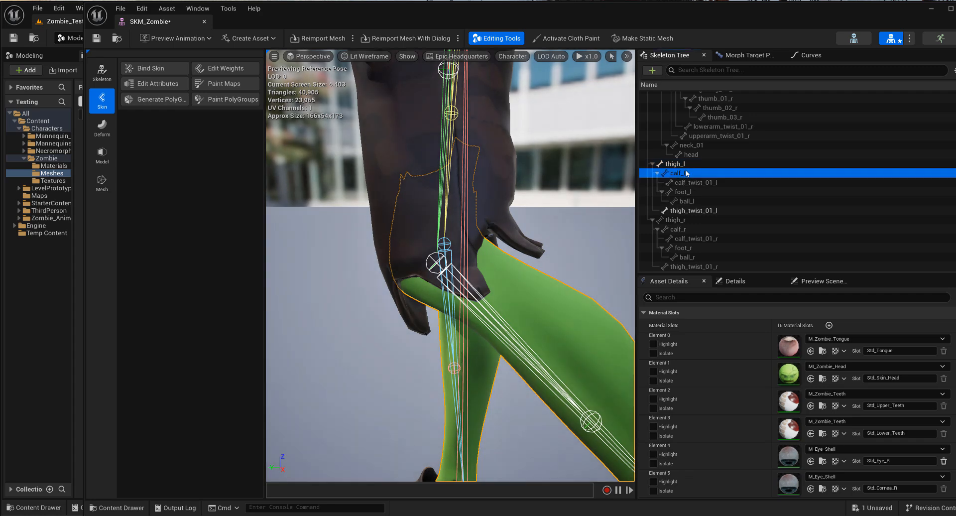
left_click_drag(441, 293, 583, 351)
left_click(333, 276)
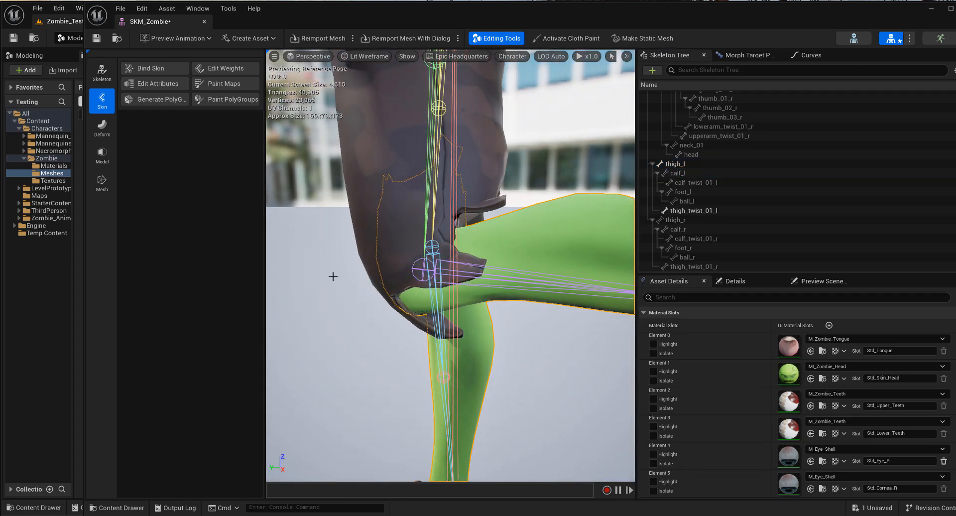
Reopen weight editing on calf_l with the Add brush in Surface mode, and reduce its radius to 0.696027.
left_click(229, 71)
left_click(678, 173)
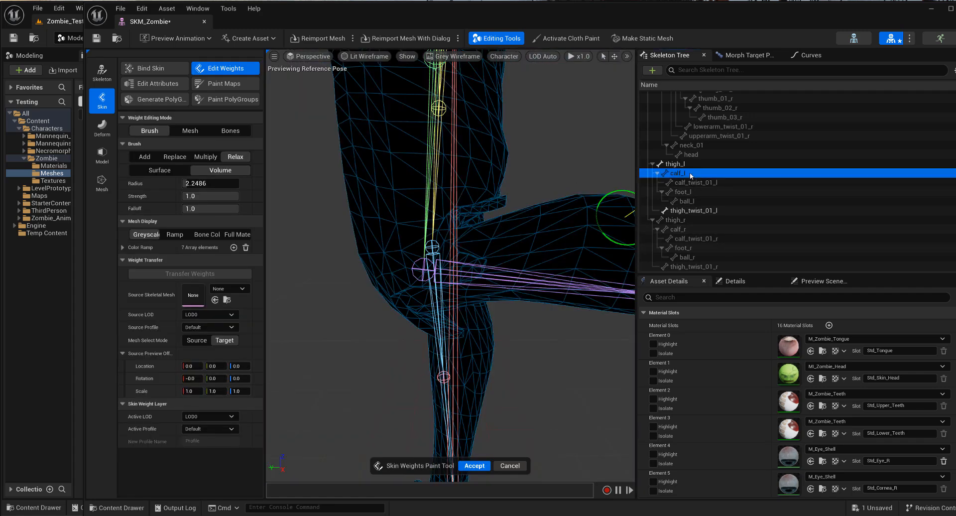
left_click(146, 157)
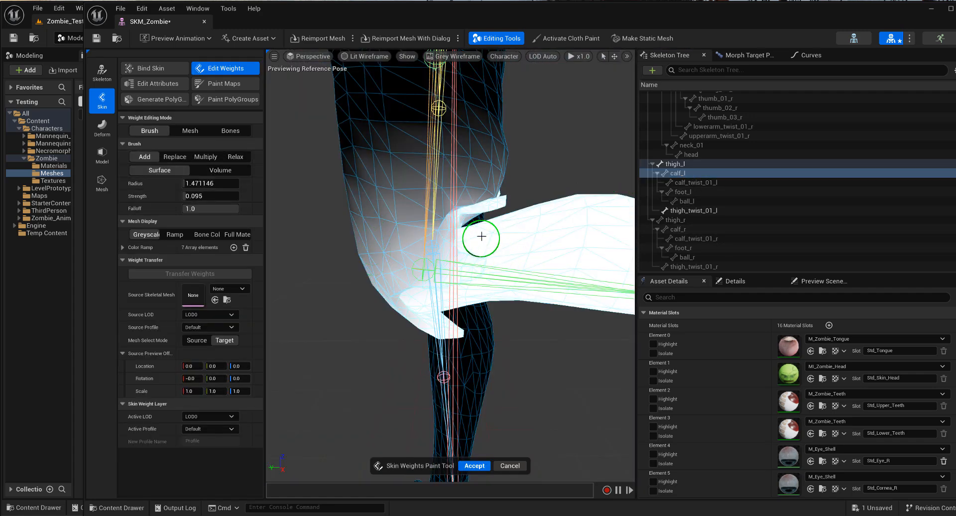
scroll(446, 235, "up", 3)
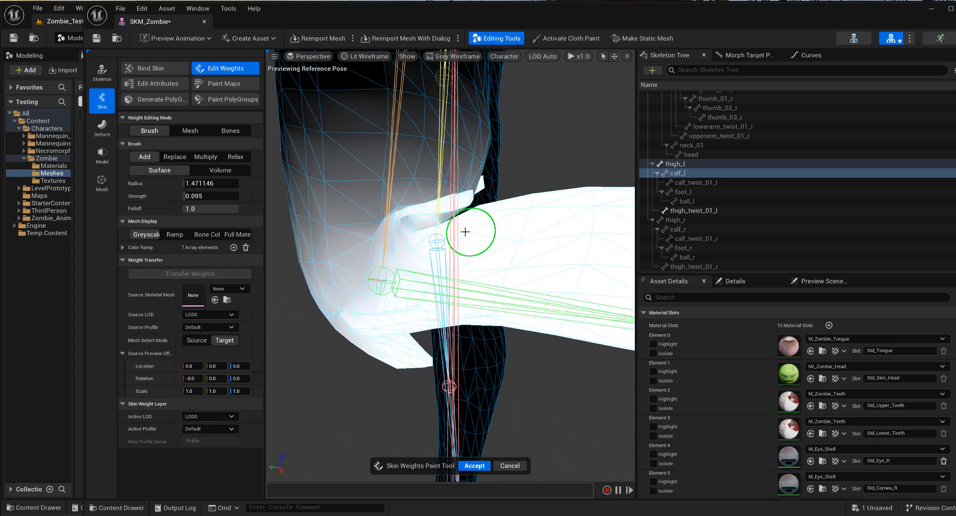
mouse_move(431, 260)
left_mouse_down("alt")
mouse_move(393, 270)
mouse_move(429, 263)
mouse_move(416, 263)
left_mouse_up("alt")
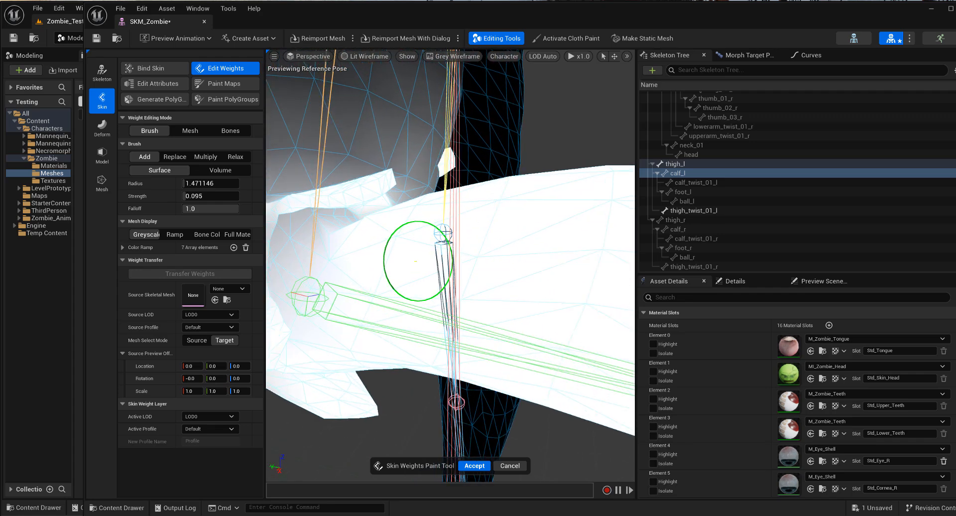
left_click_drag(358, 273, 375, 280, "alt")
key("b")
left_click_drag(372, 263, 257, 341)
Examine the calf_l weights on the knee, upper calf and trouser hem from several sides.
left_click_drag(326, 327, 308, 328, "alt")
middle_click_drag(308, 329, 470, 274)
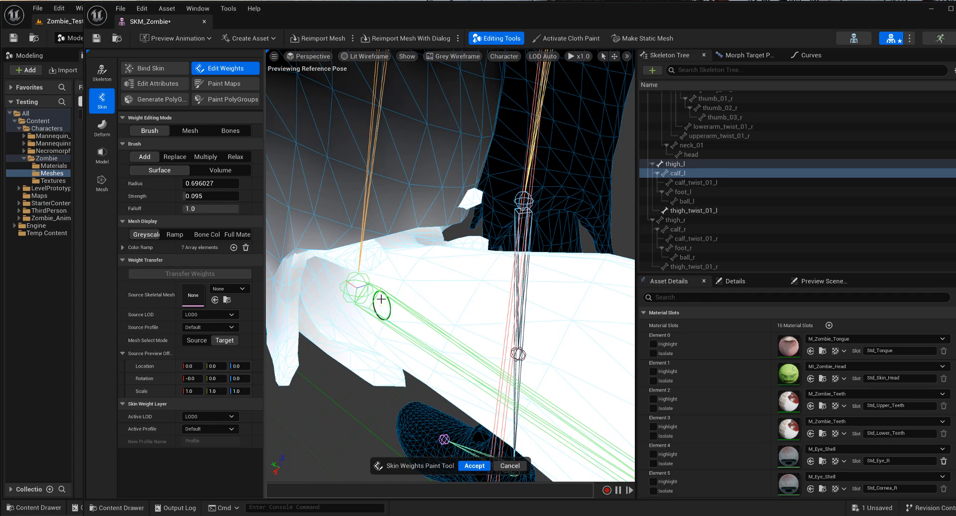
mouse_move(381, 299)
left_mouse_down("alt")
mouse_move(397, 261)
mouse_move(309, 267)
mouse_move(327, 252)
left_mouse_up("alt")
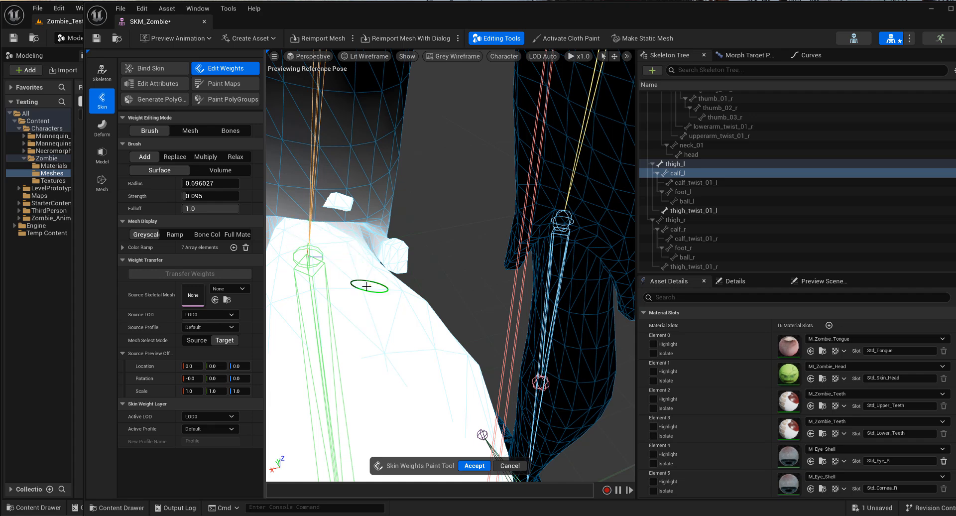
left_click_drag(367, 285, 297, 192, "alt")
middle_click_drag(297, 192, 470, 160, "alt")
left_click_drag(325, 191, 442, 168, "alt")
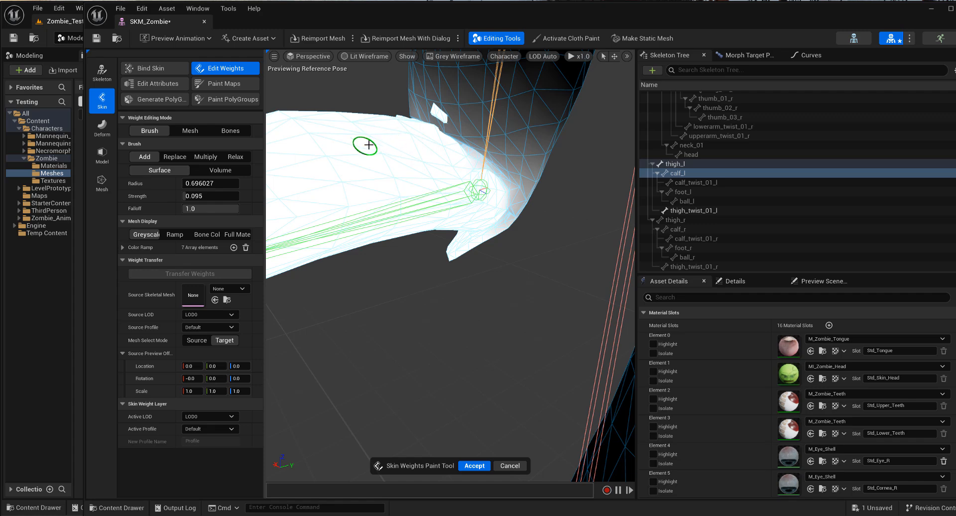
mouse_move(362, 143)
left_mouse_down("alt")
mouse_move(372, 160)
mouse_move(442, 163)
left_mouse_up("alt")
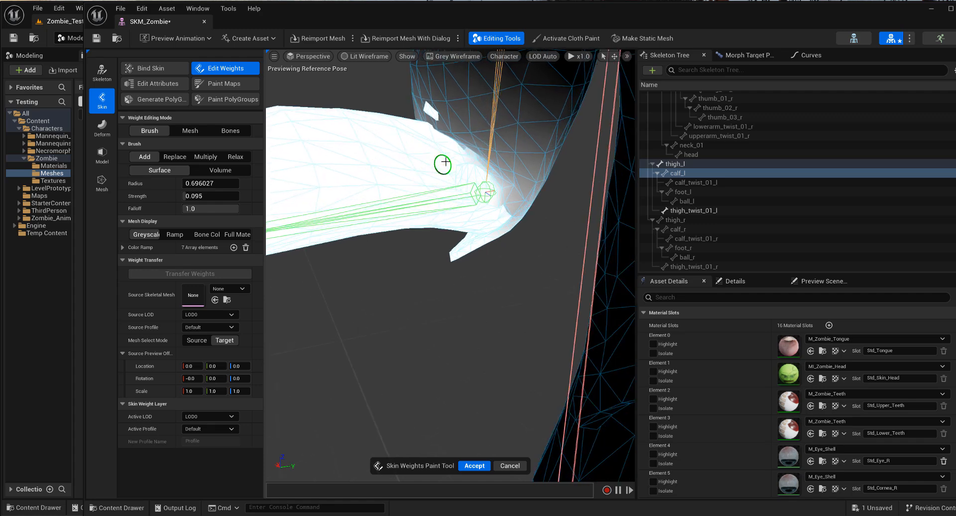
left_click_drag(465, 197, 469, 168, "alt")
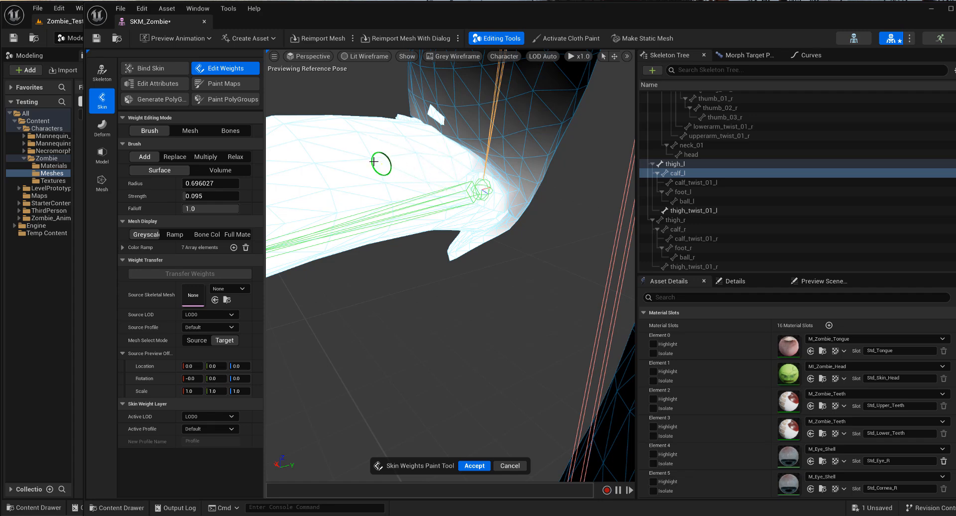
Relax the calf_l weights at the back of the left knee with the Volume brush at strength 1.0, and accept the changes.
left_click(235, 157)
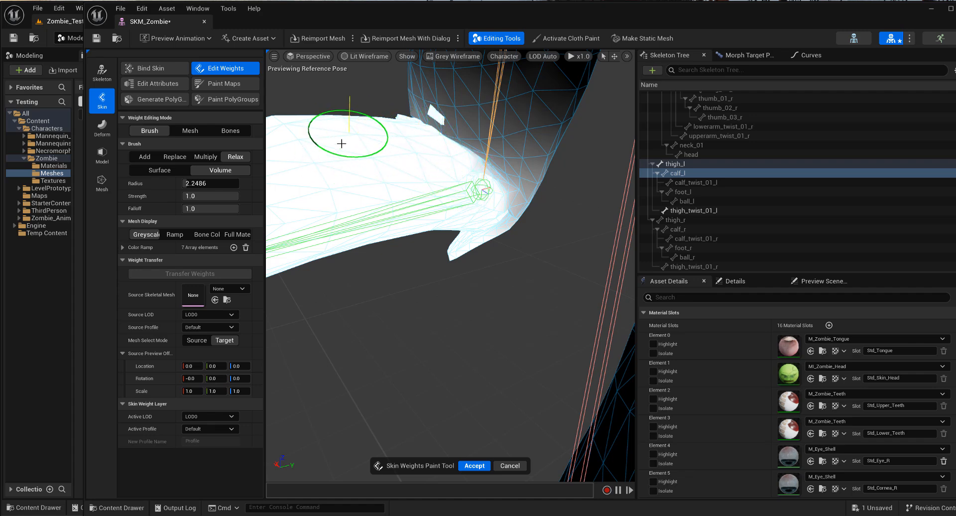
left_click_drag(342, 143, 593, 124, "alt")
left_click_drag(513, 150, 386, 118, "alt")
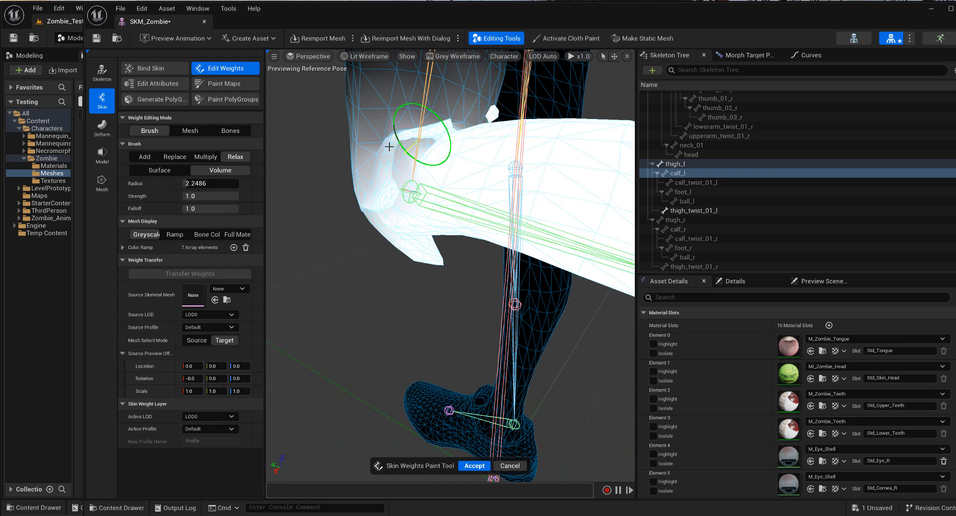
scroll(447, 261, "down", 5)
right_click_drag(447, 261, 485, 481, "alt")
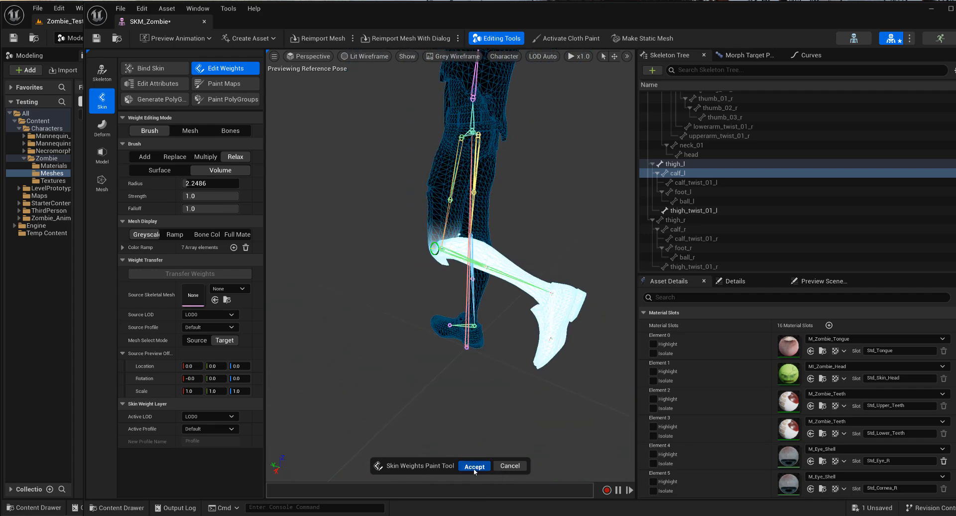
left_click(474, 467)
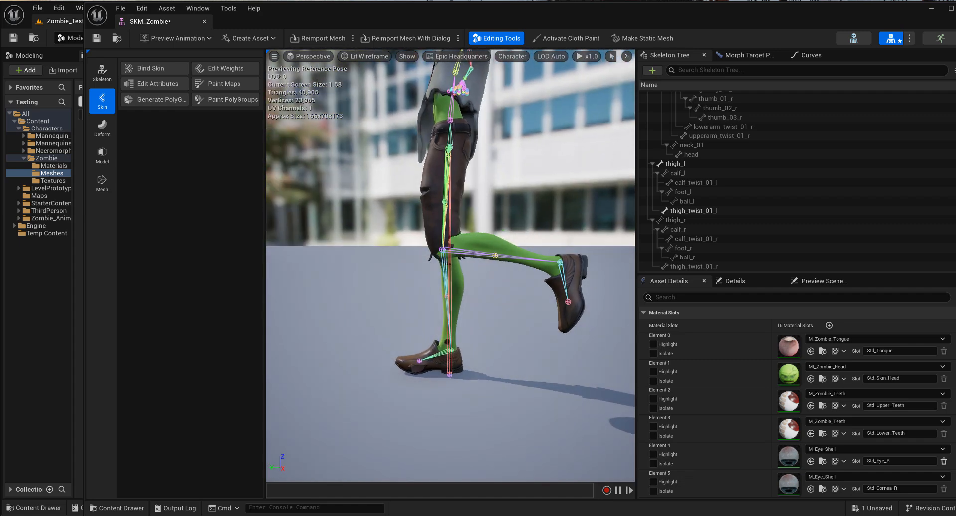
In Mesh editing mode, select the left shoe and lower calf vertices and replace their weights with calf_twist_01_l at 1.0.
left_click_drag(484, 341, 491, 346, "alt")
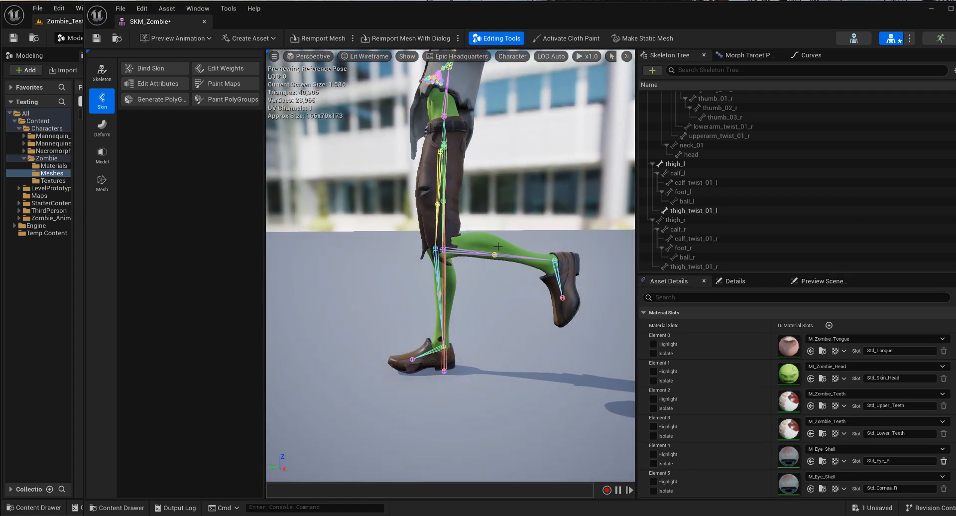
left_click_drag(517, 265, 517, 265, "alt")
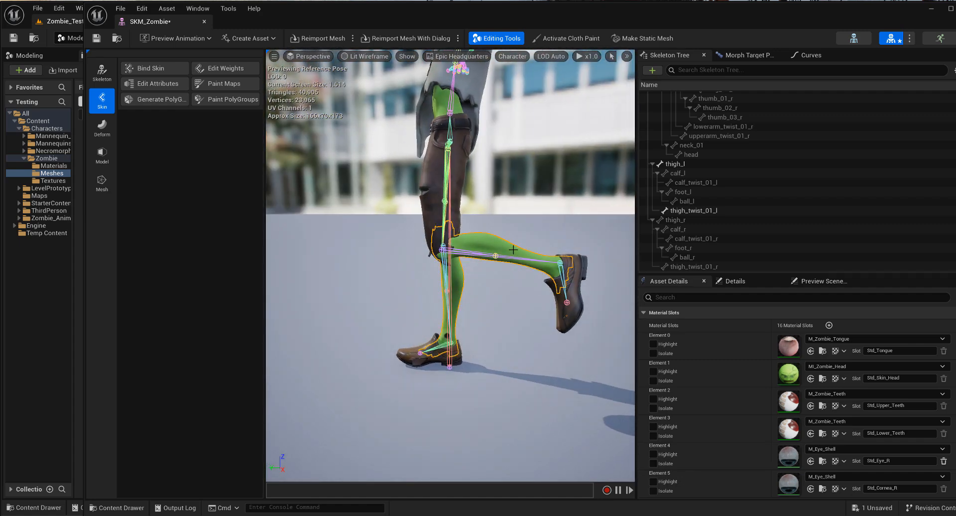
left_click(225, 68)
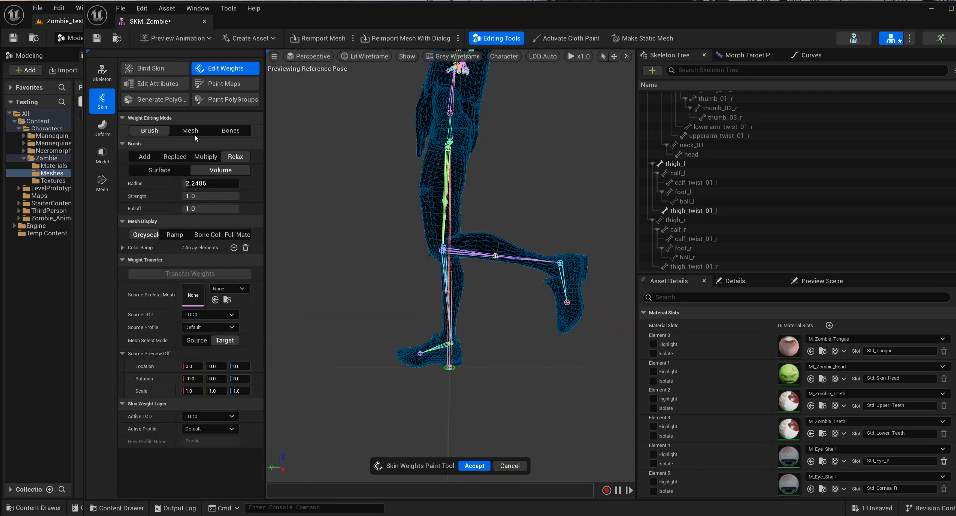
left_click_drag(622, 364, 525, 238)
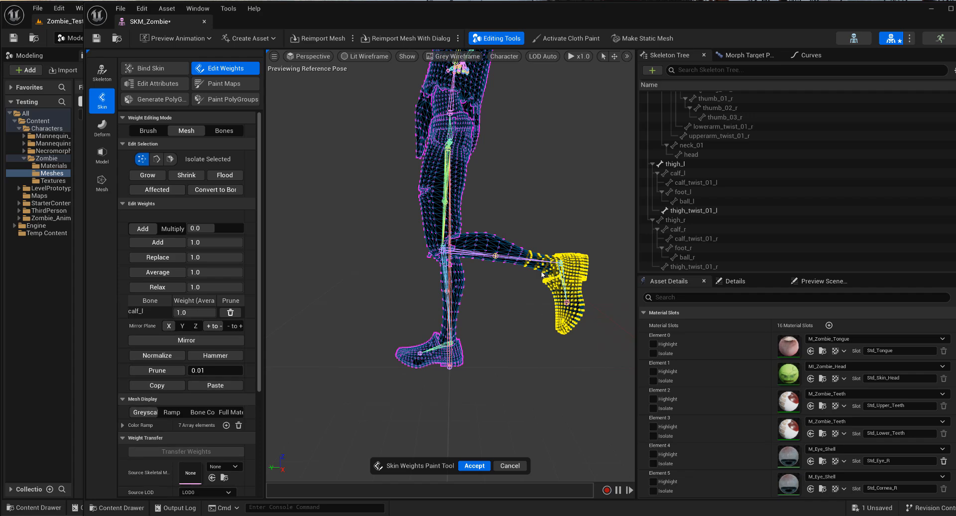
left_click(693, 183)
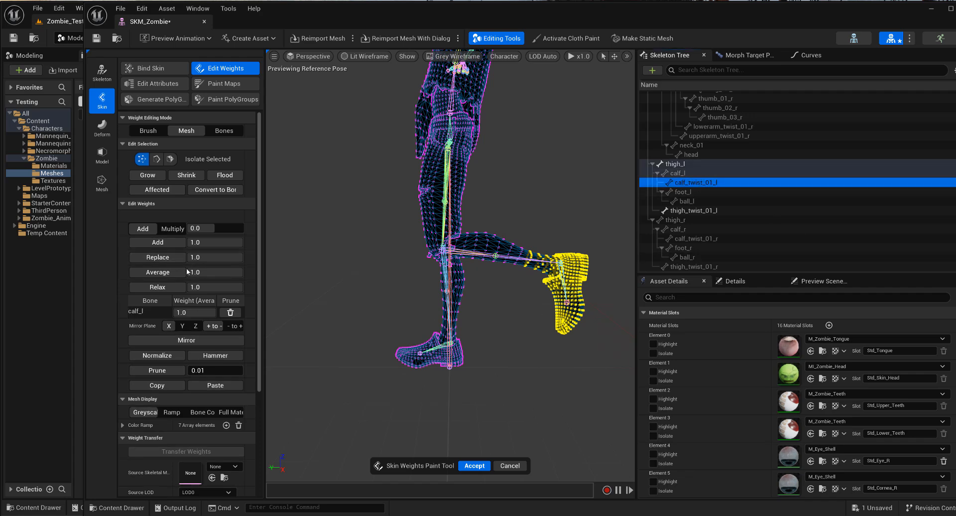
left_click(158, 258)
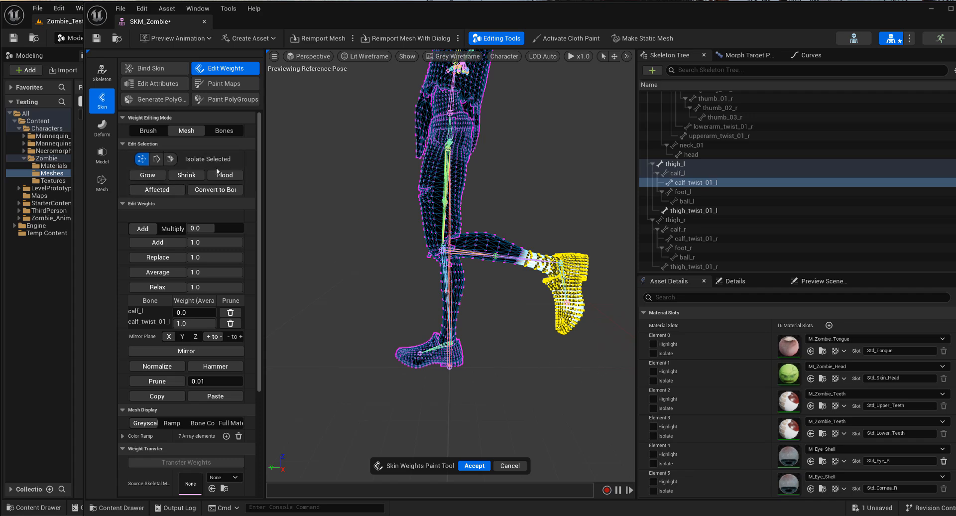
Select the vertices along the left calf from below the knee to the ankle and relax their weights at 1.0.
left_click(474, 230)
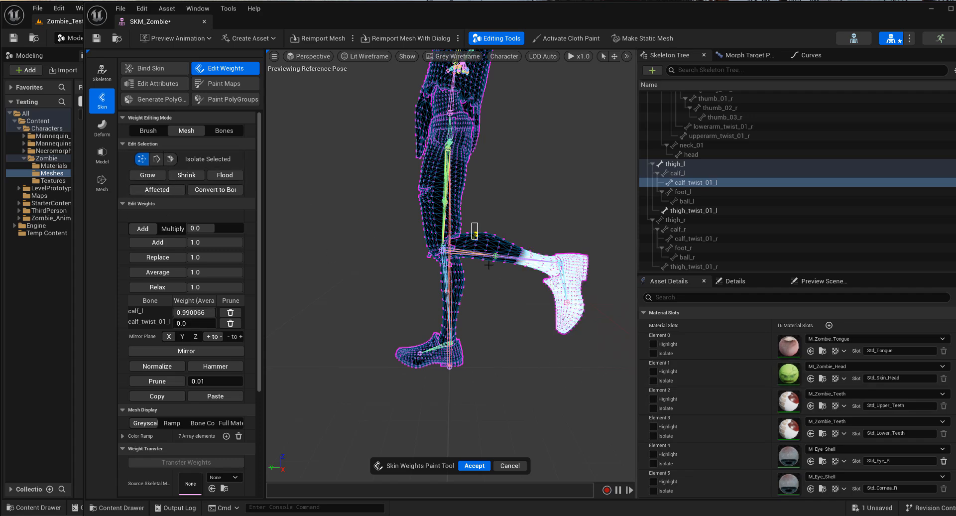
left_click_drag(523, 318, 544, 271)
scroll(498, 268, "up", 4)
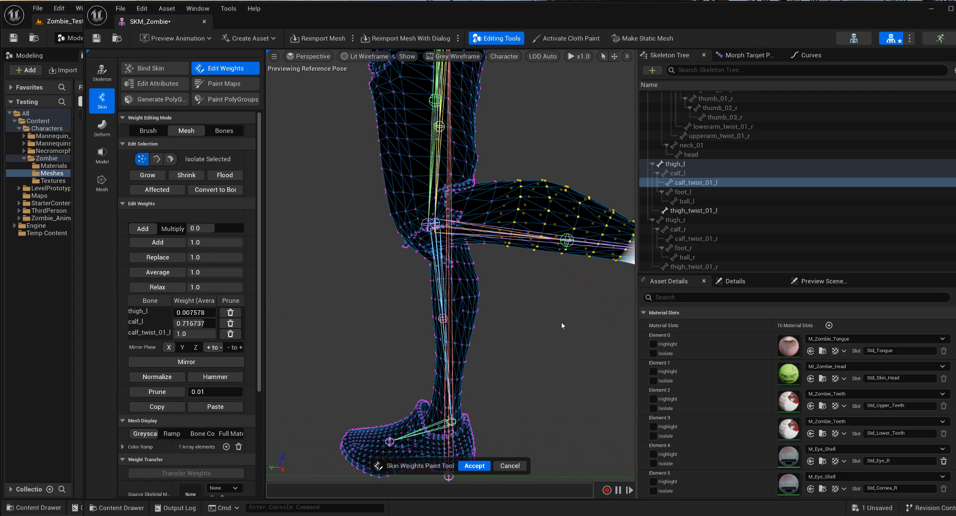
scroll(562, 326, "down", 2)
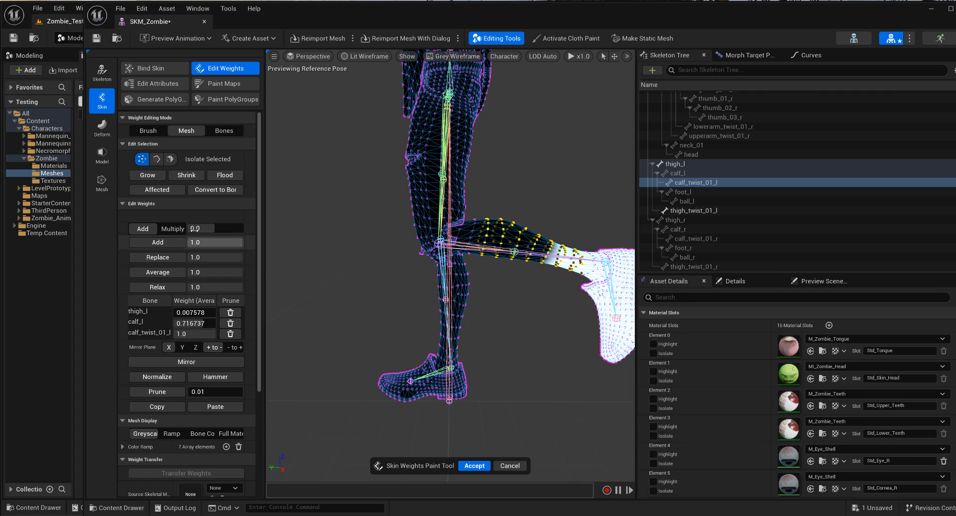
left_click(168, 287)
left_click(168, 287)
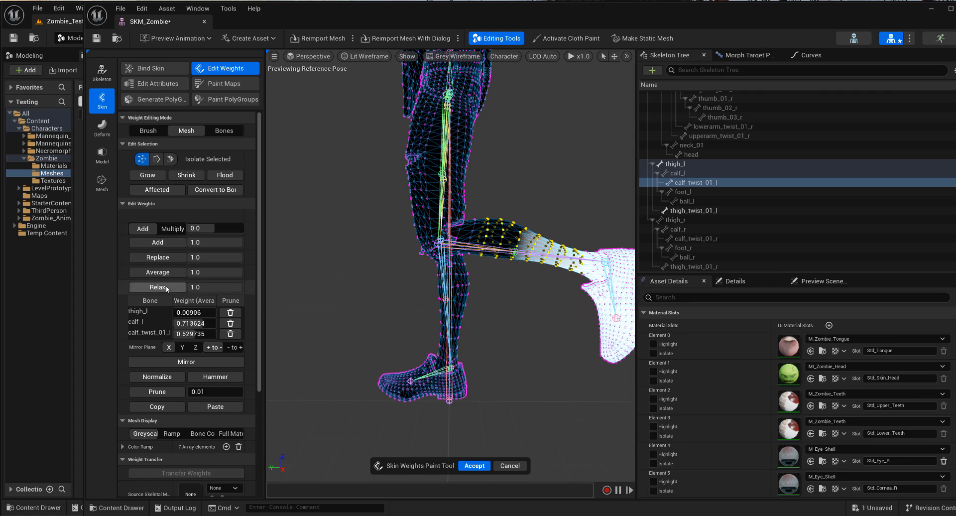
Relax the left calf vertices at 1.0, smooth calf_twist_01_l further with the Relax Volume brush at radius 9.907104, and accept the changes.
left_click(168, 288)
left_click(167, 287)
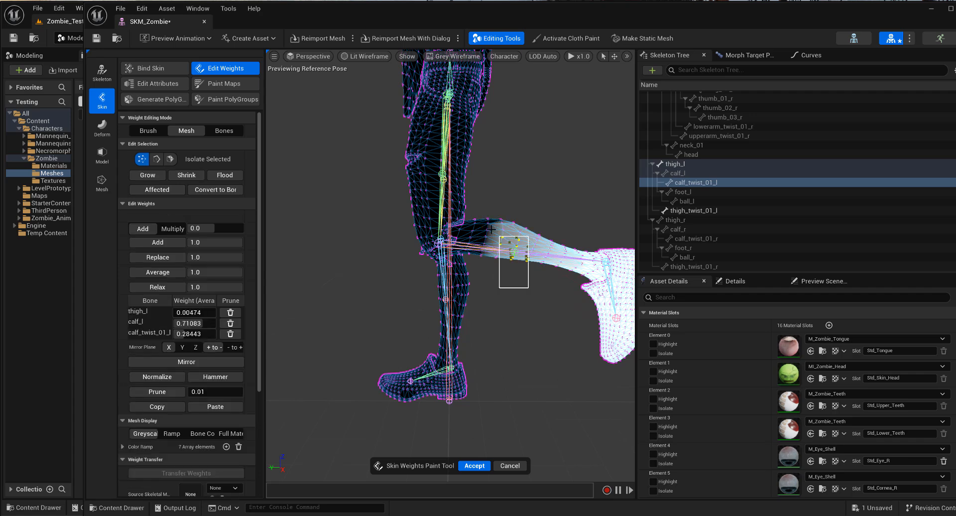
left_click(141, 129)
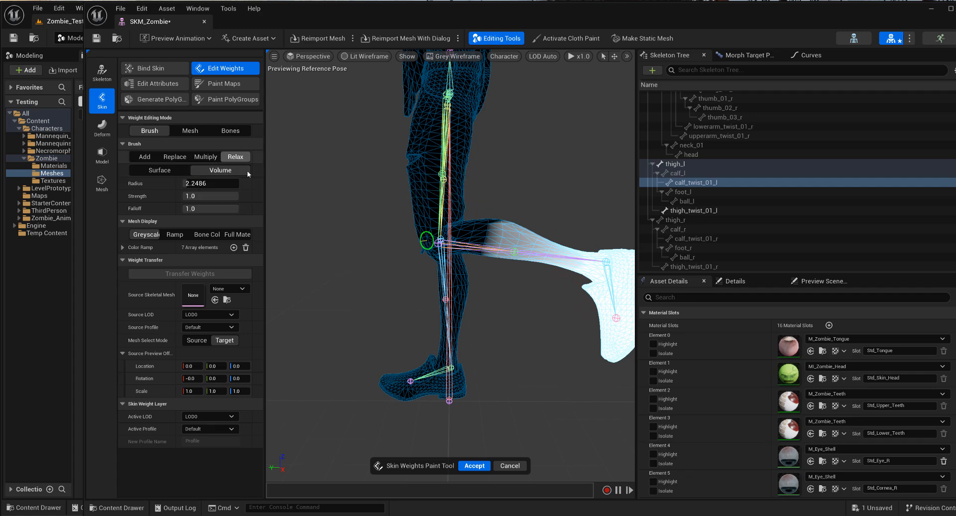
left_click_drag(546, 255, 535, 288, "alt")
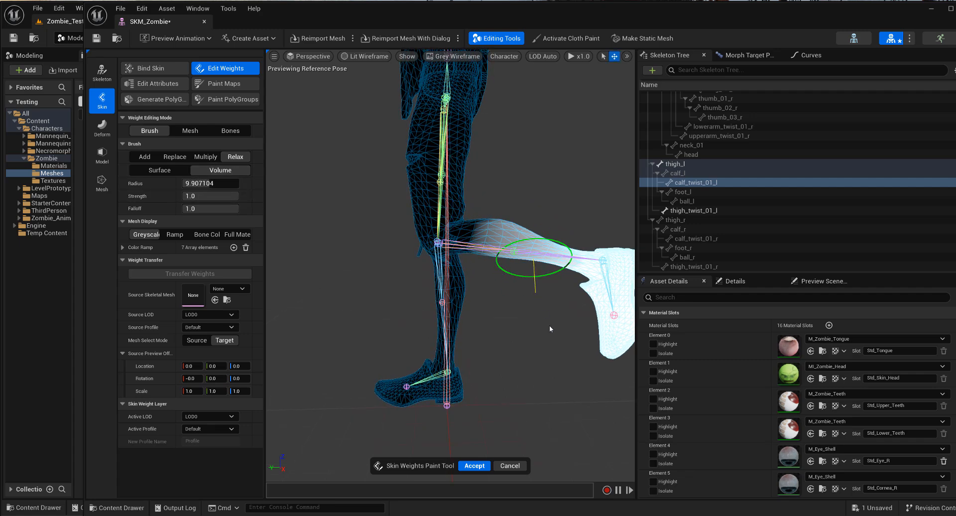
left_click_drag(521, 324, 492, 377, "alt")
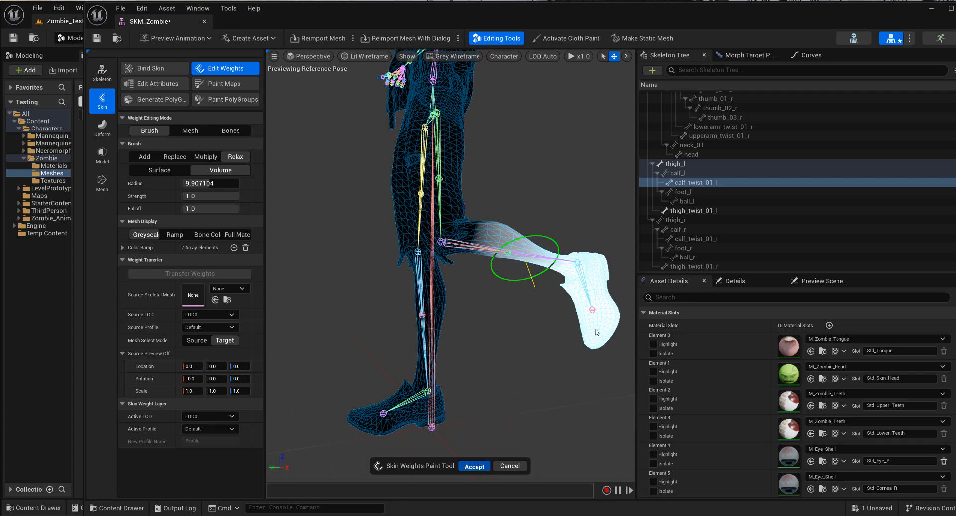
key("Return")
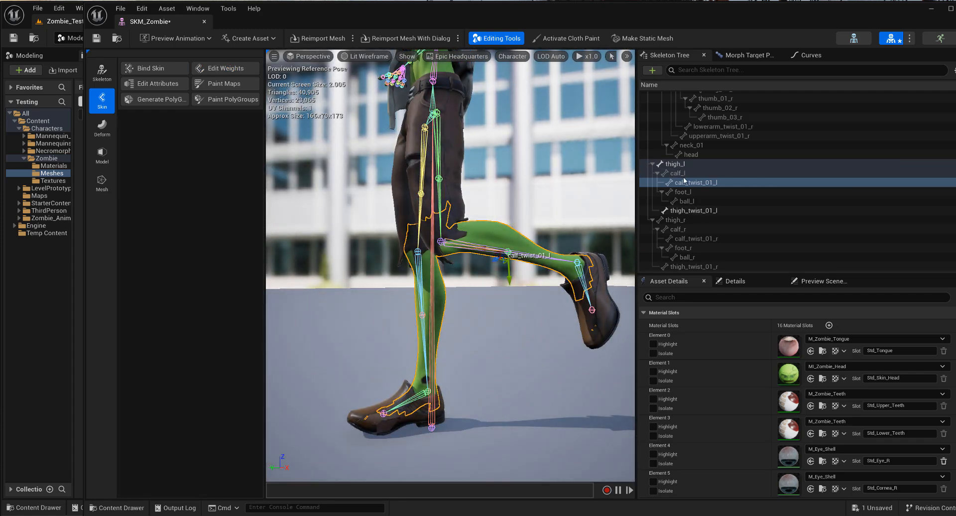
Reset the transforms of the calf_l and calf_twist_01_l bones.
left_click(683, 174, "shift")
right_click(683, 176)
left_click(749, 209)
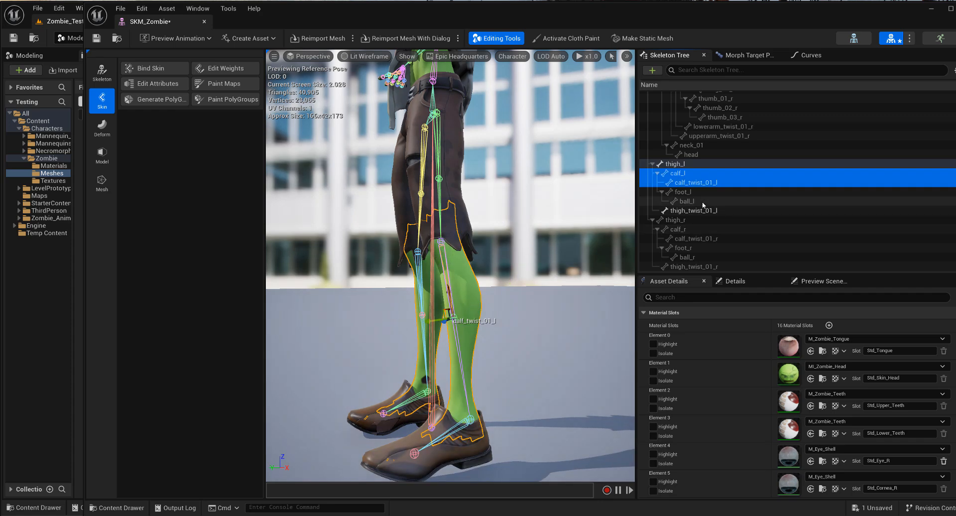
Rotate the calf_twist_01_l bone to test how the left calf and shoe deform.
left_click(689, 183)
left_click_drag(543, 239, 610, 262, "alt")
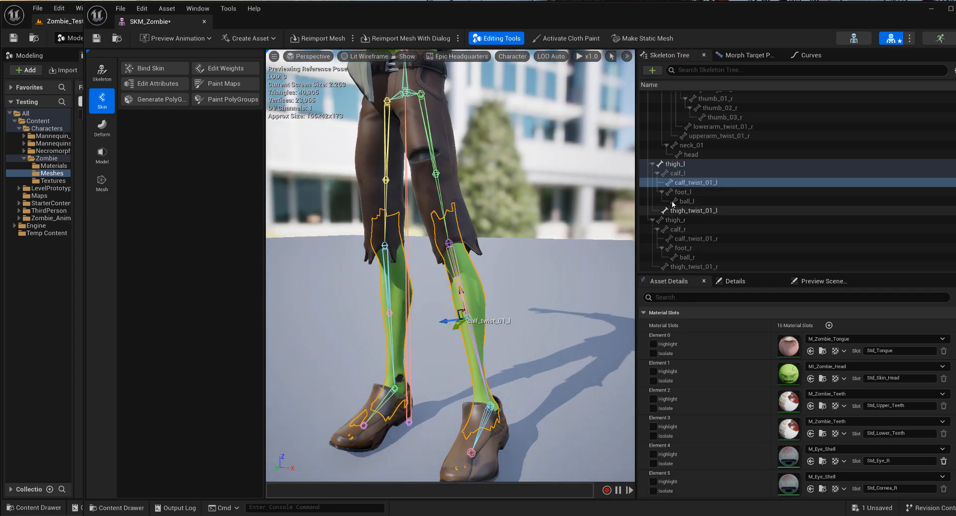
left_click(687, 184)
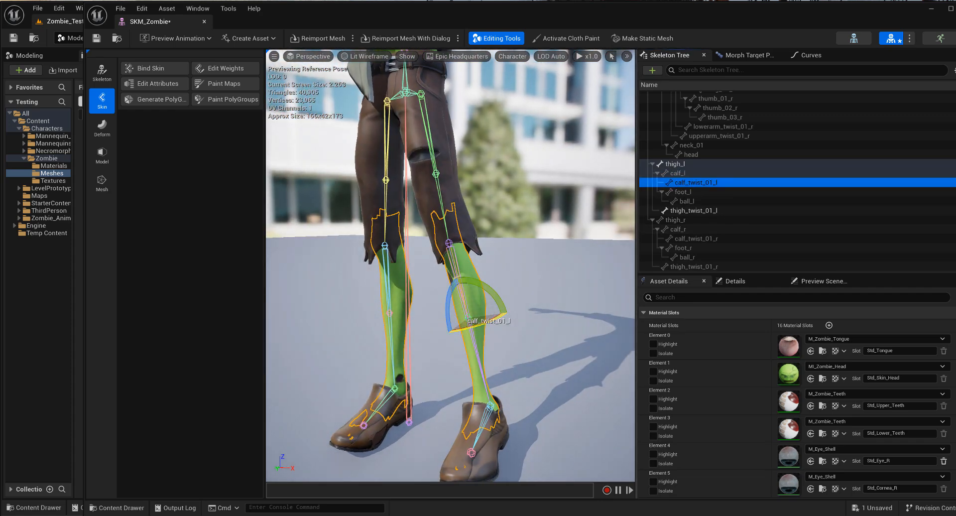
left_click_drag(451, 328, 473, 399)
left_click(429, 385)
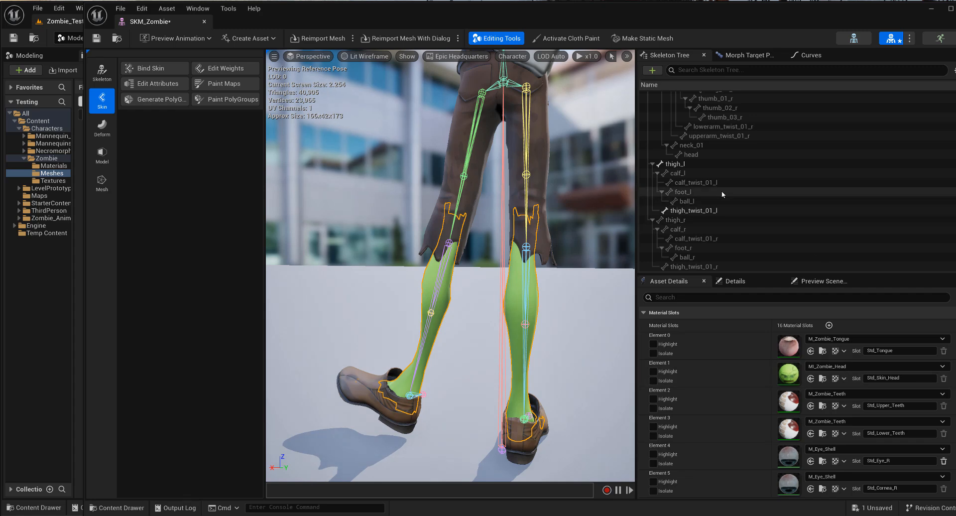
Examine the calf_l weights on the left knee, calf and ankle from the front, back and side.
left_click(225, 68)
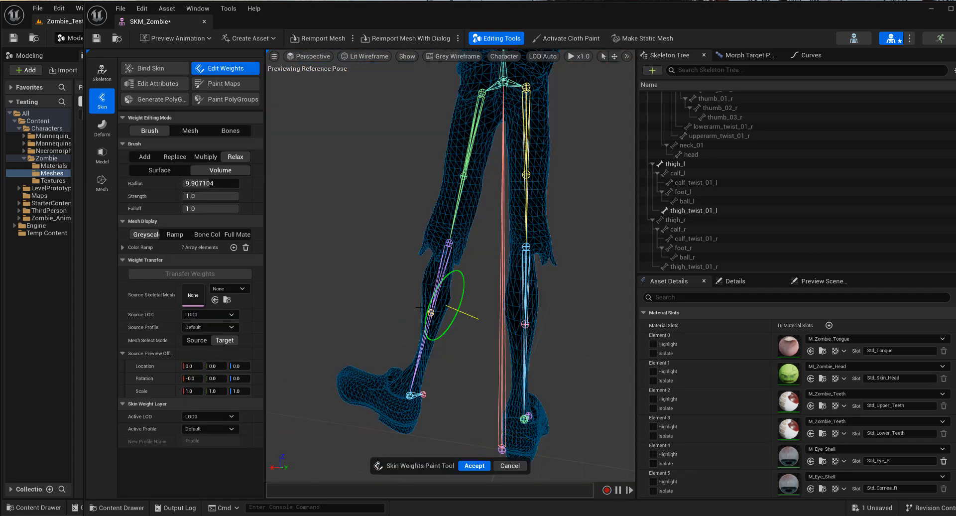
left_click_drag(452, 305, 622, 306, "alt")
left_click(707, 173)
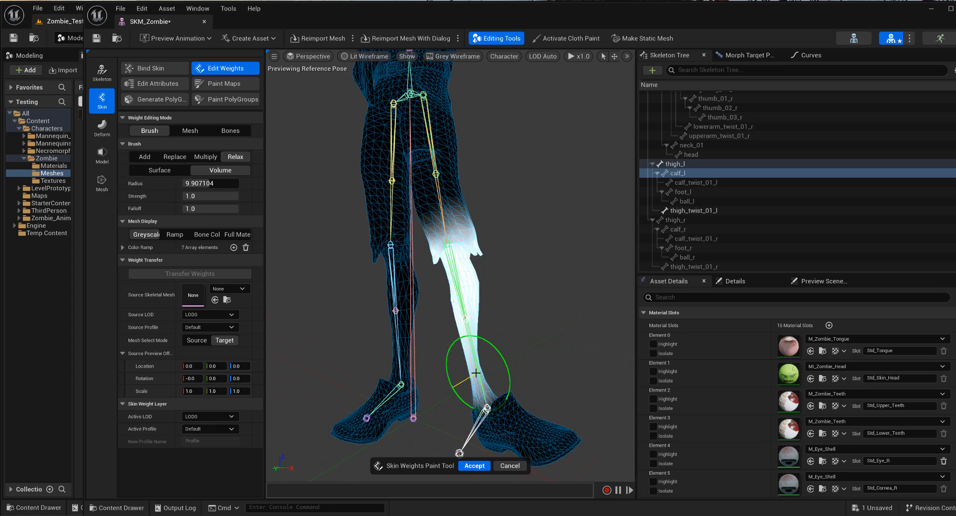
left_click_drag(469, 322, 419, 315, "alt")
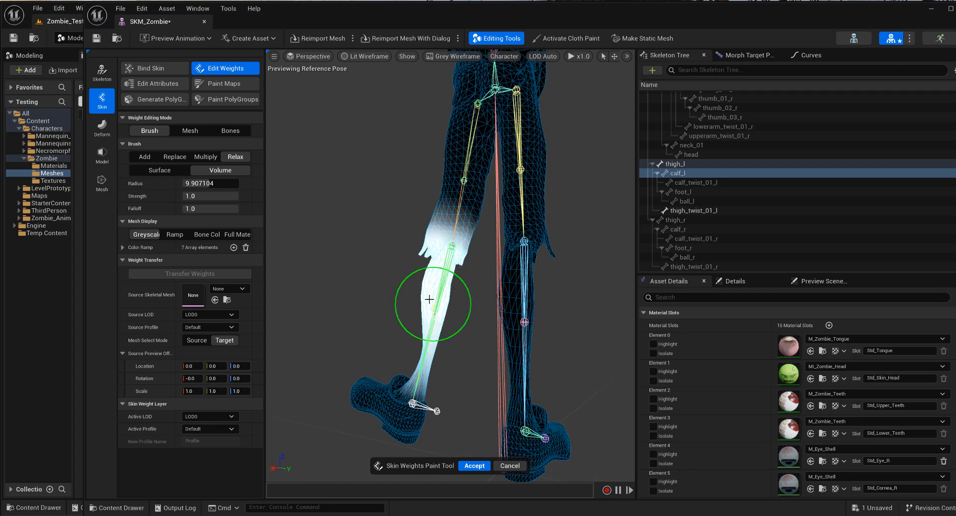
left_click_drag(420, 317, 473, 316, "alt")
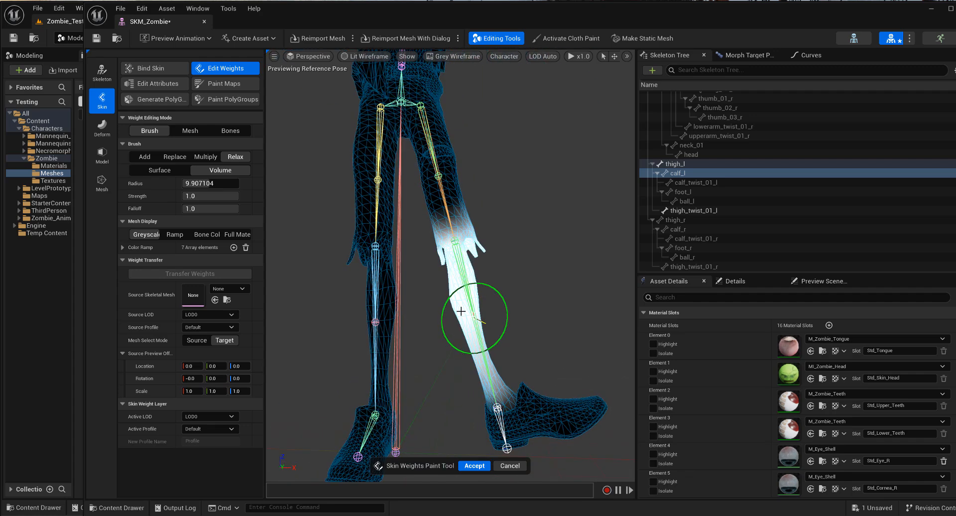
left_click_drag(524, 362, 516, 401, "alt")
left_click(486, 467)
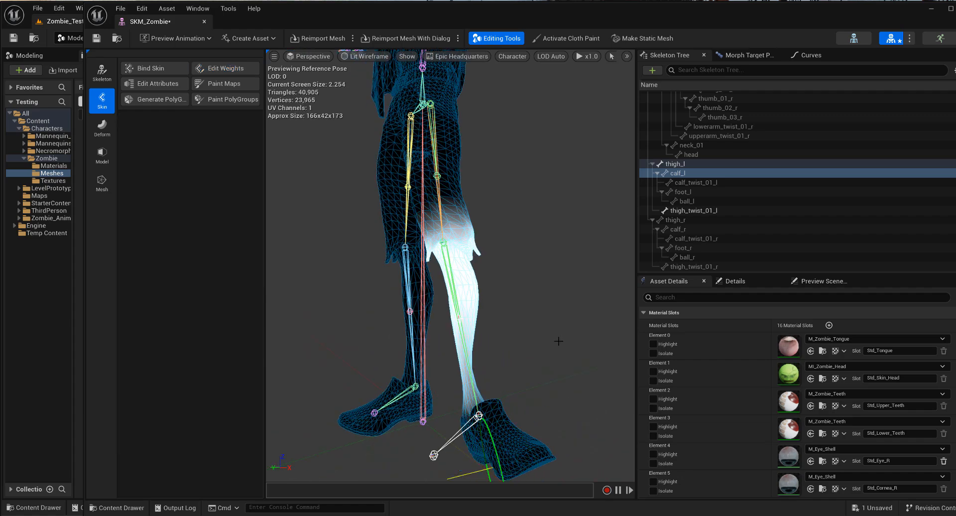
left_click_drag(448, 347, 630, 345, "alt")
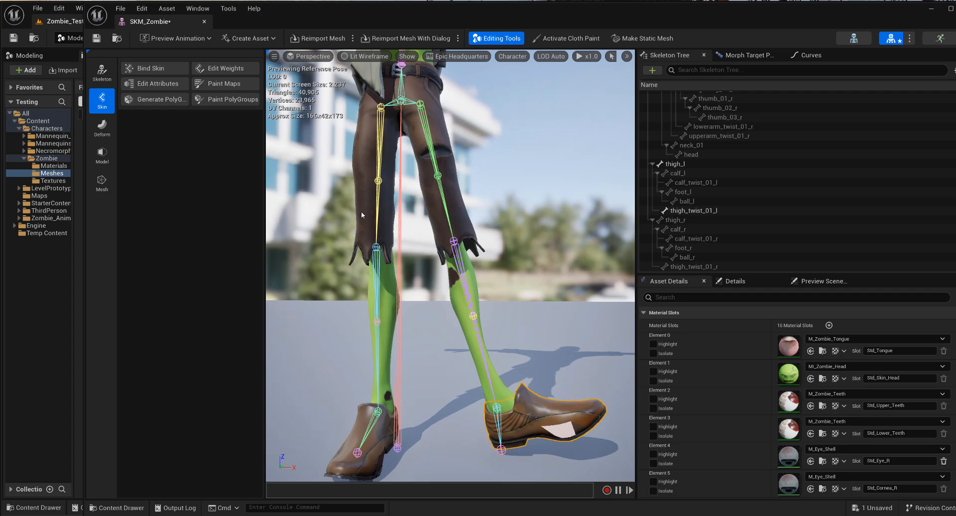
Reset the transforms of the left leg bones from thigh_l down to foot_l.
left_click(678, 164)
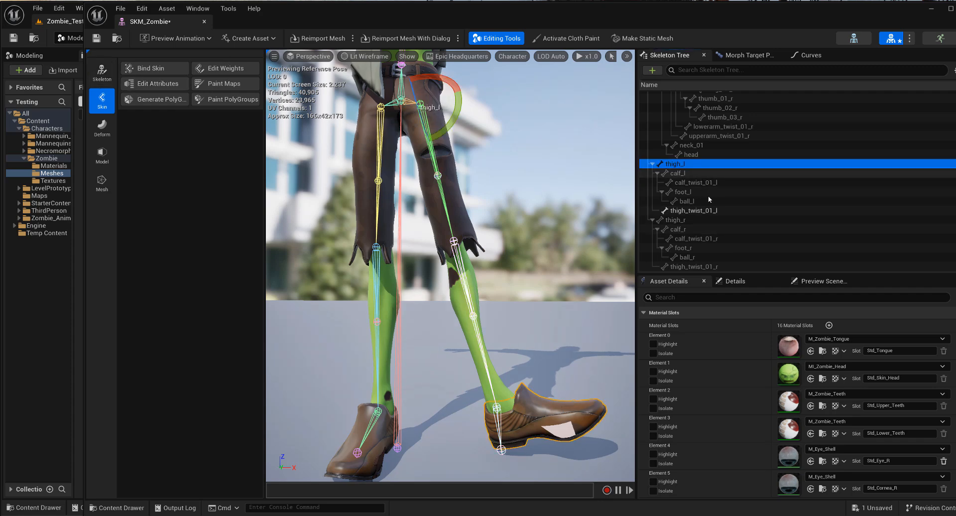
left_click(689, 191, "shift")
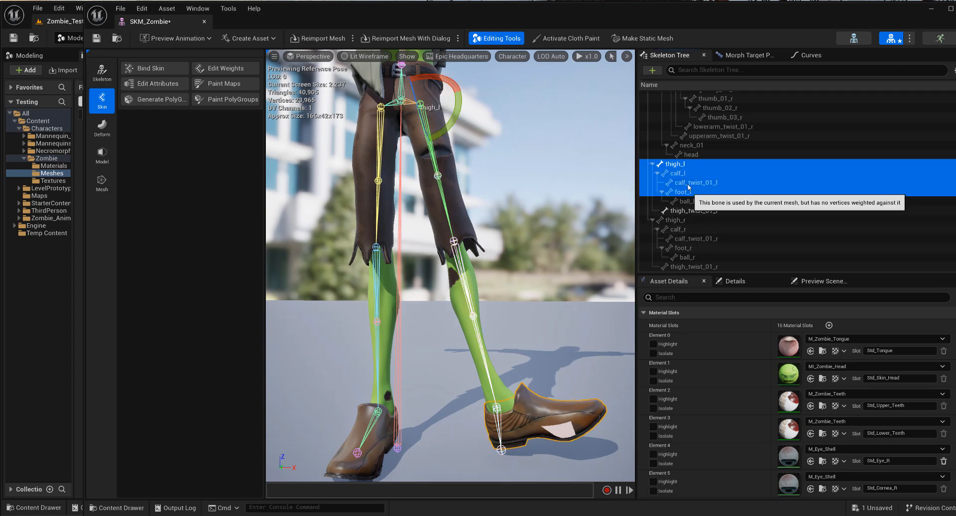
right_click(685, 178)
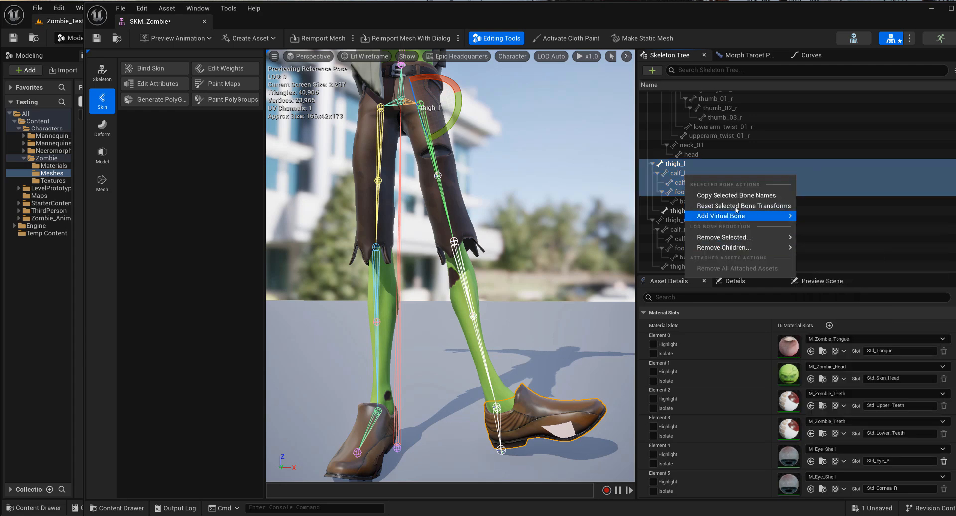
left_click(736, 206)
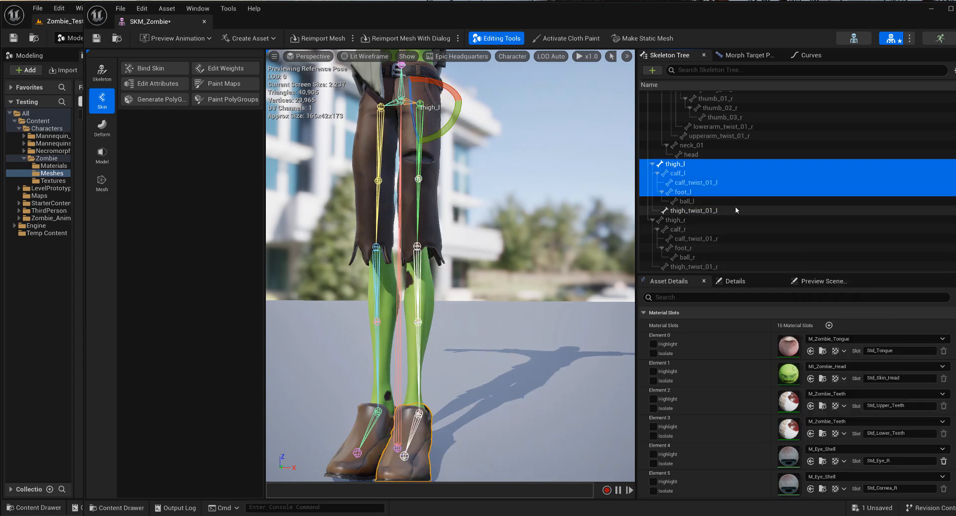
Rotate the thigh_l bone so the left leg swings forward, clear of the right leg.
left_click(678, 172)
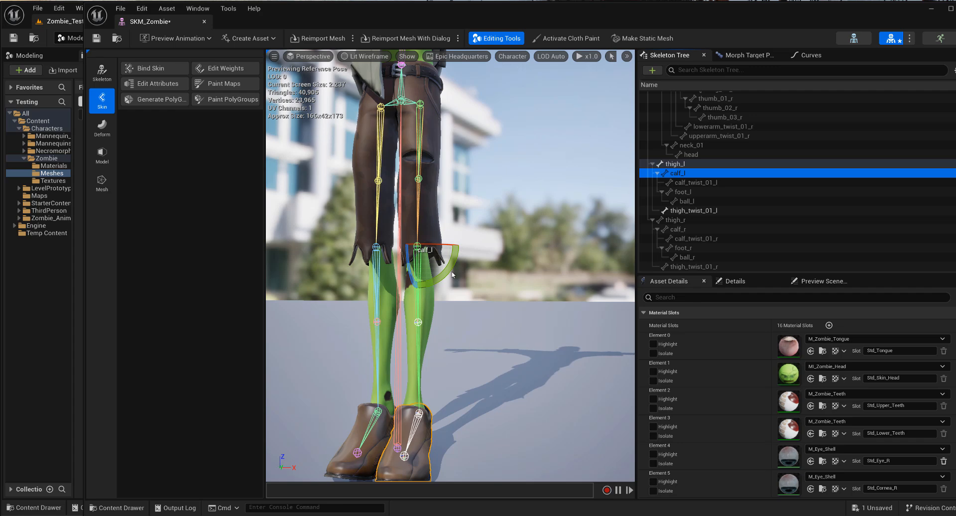
left_click(676, 163)
left_click_drag(461, 136, 451, 73)
left_click_drag(504, 366, 605, 368, "alt")
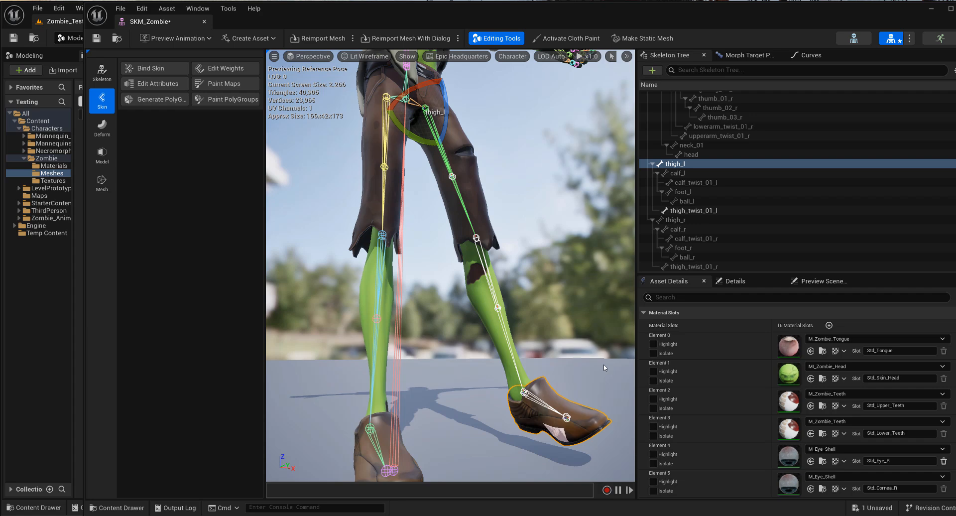
Paint the left shoe with foot_l weights using the Replace Volume brush at strength 1.0 and falloff 0.0.
left_click(224, 70)
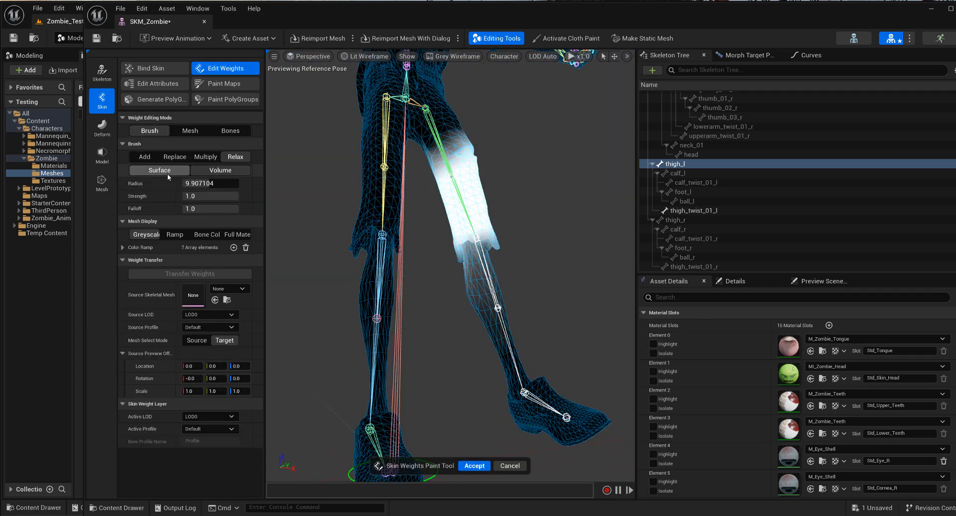
left_click(187, 160)
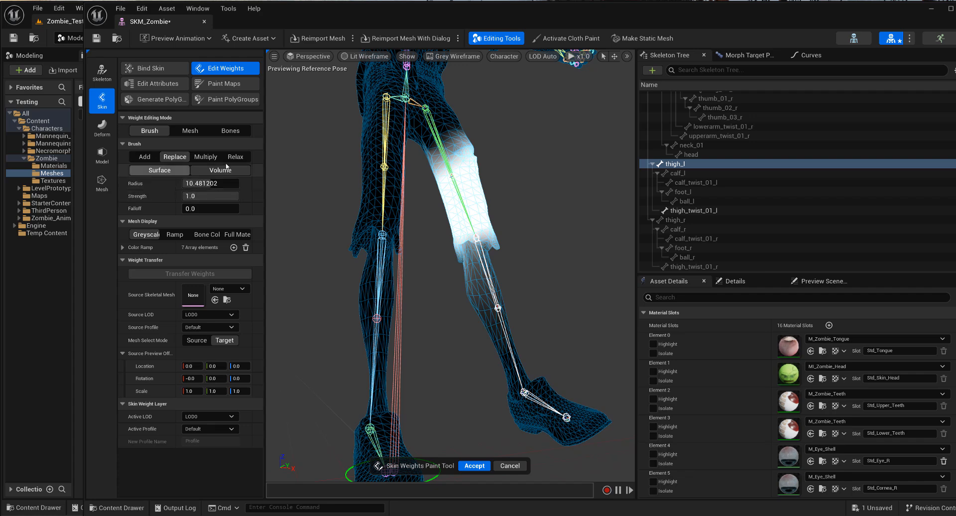
left_click(683, 191)
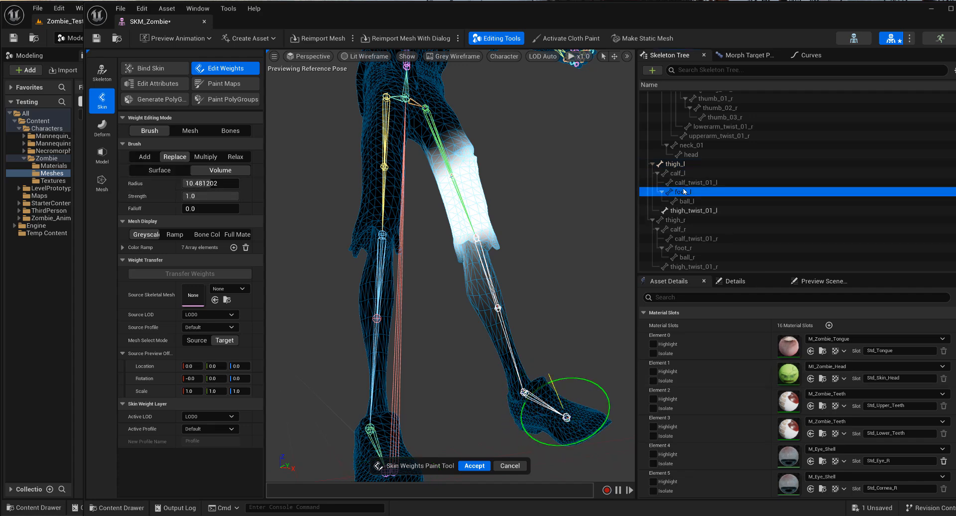
mouse_move(531, 416)
left_mouse_down()
mouse_move(578, 400)
mouse_move(533, 426)
left_mouse_up()
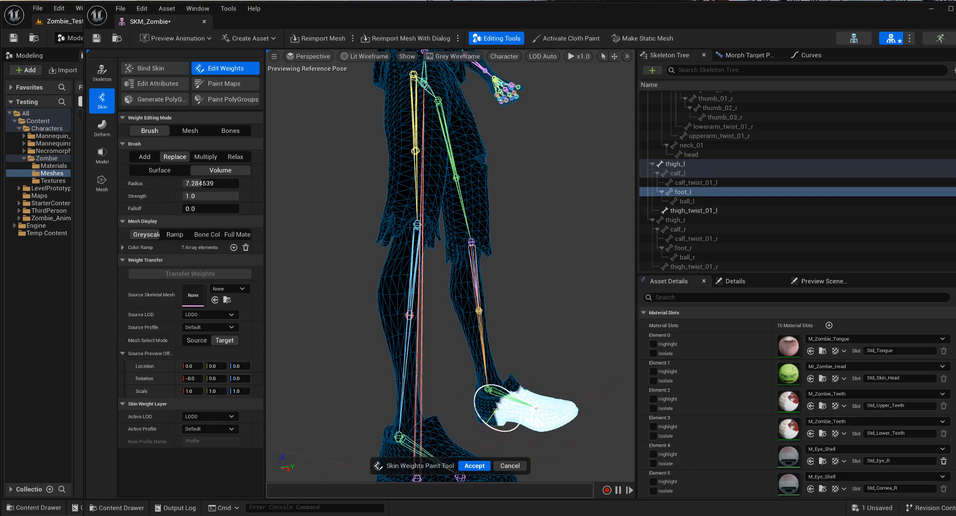
left_click_drag(542, 403, 459, 417, "alt")
mouse_move(558, 425)
left_mouse_down("alt")
mouse_move(482, 414)
mouse_move(404, 421)
left_mouse_up("alt")
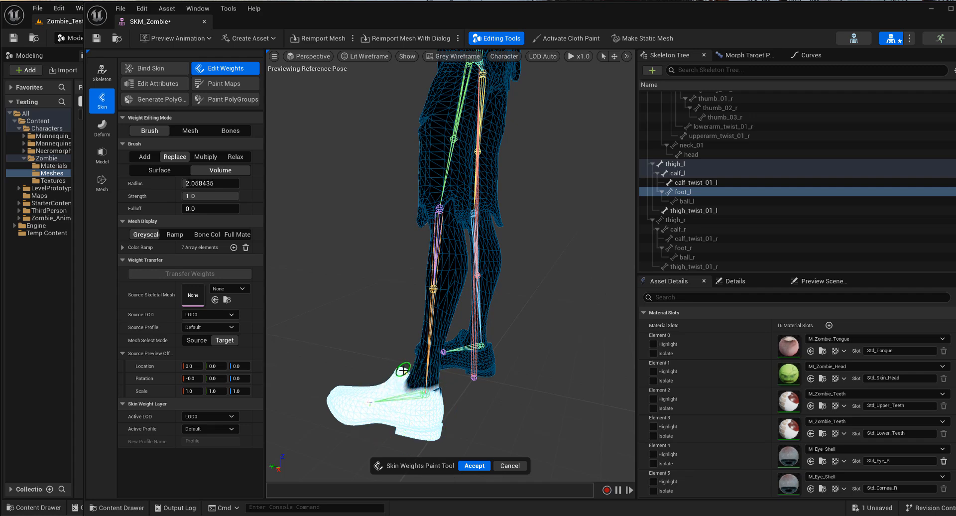
Check the foot_l weights around the left ankle from several sides, compare them with calf_twist_01_l, and accept the painted weights.
left_click_drag(402, 370, 513, 382, "alt")
scroll(503, 383, "up", 5)
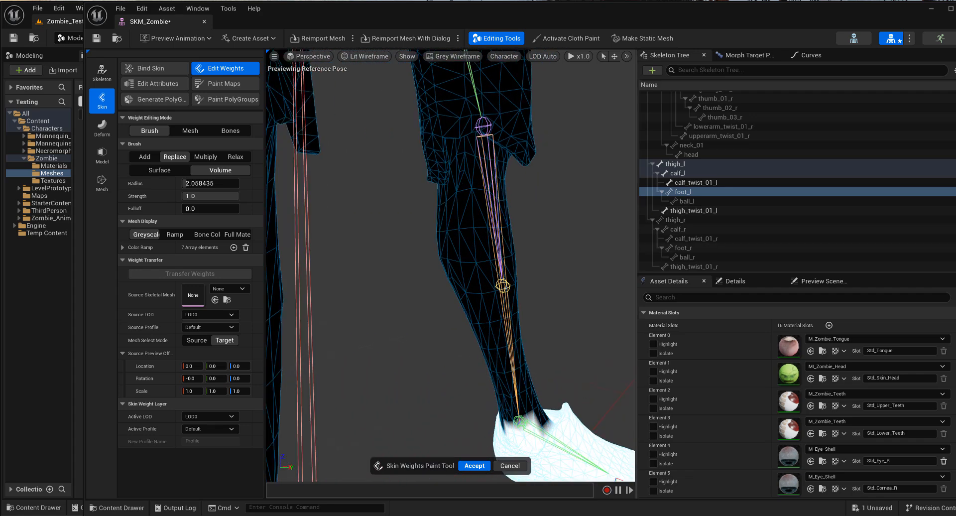
scroll(520, 421, "down", 5)
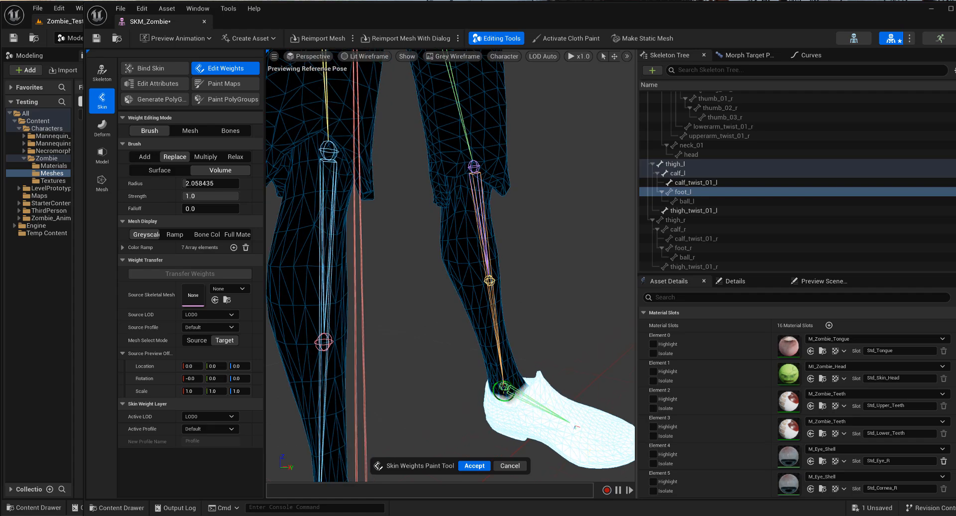
left_click_drag(533, 391, 603, 387, "alt")
left_click_drag(454, 390, 496, 467, "alt")
left_click_drag(499, 383, 499, 383, "alt")
left_click(709, 183)
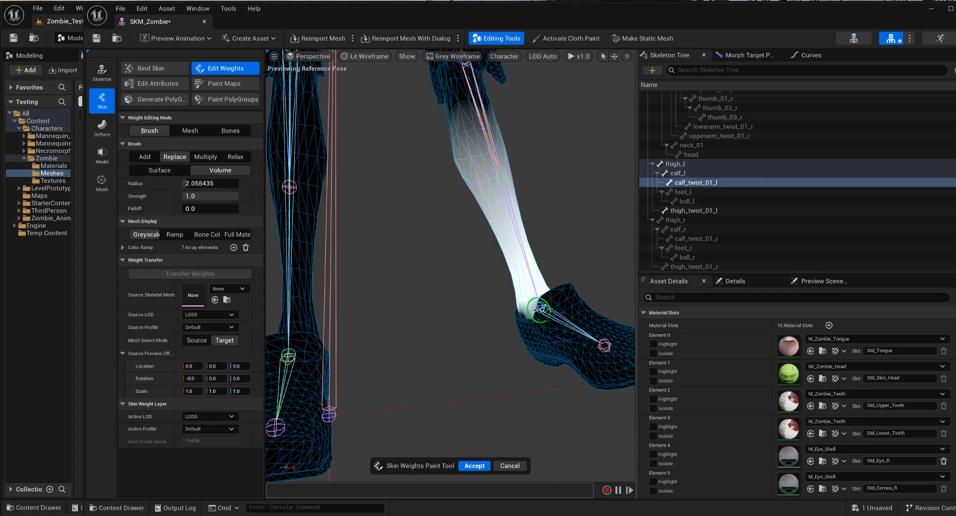
left_click(475, 465)
Rotate the foot_l bone about 48 degrees so the left shoe points downward to test the ankle.
left_click(681, 193)
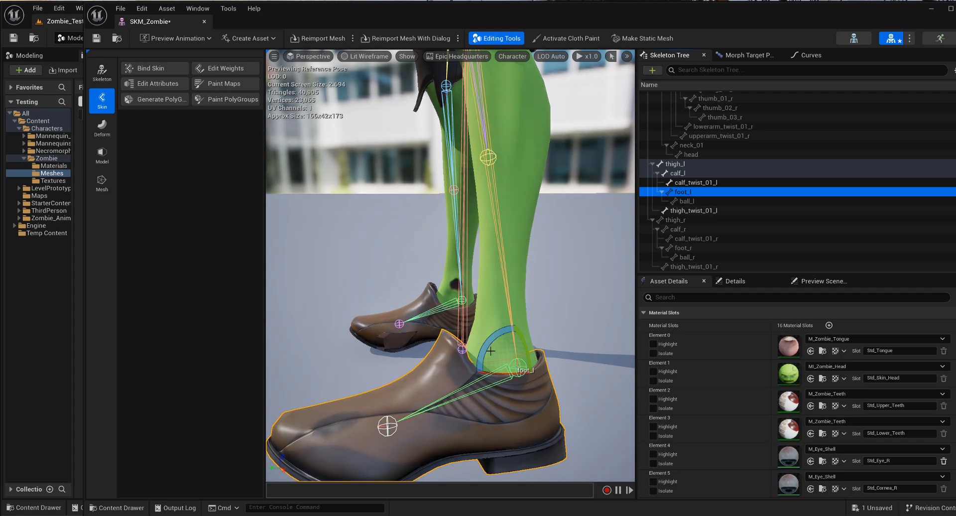
left_click_drag(491, 351, 530, 468)
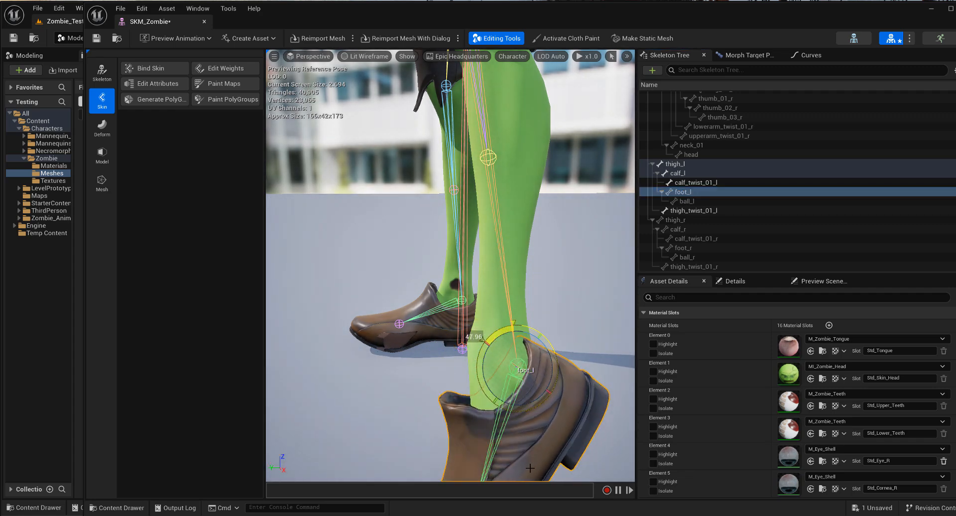
left_click(566, 423)
Select the left ankle vertices in mesh weight editing and relax their foot_l weights at 1.0.
left_click(219, 68)
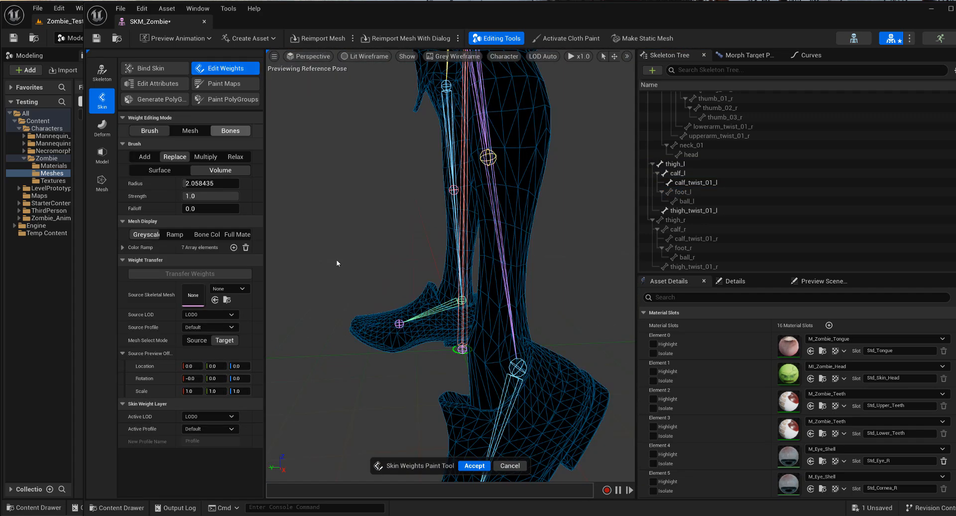
left_click(189, 130)
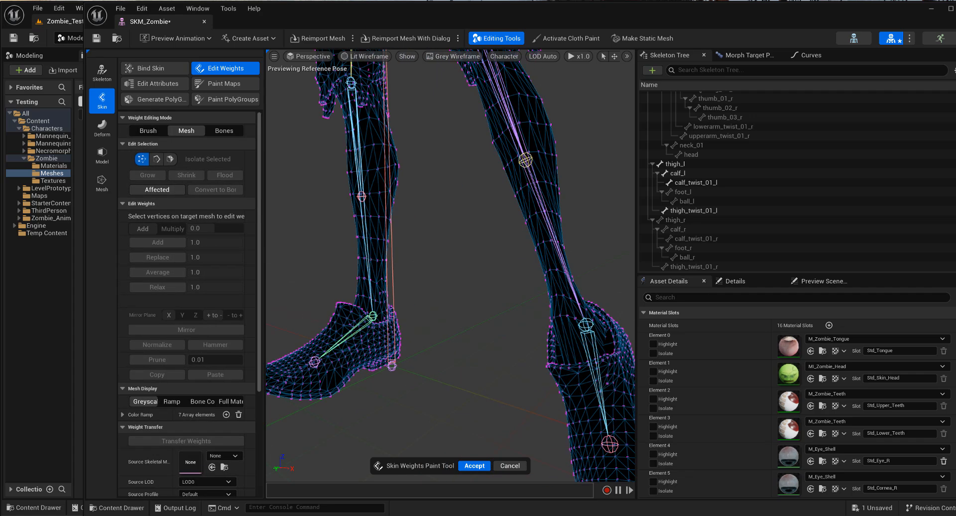
left_click_drag(536, 288, 620, 362)
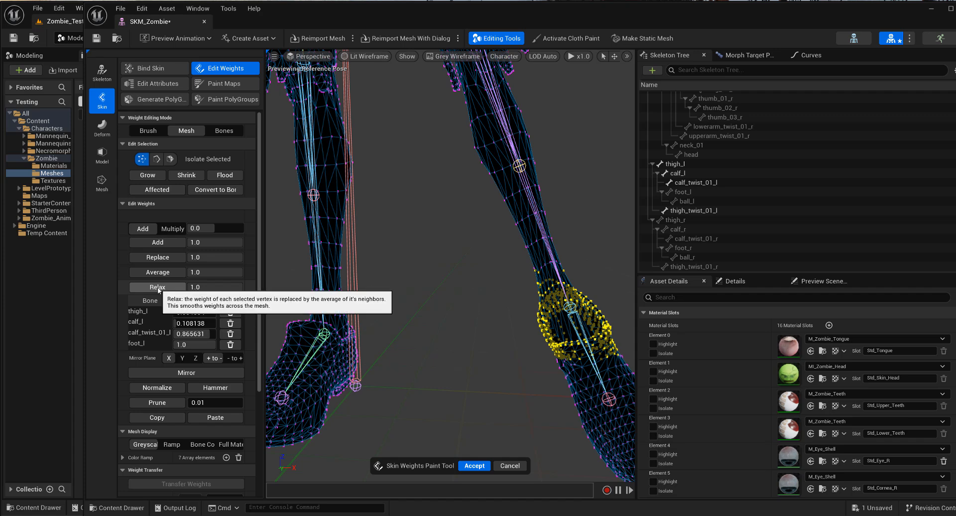
left_click(687, 174)
left_click(688, 192)
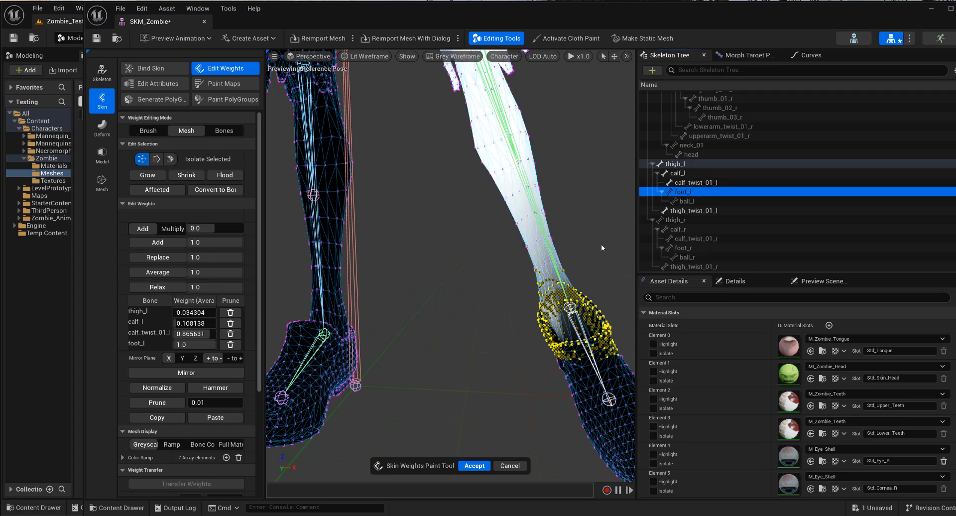
left_click_drag(602, 244, 503, 239, "alt")
left_click_drag(363, 328, 341, 327, "alt")
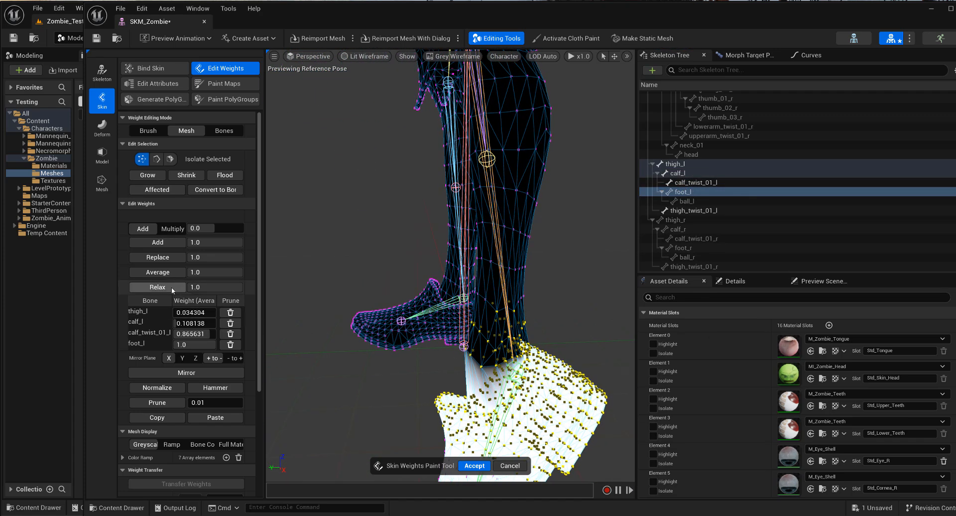
left_click(157, 287)
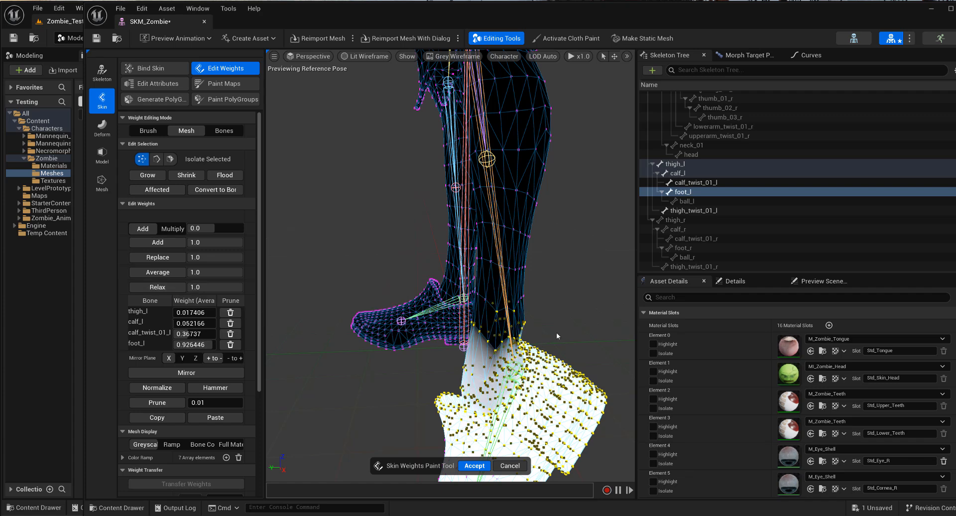
mouse_move(565, 330)
left_mouse_down("alt")
mouse_move(607, 318)
mouse_move(572, 318)
left_mouse_up("alt")
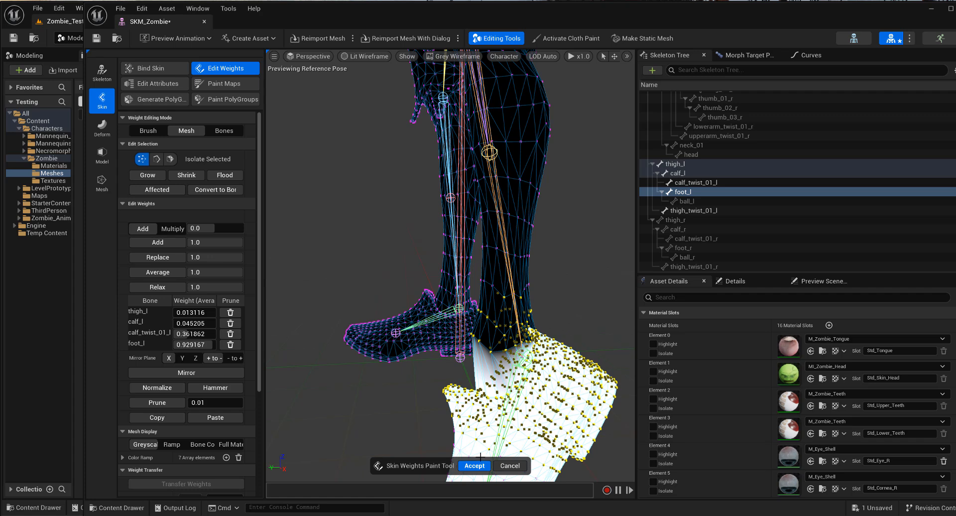
Smooth the foot_l weights around the left ankle with the Relax Volume brush at radius about 12.8, strength 1.0 and falloff 1.0.
left_click(153, 132)
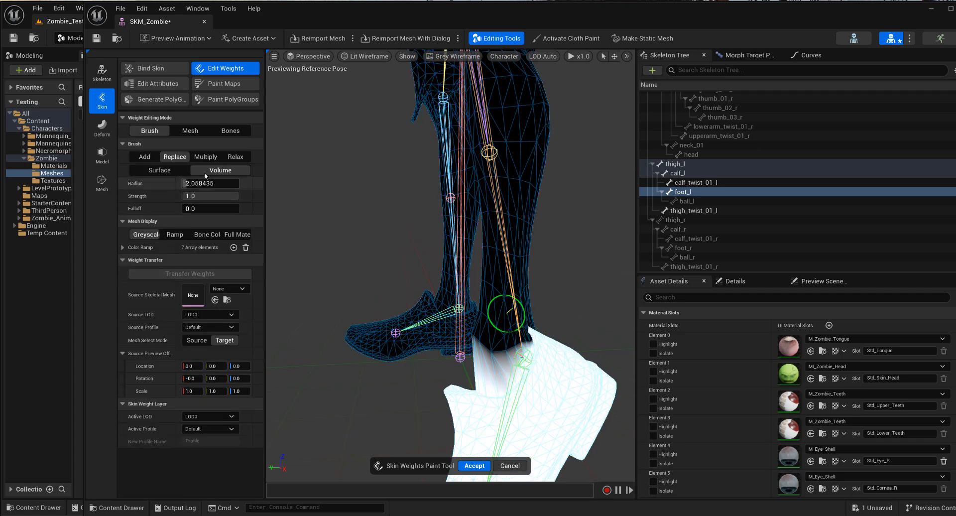
left_click(221, 170)
left_click(235, 156)
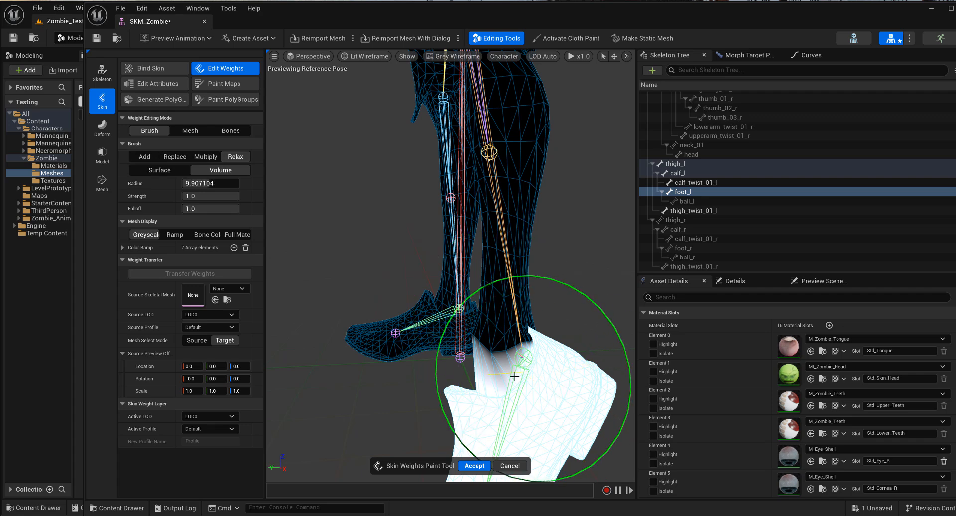
mouse_move(506, 355)
left_mouse_down()
mouse_move(481, 342)
mouse_move(514, 348)
mouse_move(575, 304)
mouse_move(562, 308)
mouse_move(559, 298)
mouse_move(569, 313)
mouse_move(568, 300)
mouse_move(600, 304)
mouse_move(459, 273)
mouse_move(320, 299)
mouse_move(351, 298)
mouse_move(349, 282)
mouse_move(350, 304)
left_mouse_up()
key("b")
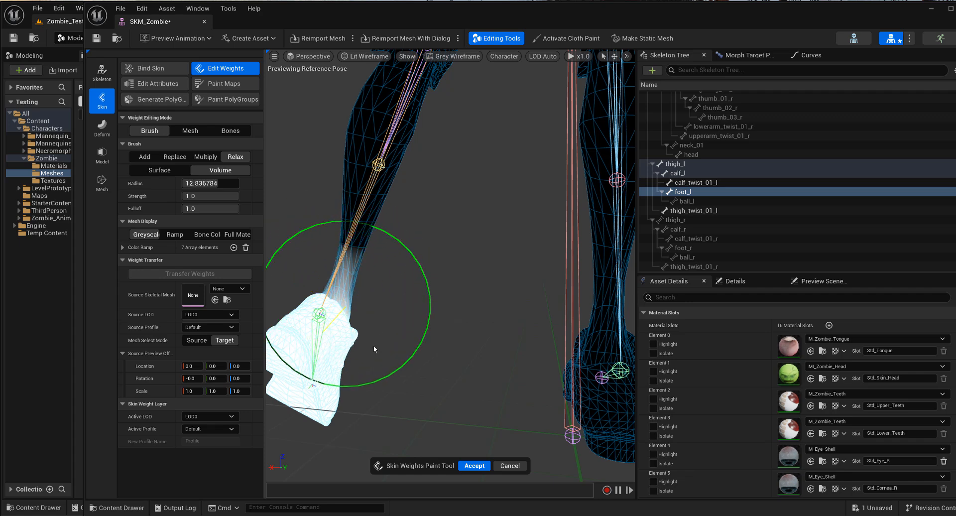
mouse_move(374, 346)
left_mouse_down("alt")
mouse_move(480, 322)
mouse_move(500, 291)
left_mouse_up("alt")
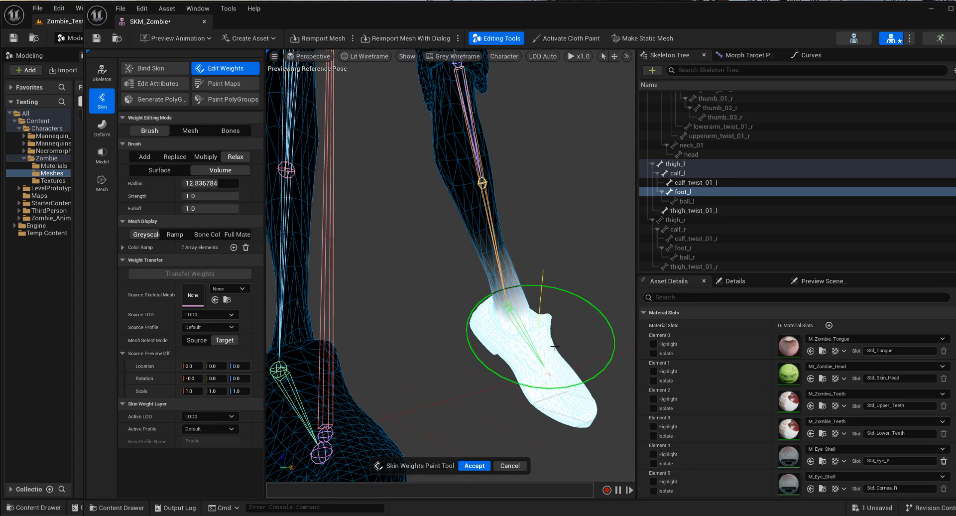
mouse_move(538, 332)
left_mouse_down("alt")
mouse_move(274, 304)
mouse_move(520, 314)
left_mouse_up("alt")
mouse_move(529, 326)
right_mouse_down("alt")
mouse_move(588, 319)
mouse_move(584, 277)
right_mouse_up("alt")
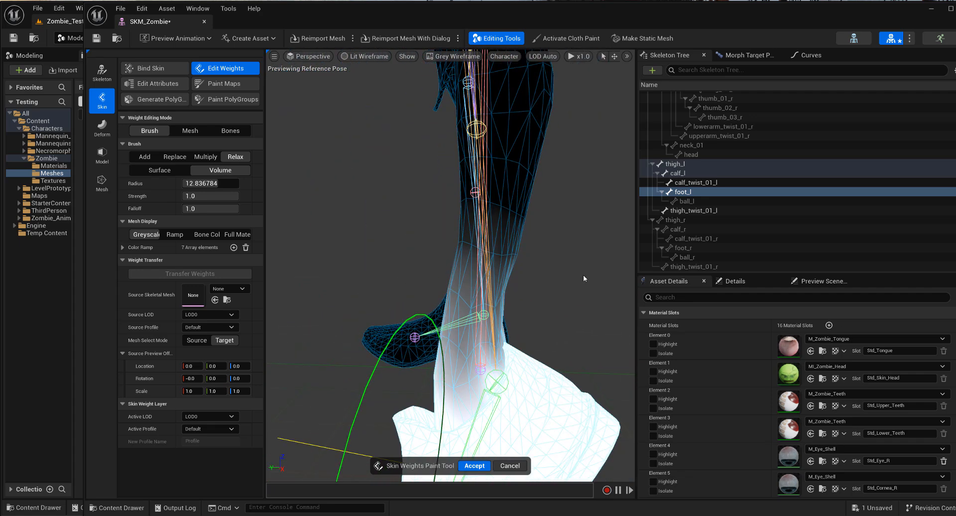
mouse_move(490, 294)
left_mouse_down()
mouse_move(498, 270)
mouse_move(496, 293)
mouse_move(497, 273)
mouse_move(502, 287)
left_mouse_up()
left_click_drag(532, 330, 478, 326, "alt")
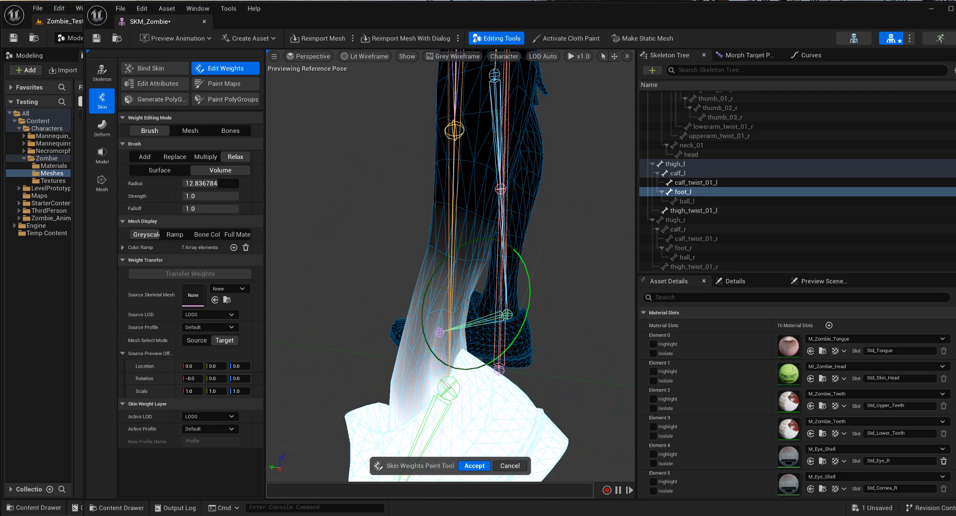
left_click_drag(466, 303, 515, 304, "alt")
Reduce the Relax brush radius to about 3.9, touch up the foot_l weights at the left ankle, and accept.
key("b")
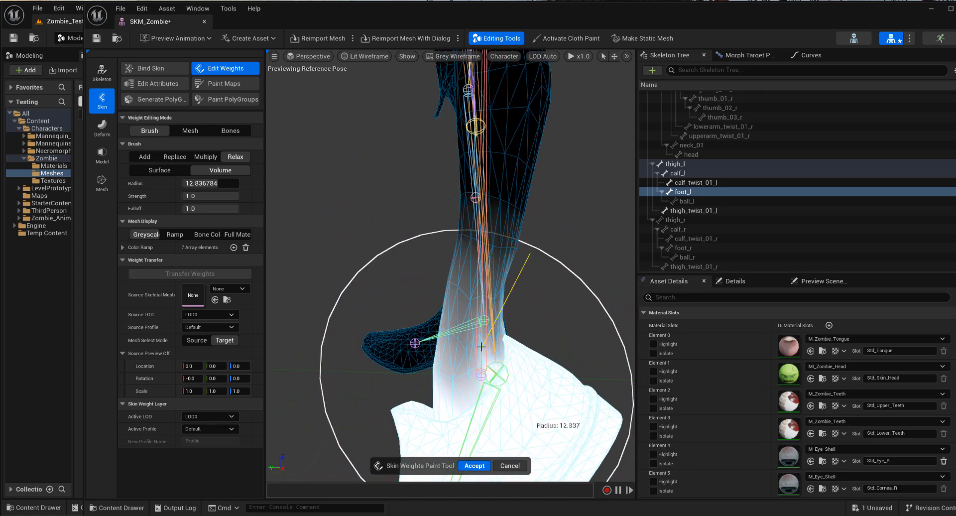
left_click(490, 367)
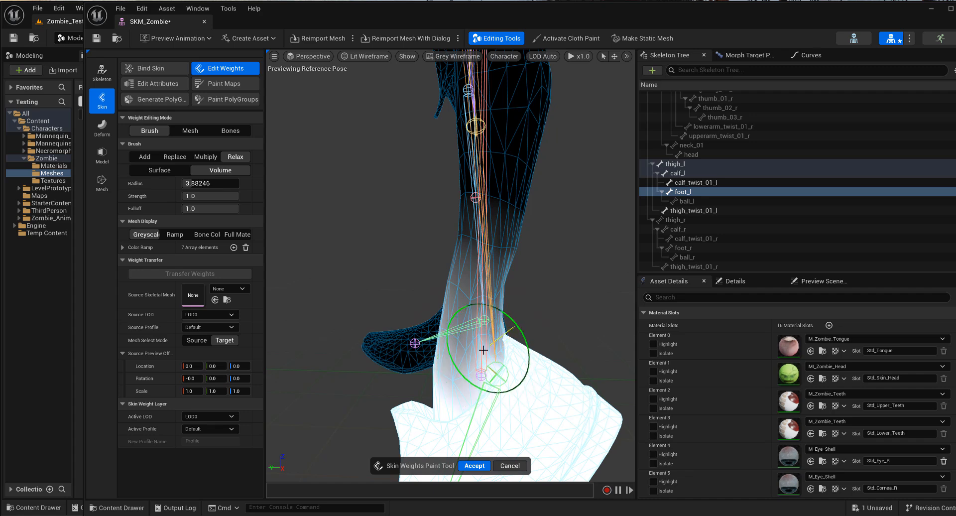
mouse_move(507, 371)
left_mouse_down("alt")
mouse_move(548, 386)
mouse_move(538, 376)
mouse_move(563, 353)
mouse_move(489, 429)
left_mouse_up("alt")
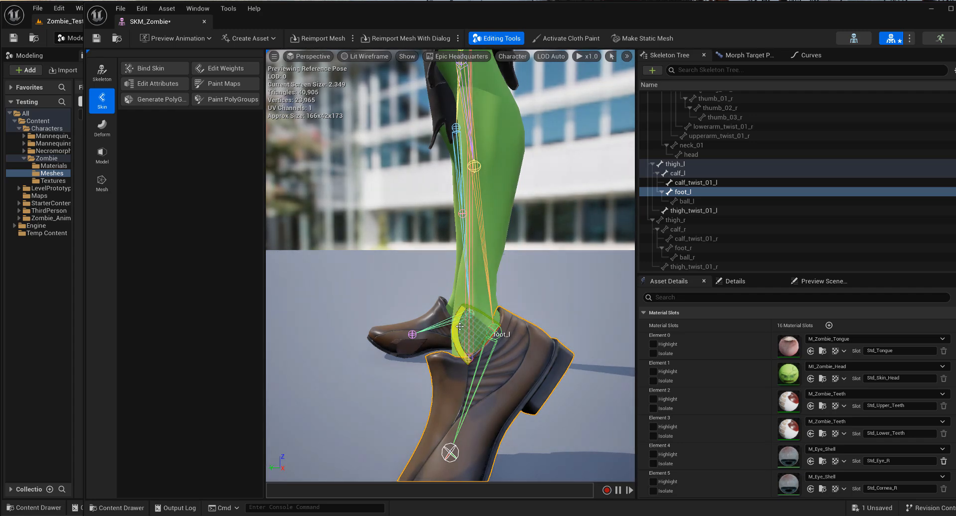
Rotate the foot_l bone slightly to test how the left ankle bends.
left_click_drag(460, 326, 447, 305)
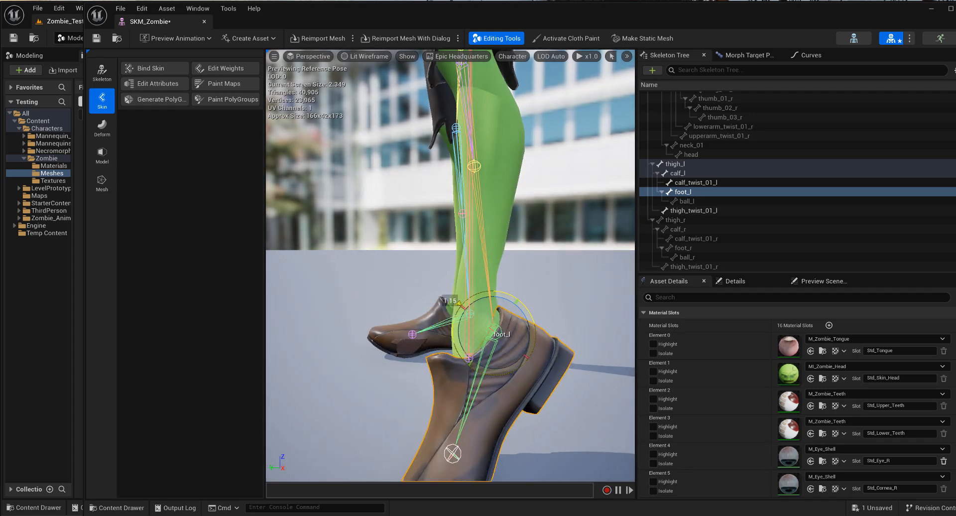
left_click(505, 237)
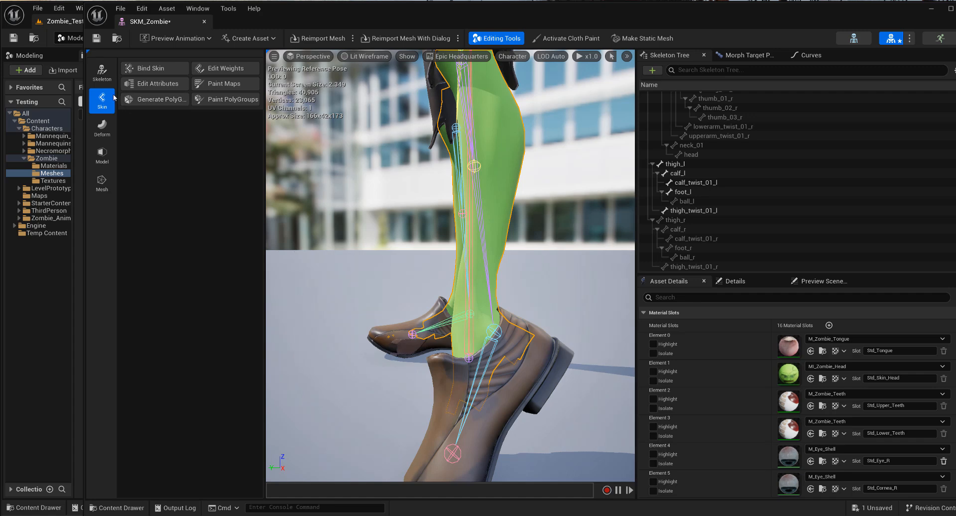
Smooth the calf_twist_01_l weights on the lower left calf with the Relax Volume brush at strength 1.0 and falloff 1.0, and accept.
left_click(224, 70)
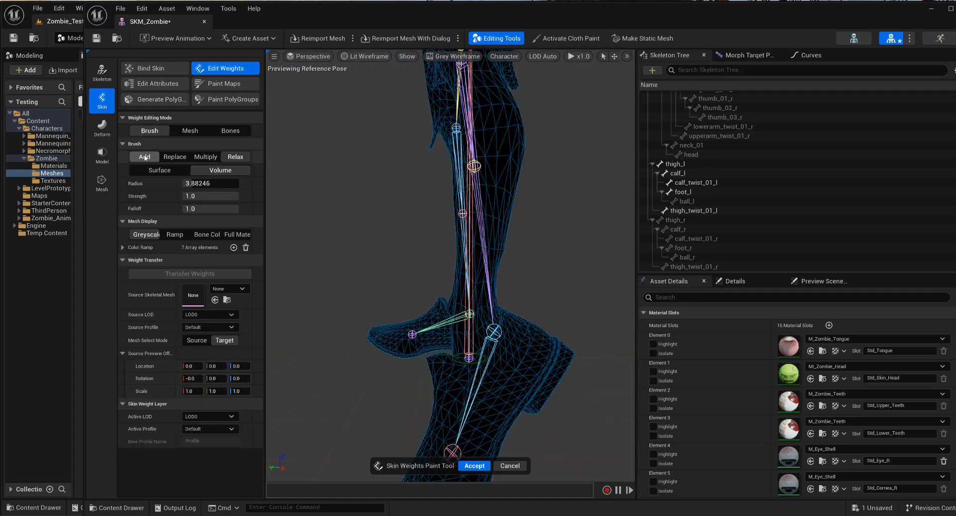
left_click(693, 182)
mouse_move(486, 313)
left_mouse_down("alt")
mouse_move(473, 299)
mouse_move(396, 278)
mouse_move(408, 290)
mouse_move(513, 294)
mouse_move(421, 303)
mouse_move(438, 305)
left_mouse_up("alt")
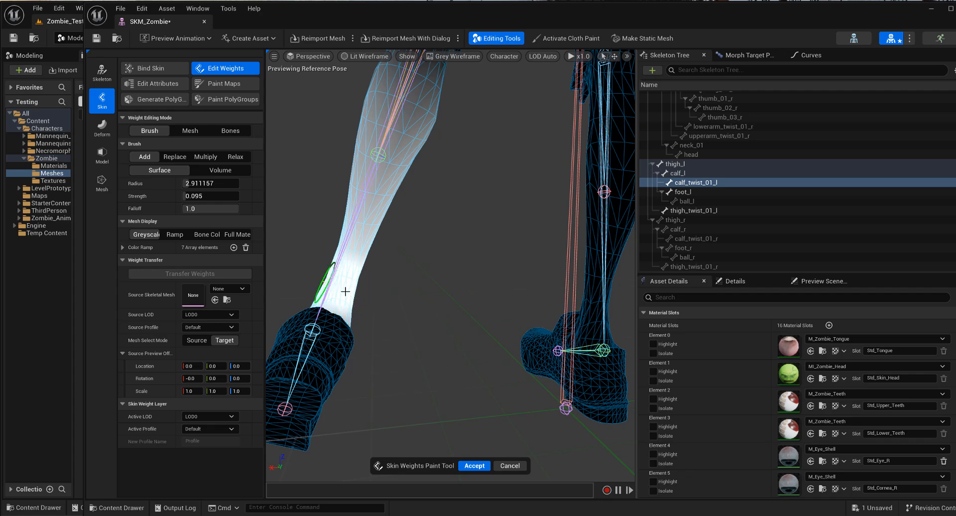
left_click_drag(345, 291, 413, 307, "alt")
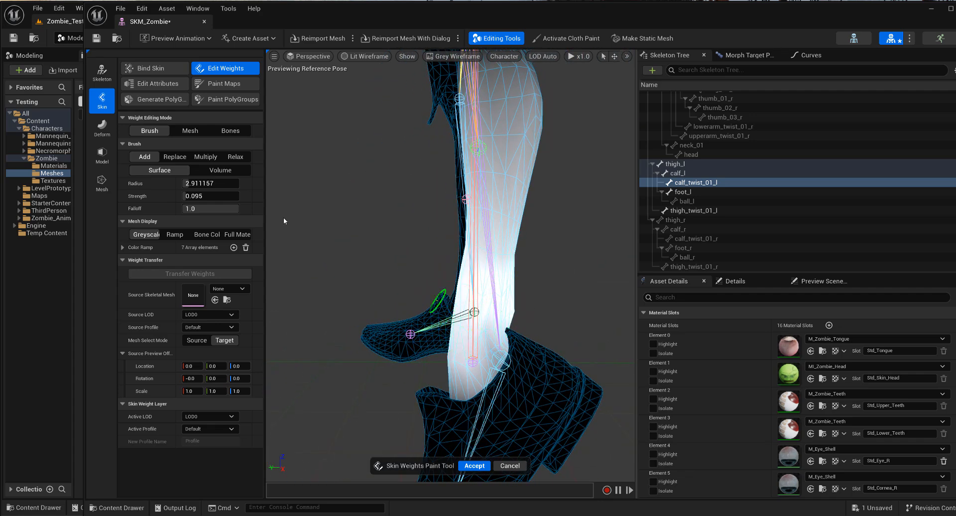
left_click(175, 157)
left_click(232, 161)
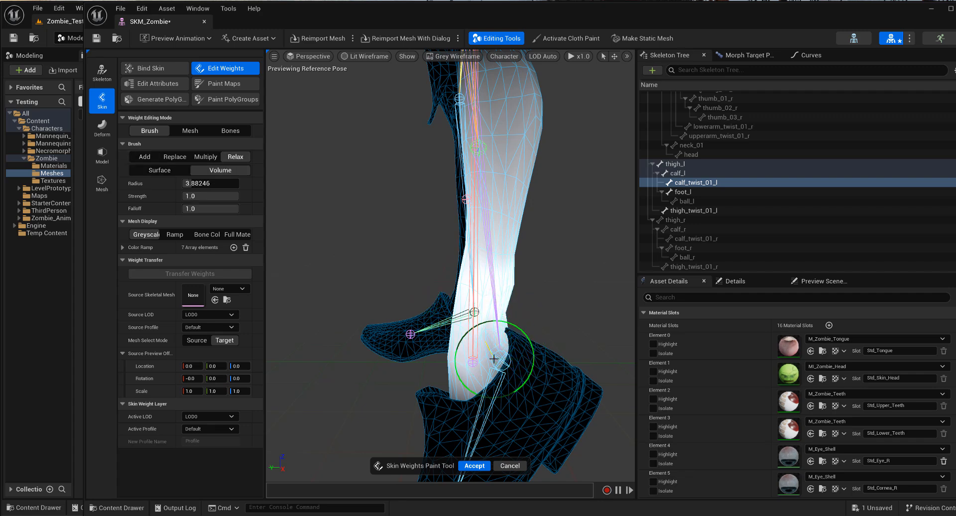
mouse_move(502, 309)
left_mouse_down()
mouse_move(530, 357)
mouse_move(494, 324)
mouse_move(537, 303)
mouse_move(551, 279)
mouse_move(472, 295)
left_mouse_up()
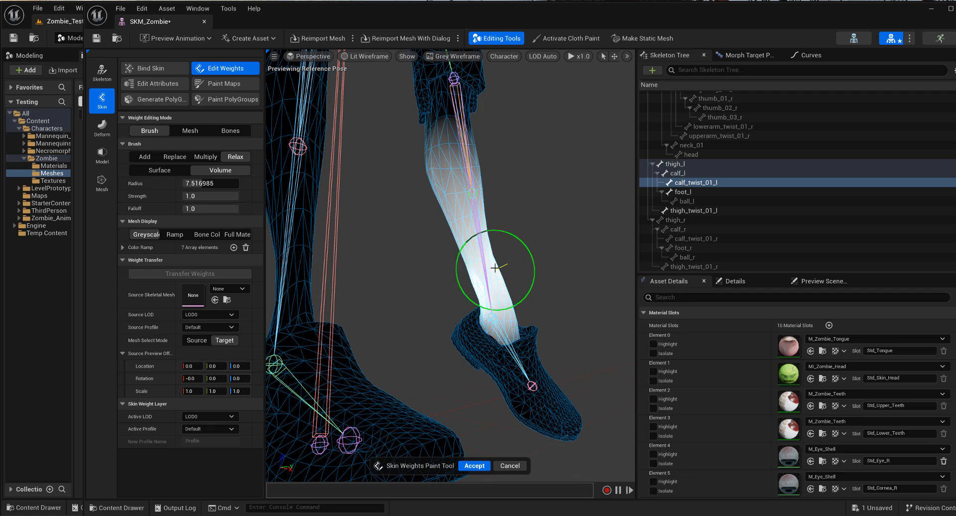
left_click_drag(526, 314, 553, 403, "alt")
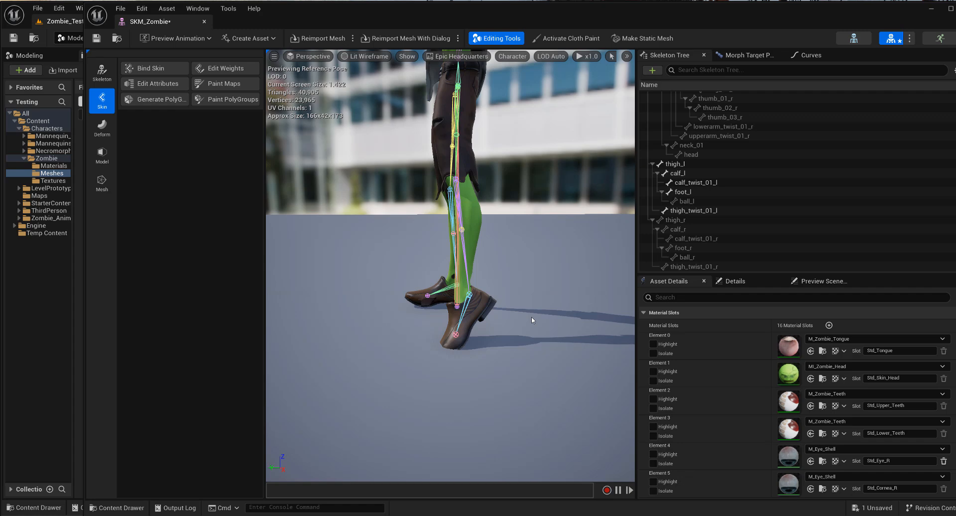
Reset the foot_l bone's transform to return the left foot to its reference pose.
left_click_drag(534, 320, 618, 319, "alt")
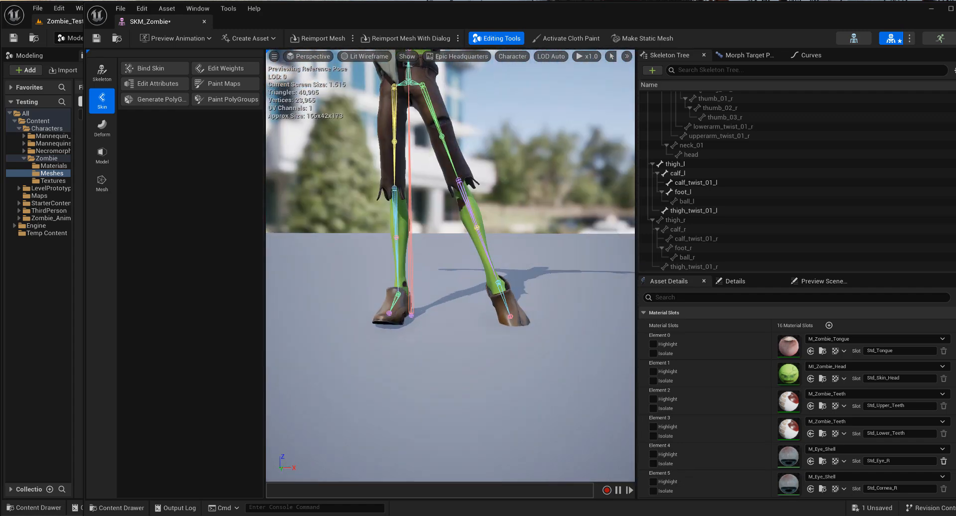
left_click_drag(503, 276, 503, 277, "alt")
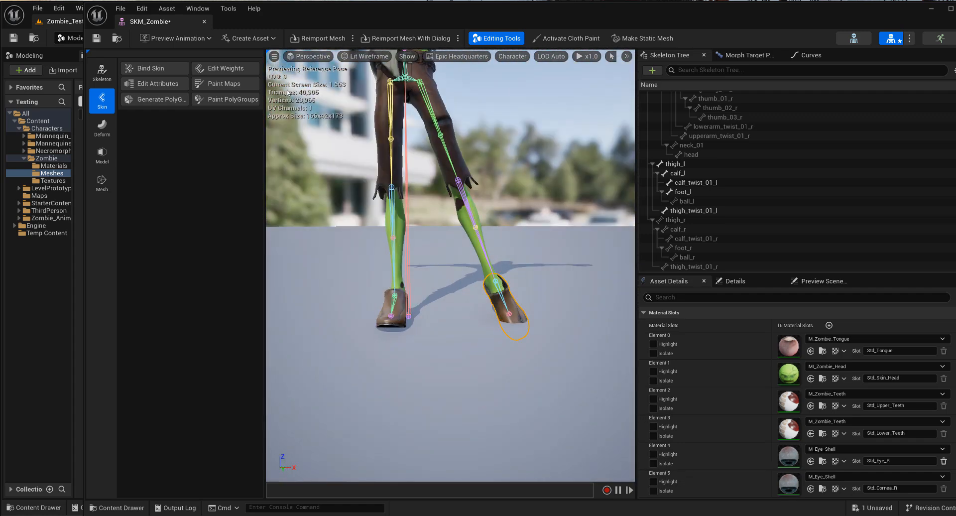
left_click(682, 191)
right_click(698, 193)
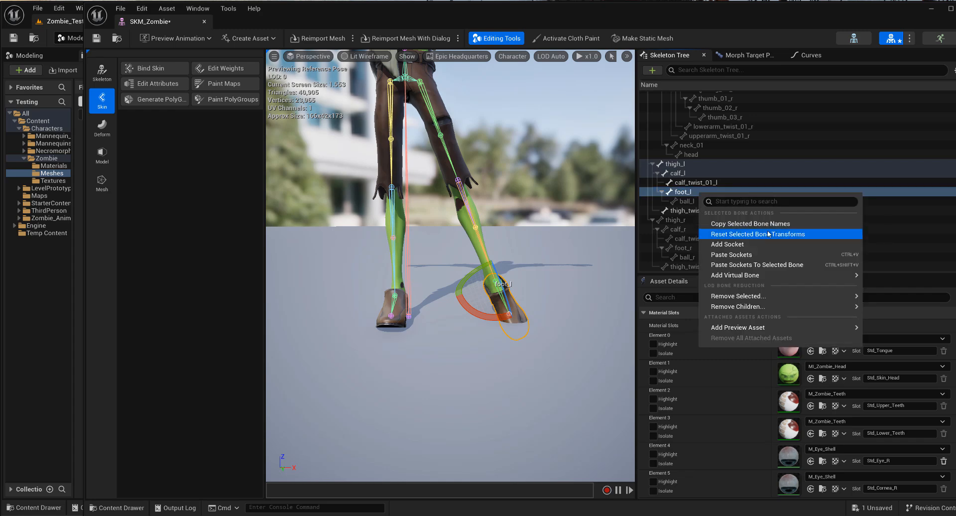
left_click(762, 234)
left_click_drag(493, 343, 500, 361, "alt")
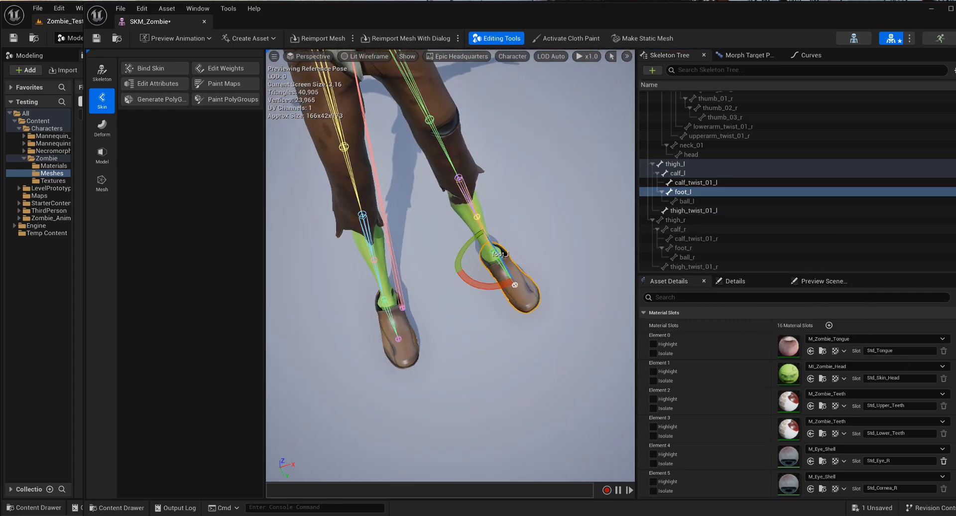
key("Escape")
Paint the front of the left shoe with ball_l weights using the Replace Volume brush at radius about 2.06, strength 1.0 and falloff 0.0.
left_click(236, 70)
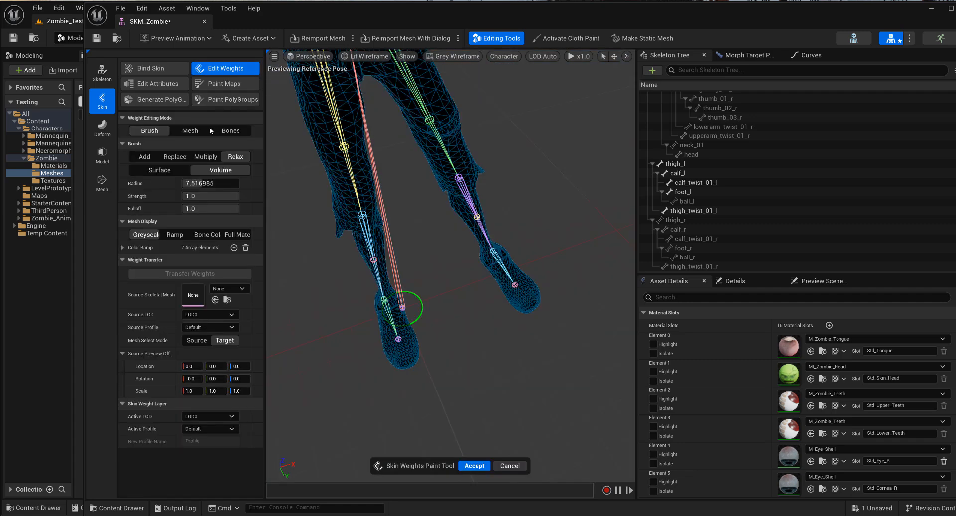
left_click(690, 201)
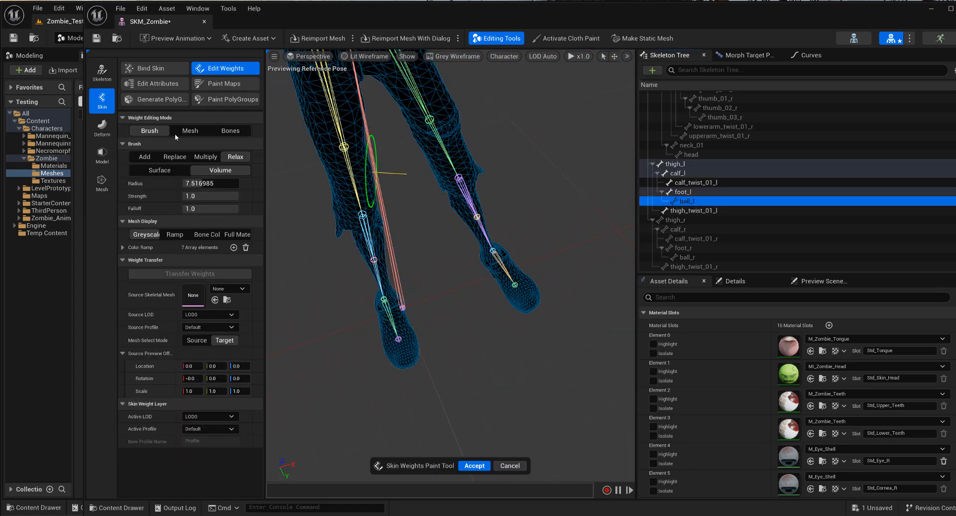
left_click(176, 158)
key("w")
right_click_drag(536, 320, 536, 319)
scroll(498, 327, "down", 4)
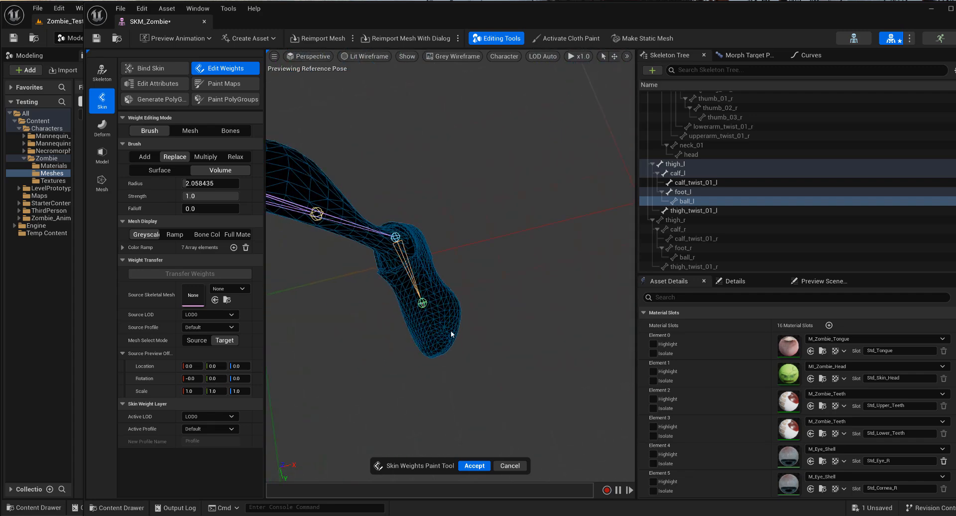
left_click_drag(448, 330, 447, 330, "alt")
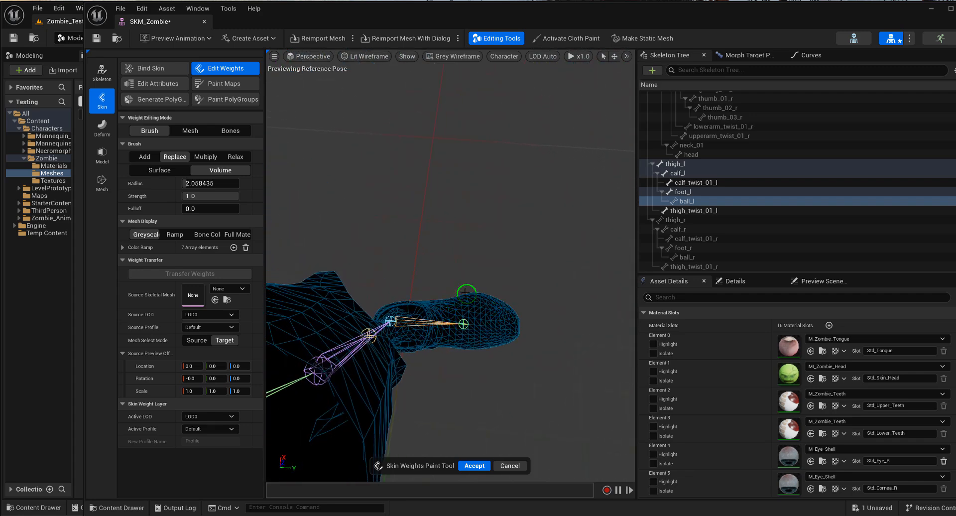
left_click_drag(466, 293, 475, 344)
key("ctrl+z")
mouse_move(473, 302)
left_mouse_down()
mouse_move(482, 333)
mouse_move(497, 330)
left_mouse_up()
key("ctrl+z")
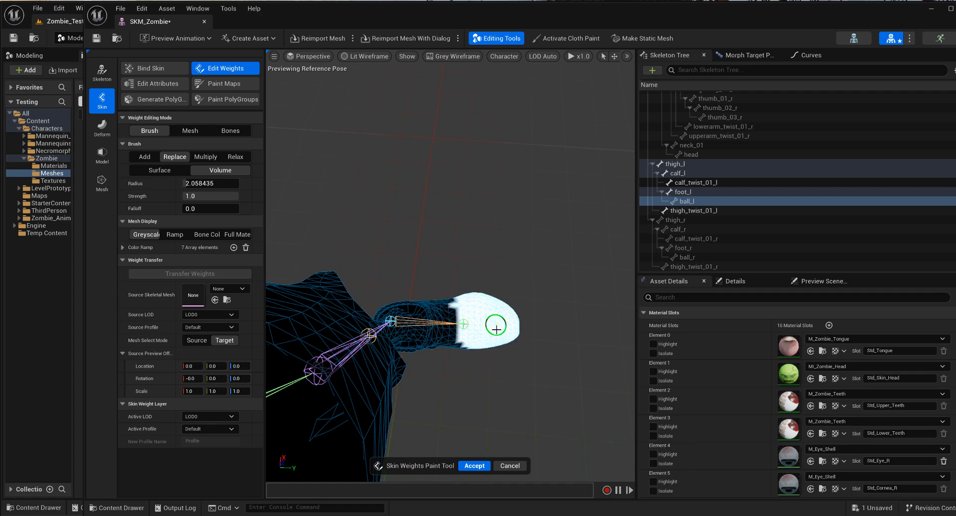
Clean up the ball_l weight edge around the left shoe's sides and sole with the Replace Surface brush at radius about 2.06.
left_click_drag(506, 362, 498, 309, "alt")
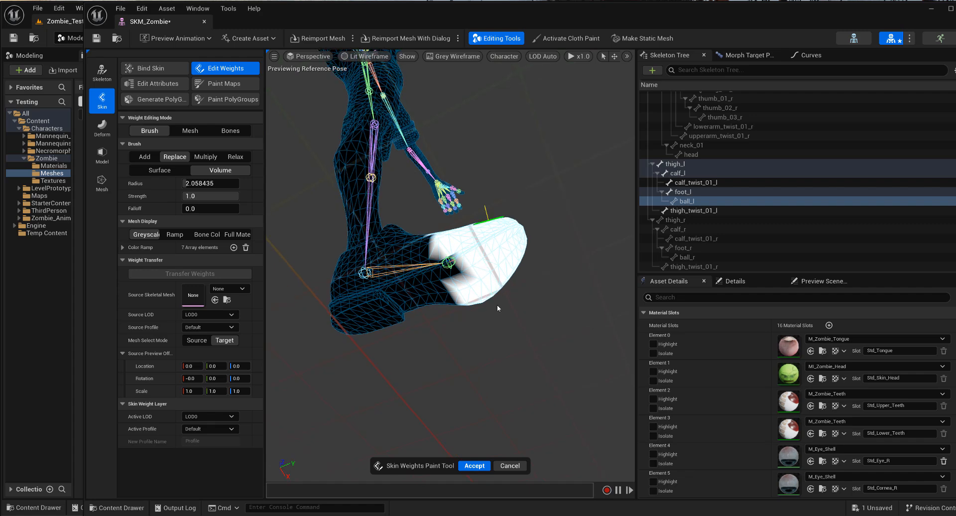
left_click(160, 170)
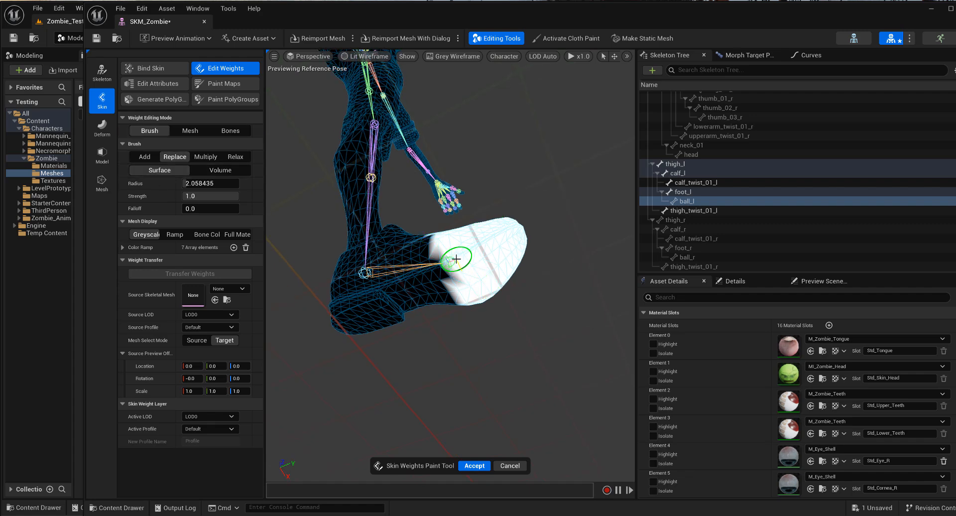
left_click_drag(477, 272, 436, 294, "alt")
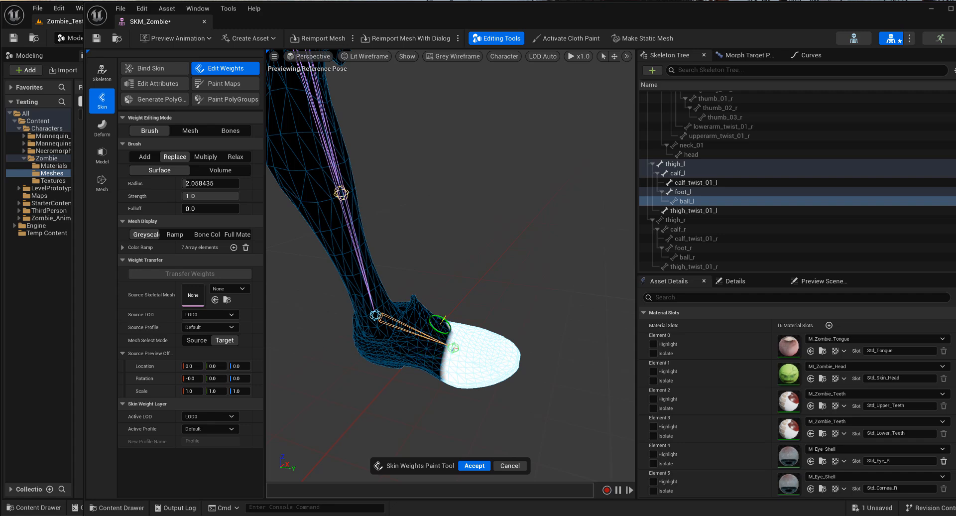
left_click_drag(445, 322, 452, 304, "alt")
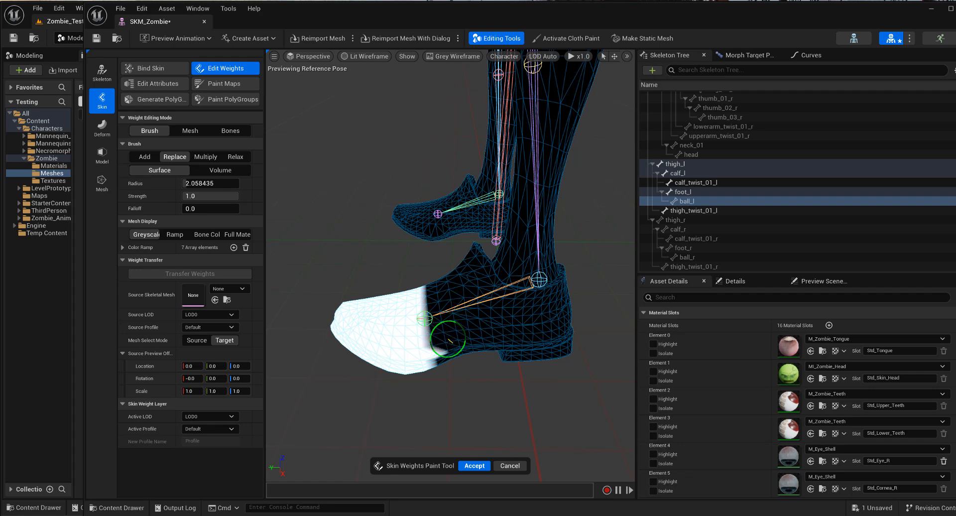
mouse_move(472, 358)
left_mouse_down("alt")
mouse_move(506, 352)
mouse_move(467, 358)
mouse_move(471, 341)
left_mouse_up("alt")
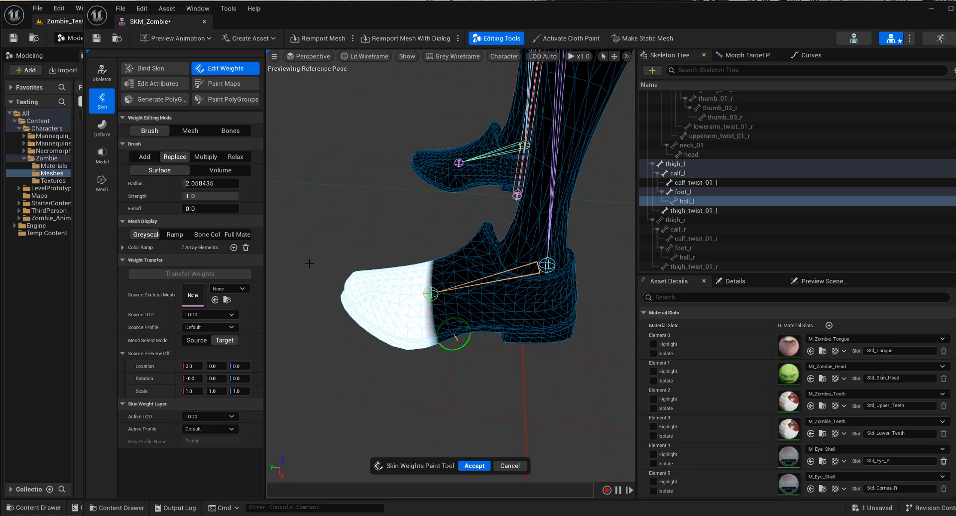
Smooth the ball_l weight transition on the left shoe with the Relax Volume brush at radius about 7.52, strength 1.0 and falloff 1.0, and accept.
left_click(236, 156)
left_click(220, 170)
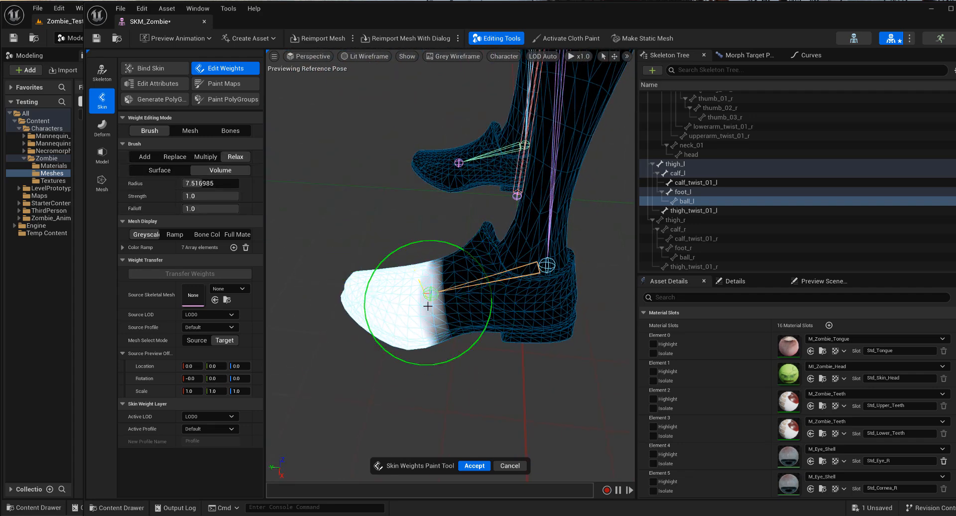
mouse_move(430, 282)
left_mouse_down()
mouse_move(422, 340)
mouse_move(441, 288)
left_mouse_up()
mouse_move(439, 342)
left_mouse_down("alt")
mouse_move(437, 324)
mouse_move(443, 363)
mouse_move(420, 334)
mouse_move(450, 346)
left_mouse_up("alt")
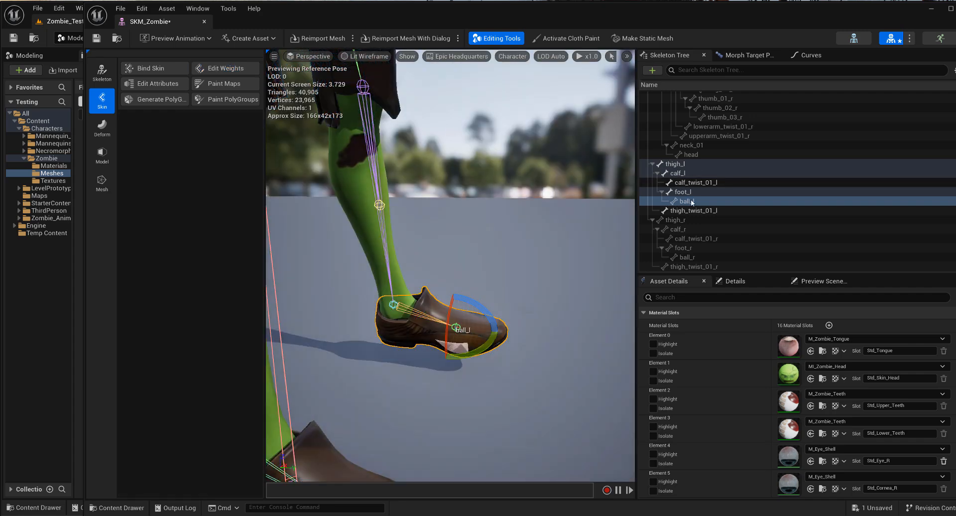
Rotate the ball_l bone upward to test how the left shoe's toe bends.
left_click(689, 202)
left_click_drag(491, 313, 468, 281)
mouse_move(574, 370)
left_mouse_down("alt")
mouse_move(518, 374)
mouse_move(578, 349)
mouse_move(574, 370)
left_mouse_up("alt")
Reset the transforms of all left leg bones from thigh_l to thigh_twist_01_l.
left_click(693, 173, "shift")
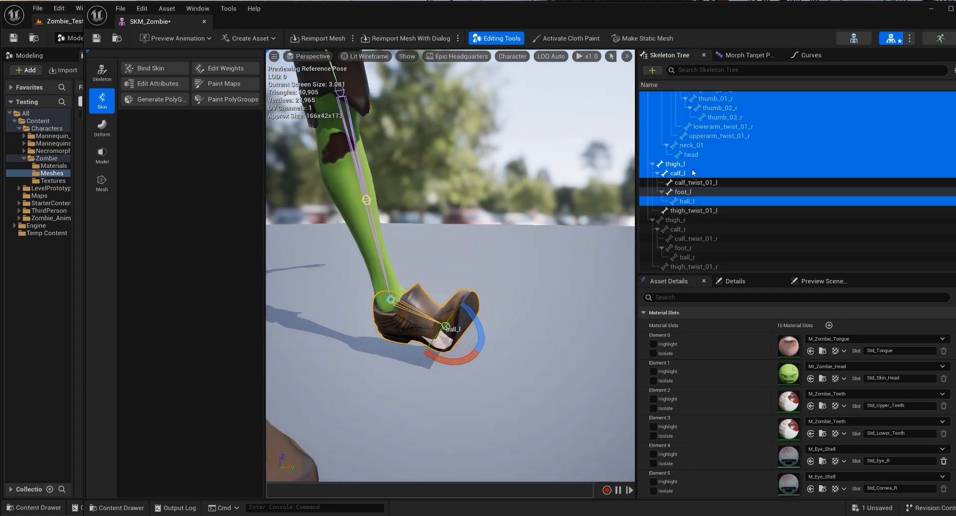
left_click(689, 163)
left_click(697, 210, "shift")
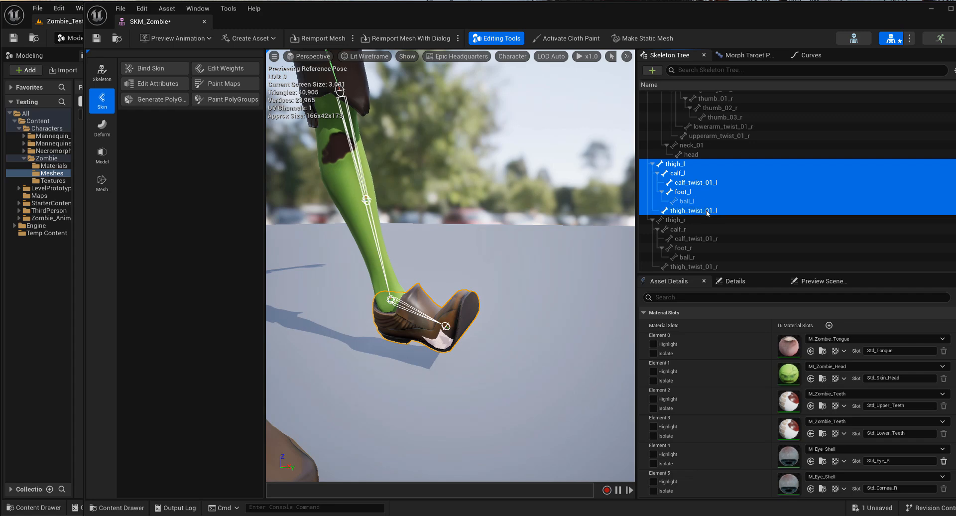
right_click(708, 212)
left_click(771, 242)
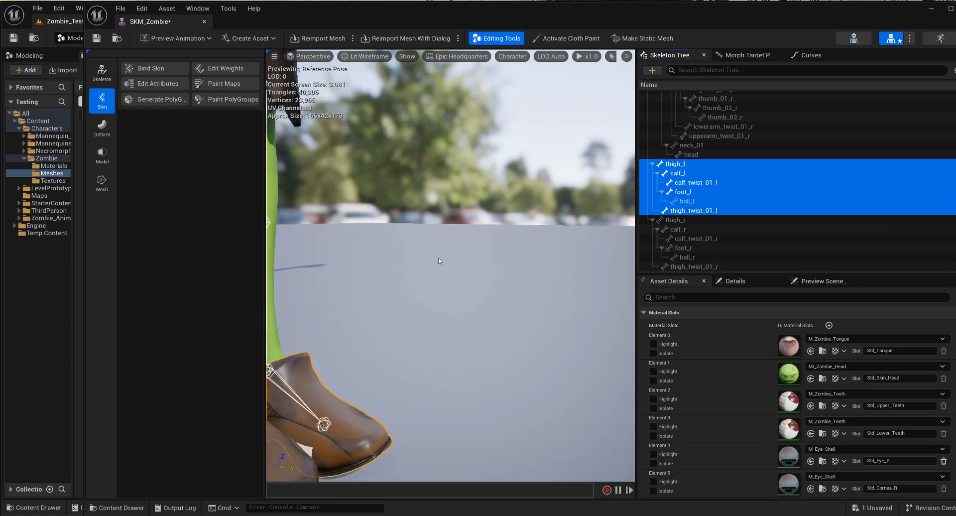
Rotate the thigh_l bone outward to swing the left leg away from the right one.
right_click_drag(446, 274, 619, 263, "alt")
left_click_drag(444, 215, 360, 225, "alt")
left_click_drag(351, 170, 342, 196)
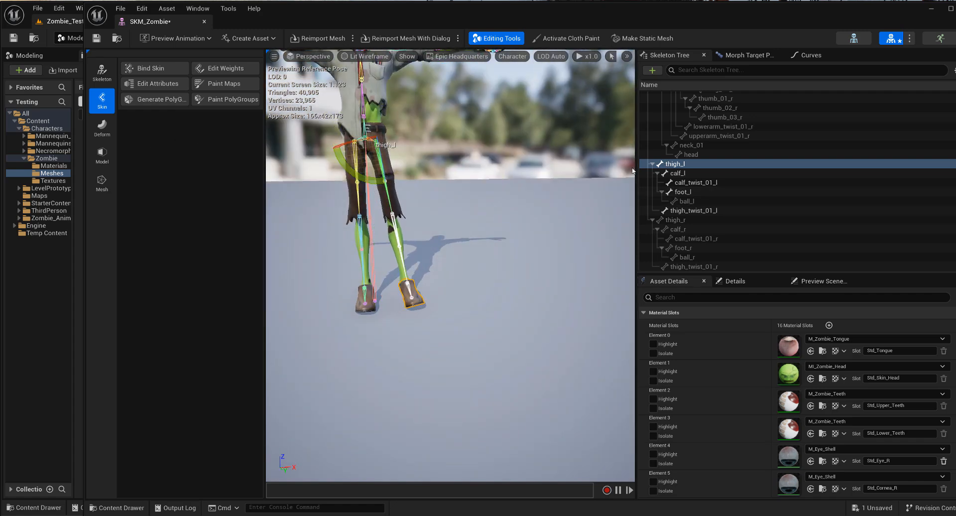
Save the mesh and mirror the skin weights of all trouser, leg and shoe vertices across the X plane from + to -.
left_click(209, 69)
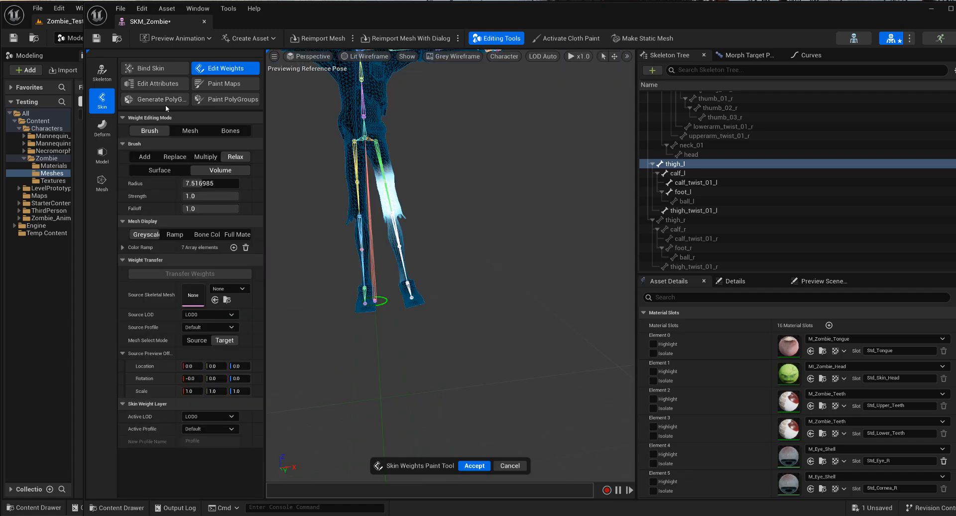
left_click(188, 132)
left_click_drag(486, 352, 299, 124)
right_click(690, 165)
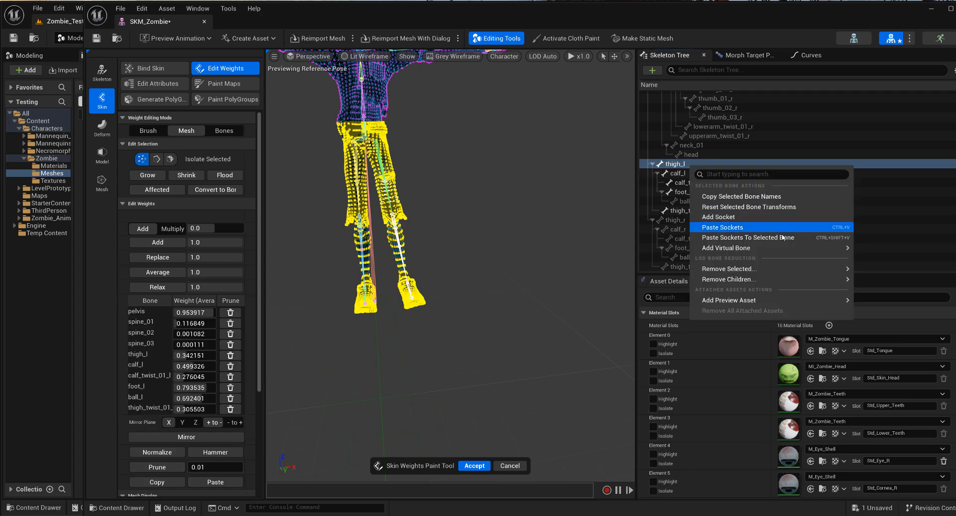
left_click(675, 167)
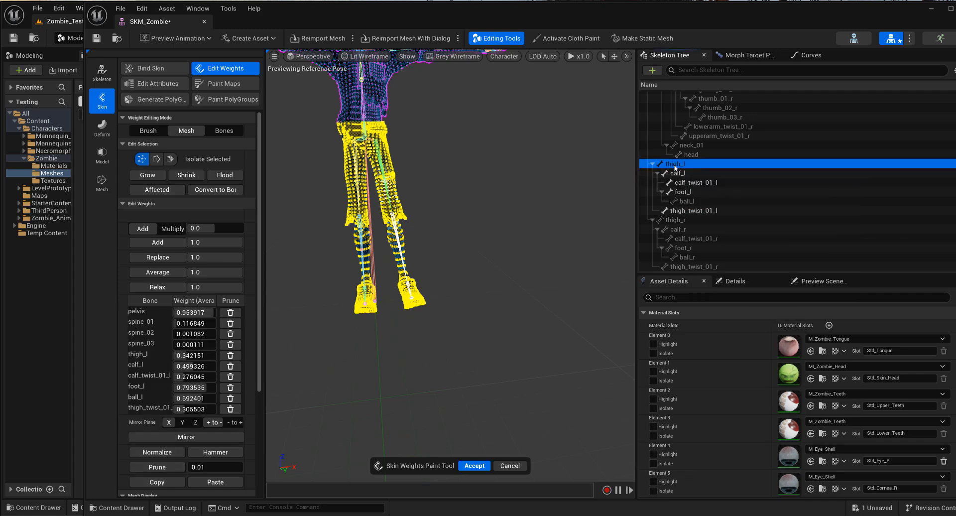
left_click(95, 39)
scroll(187, 441, "down", 1)
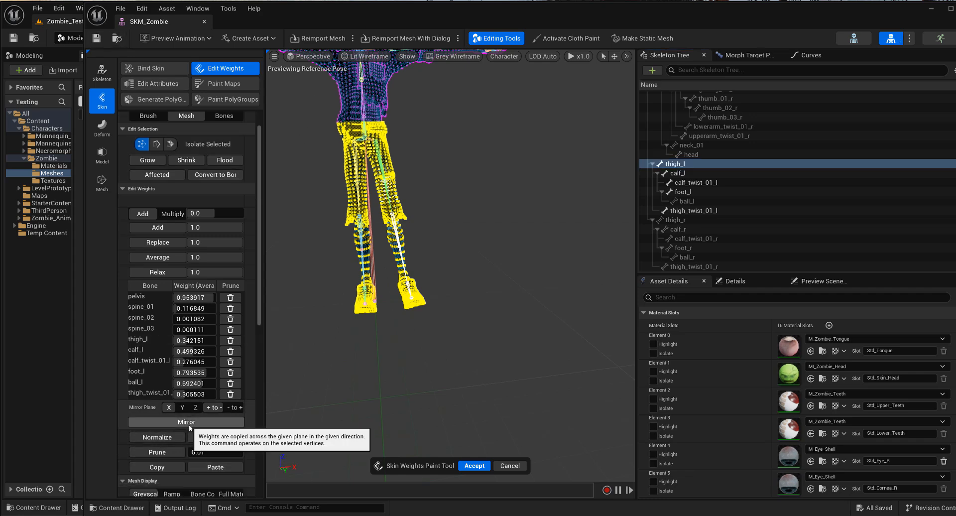
left_click(189, 425)
Check the mirrored weights of thigh_r and calf_twist_01_r, and accept the weight edits.
left_click(692, 222)
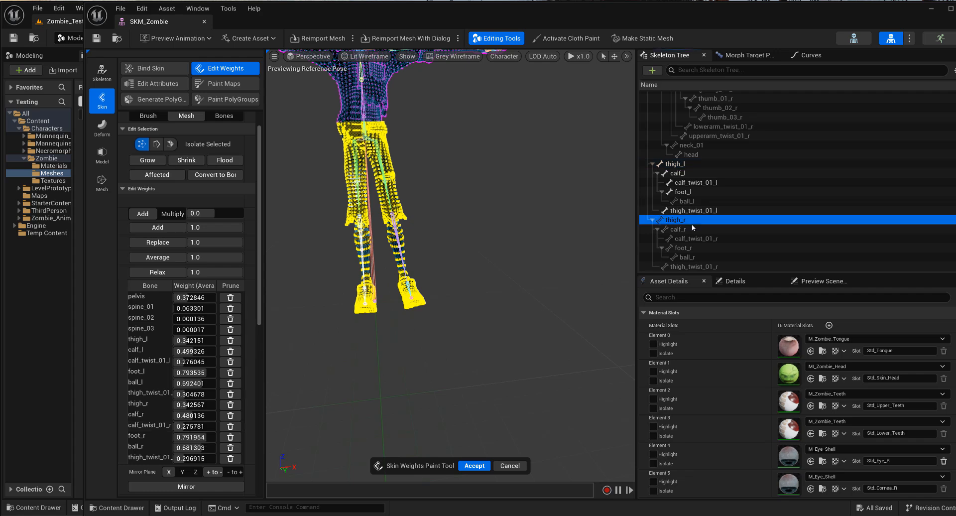
left_click(694, 238)
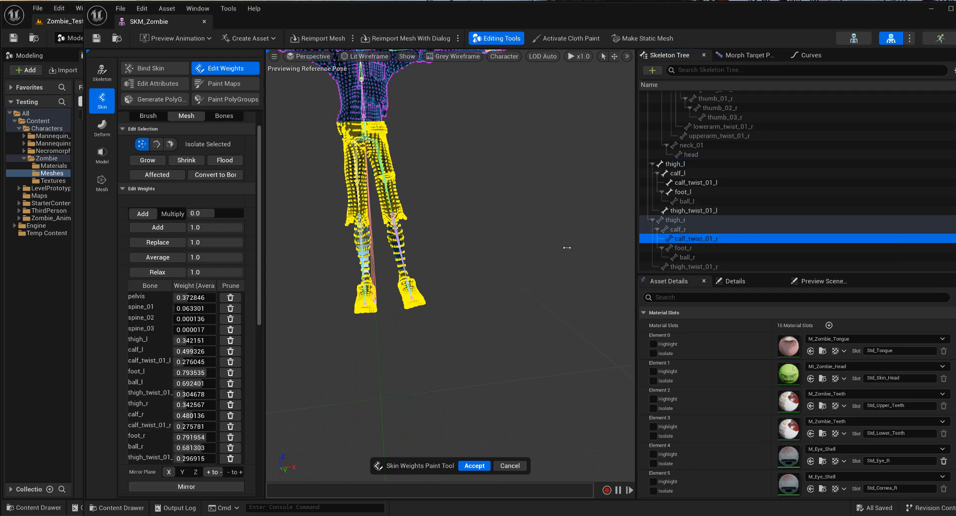
left_click(474, 465)
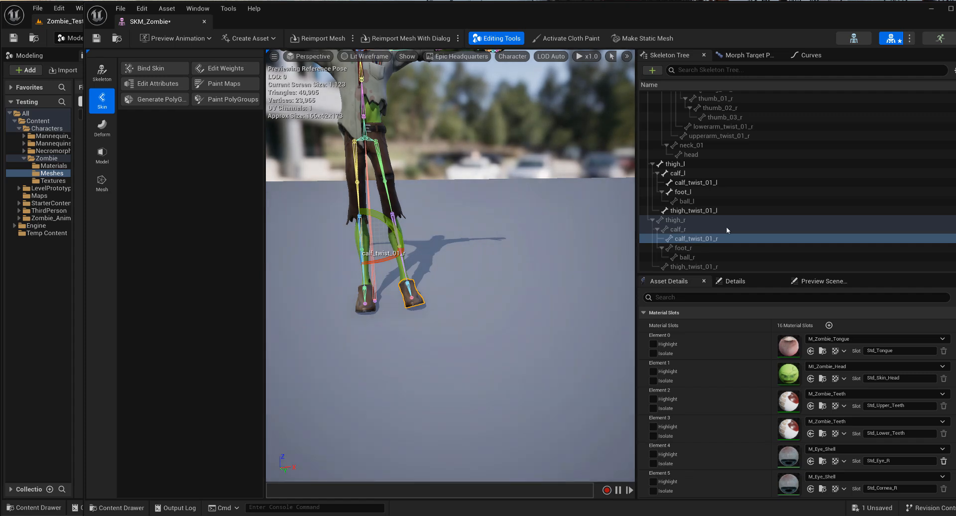
Rotate the thigh_r bone outward to test how the right leg follows the mirrored weights.
left_click(686, 220)
mouse_move(351, 180)
left_mouse_down()
mouse_move(321, 185)
mouse_move(366, 190)
left_mouse_up()
left_click(398, 206)
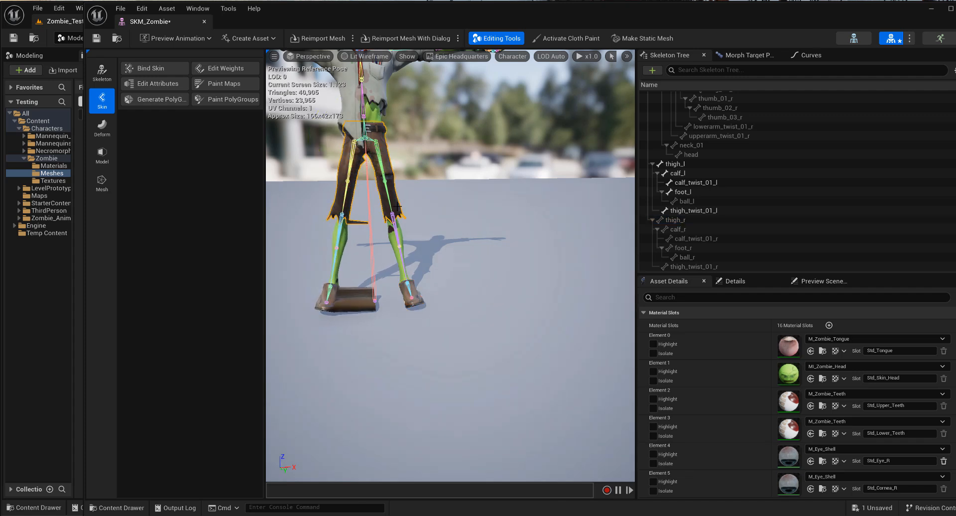
Repair the stray right trouser hem and shoe vertices between the legs with Hammer in mesh weight editing, and accept.
left_click(215, 69)
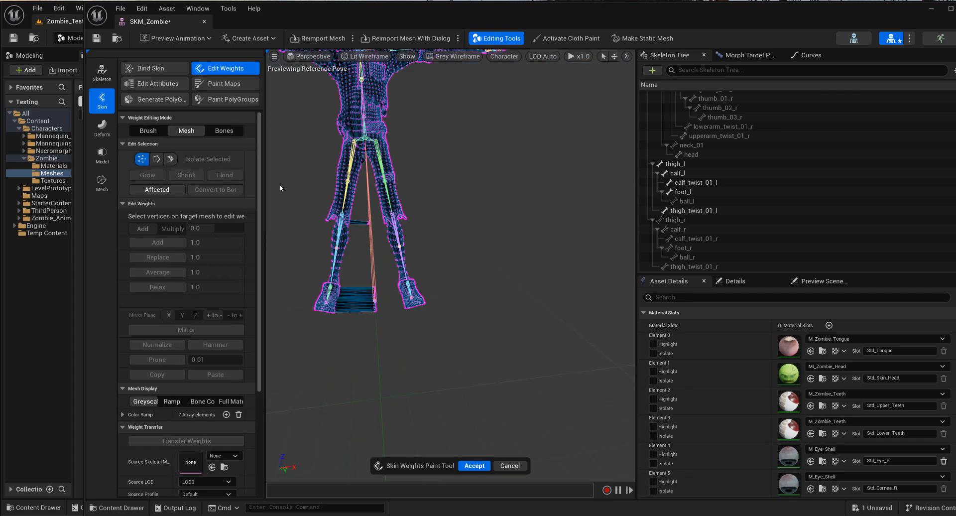
left_click_drag(470, 338, 282, 129)
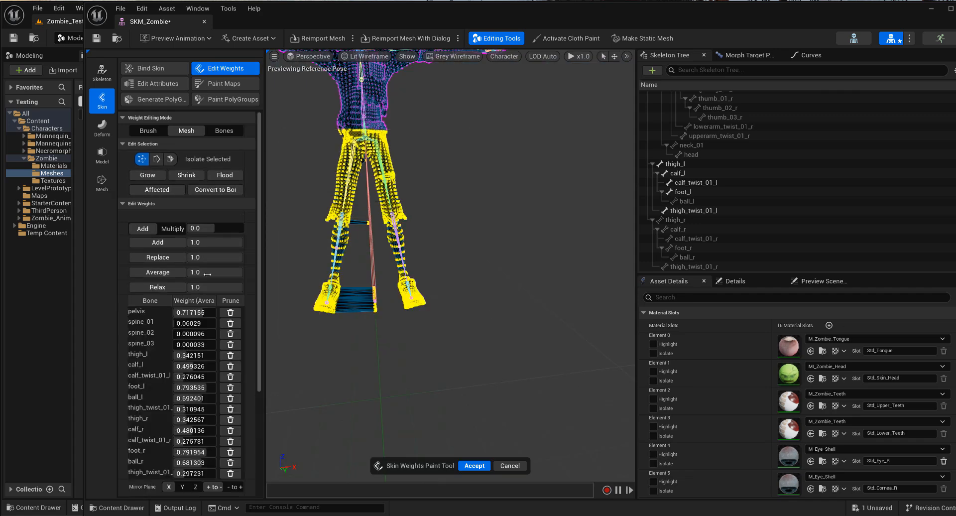
scroll(149, 467, "down", 3)
scroll(149, 467, "down", 1)
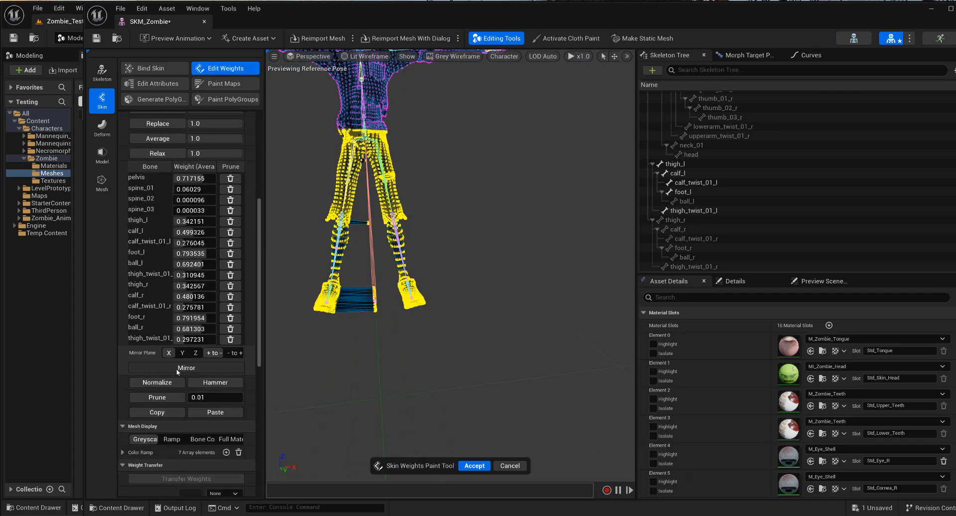
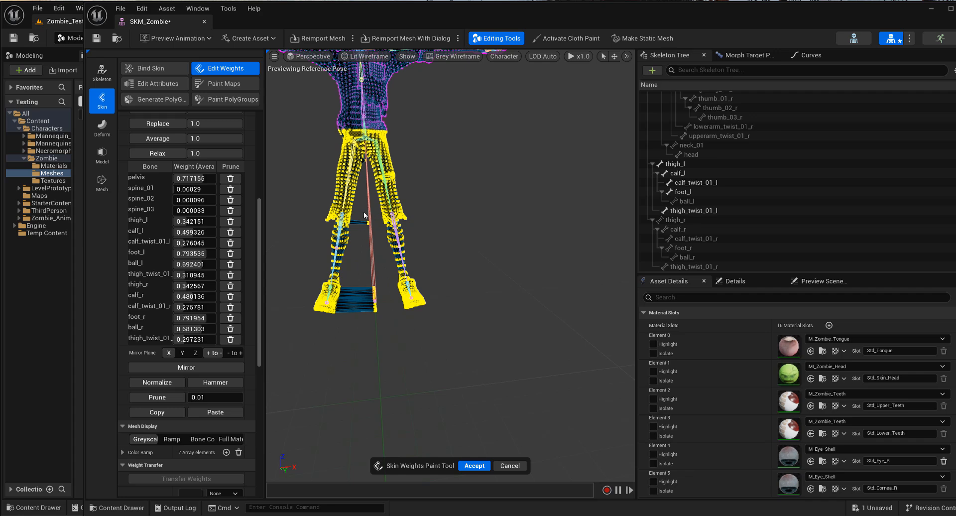
left_click_drag(363, 212, 377, 346)
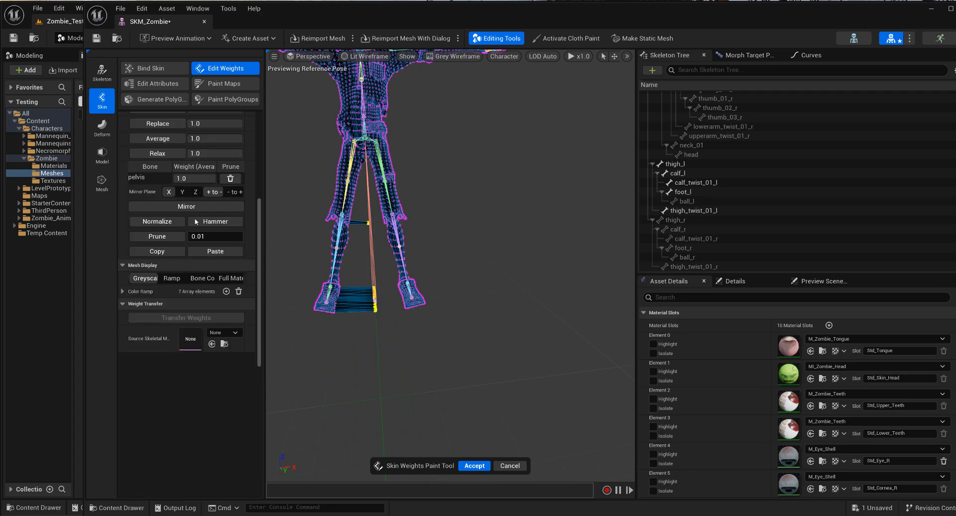
left_click(223, 223)
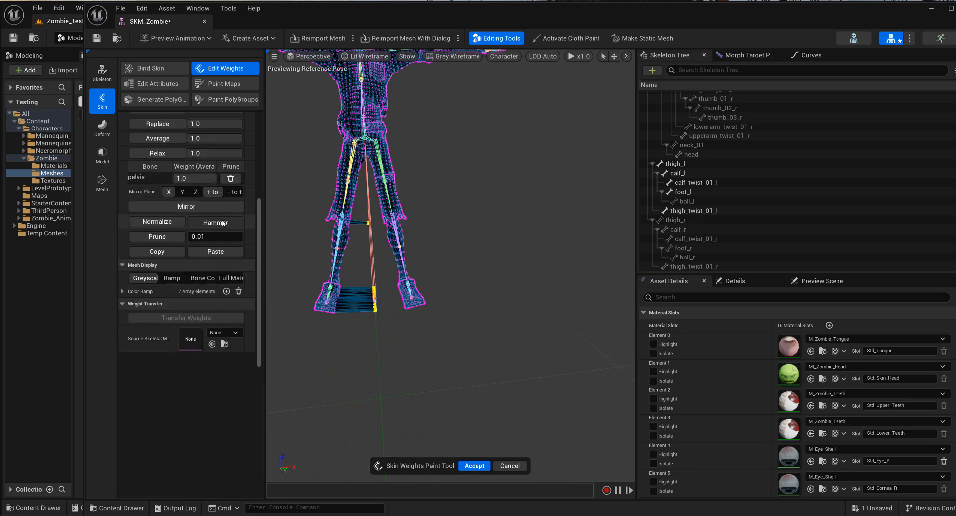
left_click(475, 466)
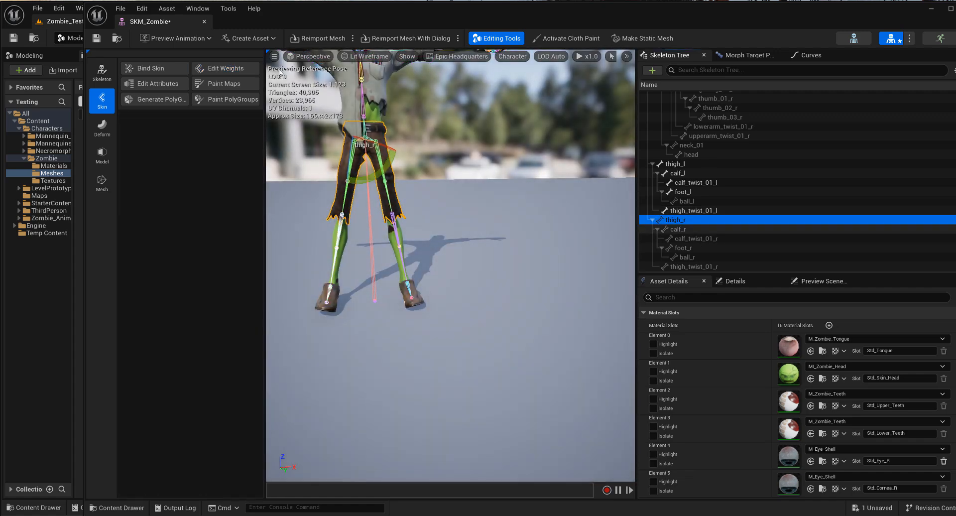
Examine the skin weights of thigh_r, foot_r and ball_r on the right leg, and close weight editing.
left_click(217, 70)
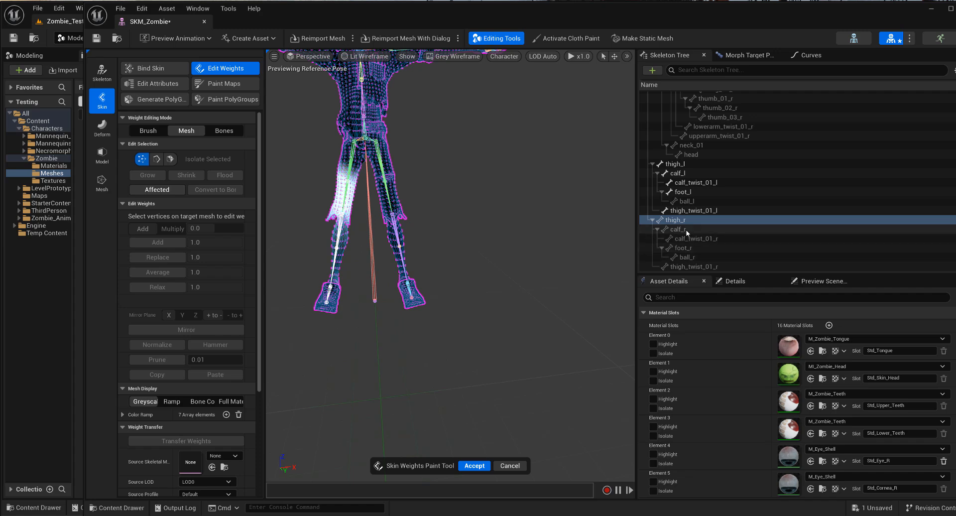
left_click(711, 249)
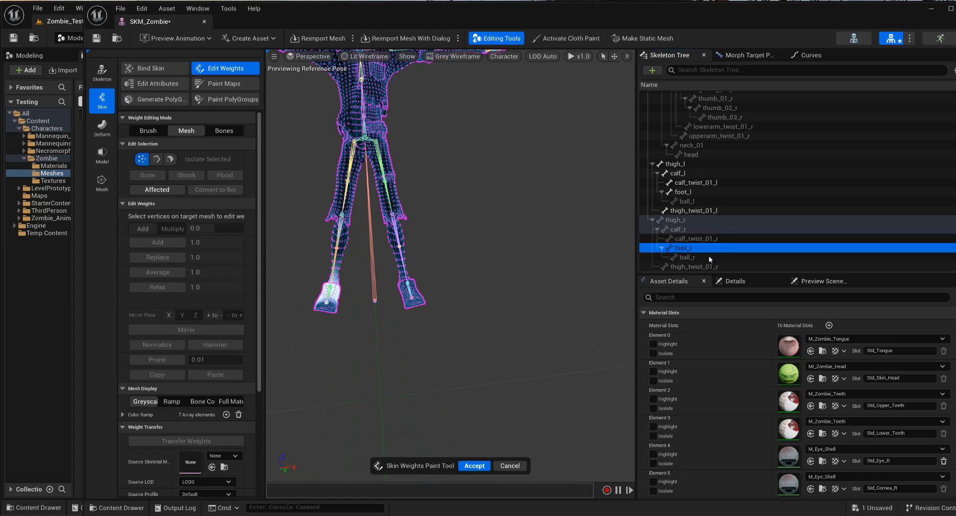
left_click(710, 258)
left_click(474, 465)
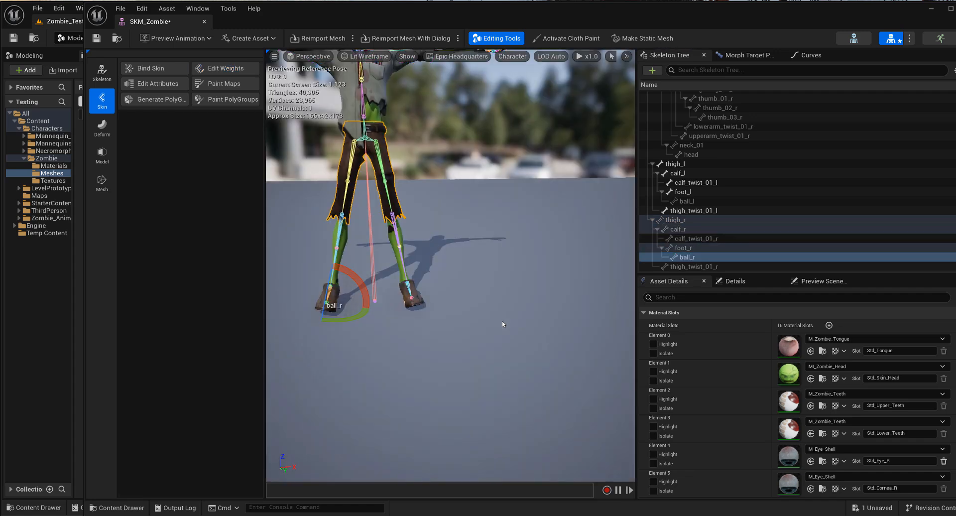
Reset the transforms of the leg bones from thigh_l through ball_r.
left_click(687, 164)
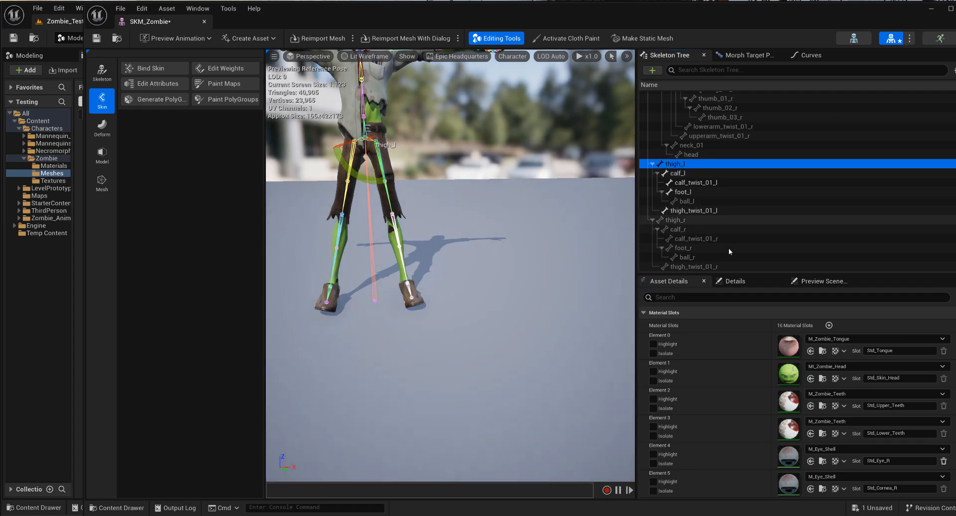
left_click(707, 258, "shift")
right_click(708, 261)
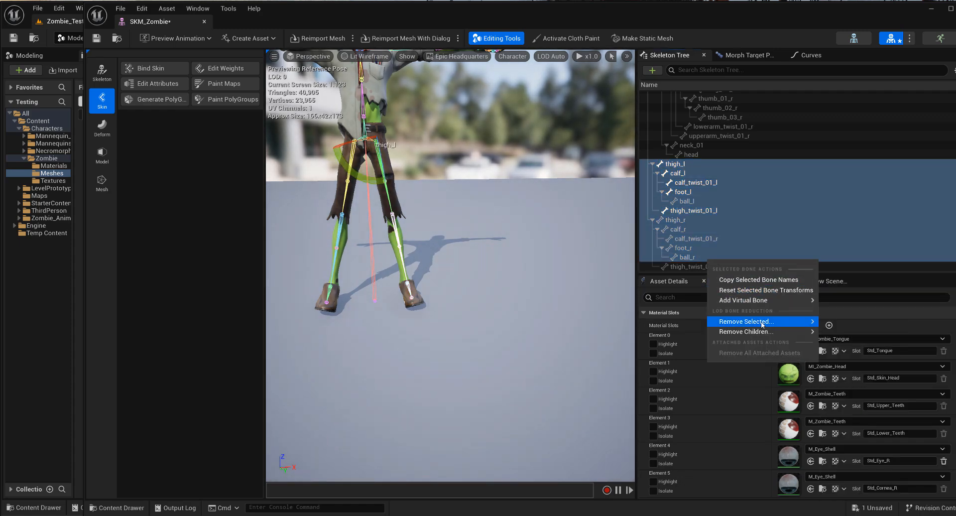
left_click(763, 291)
left_click(491, 247)
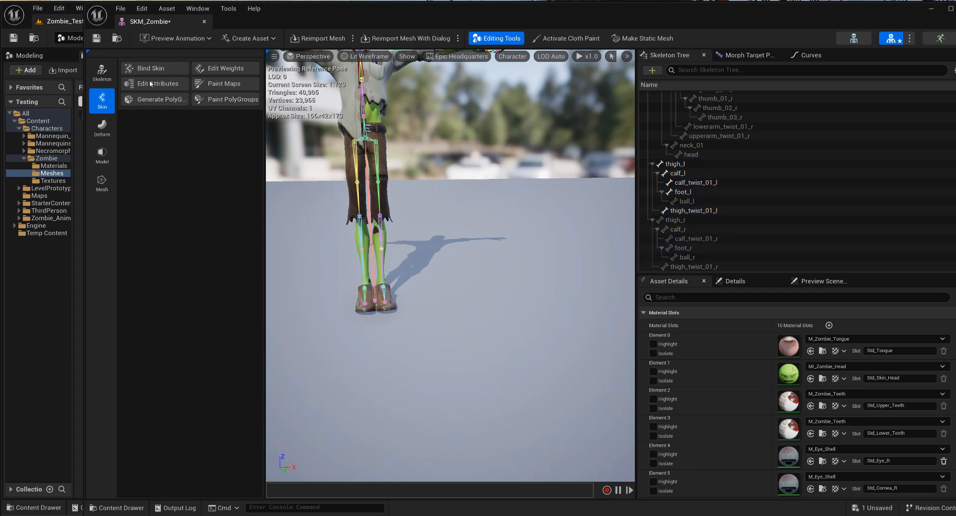
Save SKM_Zombie, close its editor and select the SKM_Zombie_CtrlRig asset in the Meshes folder.
left_click(97, 39)
right_click_drag(451, 265, 429, 267)
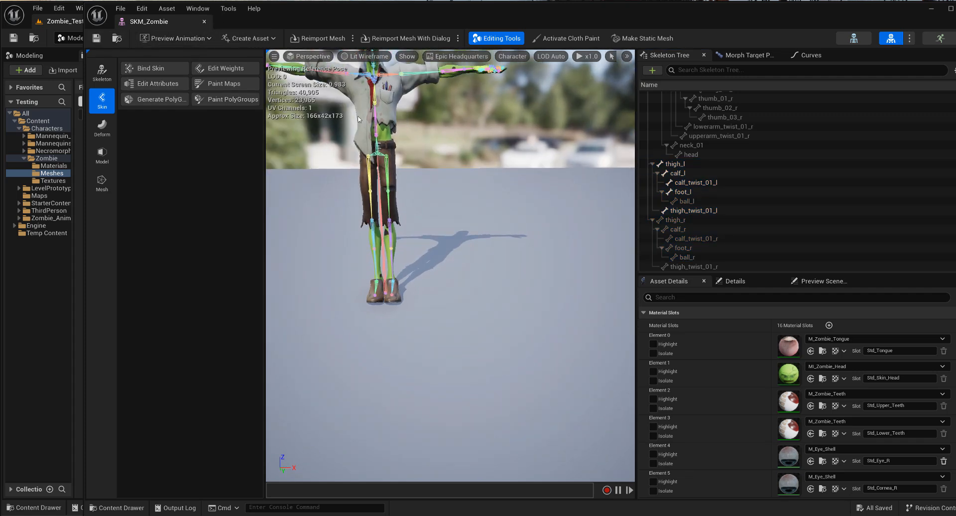
left_click(204, 21)
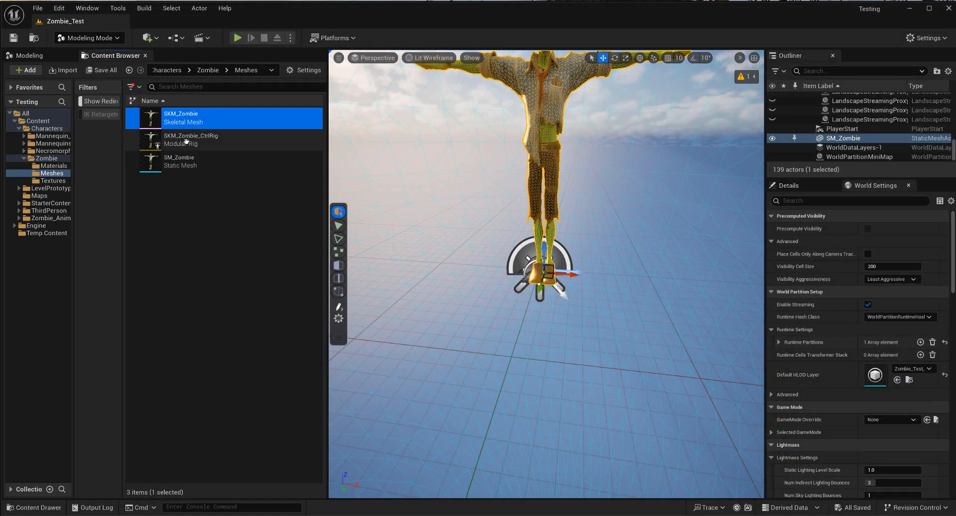
left_click(201, 144)
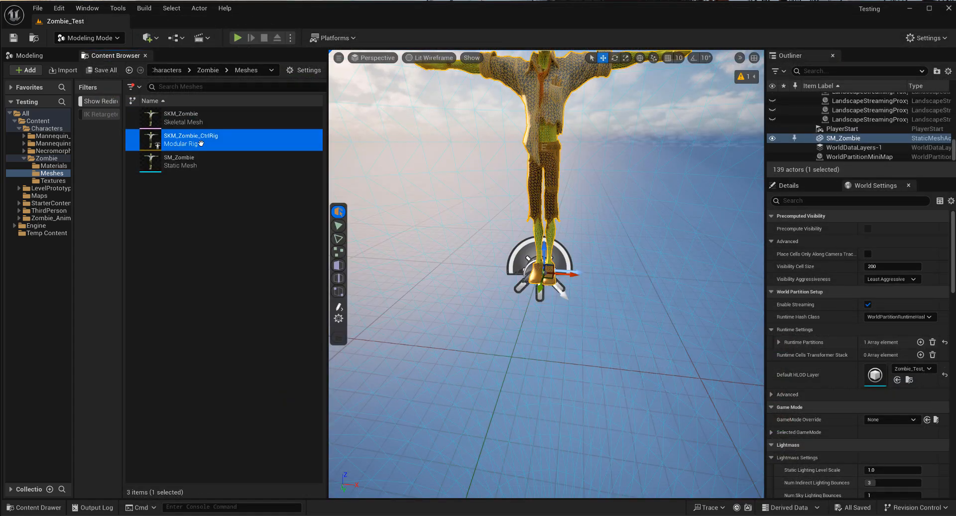
Try to add a Leg module under Spine in SKM_Zombie_CtrlRig and connect it to thigh_l_socket.
double_click(203, 147)
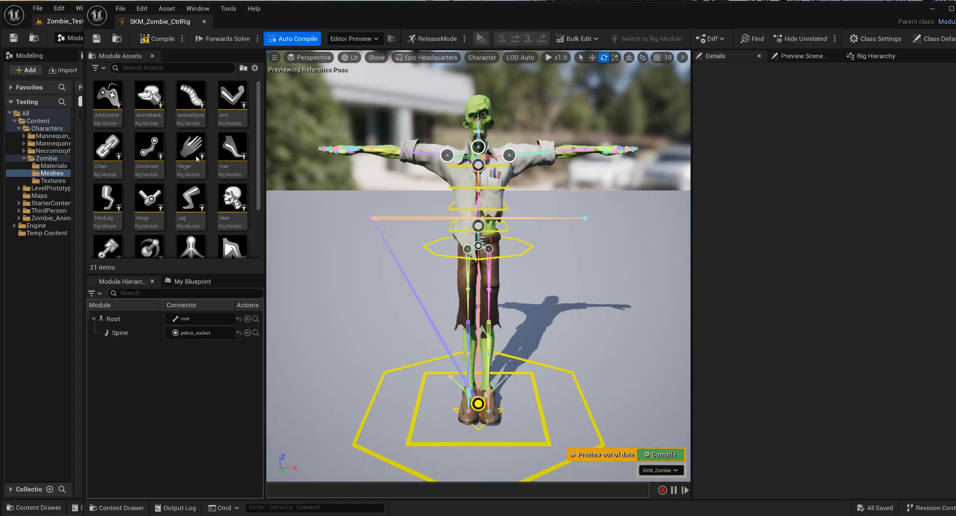
scroll(199, 220, "down", 2)
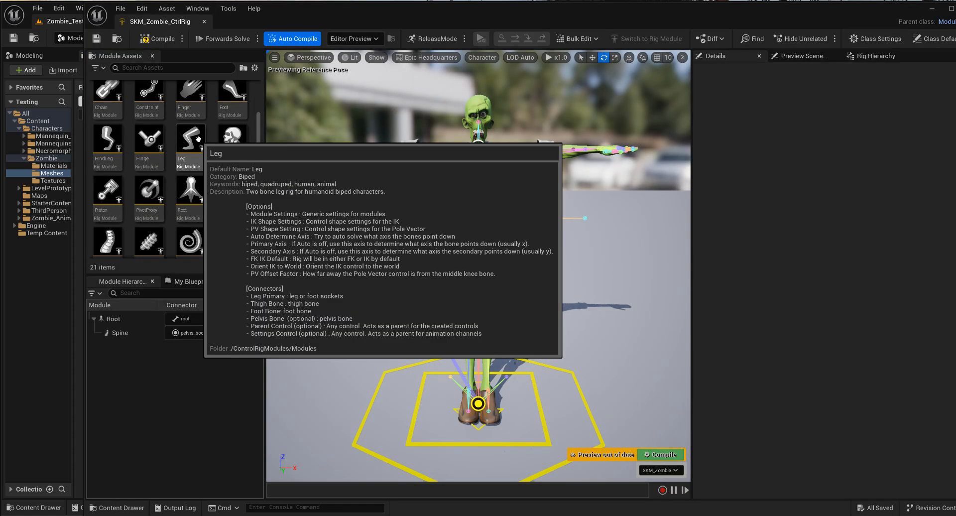
left_click(197, 144)
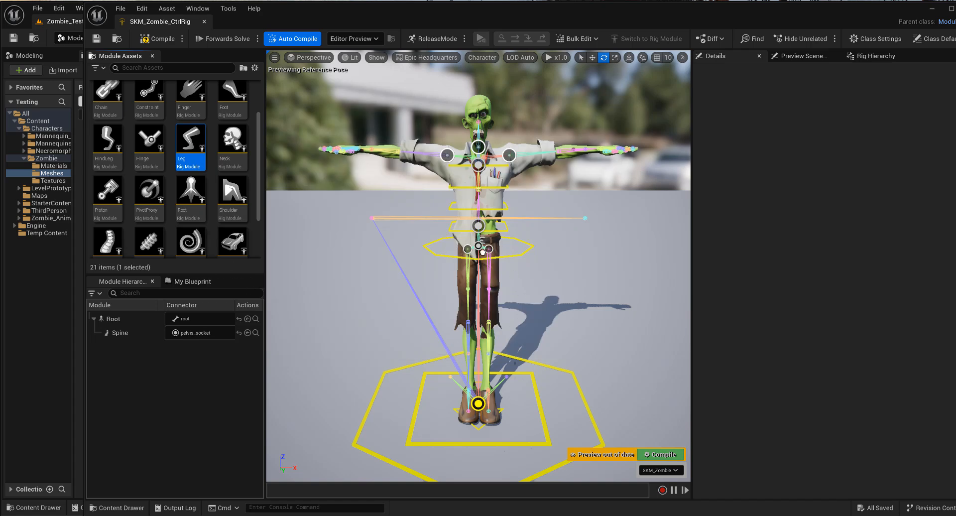
left_click_drag(482, 252, 490, 249)
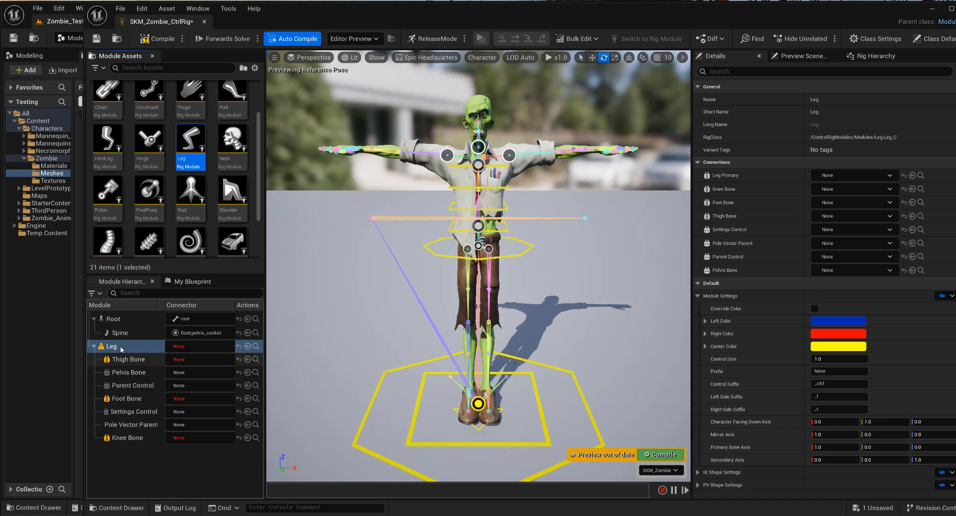
left_click_drag(121, 350, 136, 333)
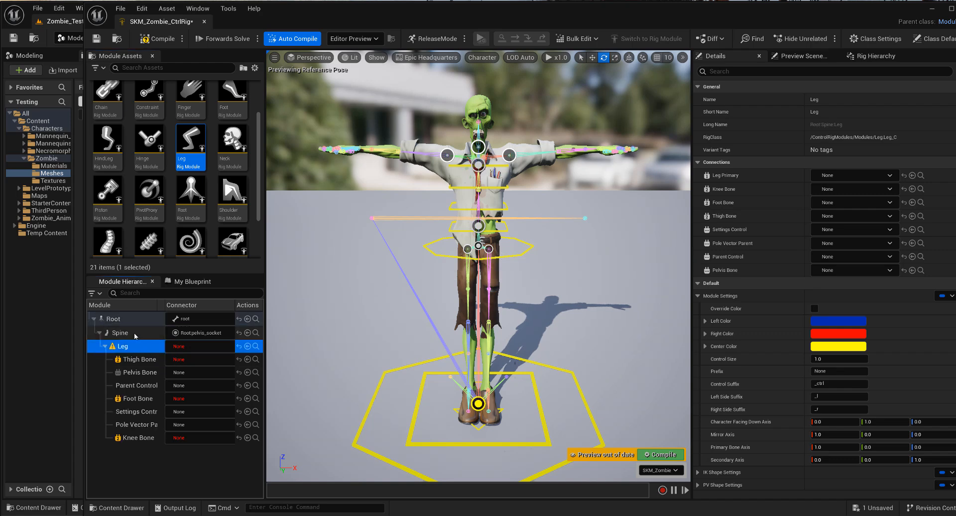
left_click(192, 347)
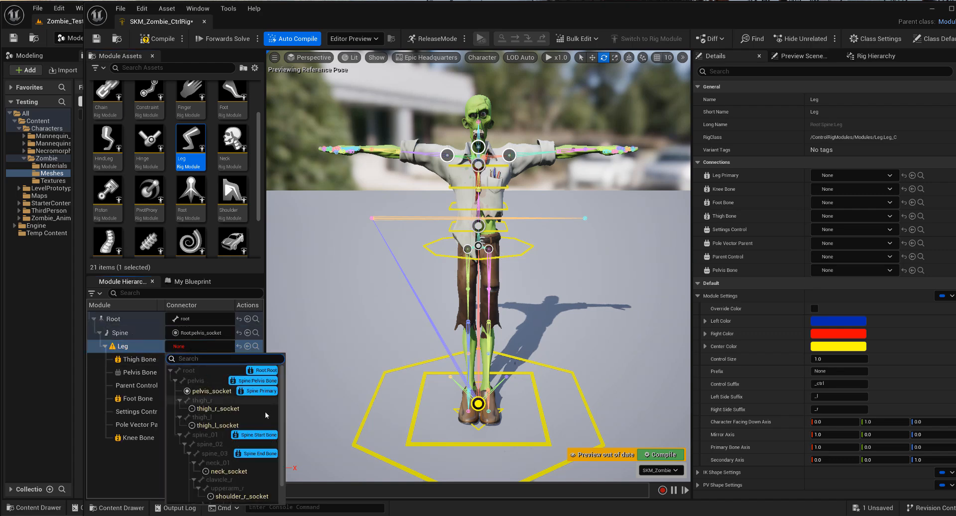
left_click(237, 426)
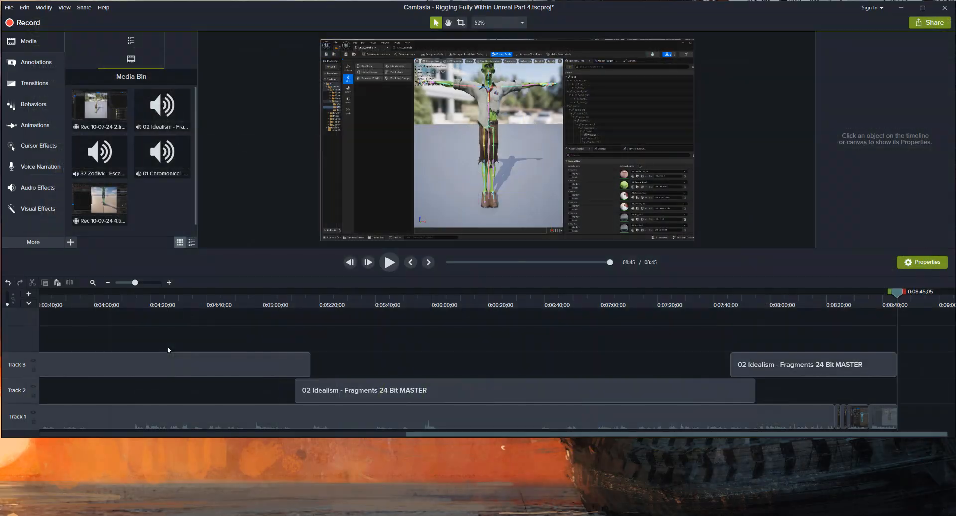
Minimise Camtasia, return to Unreal Editor, reopen SKM_Zombie_CtrlRig and compile it.
left_click(901, 8)
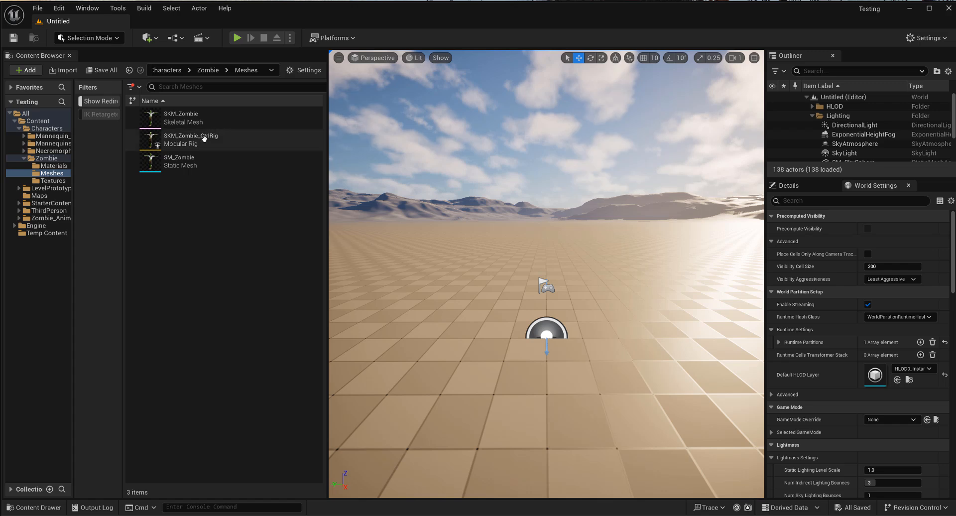
double_click(203, 139)
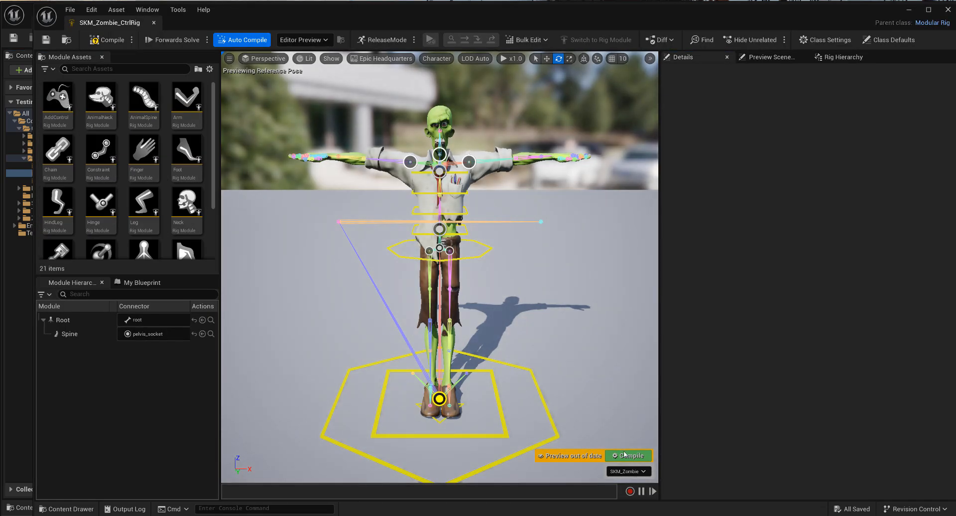
left_click(625, 454)
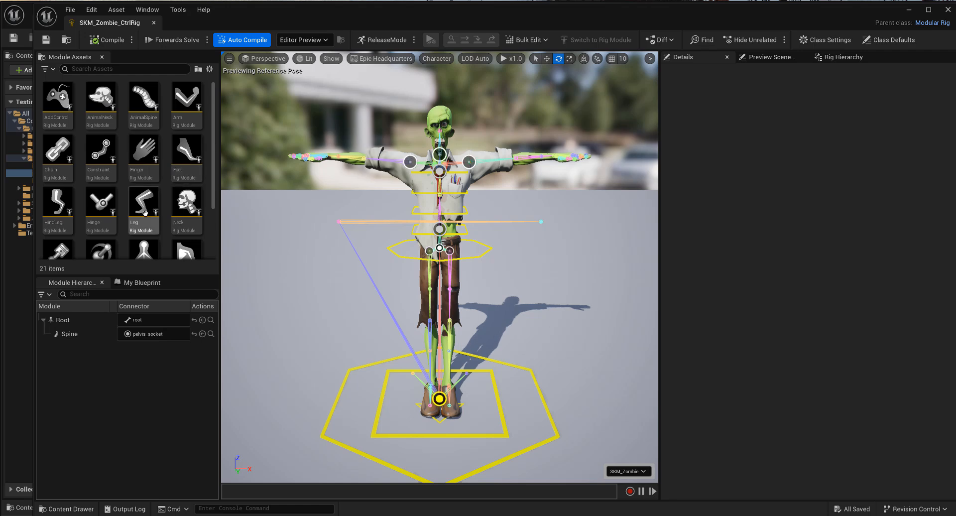
Add a Leg module as a child of Spine, compile the rig and save it.
left_click_drag(448, 252, 449, 251)
left_click_drag(70, 347, 84, 338)
left_click(636, 457)
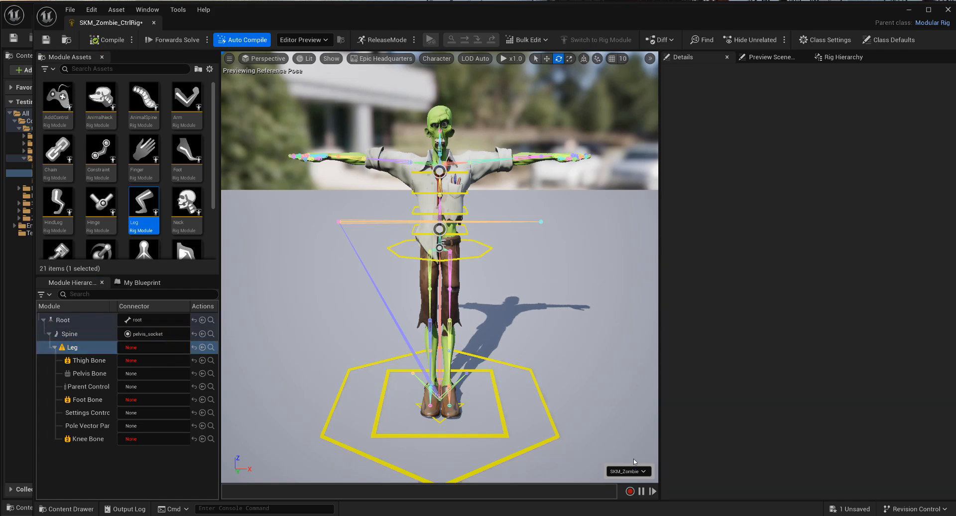
left_click(45, 40)
Connect the Leg module's primary connector to thigh_l_socket and compile the rig.
left_click(152, 361)
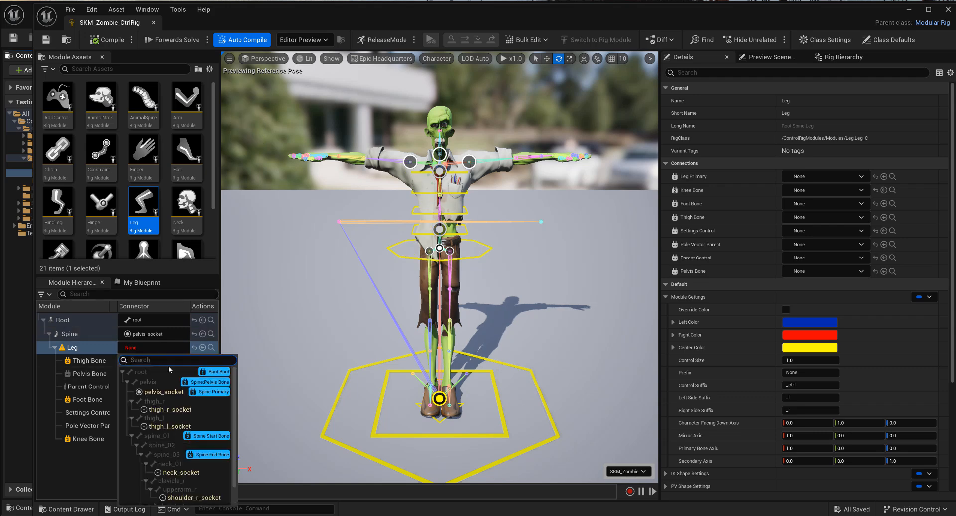
left_click(179, 426)
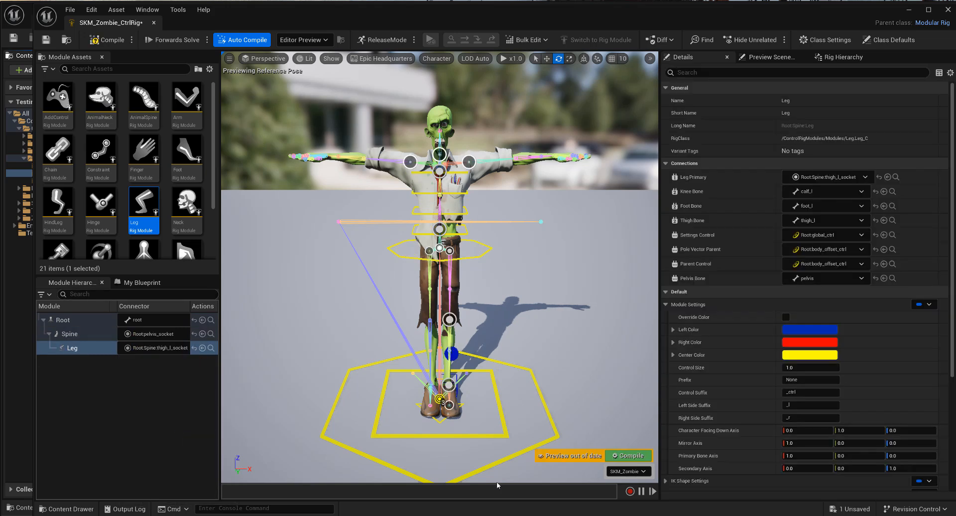
left_click(630, 455)
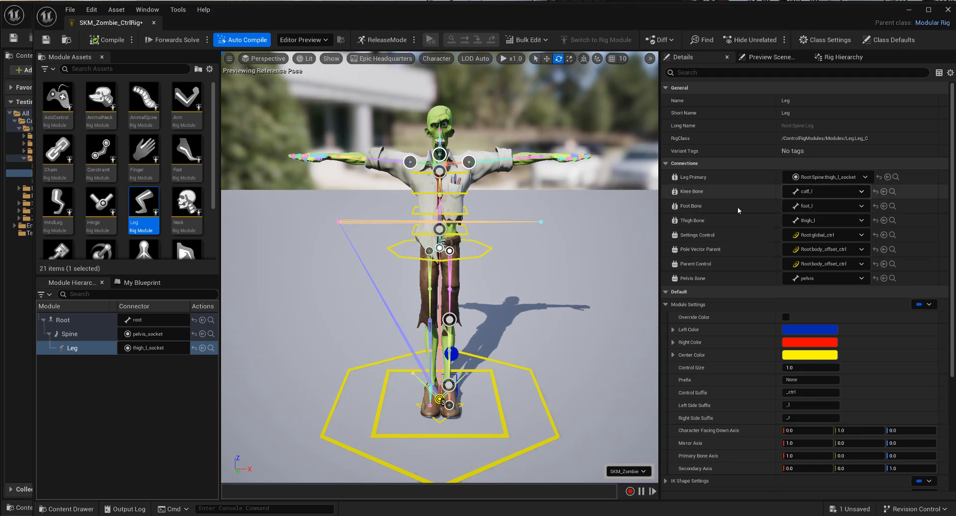
Lower body_ctrl to test how the left leg bends, inspect it from several angles, and undo the movement.
left_click(439, 206)
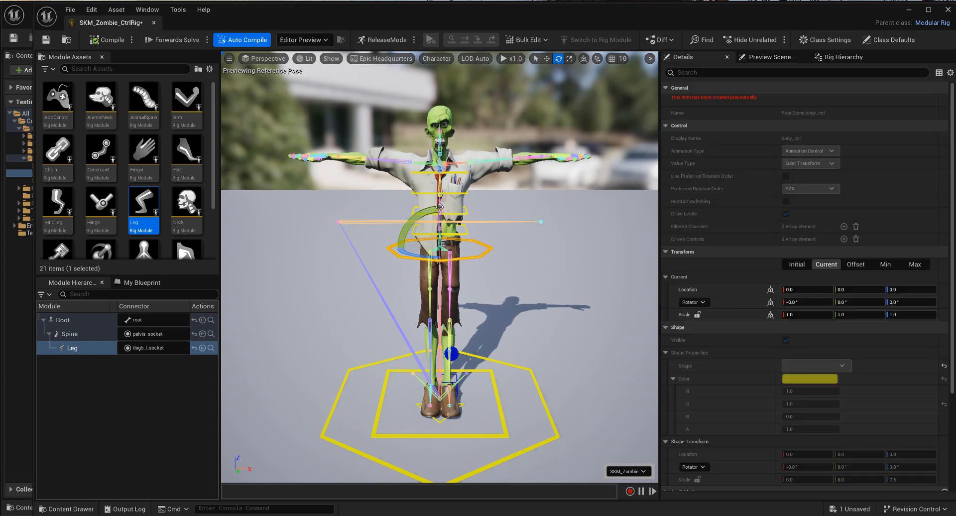
key("w")
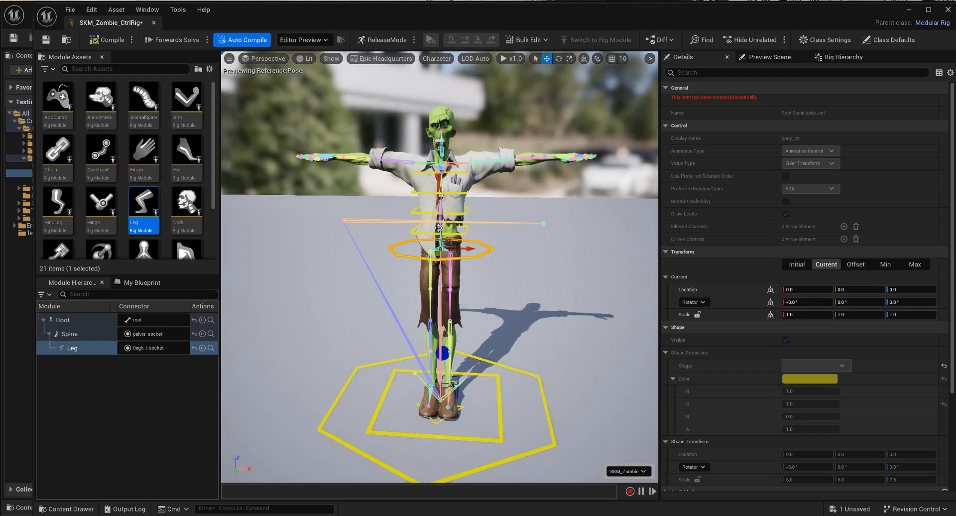
left_click_drag(438, 228, 521, 253, "alt")
scroll(523, 373, "up", 5)
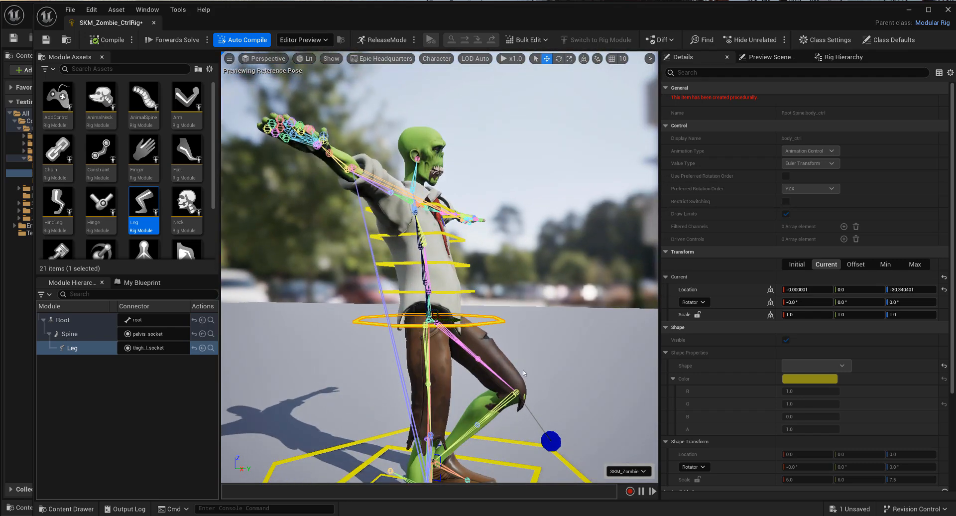
middle_click_drag(536, 390, 520, 300, "alt")
scroll(471, 254, "up", 1)
left_click_drag(470, 251, 452, 259, "alt")
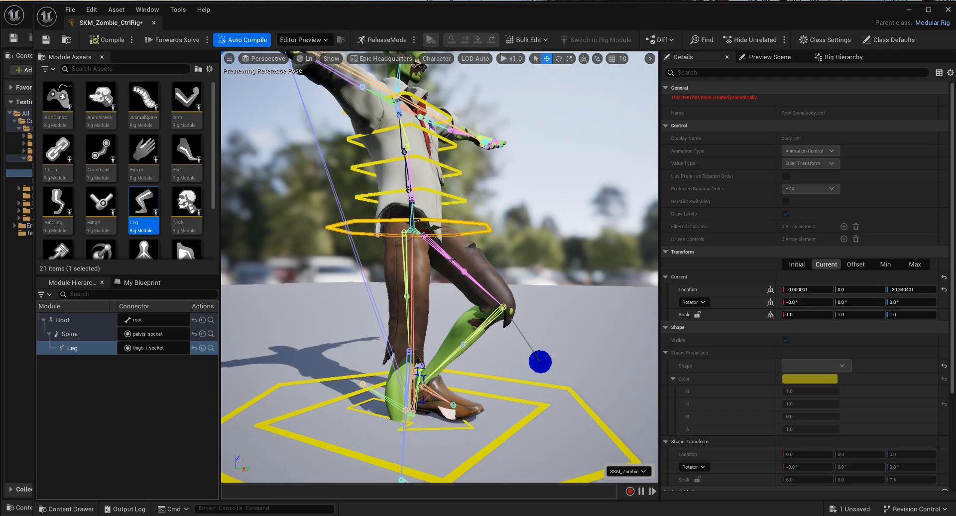
left_click_drag(412, 207, 534, 194)
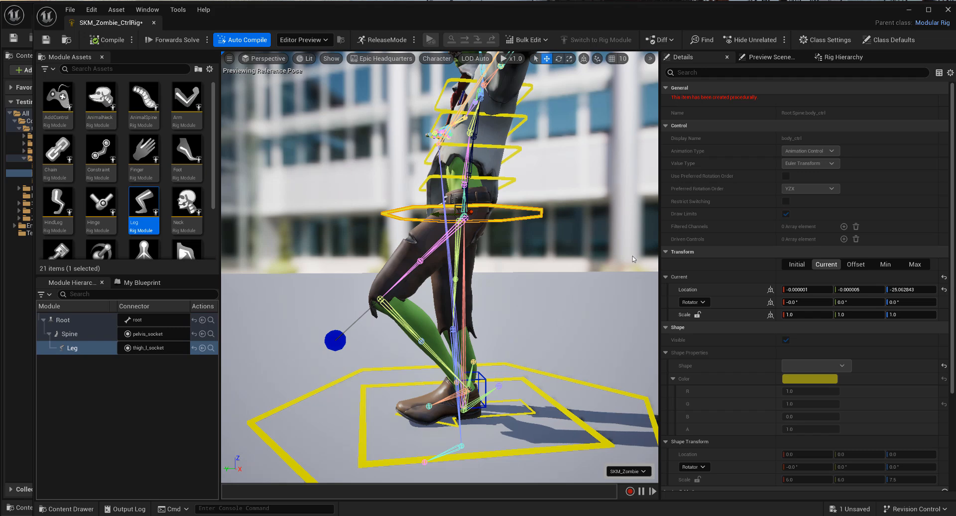
key("ctrl+z")
left_click_drag(399, 392, 408, 359, "alt")
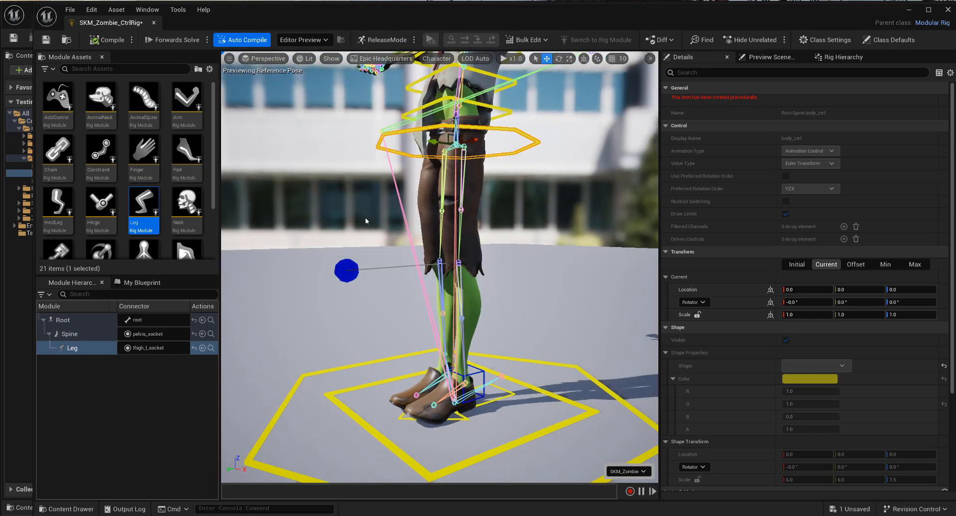
Locate ball_l_socket in the rig hierarchy, place a Foot module at that socket, then compile and save the rig.
scroll(204, 193, "down", 2)
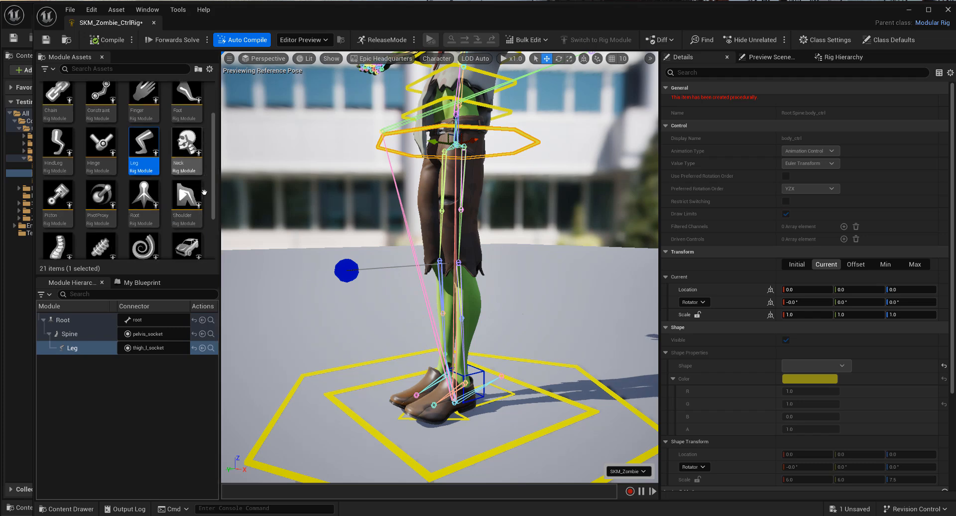
mouse_move(187, 99)
left_mouse_down()
mouse_move(189, 120)
mouse_move(441, 335)
mouse_move(588, 389)
mouse_move(428, 374)
mouse_move(466, 379)
mouse_move(207, 163)
mouse_move(179, 109)
left_mouse_up()
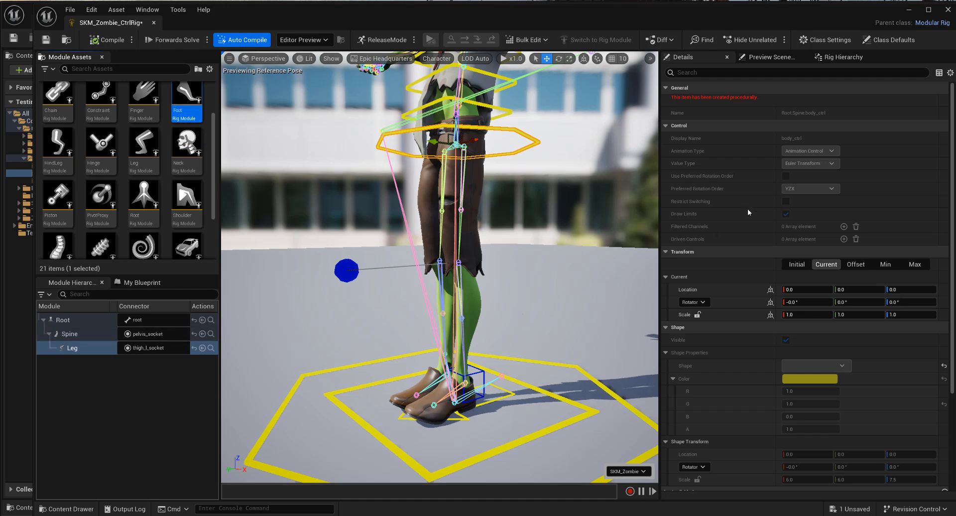
left_click(835, 58)
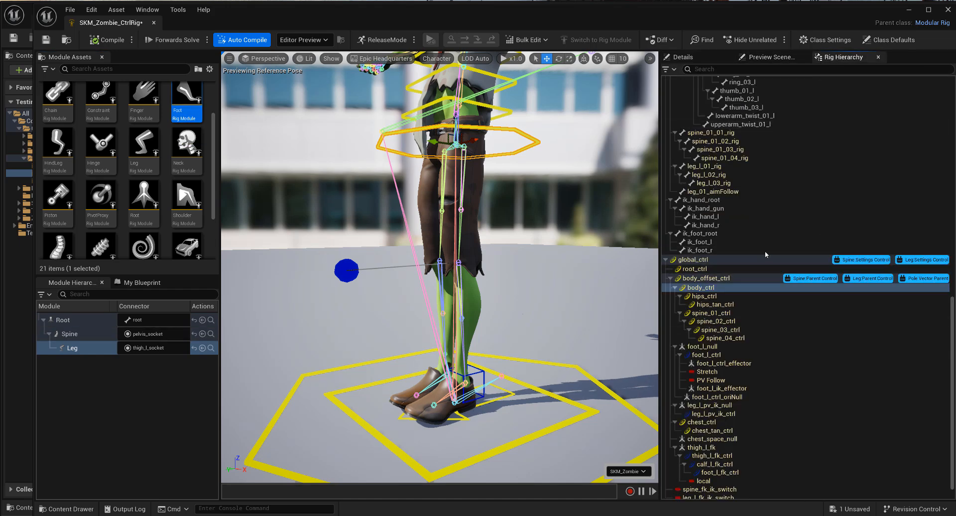
scroll(769, 256, "up", 15)
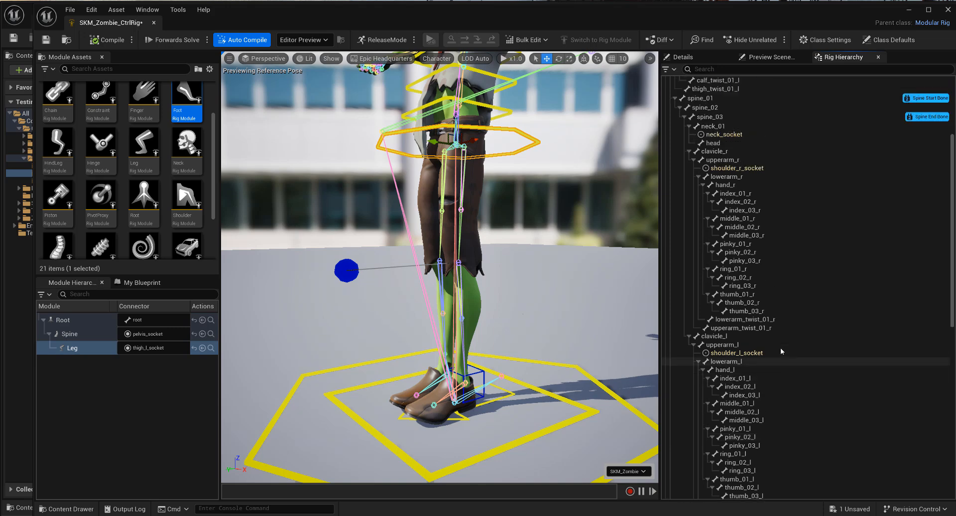
scroll(781, 347, "up", 6)
left_click(751, 220)
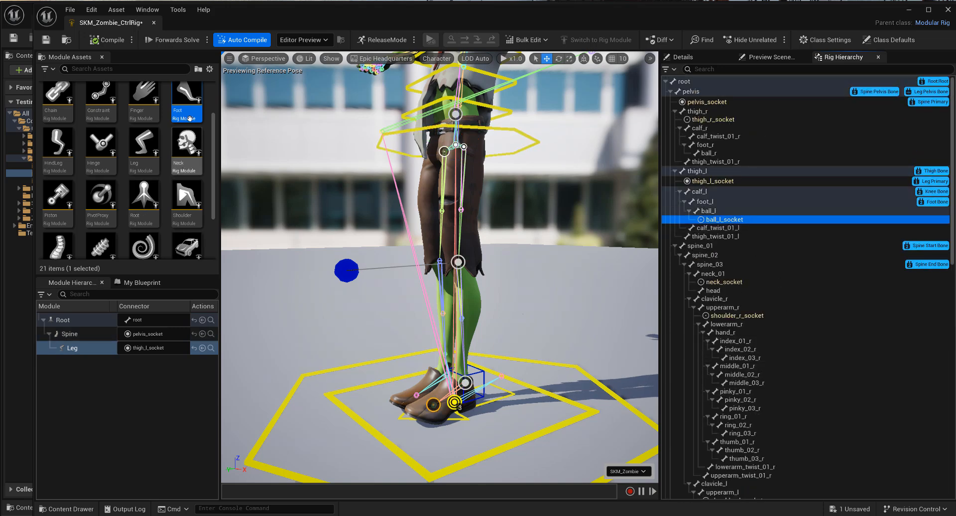
left_click_drag(189, 119, 433, 405)
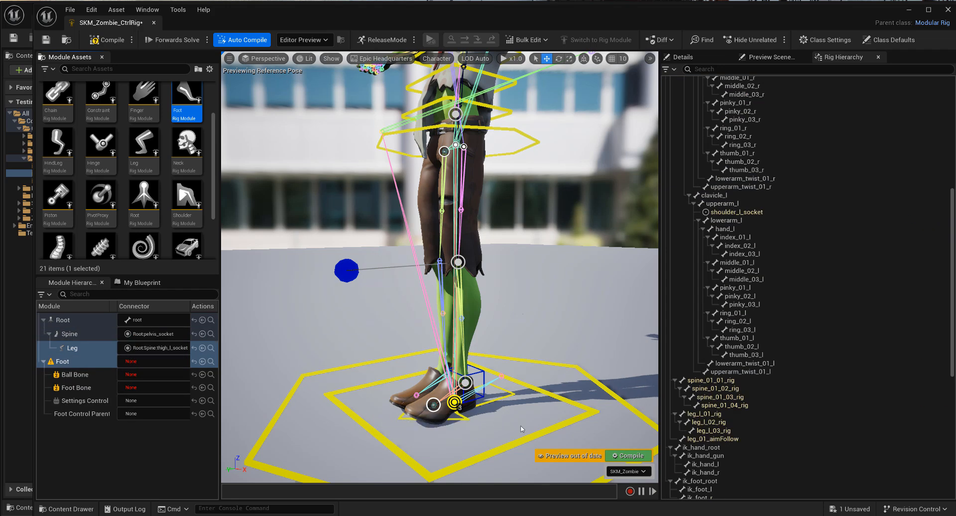
left_click(628, 456)
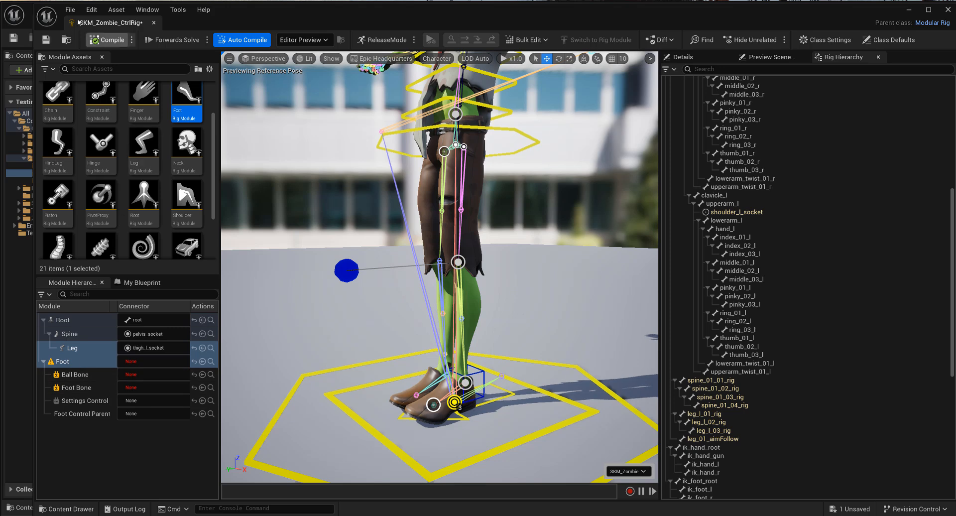
left_click(46, 39)
Nest the Foot module under the Leg module.
left_click(91, 348)
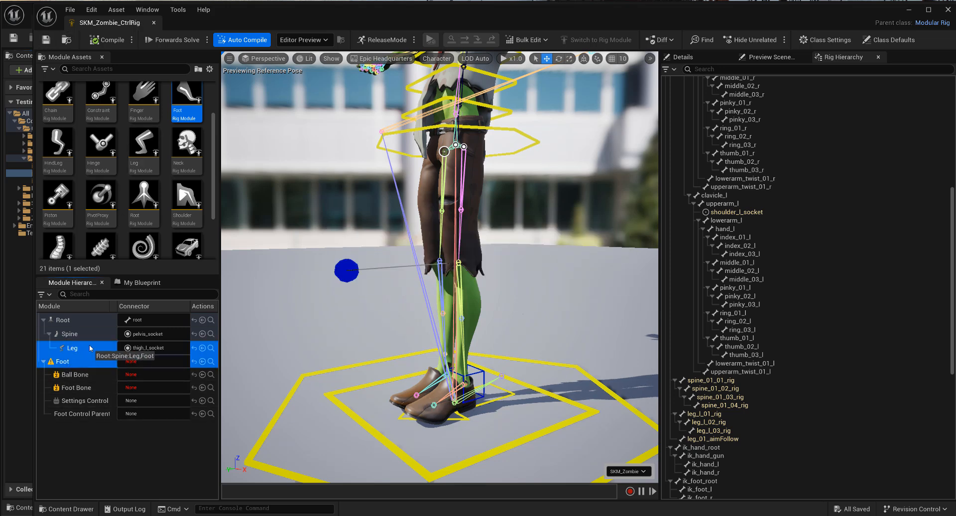
left_click(75, 431)
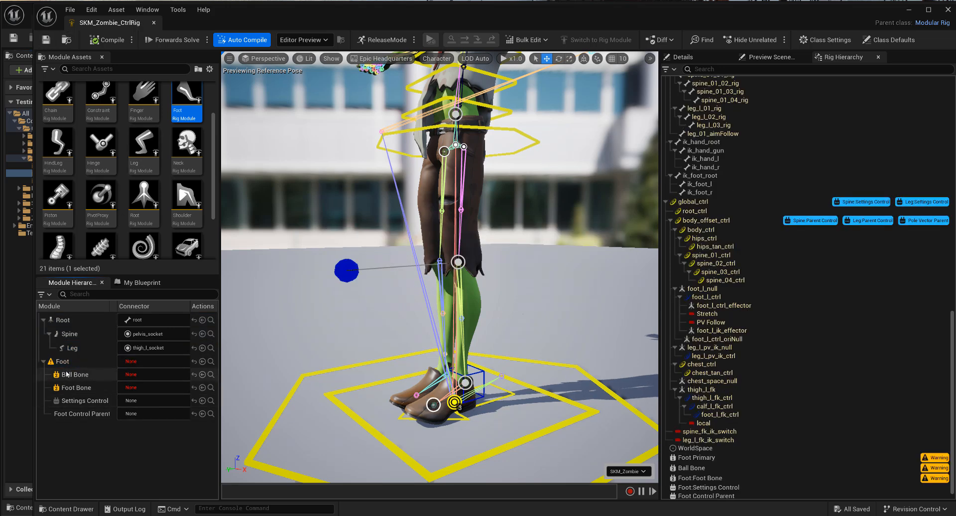
left_click_drag(65, 362, 83, 347)
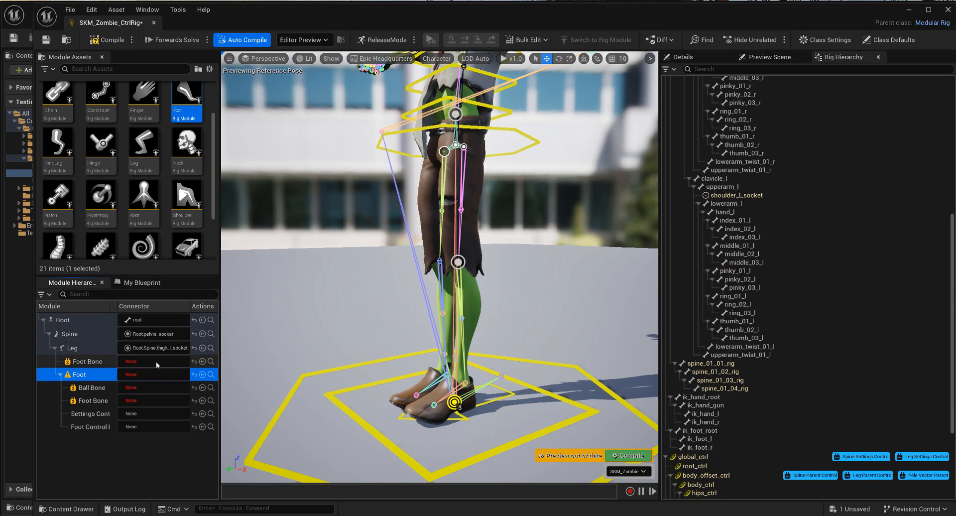
Look through the sockets offered for the Foot module's primary connector and close the choices.
left_click(156, 374)
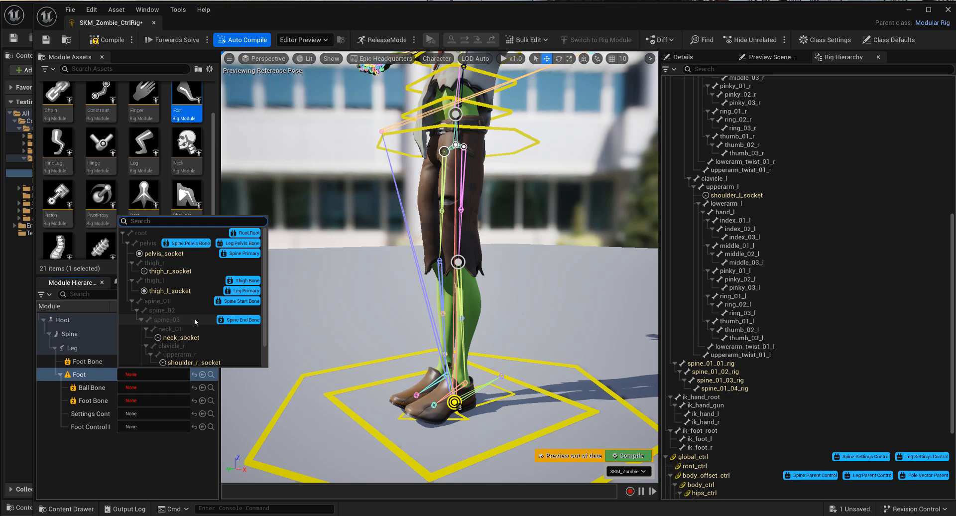
scroll(194, 322, "down", 1)
scroll(194, 321, "up", 1)
scroll(193, 328, "down", 1)
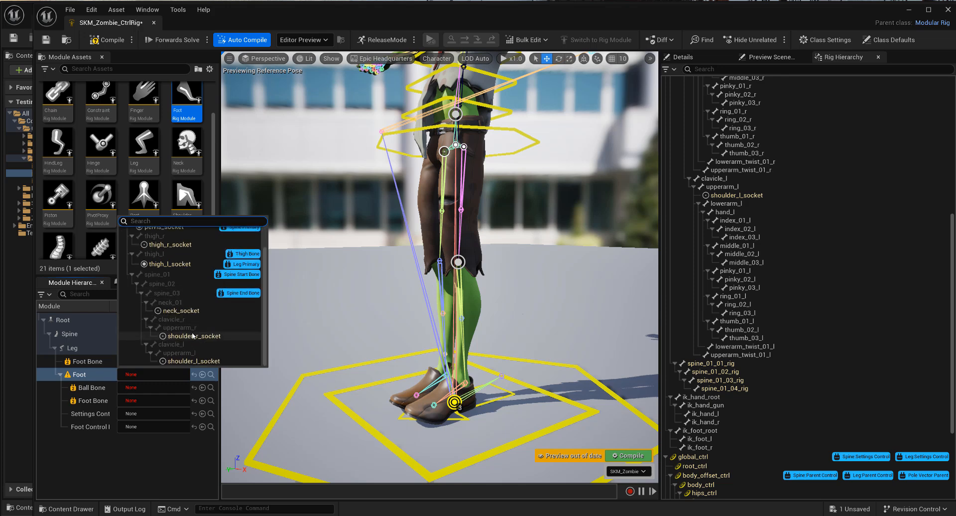
scroll(193, 336, "up", 1)
left_click(92, 488)
Connect the Leg module's unresolved Foot Bone to foot_l.
left_click(147, 364)
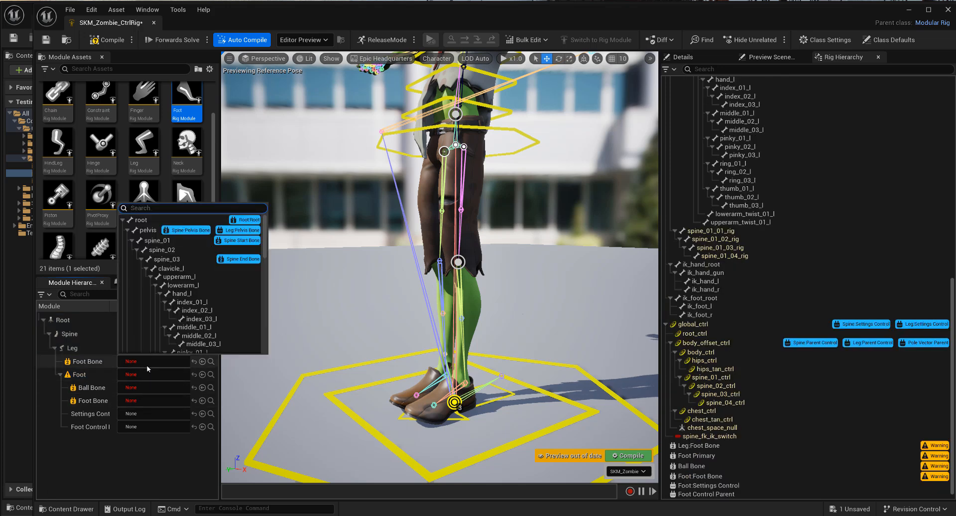
scroll(207, 279, "down", 5)
scroll(207, 313, "down", 10)
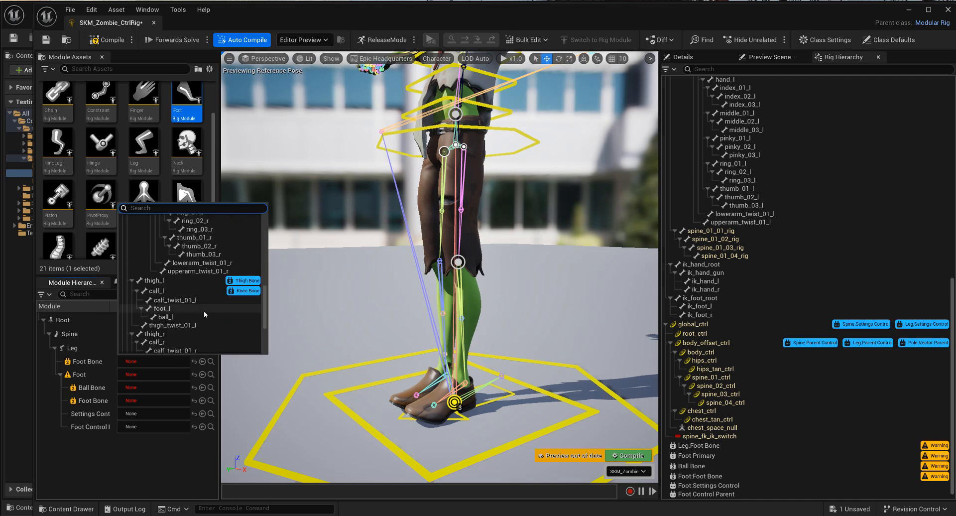
left_click(204, 310)
Connect the Foot module's primary connector to ball_l_socket.
left_click(152, 361)
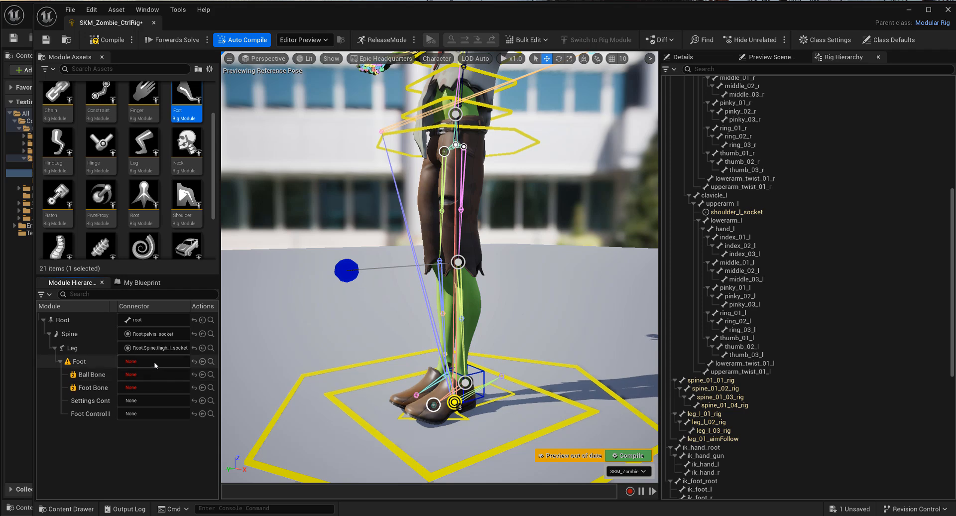
left_click(202, 316)
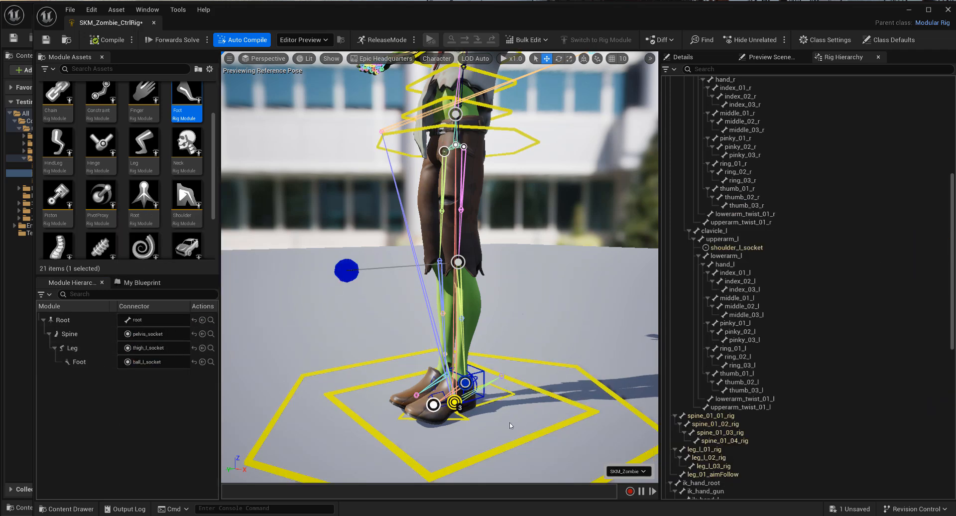
Test the left foot by rotating its foot_l_bk_ctrl control from different view angles, undoing each rotation.
left_click(485, 398)
left_click(436, 396)
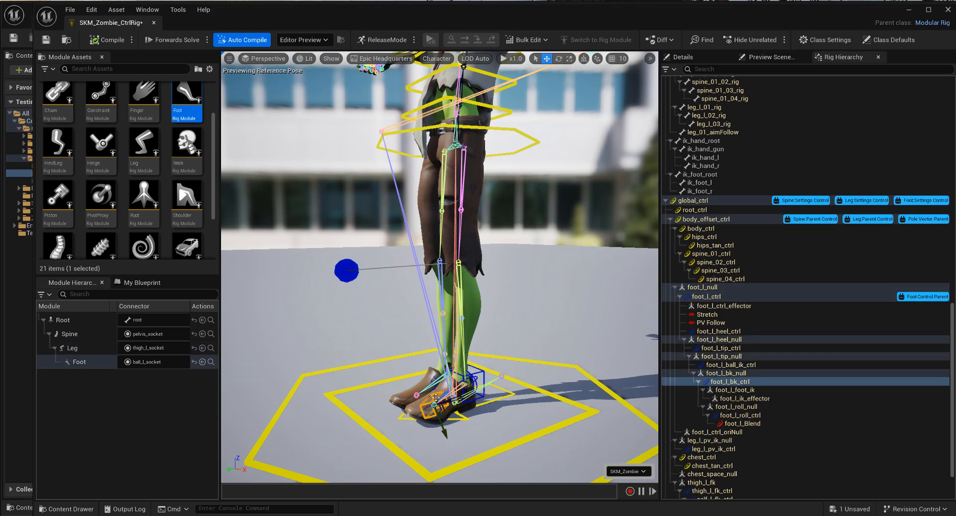
key("e")
mouse_move(427, 397)
left_mouse_down()
mouse_move(398, 413)
mouse_move(441, 391)
left_mouse_up()
key("ctrl+z")
left_click(696, 59)
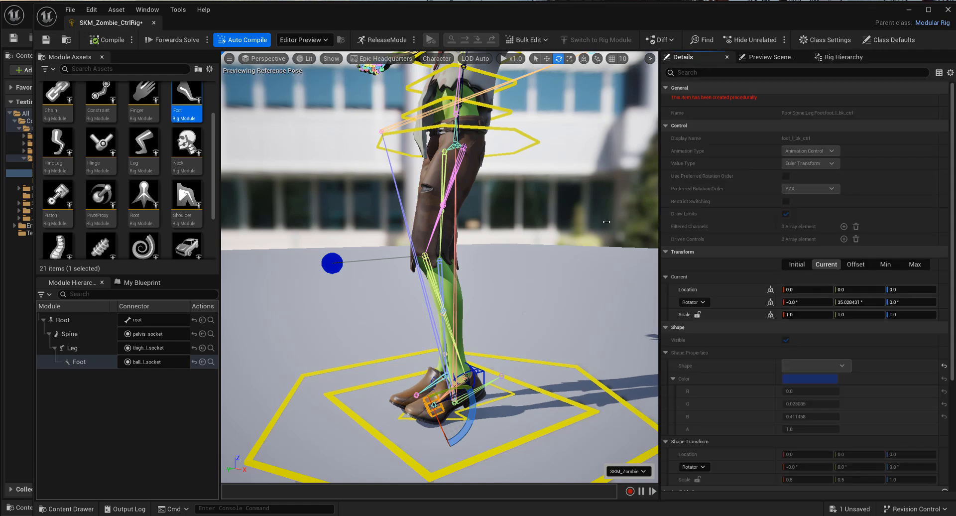
left_click_drag(508, 279, 647, 257, "alt")
left_click_drag(432, 405, 306, 434, "alt")
key("ctrl+z")
left_click_drag(510, 405, 471, 375, "alt")
key("ctrl+z")
Examine the Foot module's connections and default settings and compare them with the feet in the preview.
left_click(79, 363)
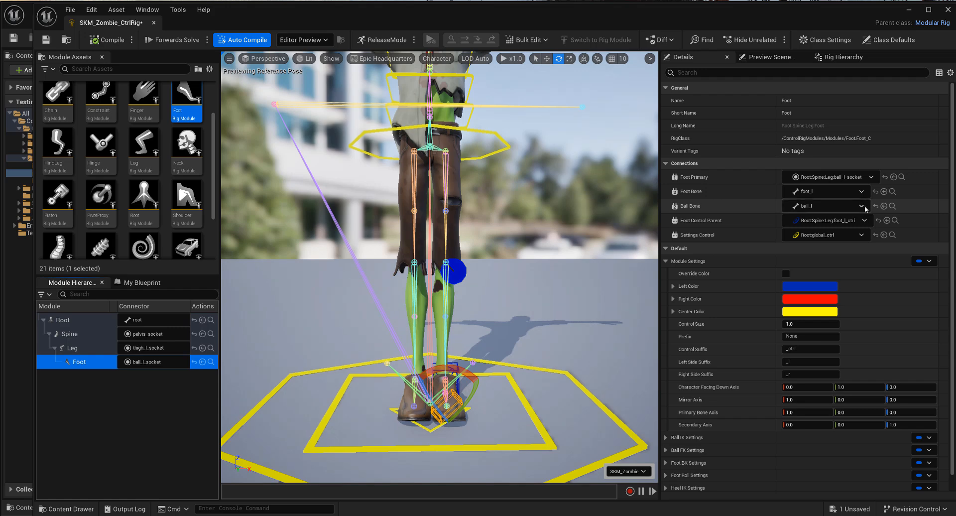
scroll(865, 347, "down", 1)
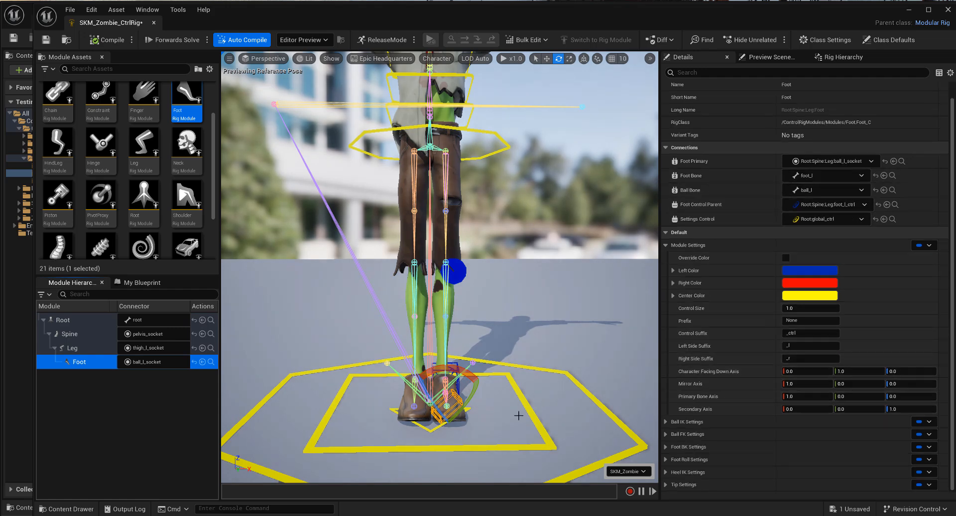
left_click_drag(439, 249, 508, 249, "alt")
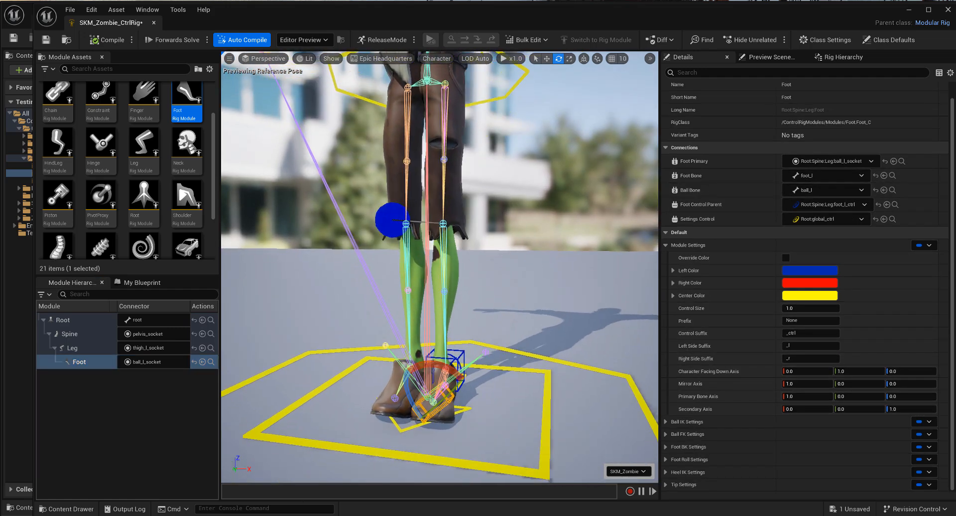
scroll(438, 249, "up", 4)
Save the SKM_Zombie_CtrlRig asset and close it.
right_click(531, 432)
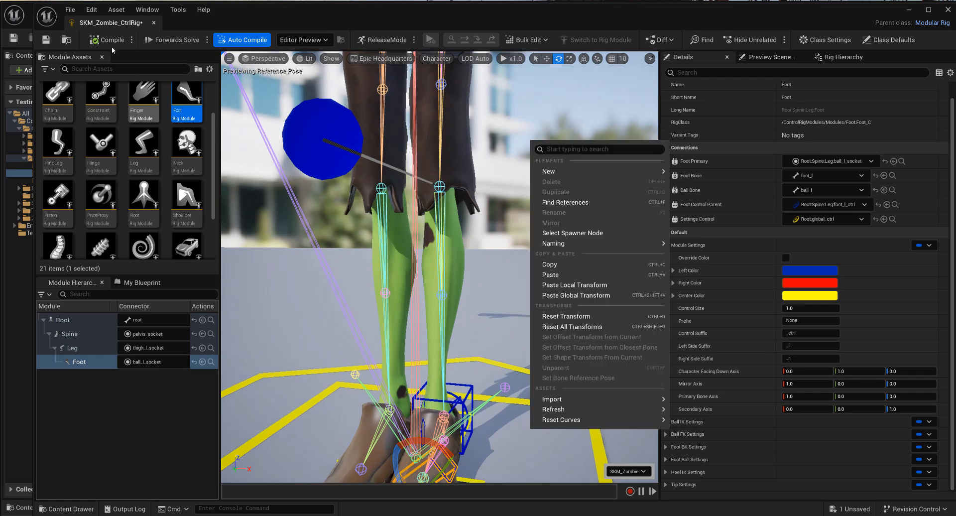
left_click(45, 39)
left_click(153, 23)
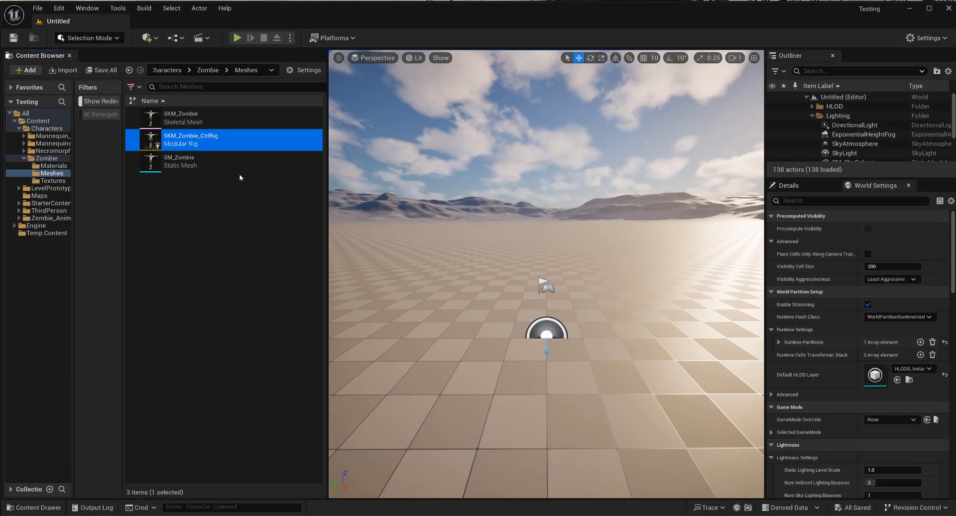
Open the SKM_Zombie skeletal mesh, inspect the orientation of the ball_l bone, and close the mesh.
double_click(199, 115)
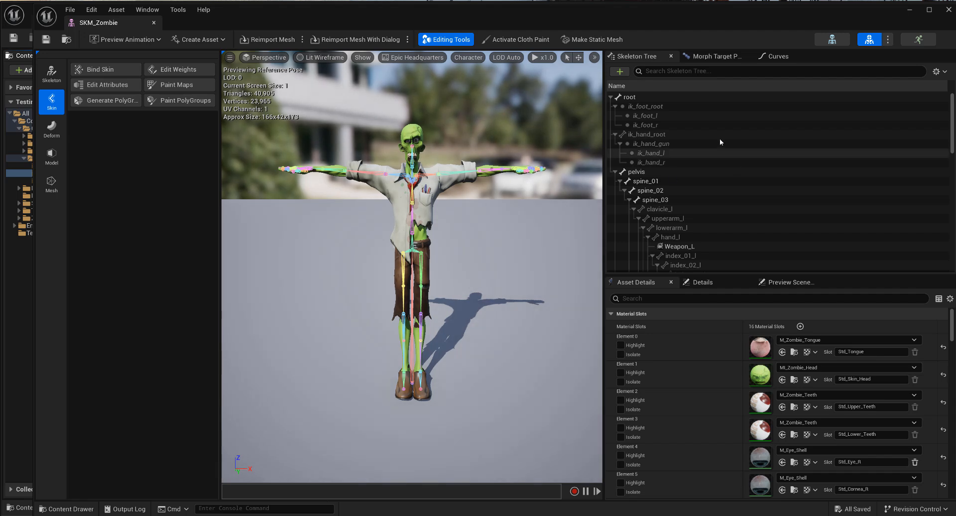
scroll(705, 239, "down", 5)
scroll(705, 239, "down", 10)
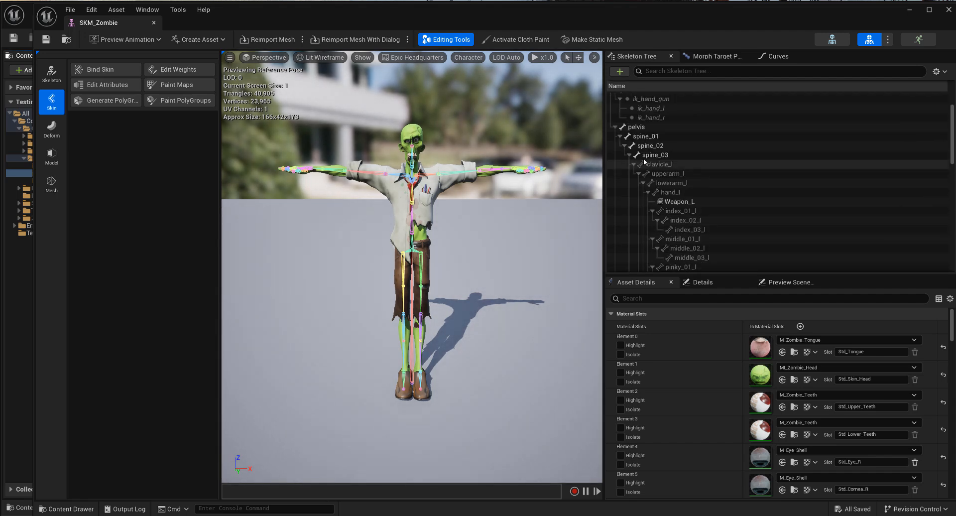
left_click(654, 202)
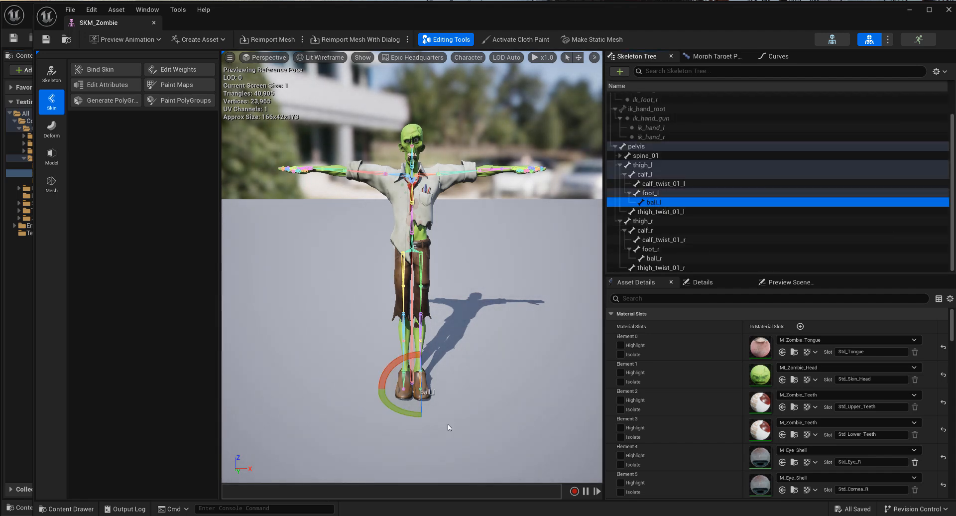
left_click_drag(449, 427, 547, 438)
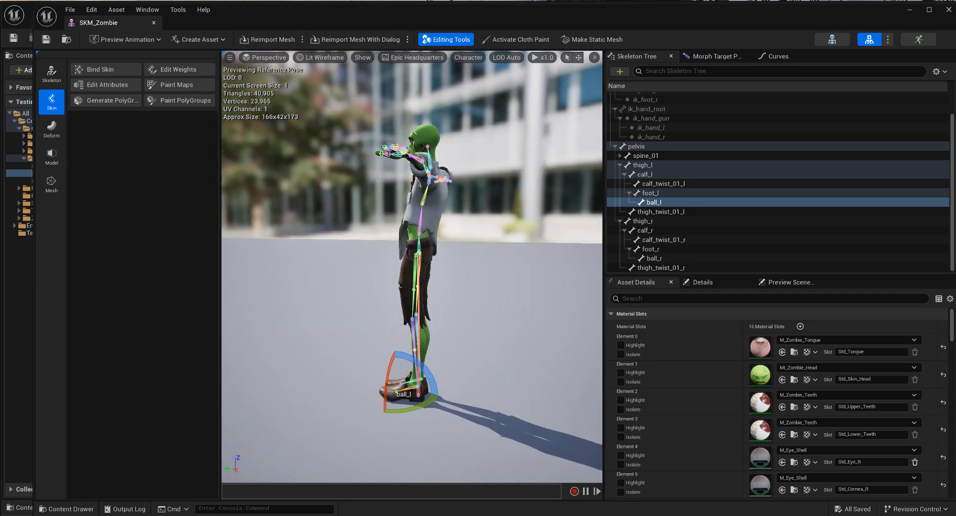
left_click(154, 22)
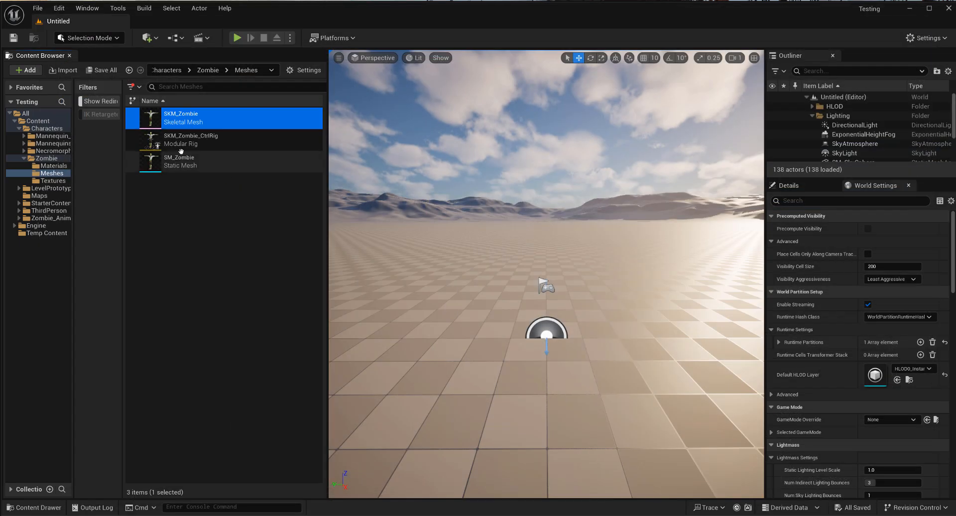
Reopen SKM_Zombie_CtrlRig and examine the properties of the left foot's foot_l_bk_ctrl control.
left_click(181, 144)
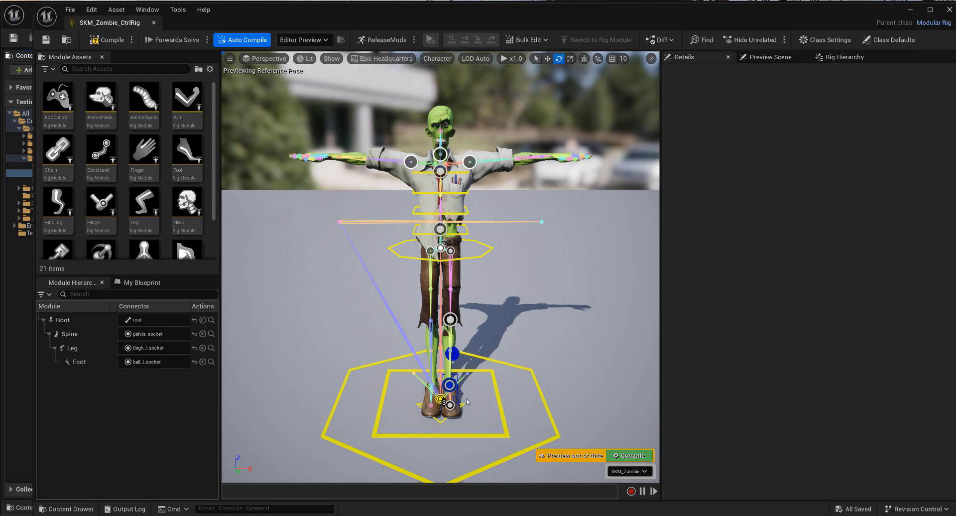
left_click_drag(467, 402, 349, 375, "alt")
scroll(468, 401, "up", 2)
left_click(433, 424)
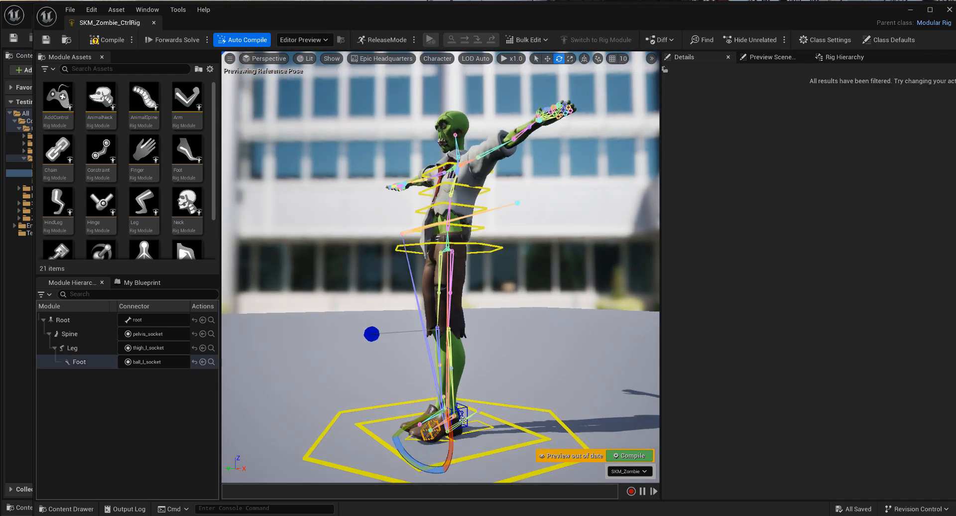
key("f")
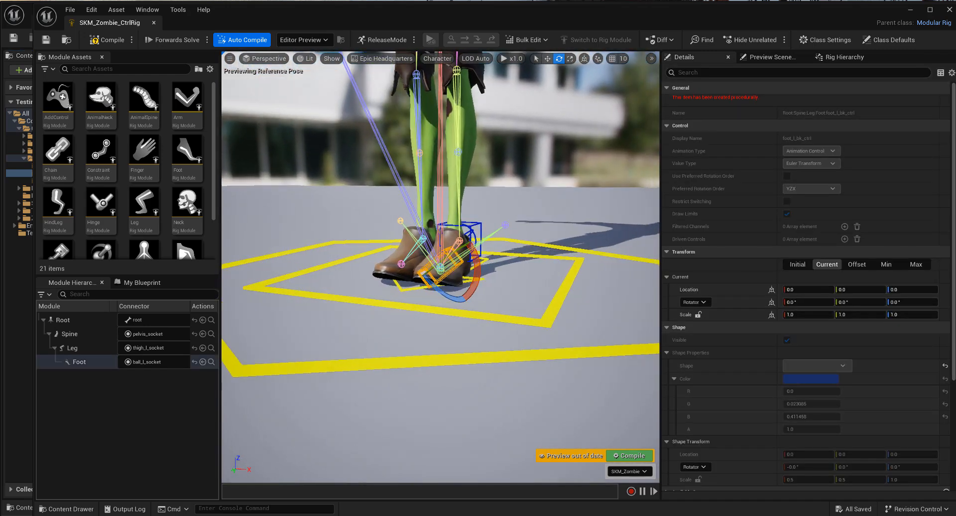
scroll(784, 342, "down", 5)
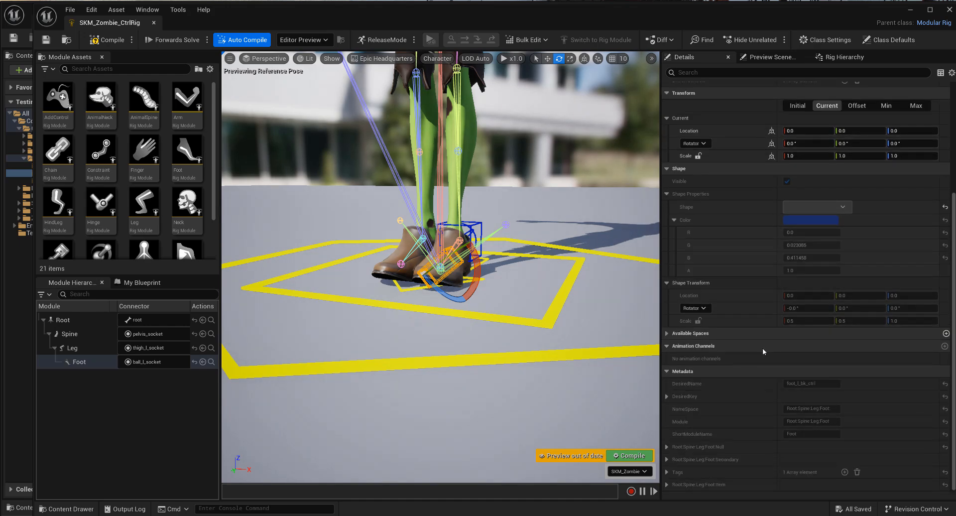
scroll(758, 354, "up", 5)
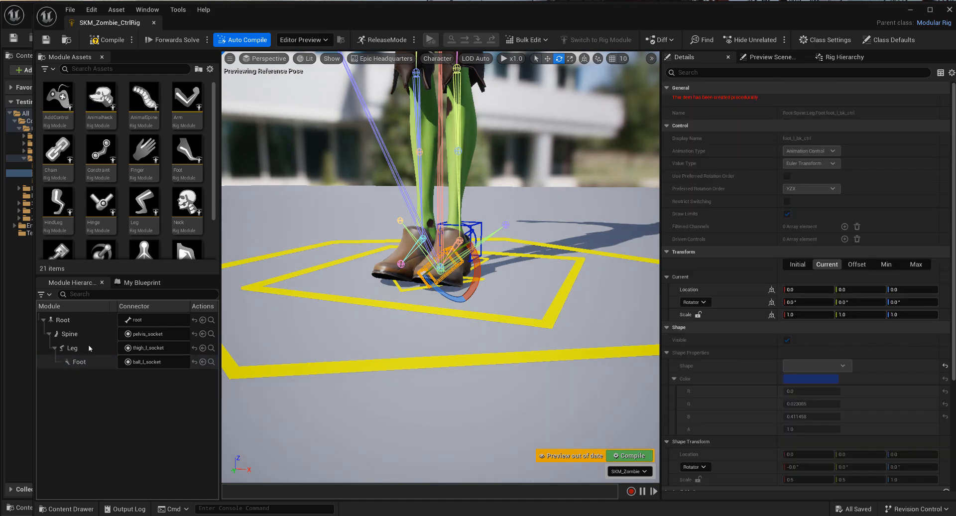
Look through the Foot module's settings, including its Ball IK and Ball FK settings.
left_click(90, 348)
left_click(80, 362)
scroll(707, 300, "down", 1)
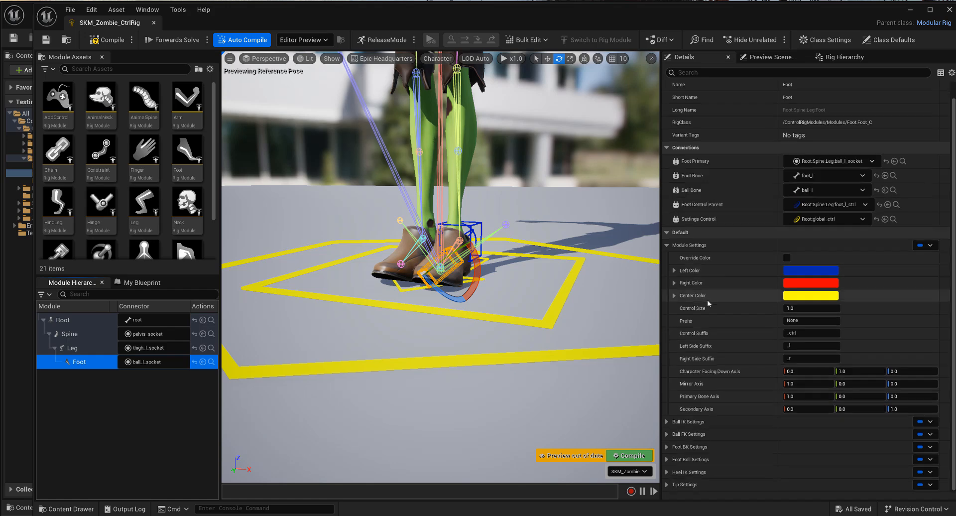
left_click(667, 422)
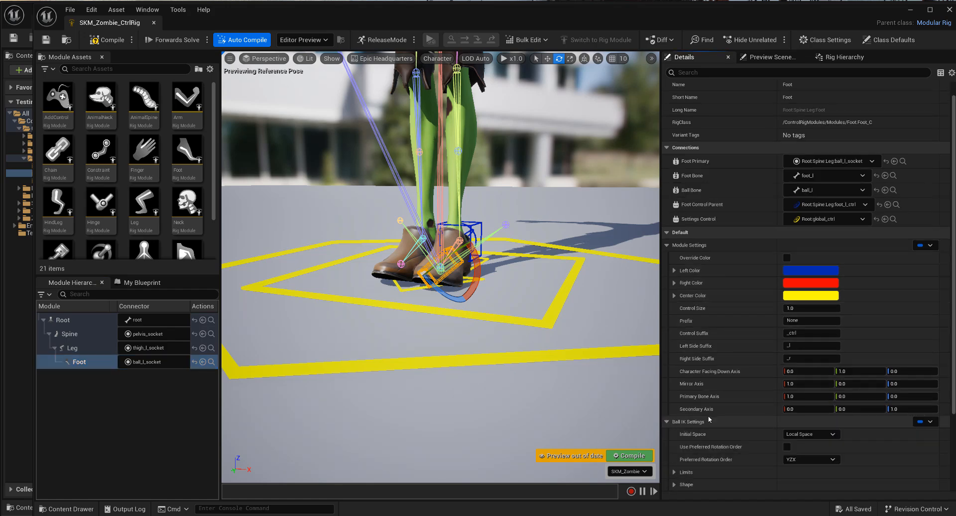
scroll(713, 429, "down", 3)
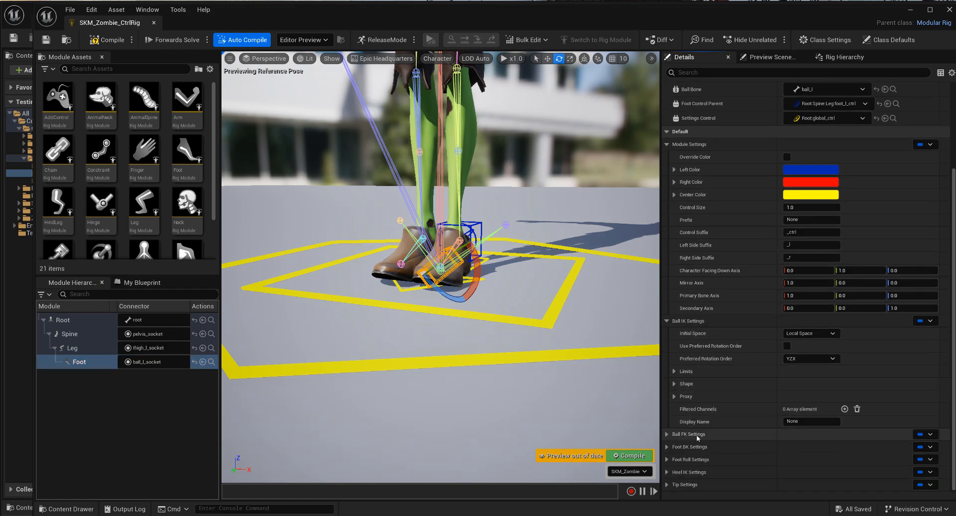
left_click(667, 434)
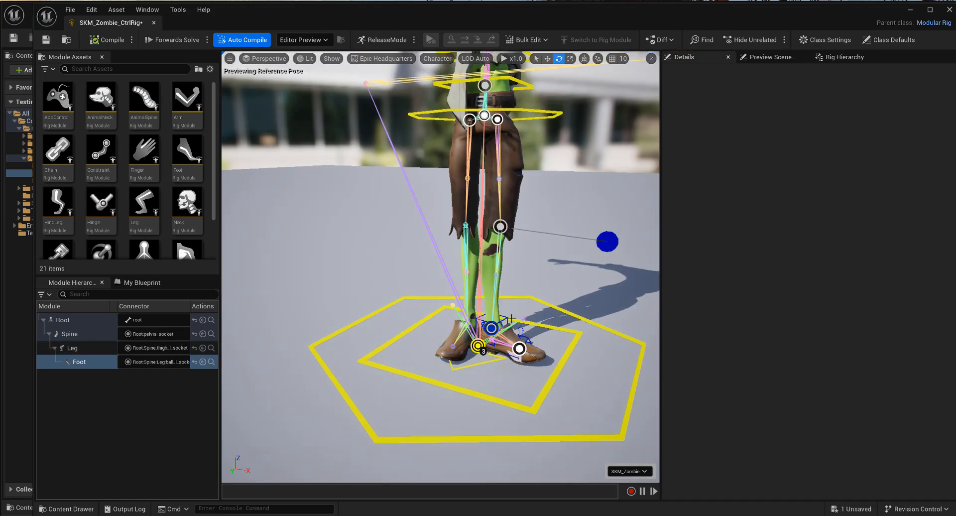
Rotate the foot_l_ctrl control so the left foot points forward, and save the rig.
left_click(505, 313)
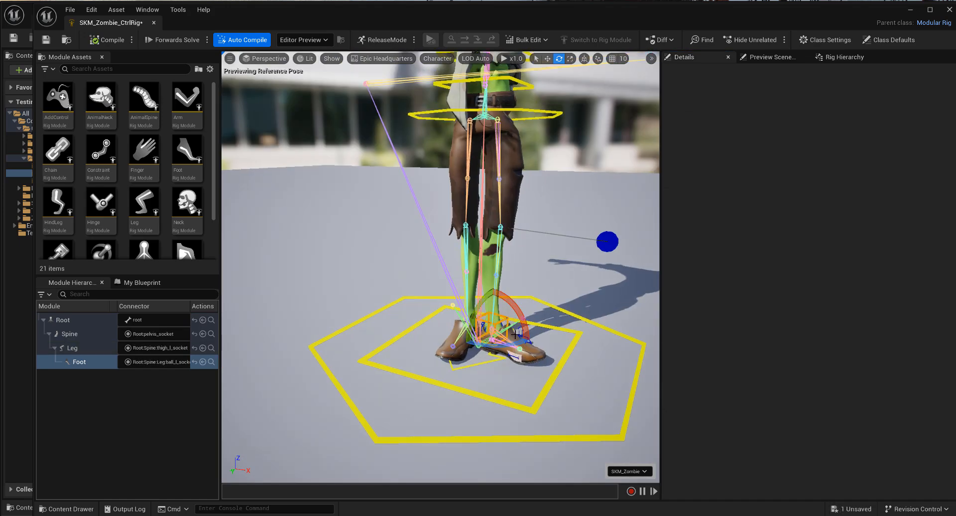
left_click_drag(516, 342, 512, 345)
scroll(185, 253, "down", 4)
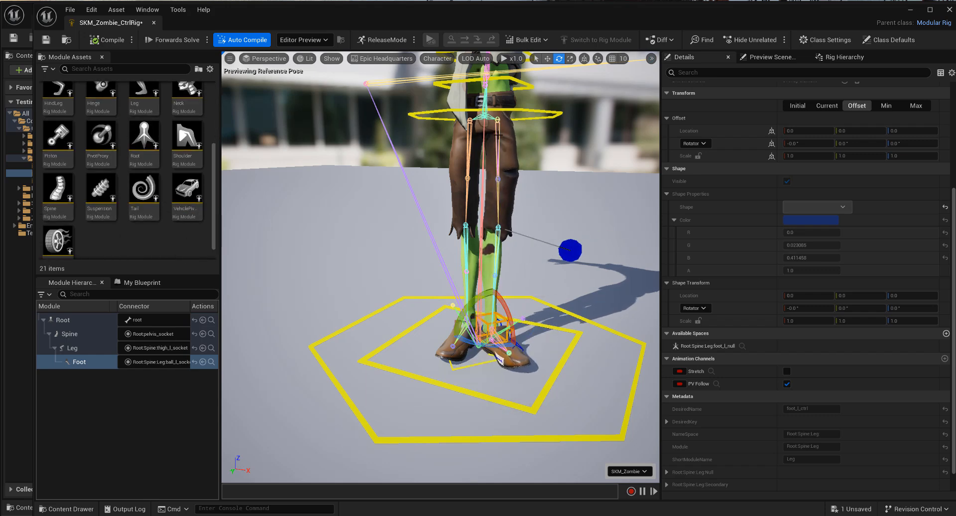
left_click_drag(512, 346, 530, 331)
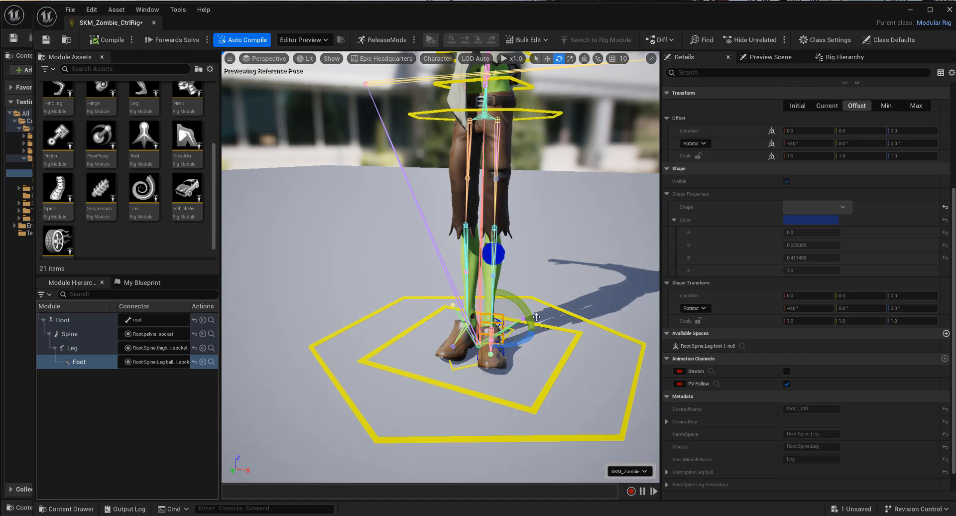
left_click(546, 43)
left_click(579, 59)
left_click(47, 42)
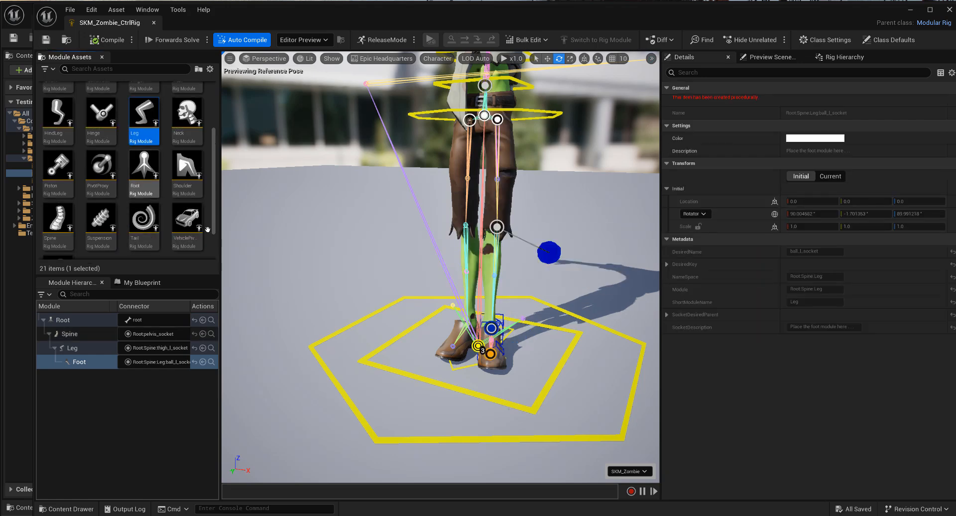
Browse to the Leg rig module's source asset and check the content browser's Show Plugin Content setting.
right_click(142, 127)
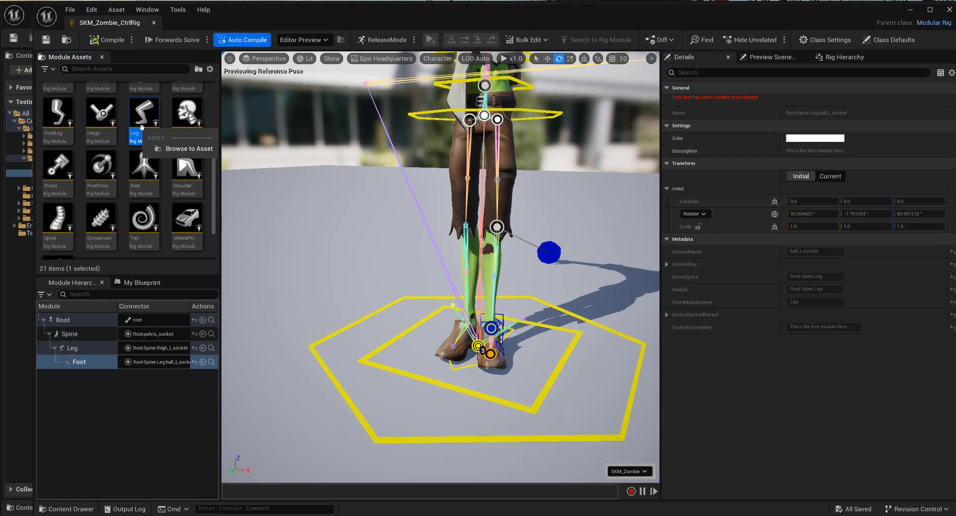
left_click(191, 150)
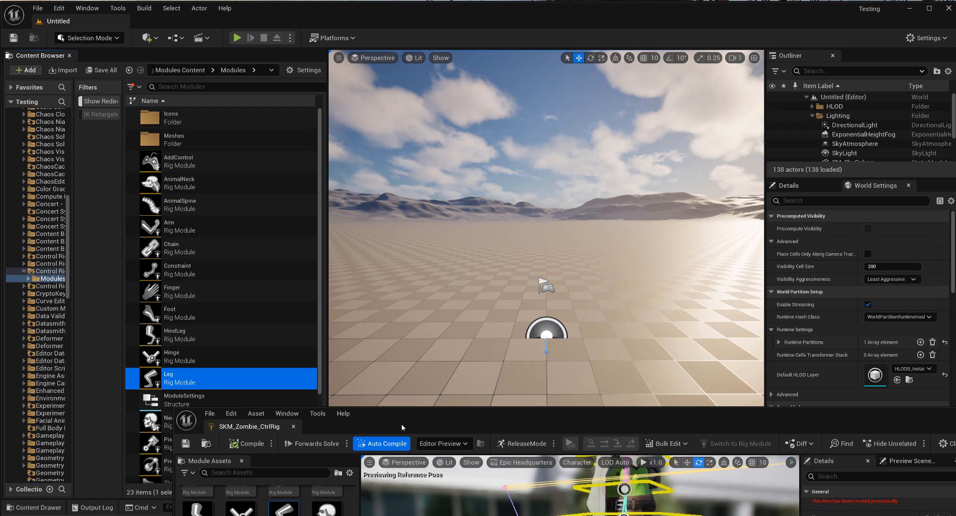
left_click_drag(402, 427, 405, 423)
left_click(299, 70)
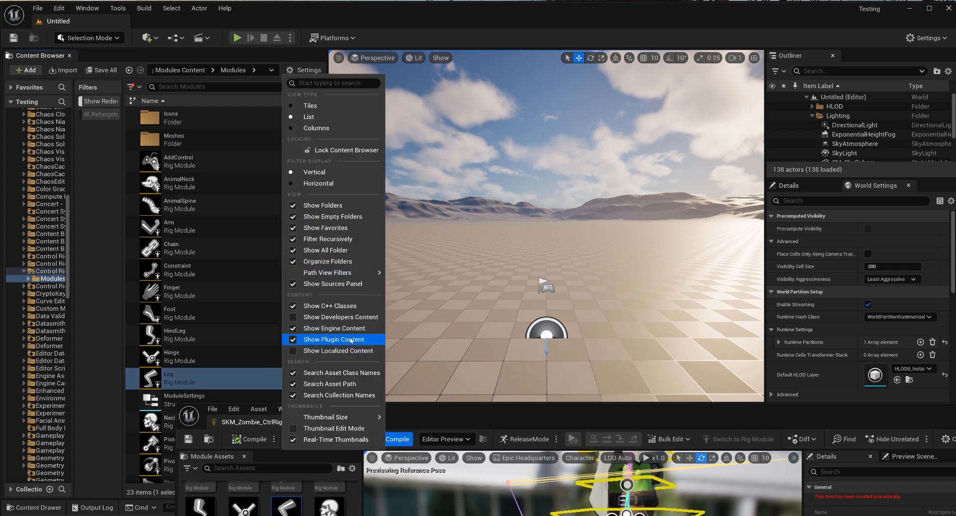
Open the Leg rig module to view its Backwards Solve graph, and move its window off the asset list.
double_click(170, 378)
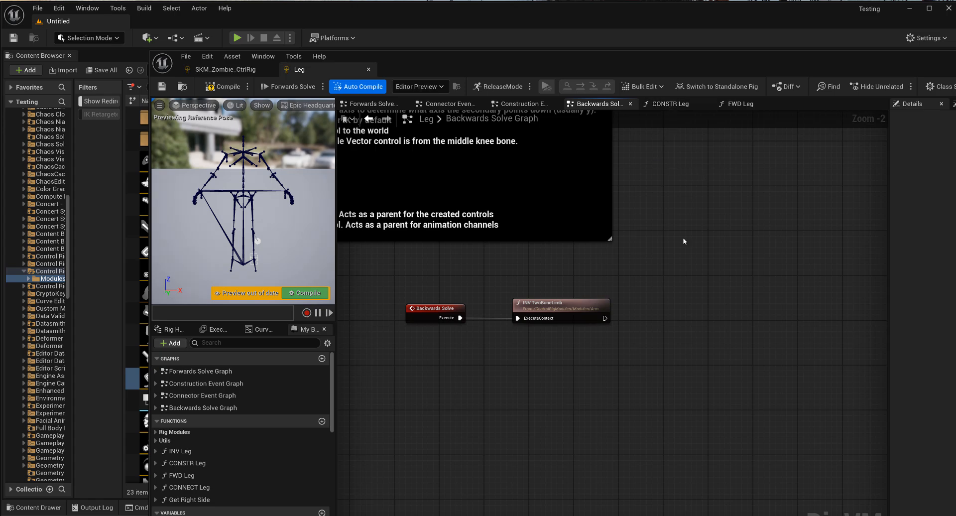
scroll(683, 241, "up", 2)
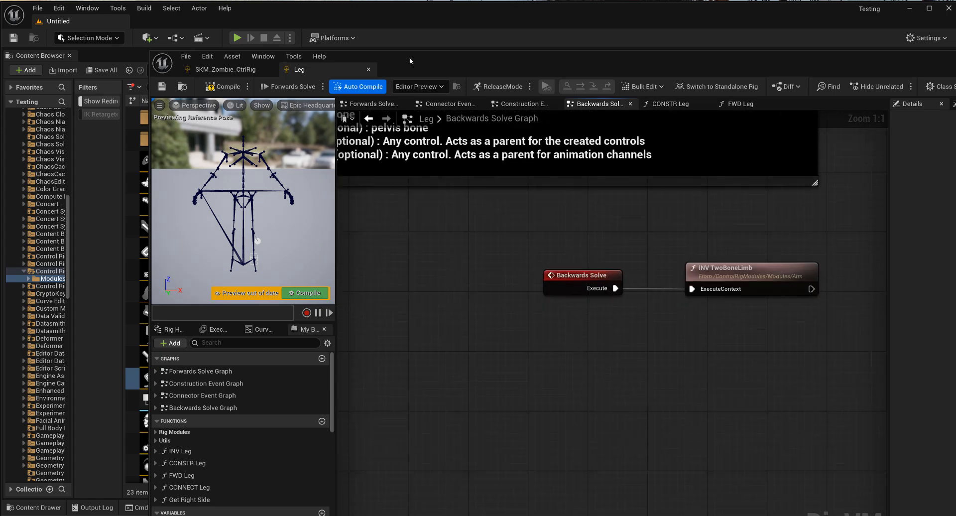
left_click_drag(409, 61, 549, 258)
Open the Foot rig module and reposition its window to view the Post Forwards Solve graph.
right_click(188, 319)
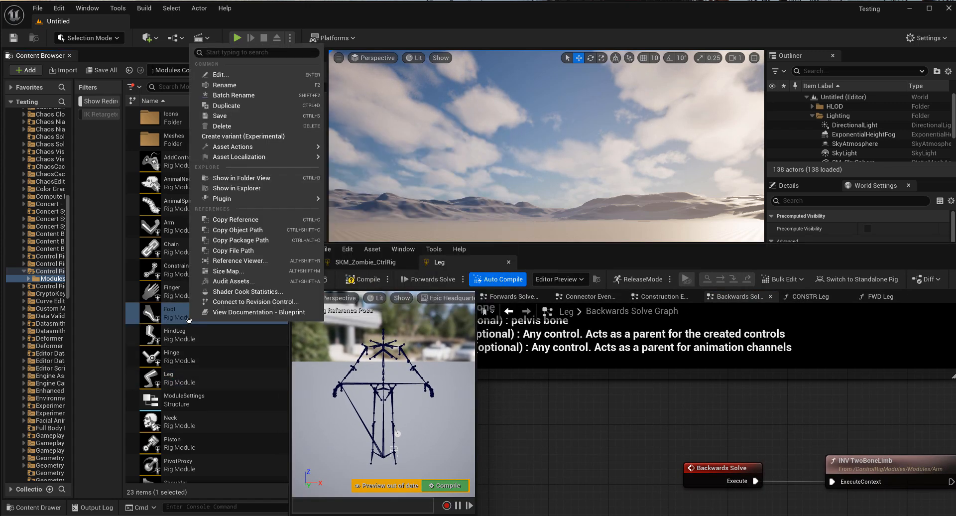
double_click(178, 315)
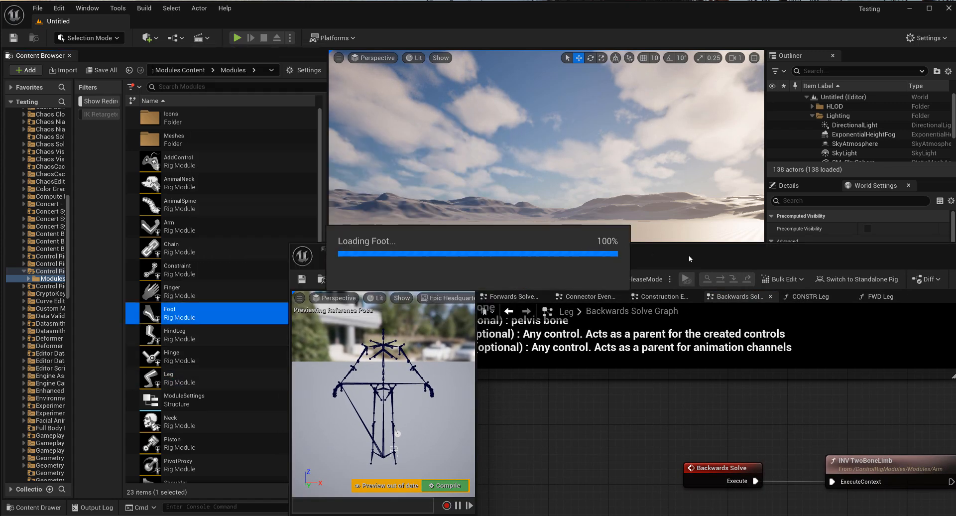
left_click_drag(688, 255, 567, 118)
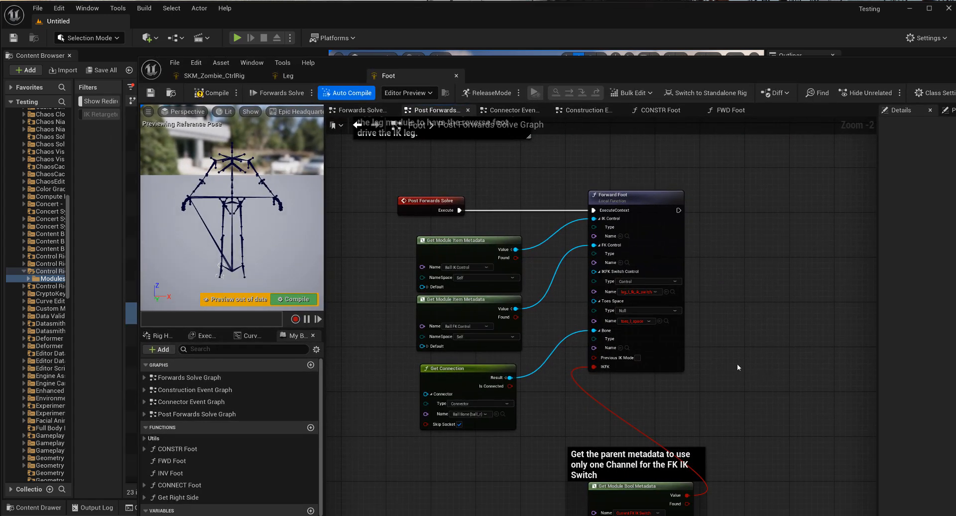
Reposition the Foot module's window to examine its full Post Forwards Solve graph, and return to the SKM_Zombie_CtrlRig rig.
right_click_drag(737, 364, 745, 325)
left_click_drag(636, 67, 625, 12)
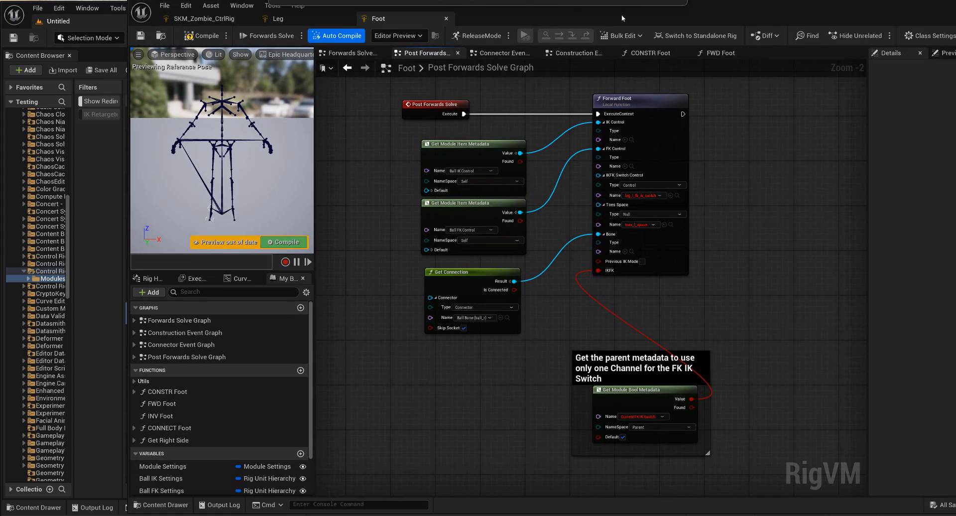
left_click(207, 21)
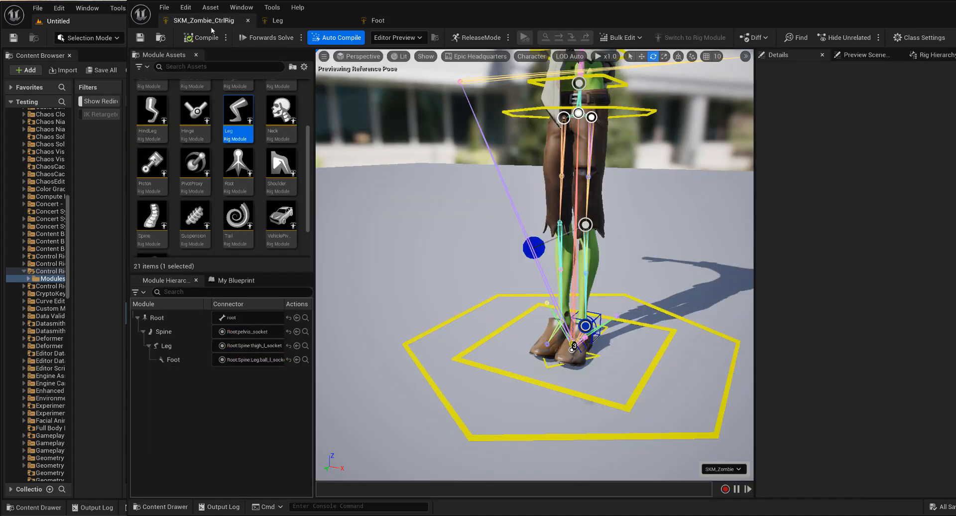
Delete the Foot module from under the Leg in the module hierarchy, and compile the rig.
left_click_drag(586, 326, 539, 333, "alt")
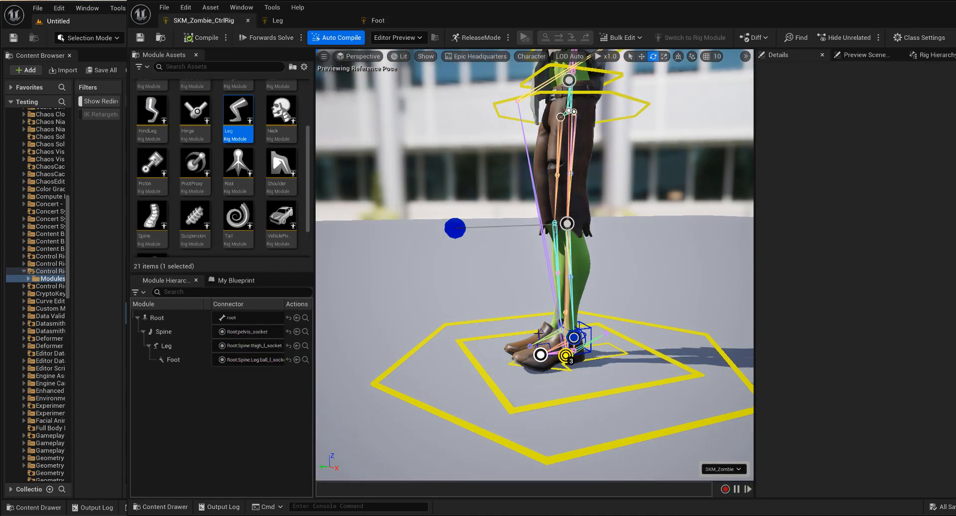
left_click(587, 336)
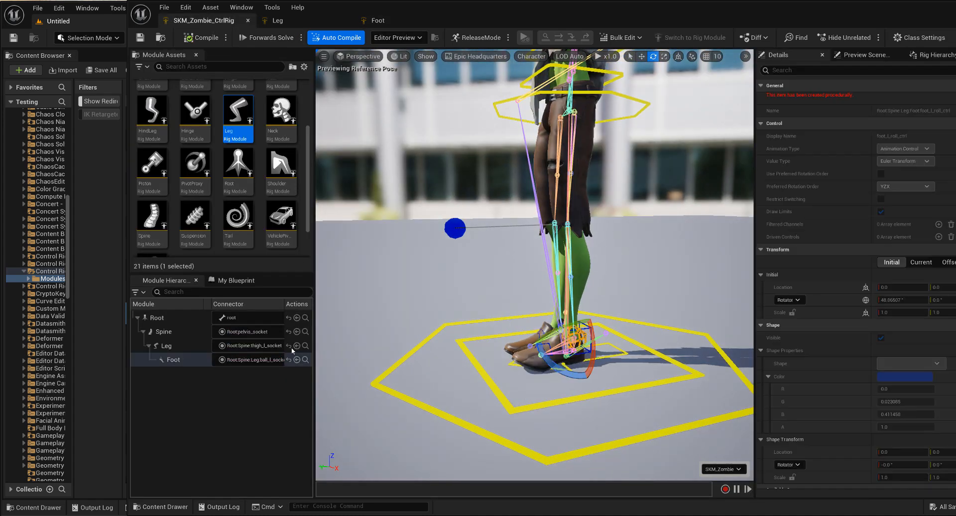
left_click(202, 361)
key("Delete")
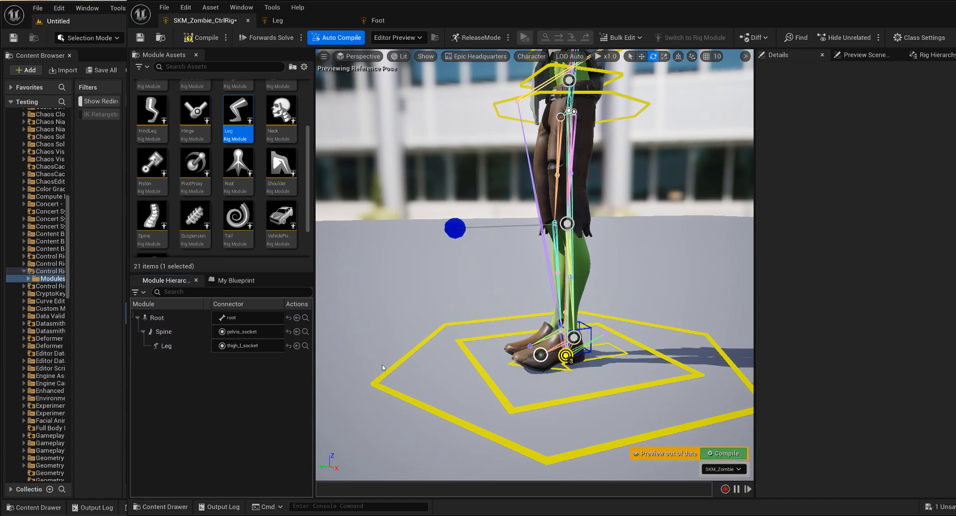
left_click(722, 454)
left_click_drag(624, 387, 717, 396, "alt")
left_click_drag(659, 183, 712, 192, "alt")
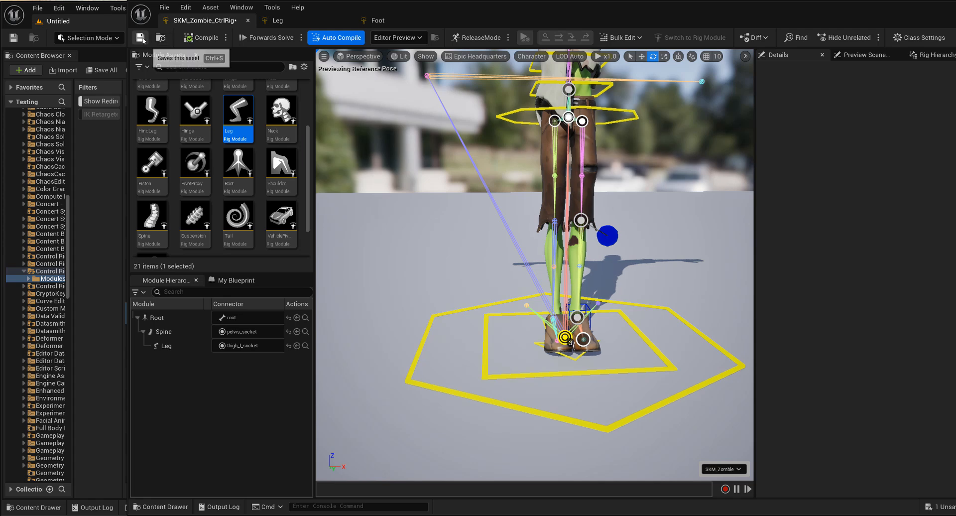
Add a second Leg module to the rig and rename the existing left one Leg_L.
left_click_drag(238, 117, 553, 122)
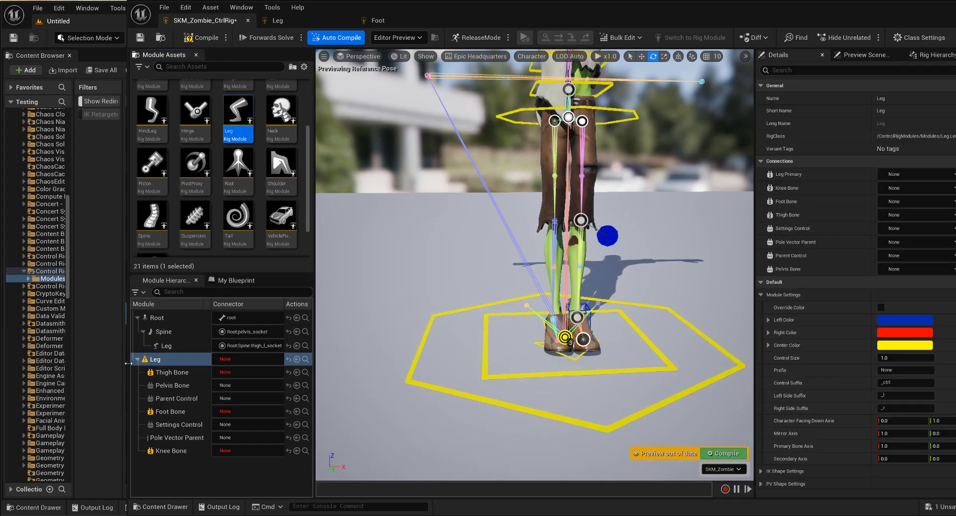
double_click(181, 345)
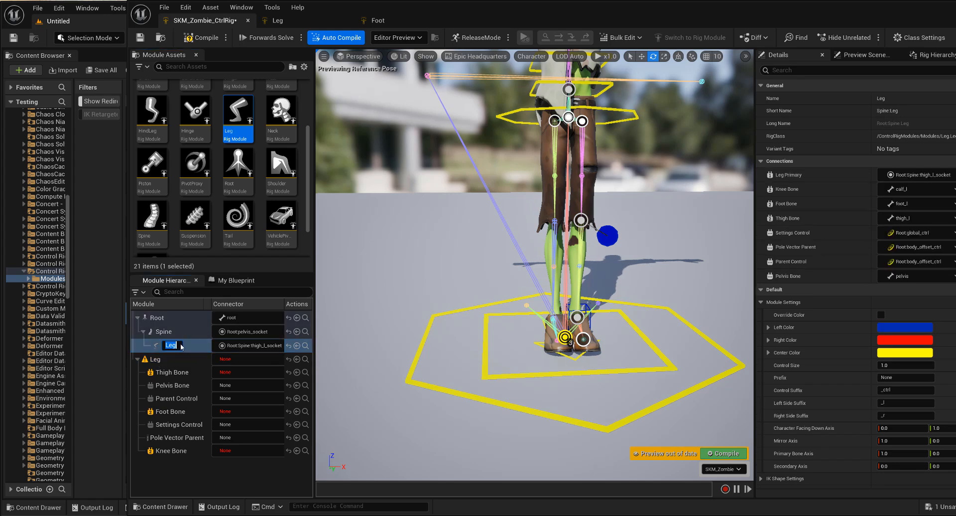
type("_L")
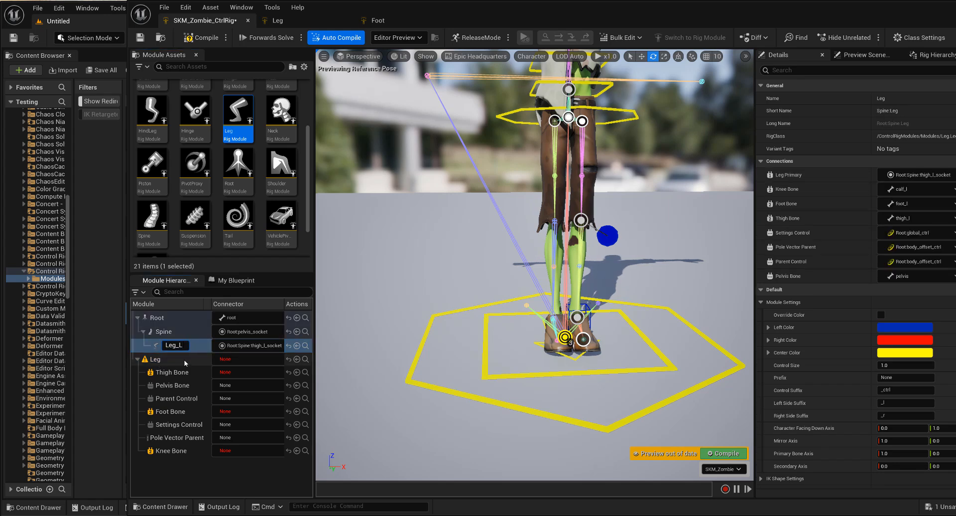
Rename the new Leg module Leg_R and parent it under the Spine module.
left_click(185, 361)
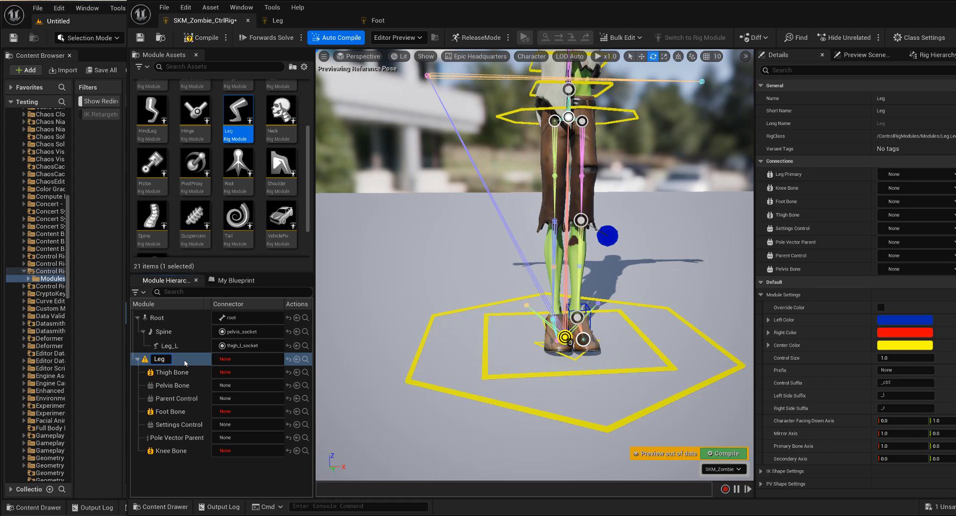
key("Return")
left_click_drag(184, 363, 166, 332)
Connect the Leg_R module to thigh_r_socket, and compile and save the rig.
left_click(264, 360)
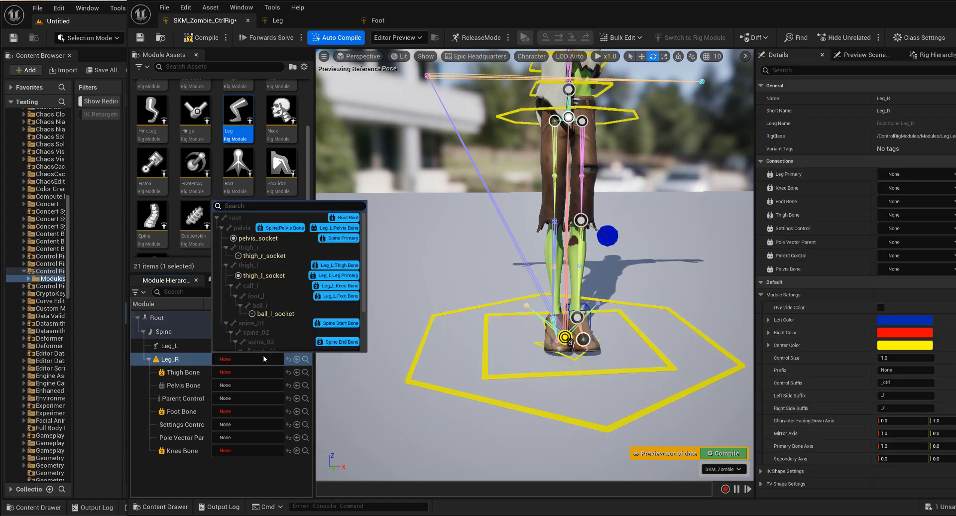
left_click(273, 258)
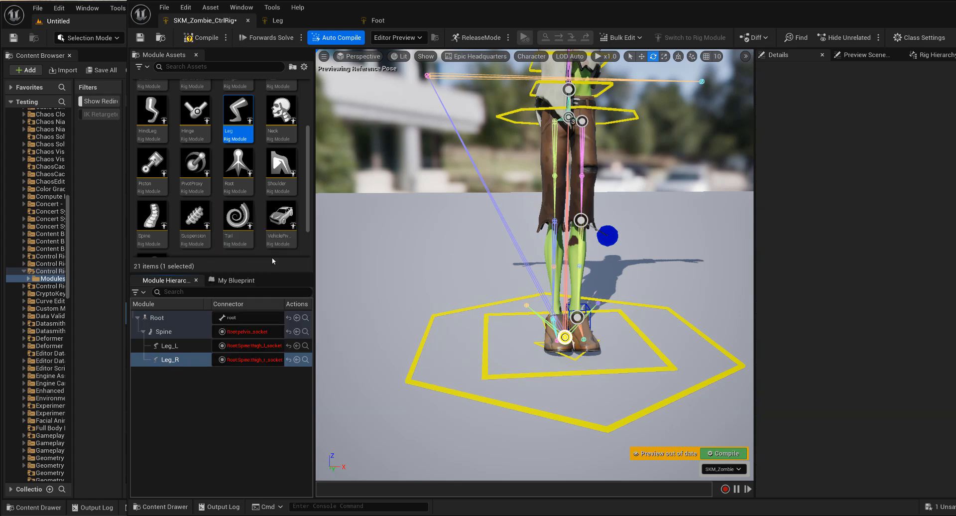
left_click(201, 37)
left_click(140, 38)
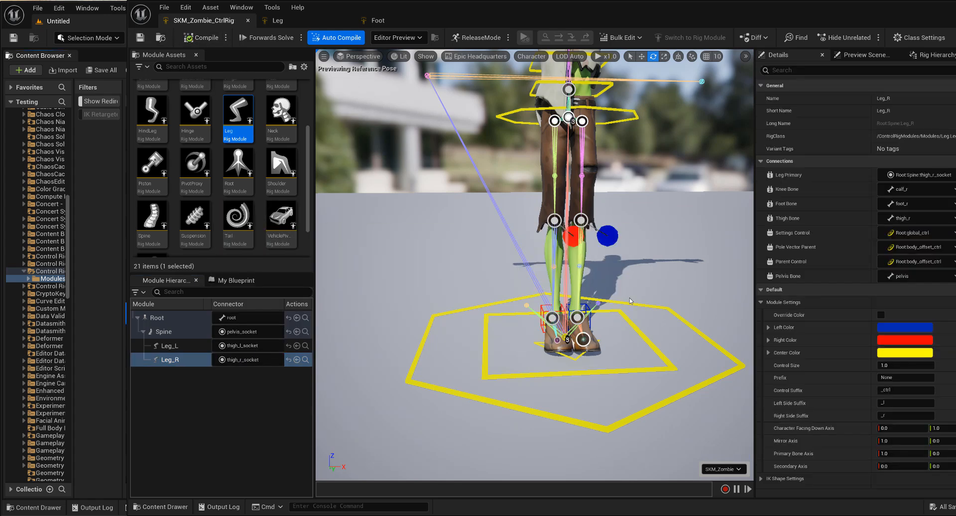
Lower the body_ctrl control to test how both legs bend, and select foot_r_ctrl to check the pose from the side.
left_click(571, 89)
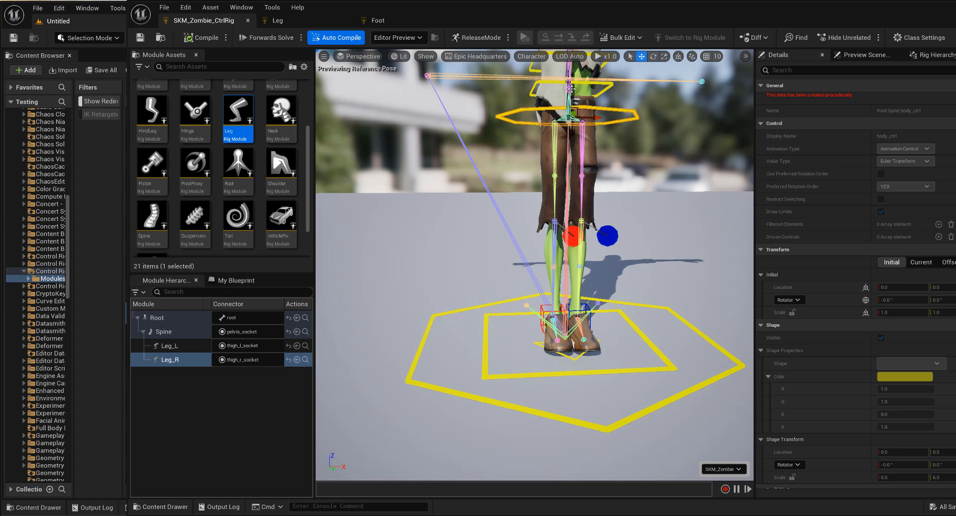
left_click_drag(569, 90, 567, 140)
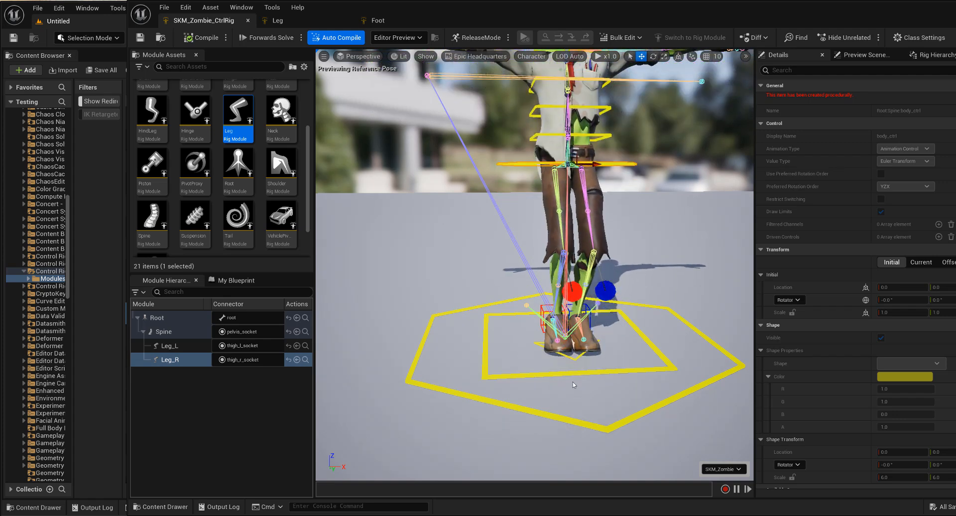
left_click(541, 310)
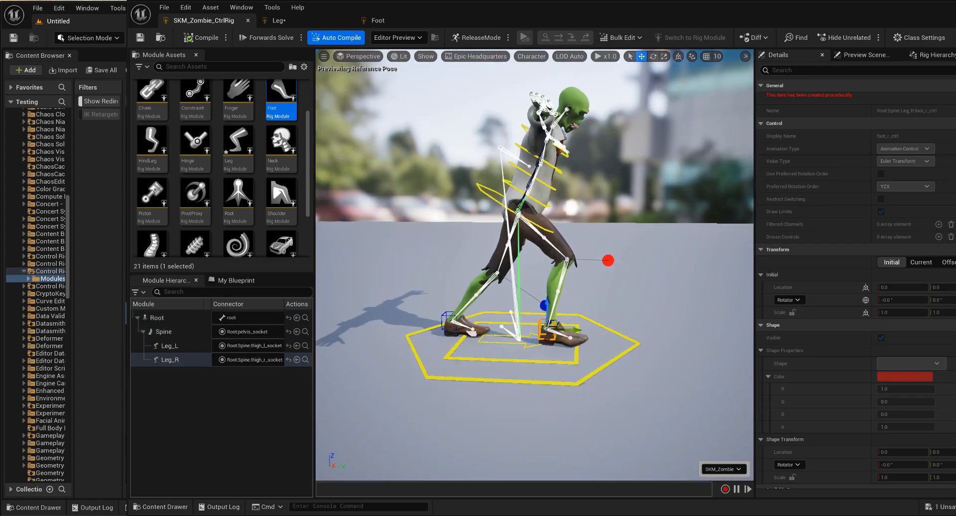
left_click_drag(568, 279, 438, 264, "alt")
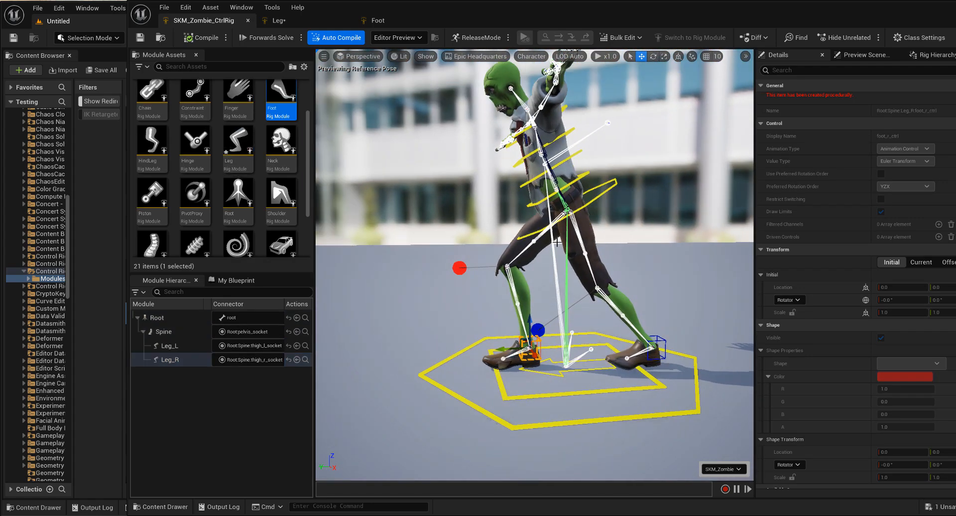
Examine the Leg module's variables and its FWD Leg graph, including the FK IK Switch and softness sections.
left_click(301, 22)
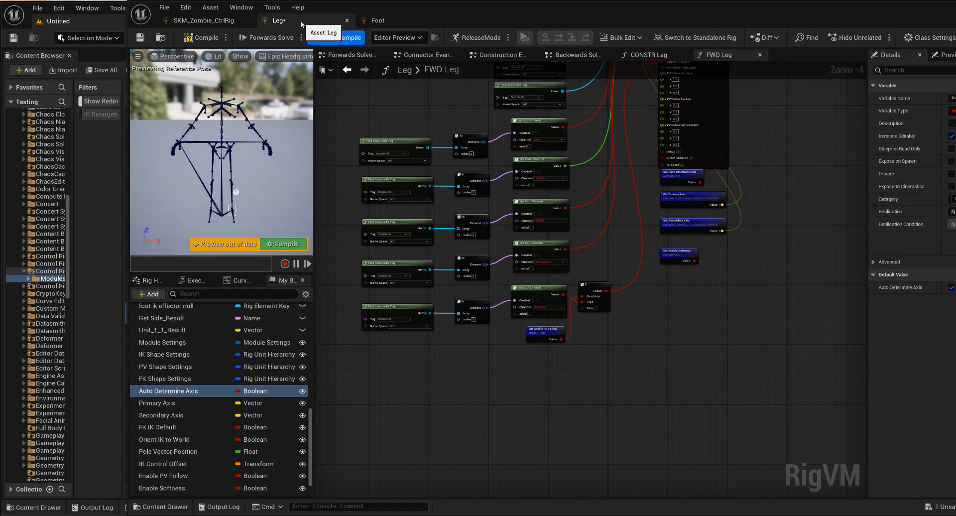
scroll(202, 457, "down", 1)
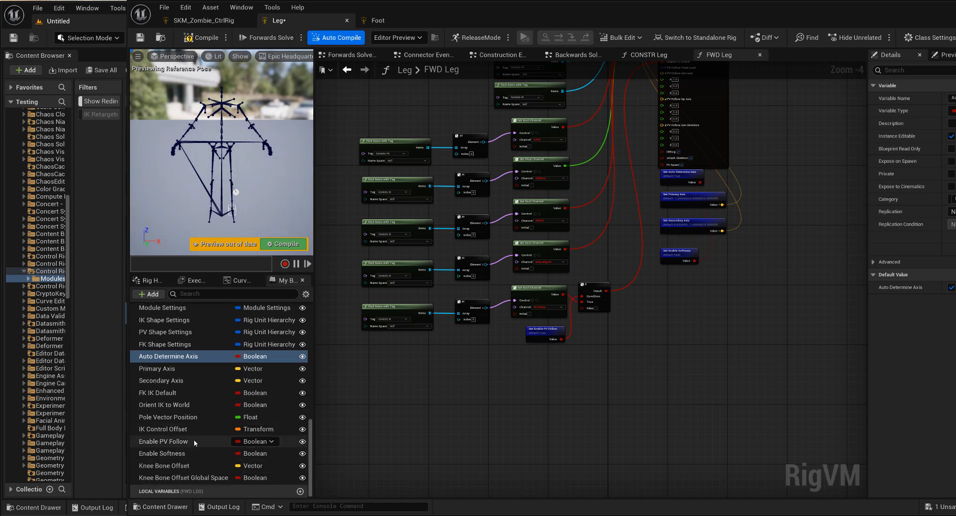
scroll(193, 439, "up", 4)
right_click_drag(800, 175, 746, 410)
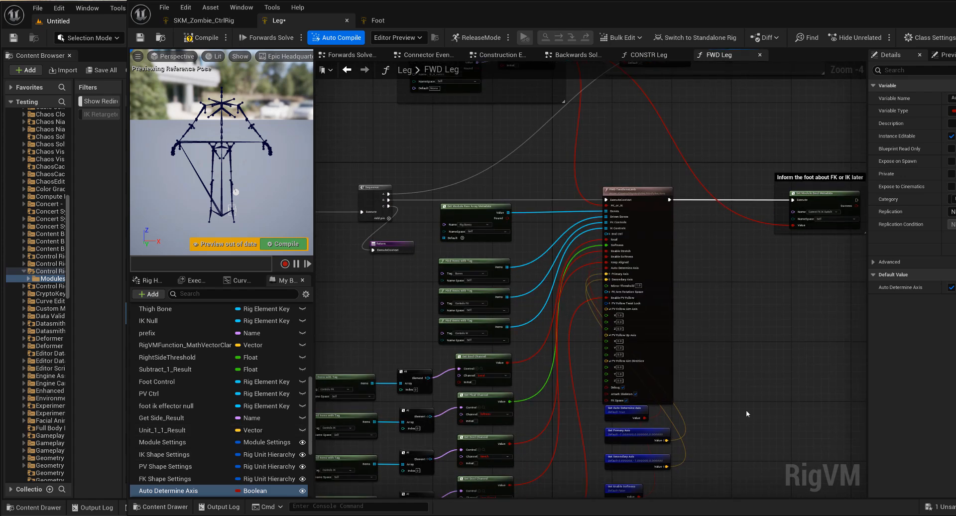
scroll(746, 352, "up", 1)
right_click_drag(767, 332, 571, 400)
right_click_drag(468, 128, 640, 279)
scroll(640, 280, "down", 1)
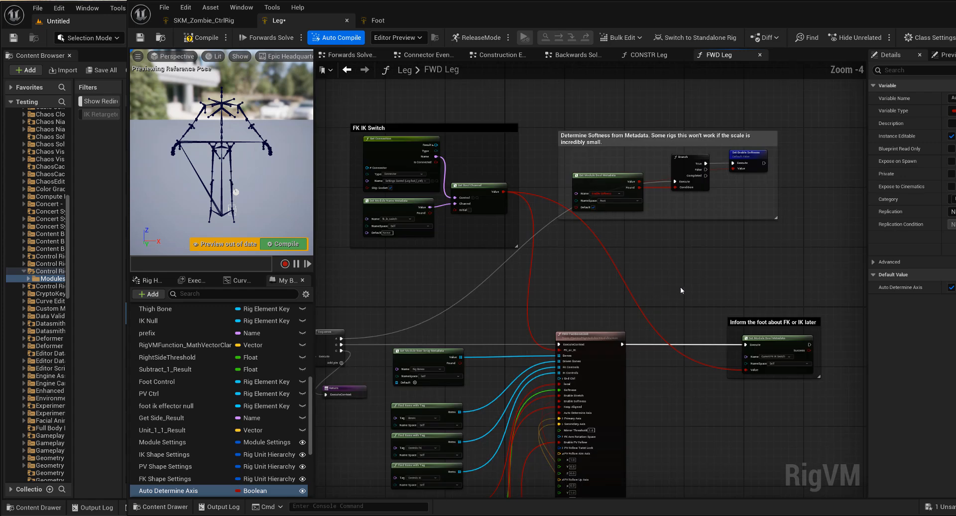